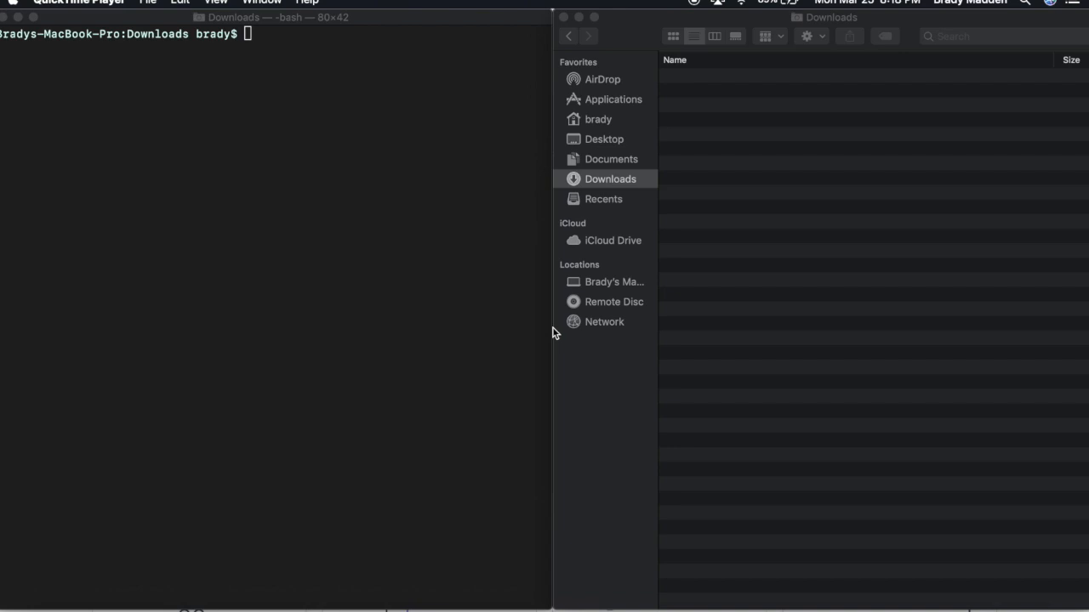
- Bring Chrome with aws.amazon.com to the front and go to the AWS console sign-in page
key(ctrl+Up)
click(557, 323)
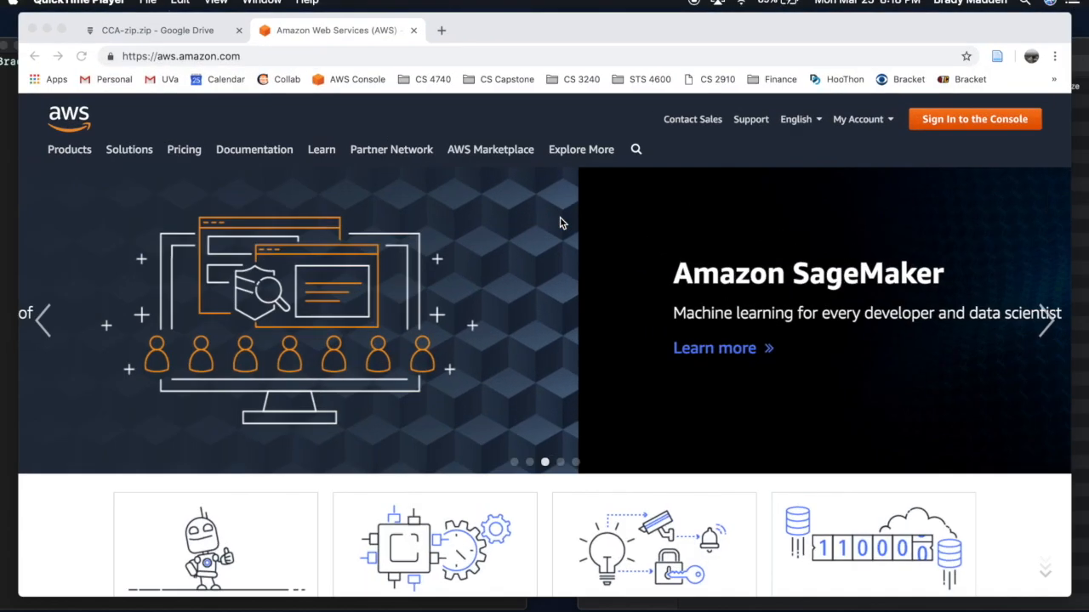
click(371, 57)
click(371, 57)
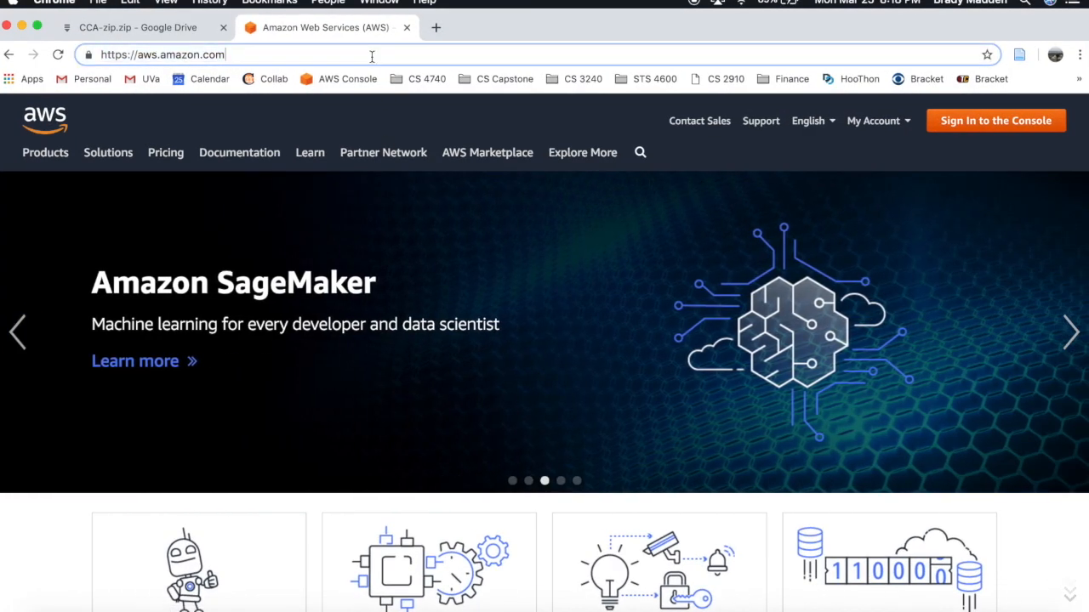
drag(260, 51, 90, 54)
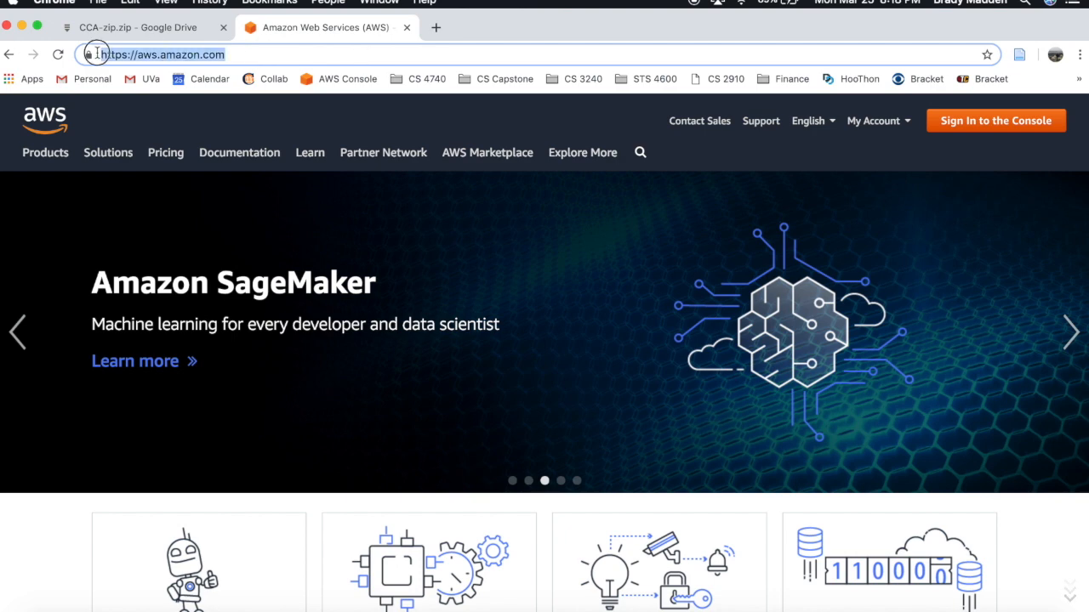
click(274, 54)
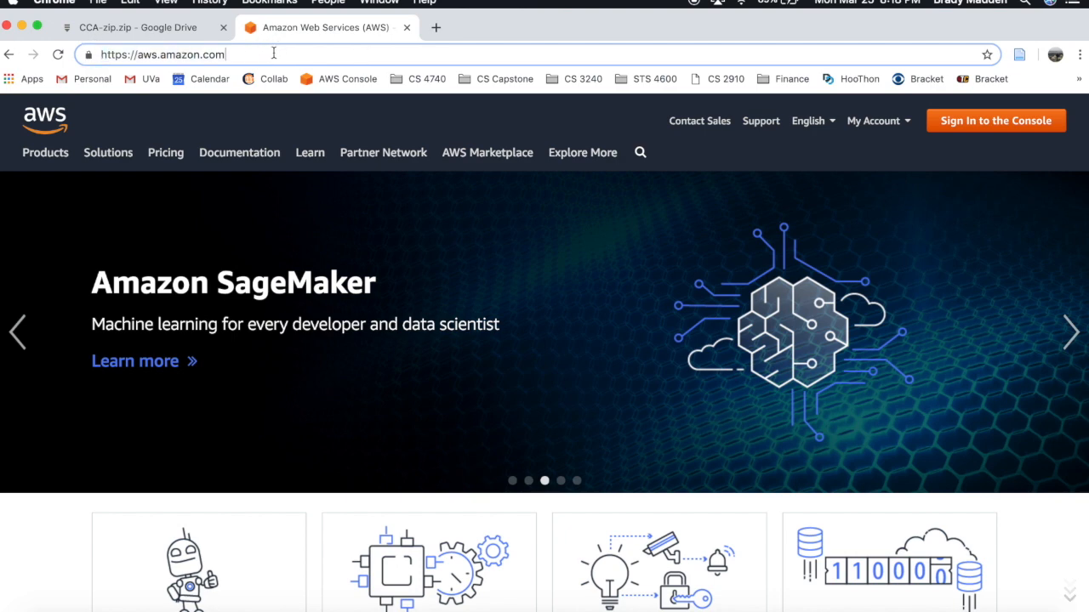
click(1038, 131)
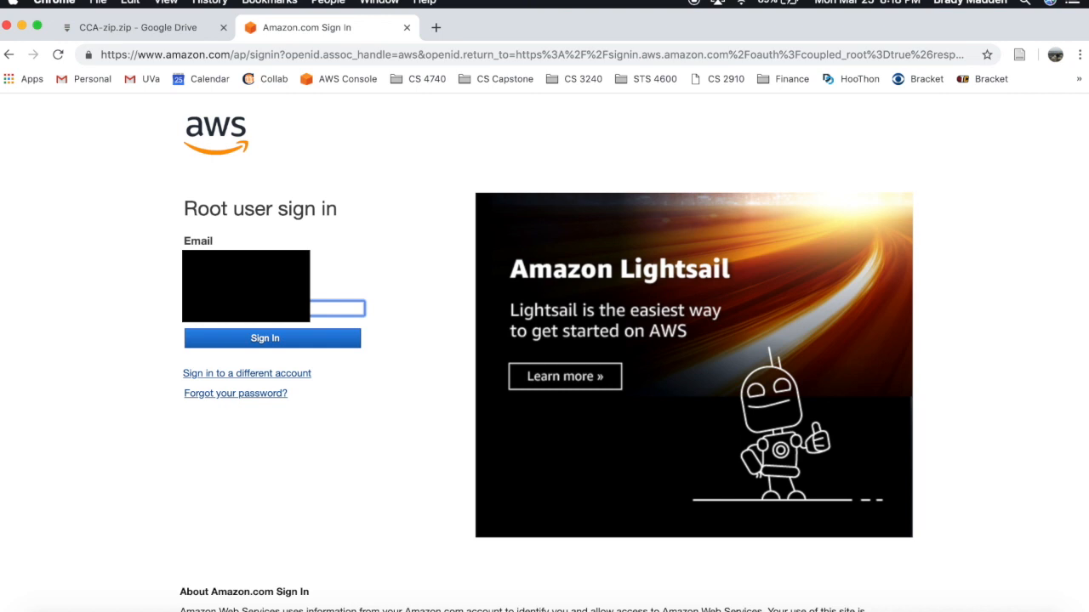
- Sign in to the console and open RDS from the Database section of the Services list
key(Return)
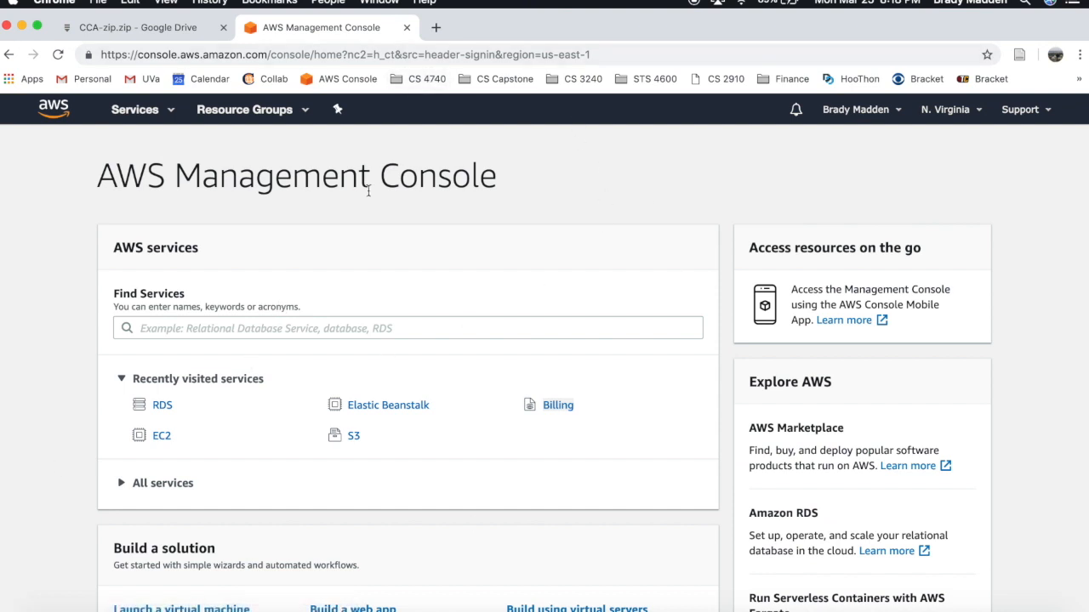
click(169, 111)
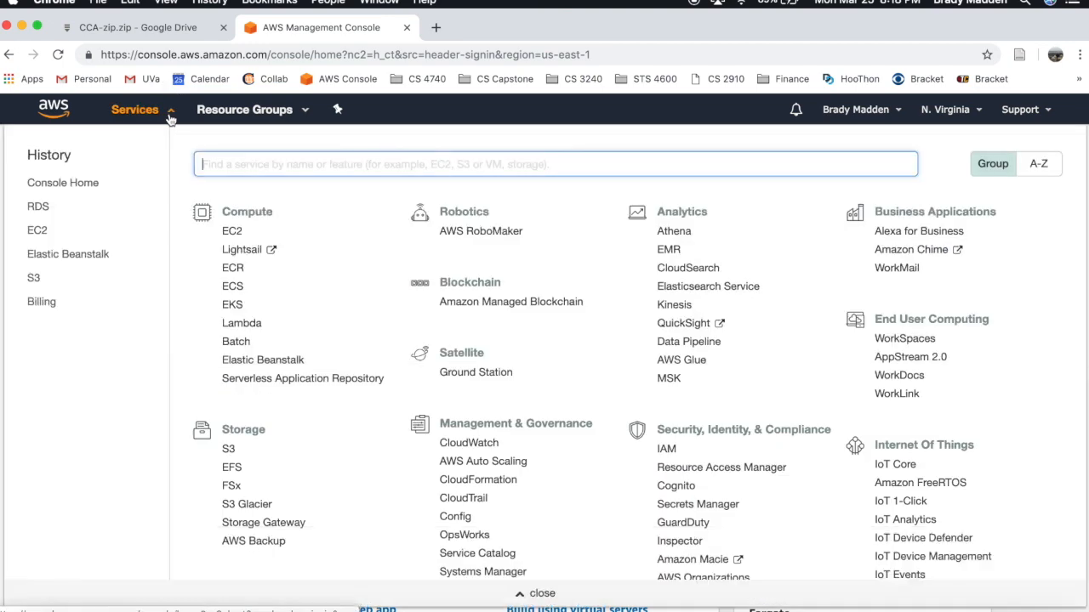
scroll(269, 413, down, 5)
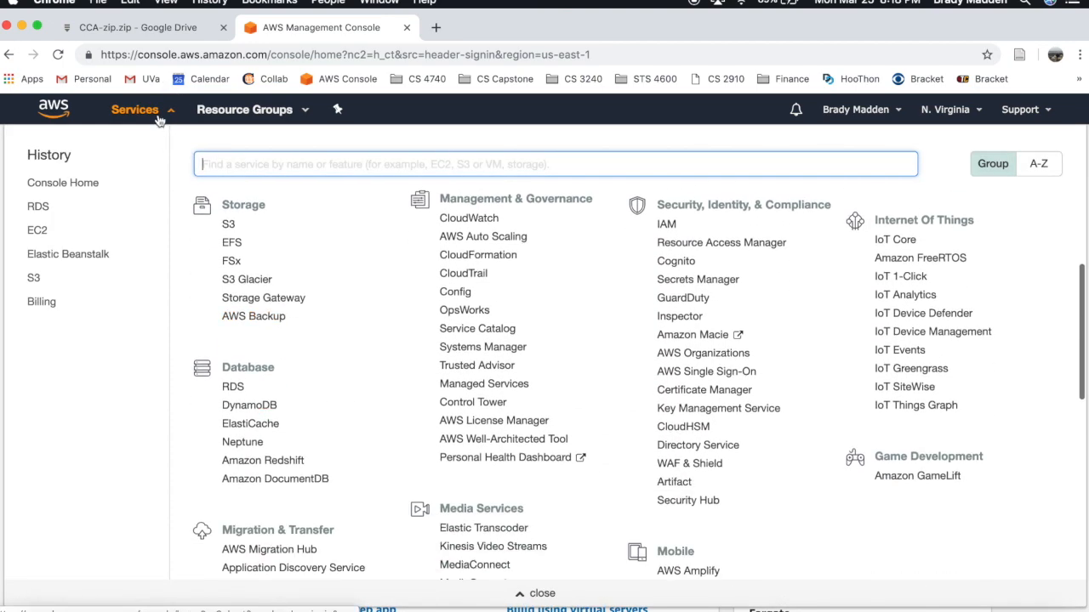
click(158, 112)
click(158, 112)
scroll(269, 364, down, 5)
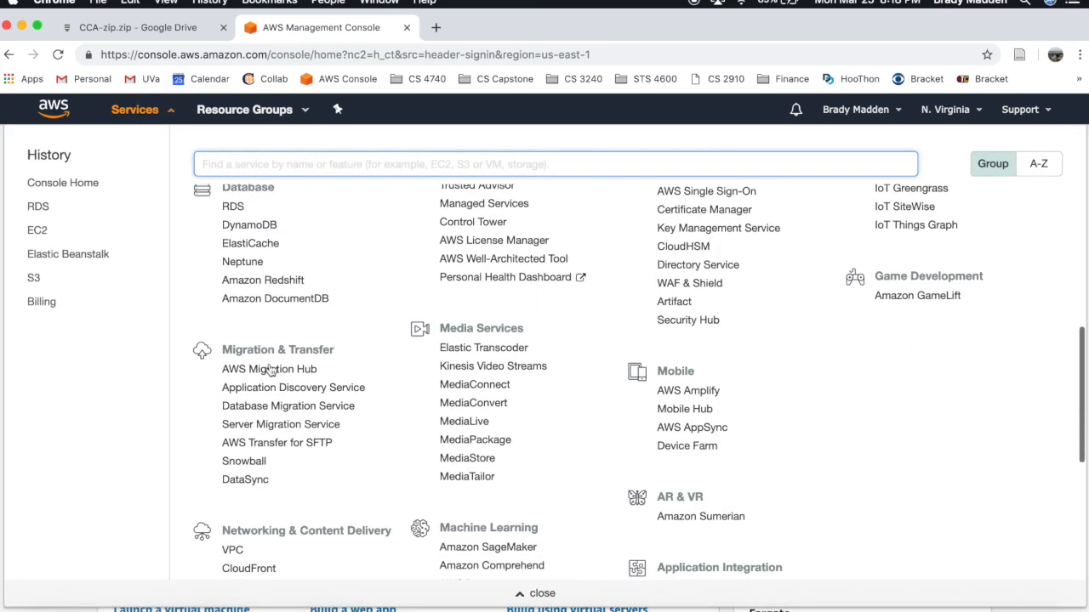
scroll(242, 225, up, 1)
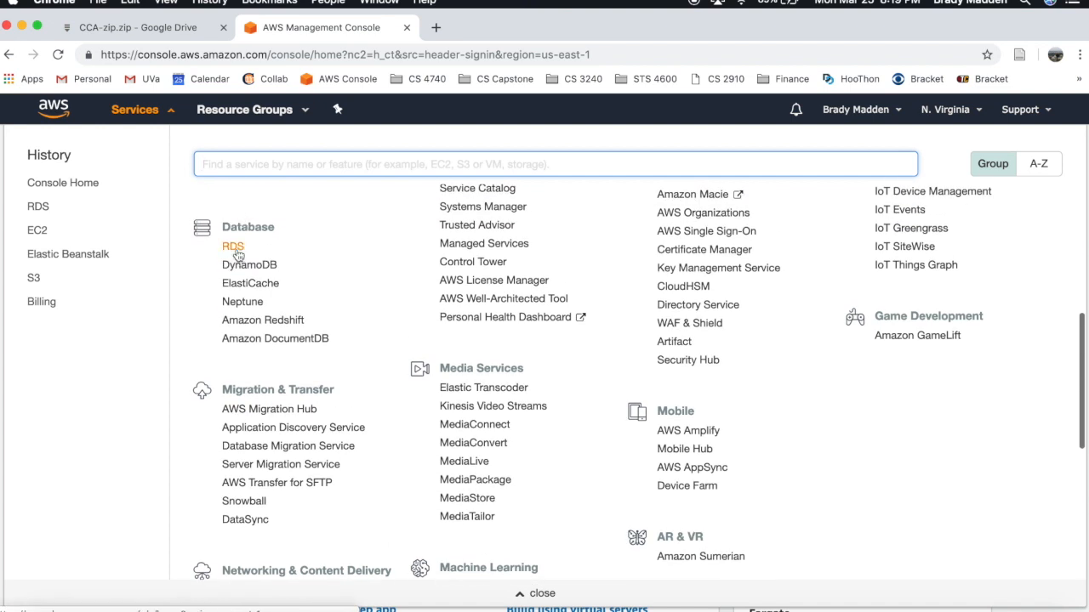
click(234, 248)
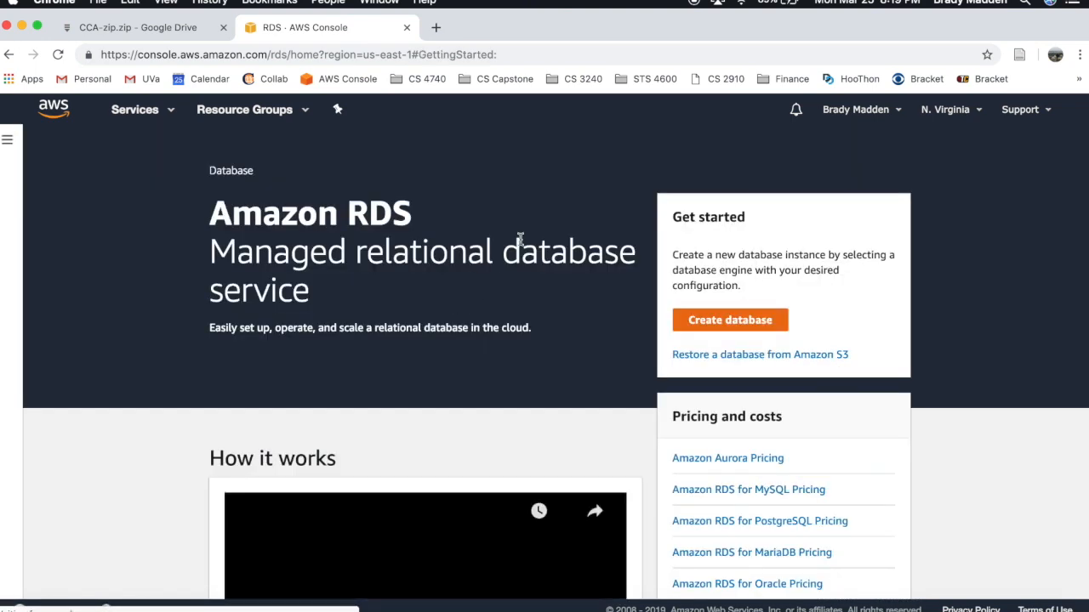
- Start a MySQL database limited to free-tier eligible options and continue to the DB details step
click(760, 329)
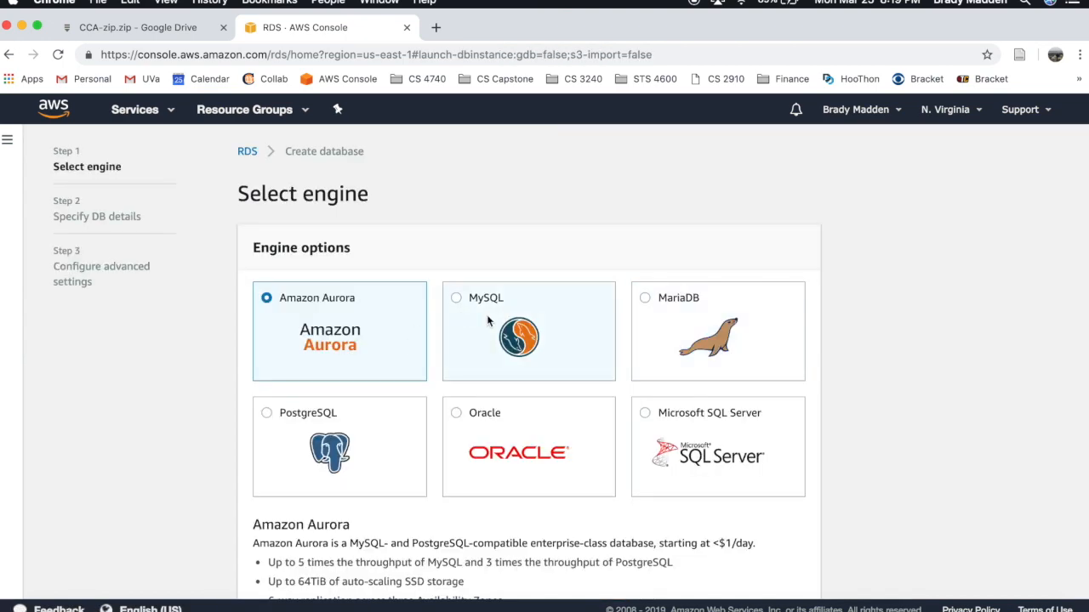
click(484, 321)
scroll(544, 425, down, 5)
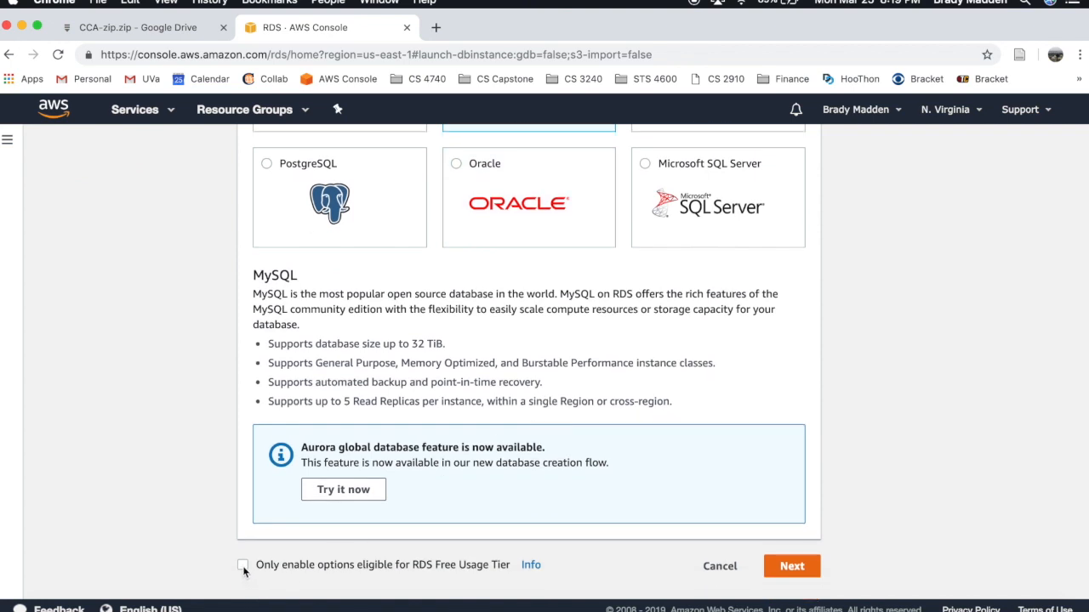
click(242, 566)
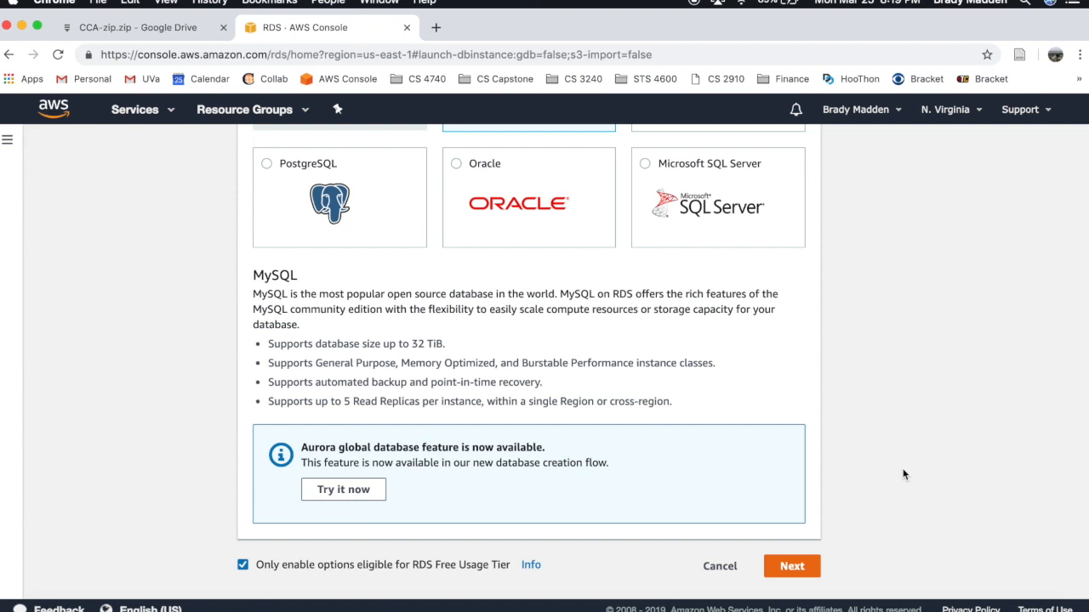
click(798, 569)
scroll(960, 236, down, 2)
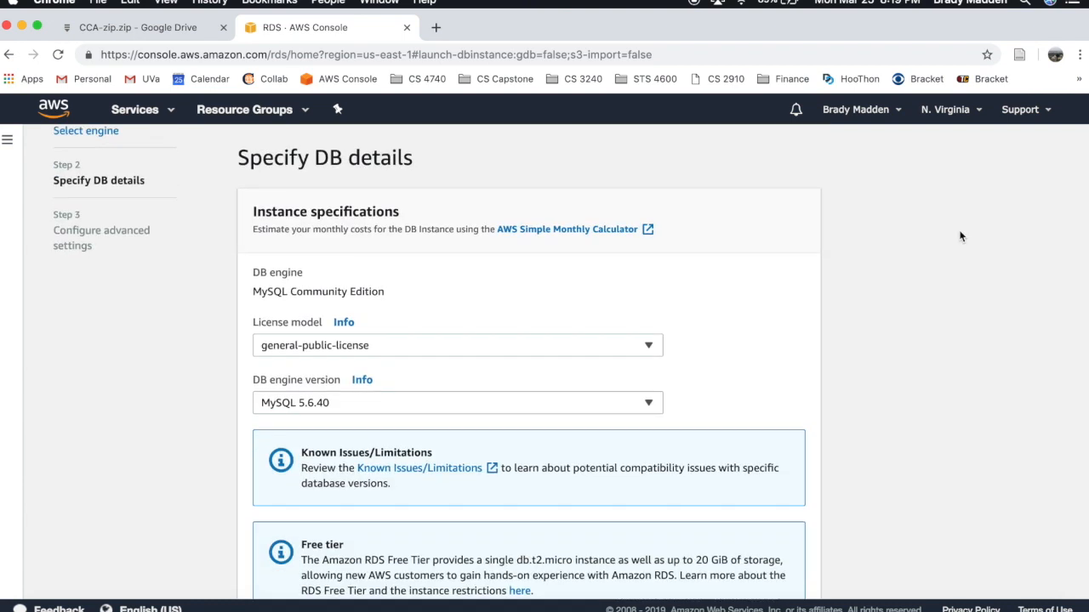
- Set instance identifier cca-db, master username root and the confirmed master password, then continue
scroll(959, 237, down, 5)
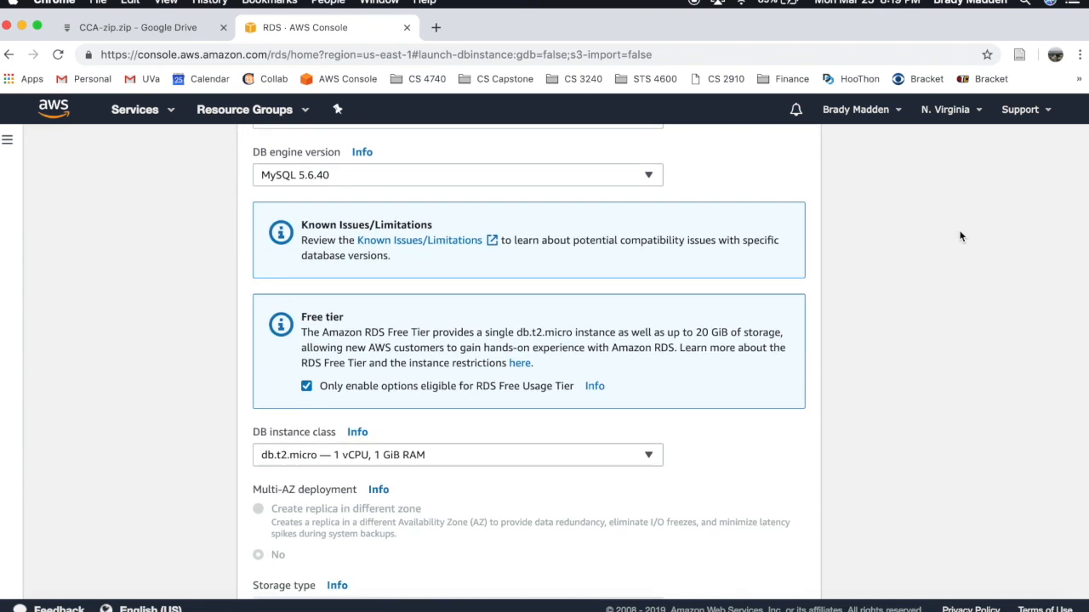
scroll(960, 236, down, 7)
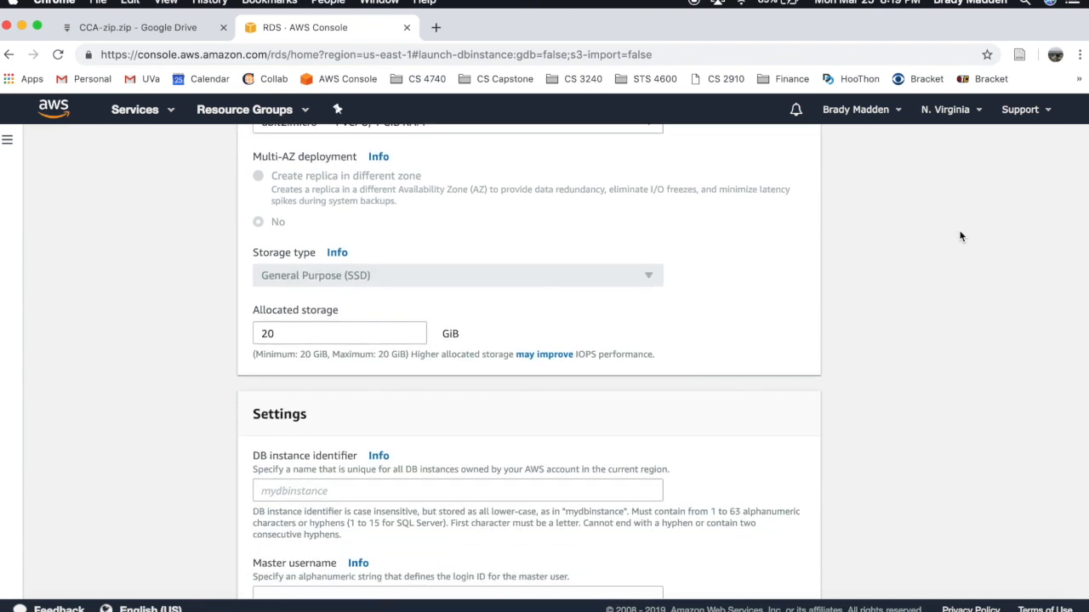
scroll(959, 237, down, 1)
click(609, 302)
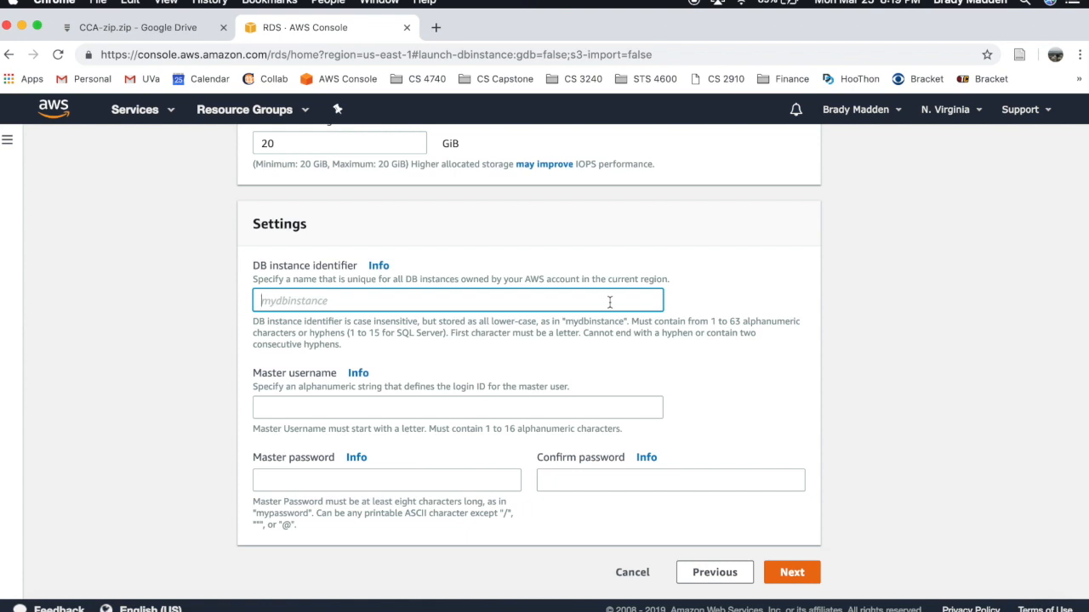
text(cca-db)
click(436, 410)
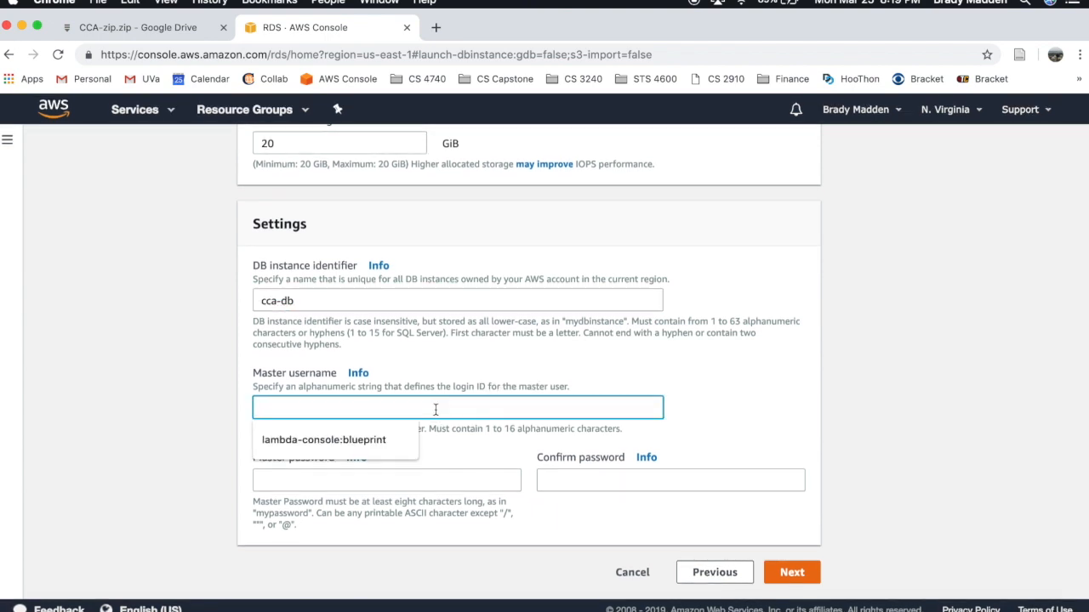
text(root)
key(Tab)
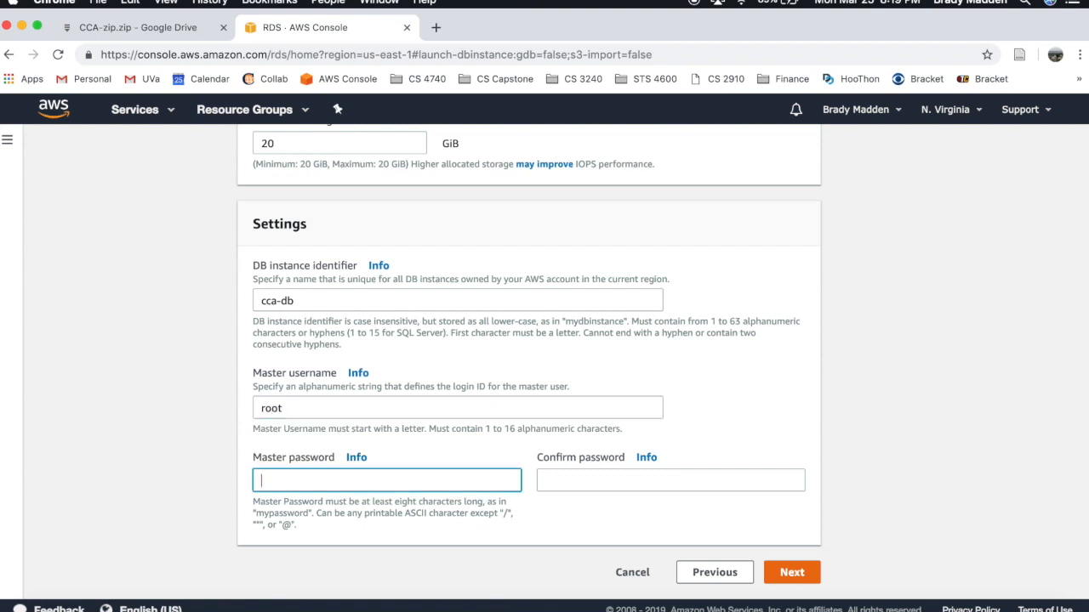
key(Tab)
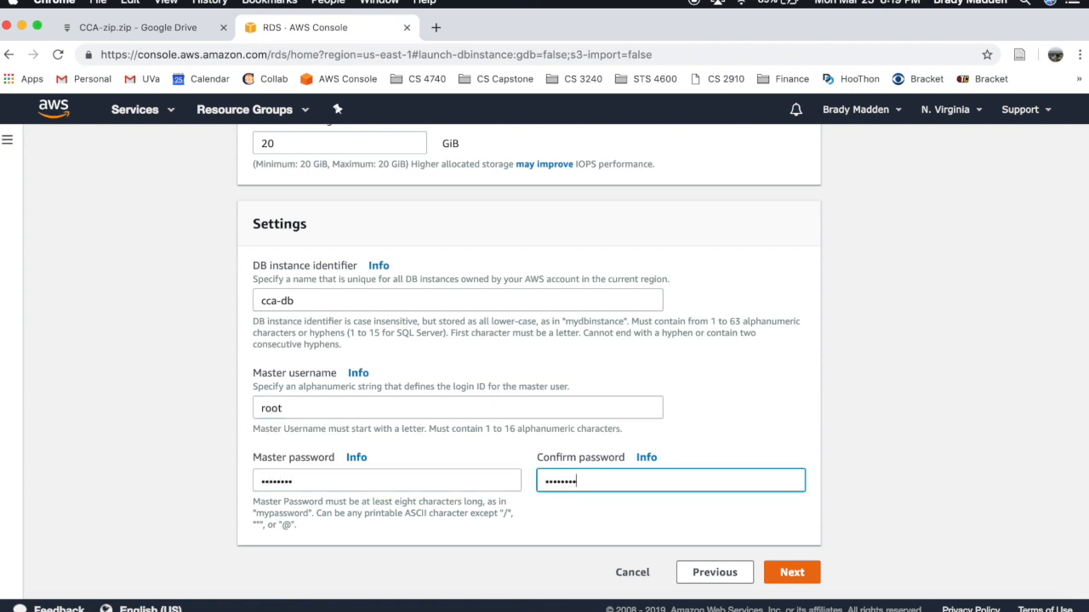
click(784, 566)
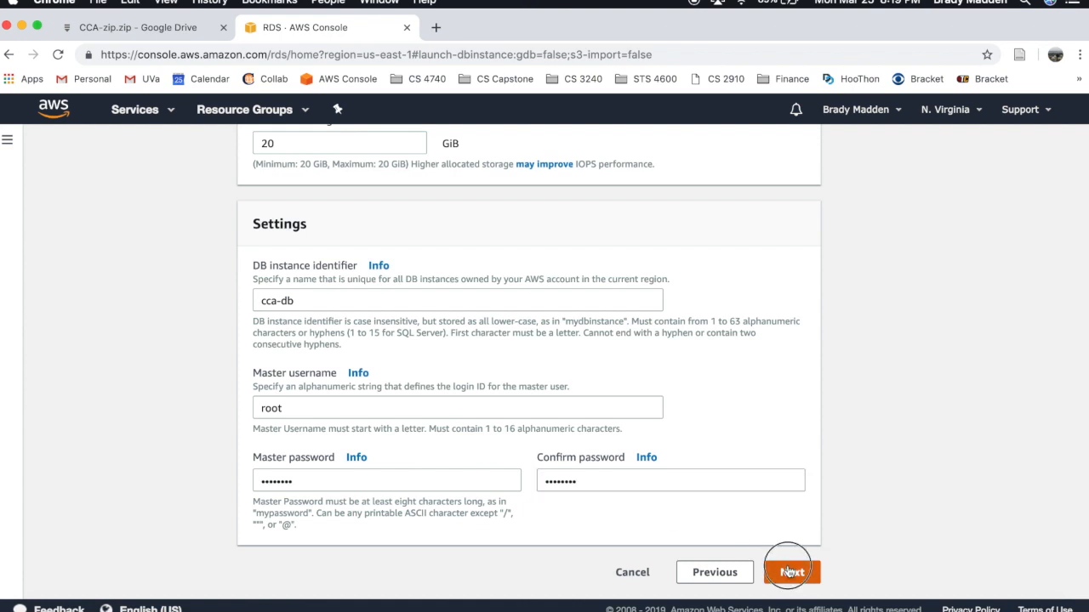
- Enter ccadb as the database name in the advanced settings
scroll(792, 374, down, 3)
scroll(793, 374, down, 3)
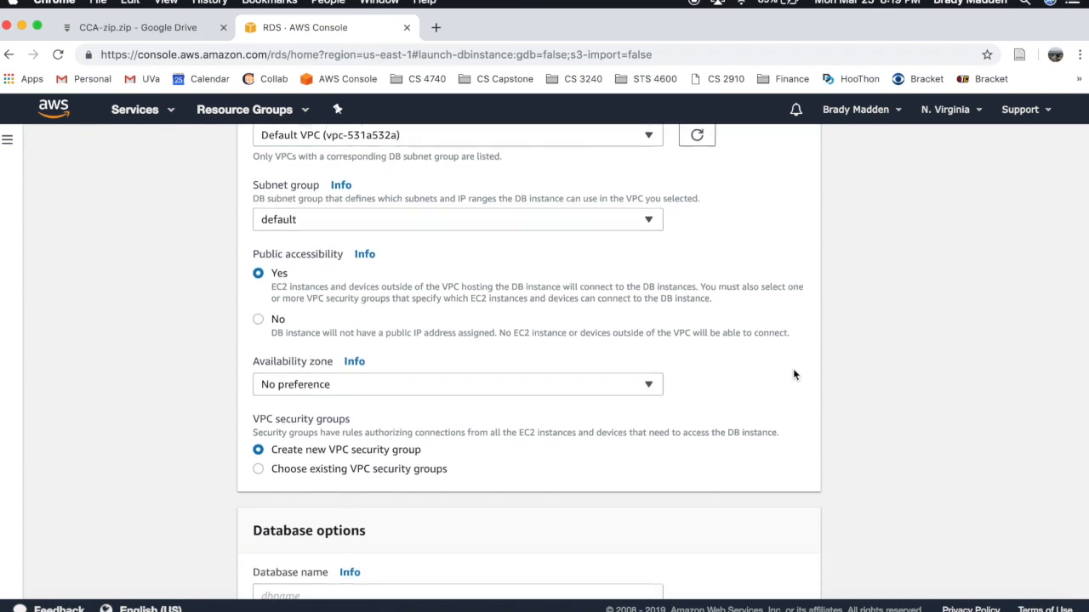
scroll(793, 374, down, 7)
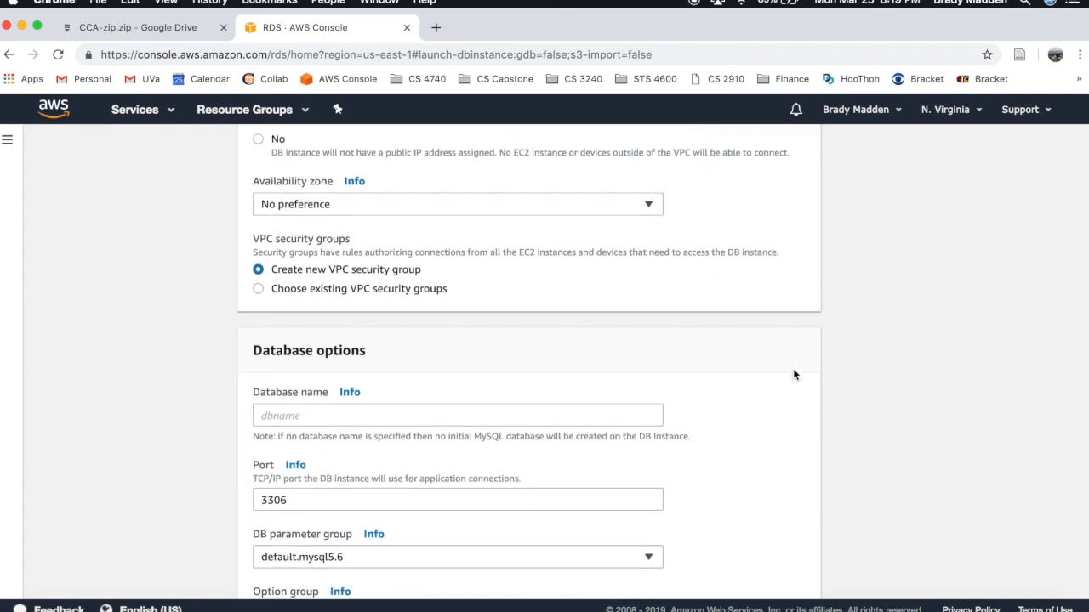
click(483, 244)
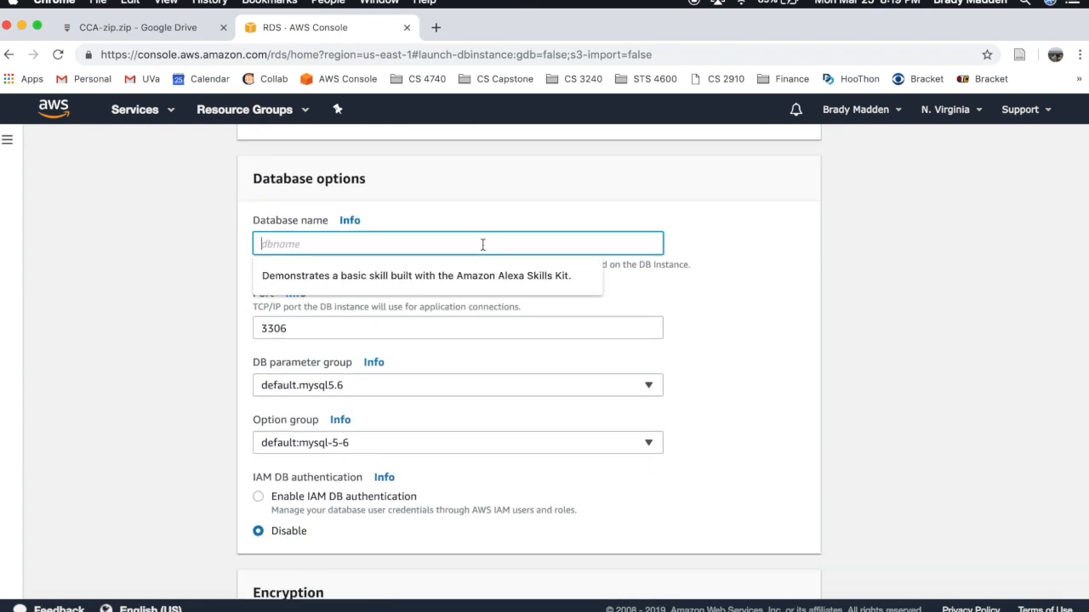
text(ccadb)
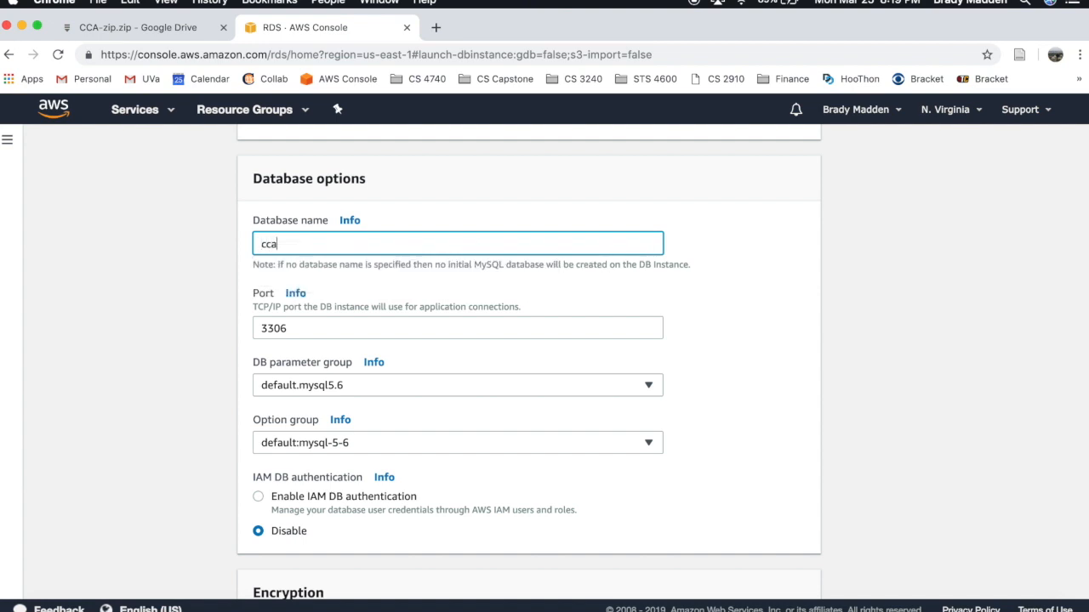
click(499, 297)
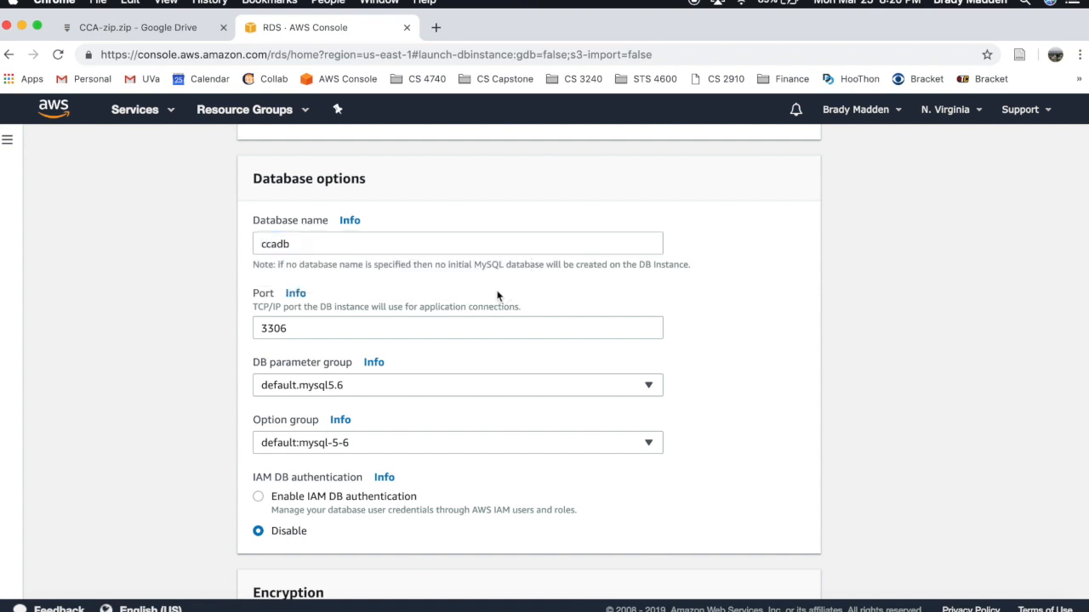
- Launch creation of the RDS database instance from the bottom of the settings page
scroll(499, 295, down, 2)
scroll(498, 296, down, 10)
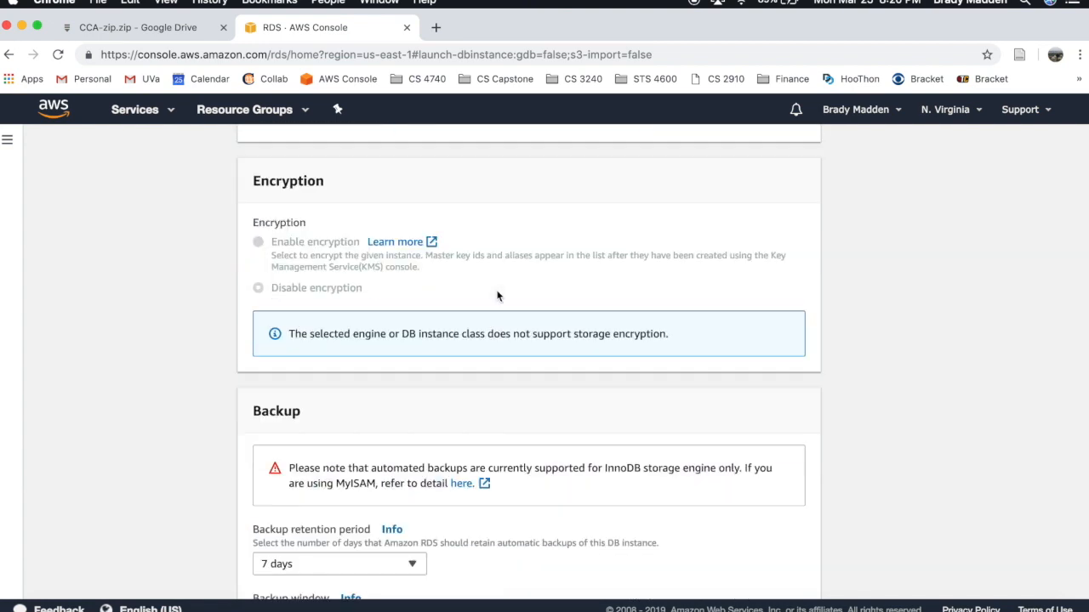
scroll(499, 296, down, 9)
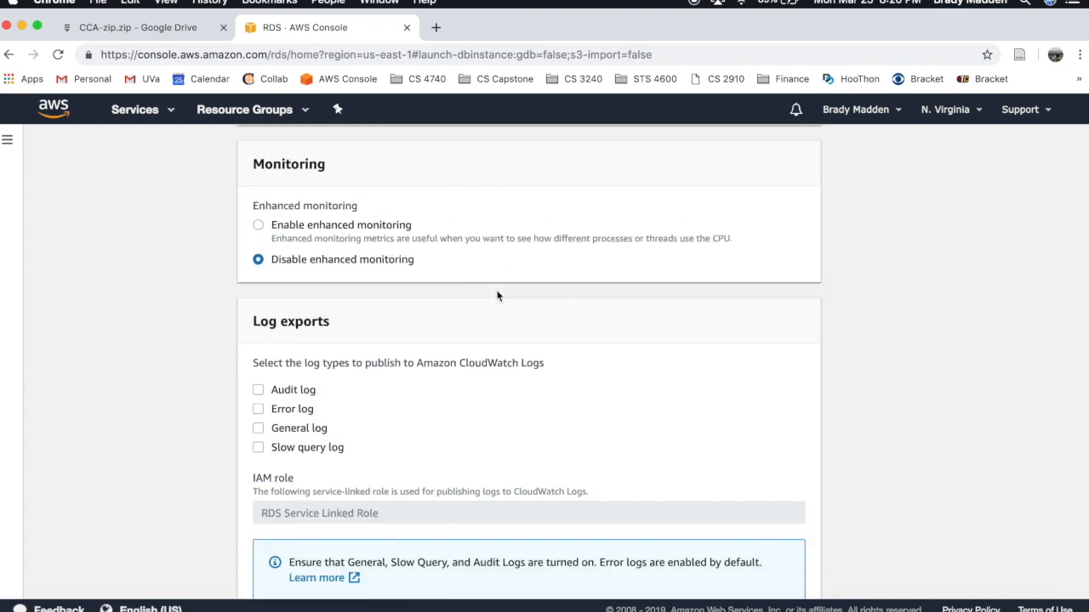
scroll(498, 296, down, 4)
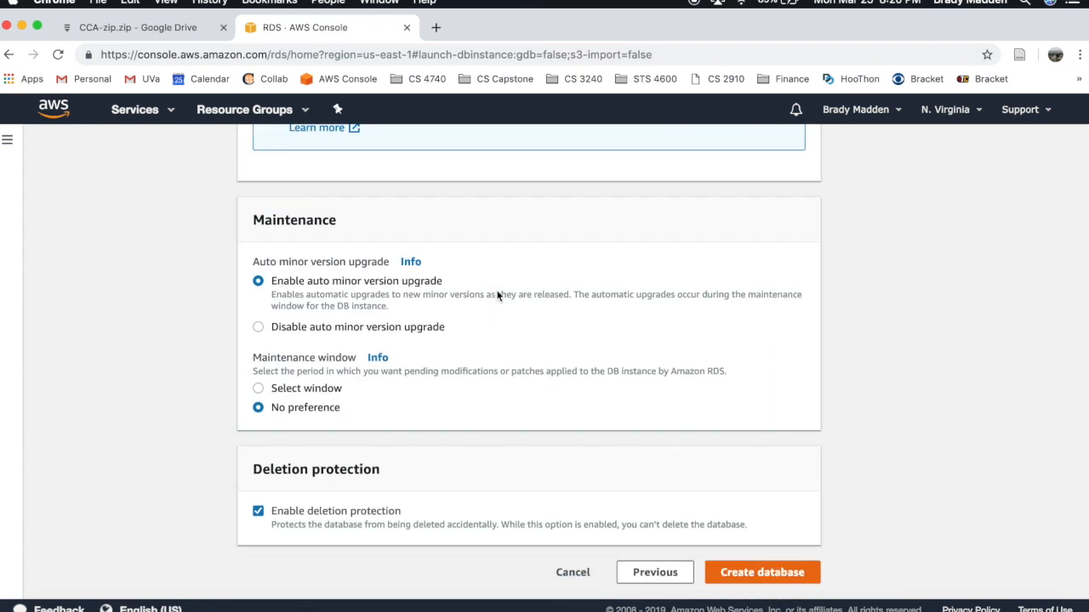
click(735, 582)
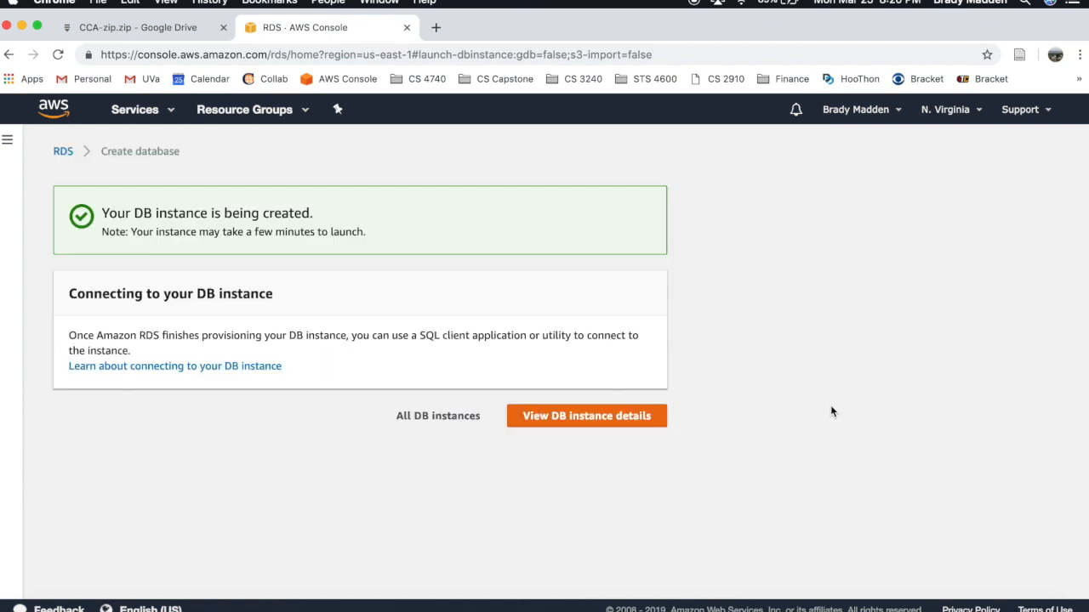
- Open cca-db's instance details and check its endpoint, which isn't available yet
click(586, 421)
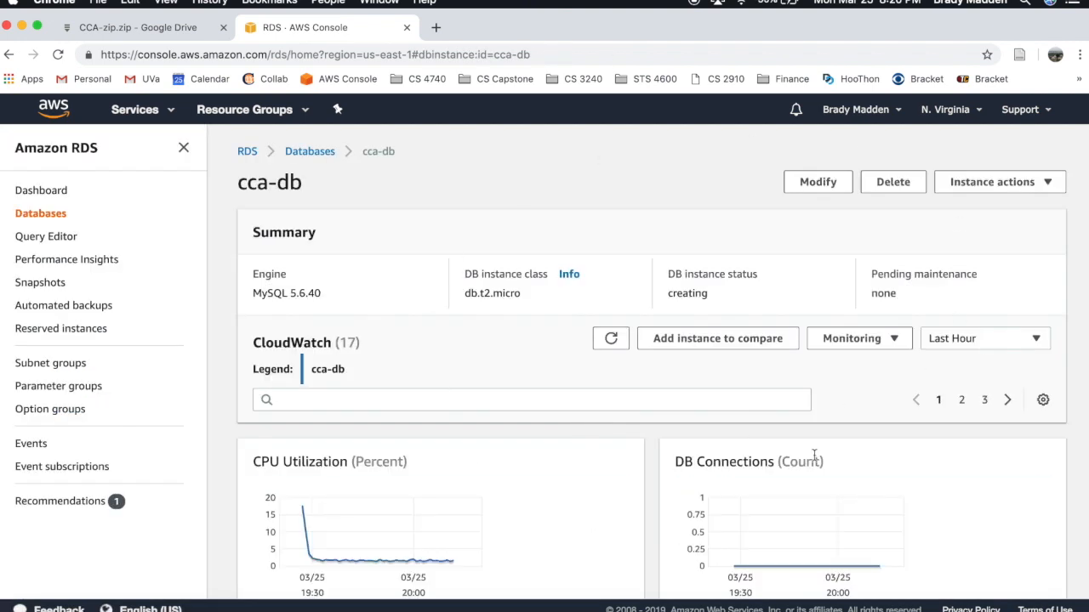
scroll(393, 433, down, 6)
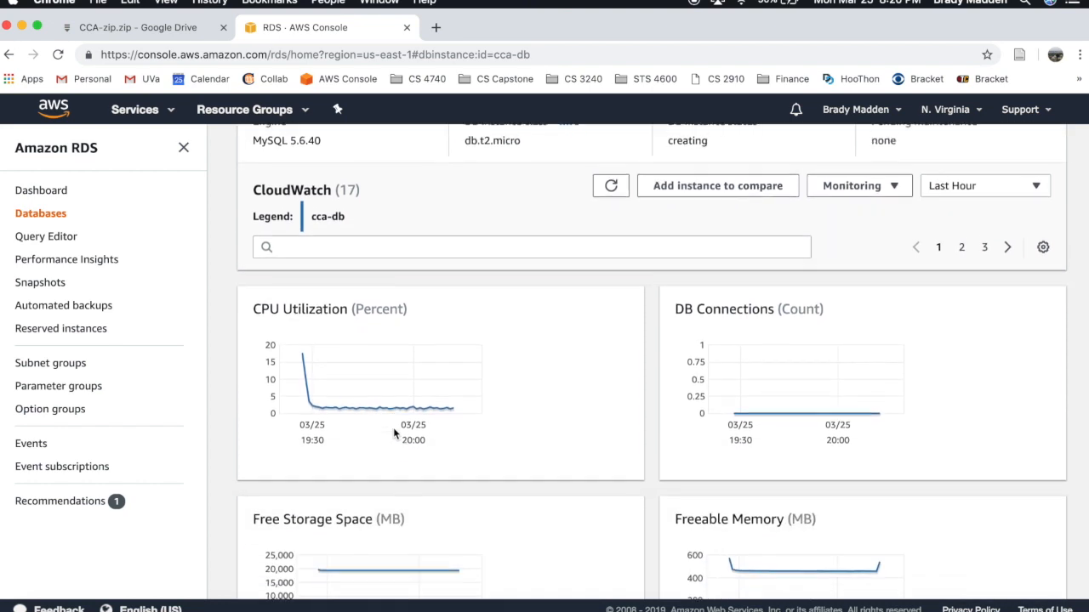
scroll(393, 434, down, 5)
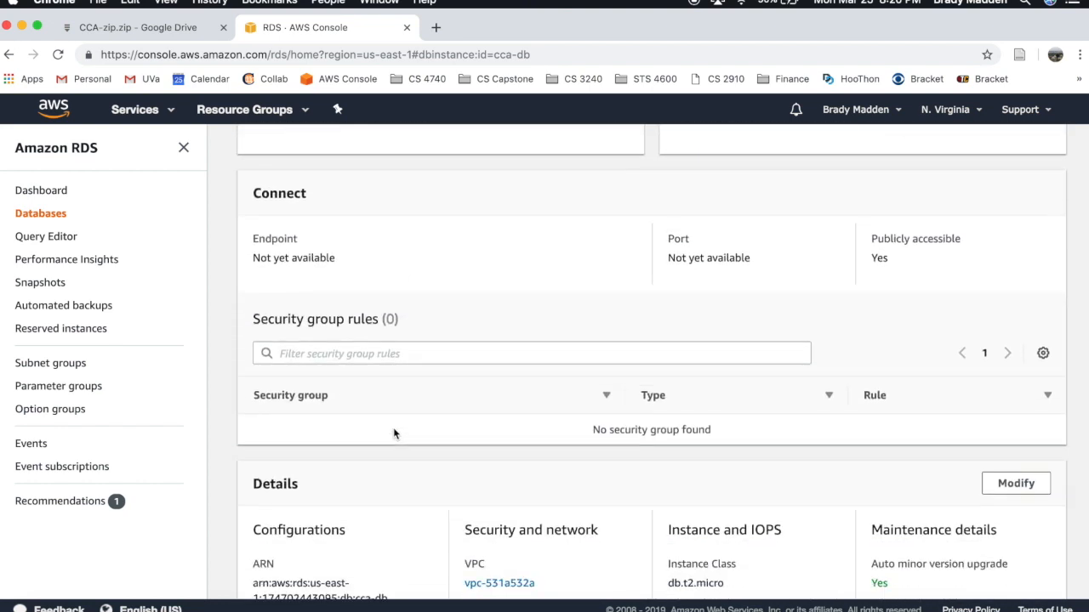
drag(253, 232, 347, 253)
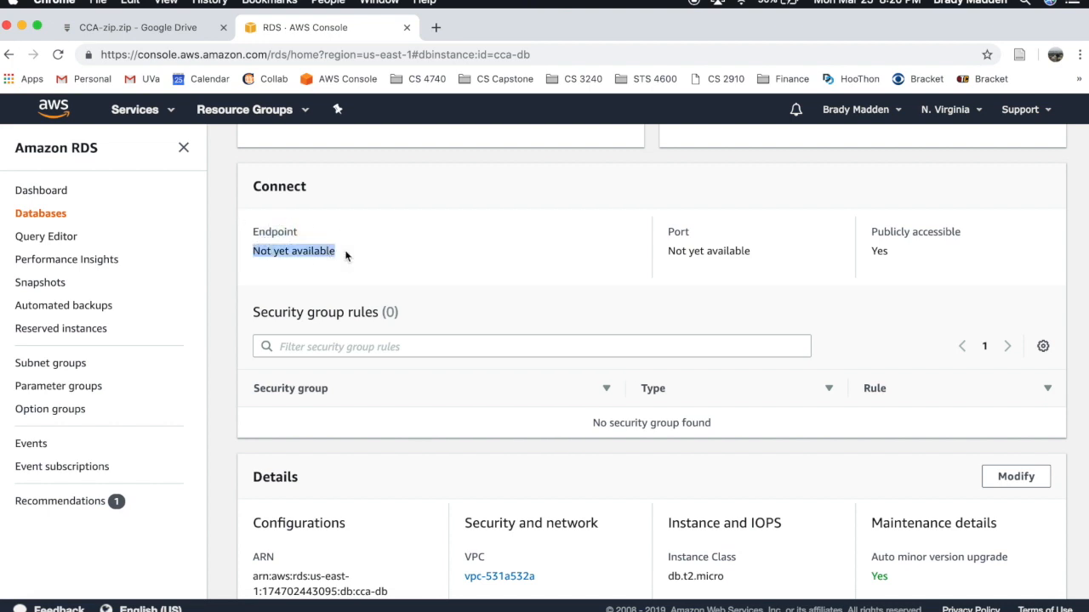
scroll(493, 308, down, 1)
scroll(488, 313, up, 1)
click(551, 246)
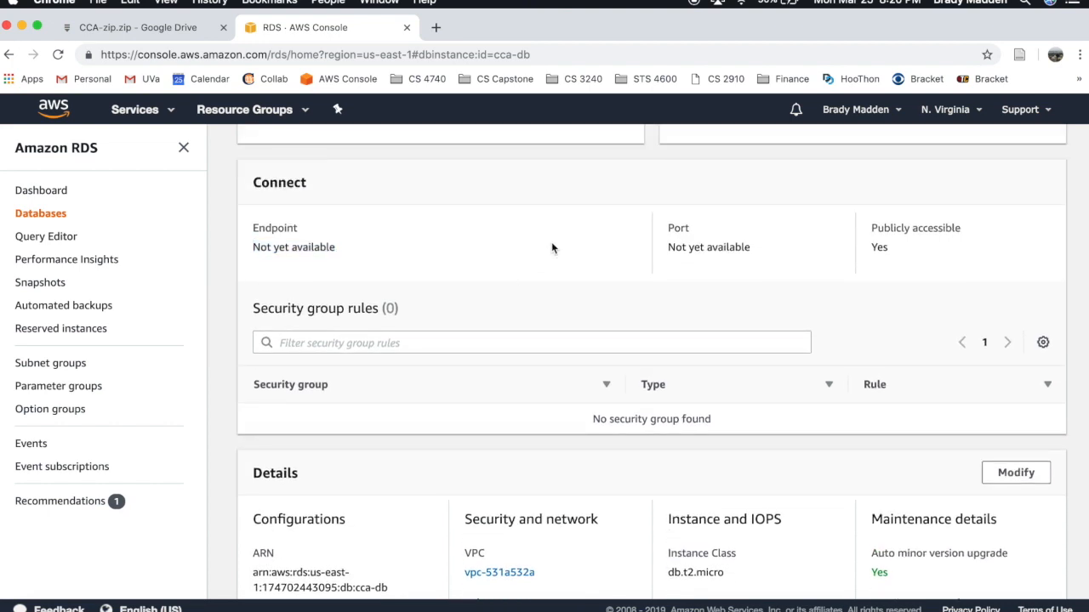
- Return to the Databases list, with cca-db still Creating, and switch to the CCA-zip.zip Drive tab
scroll(551, 247, up, 1)
scroll(551, 248, down, 5)
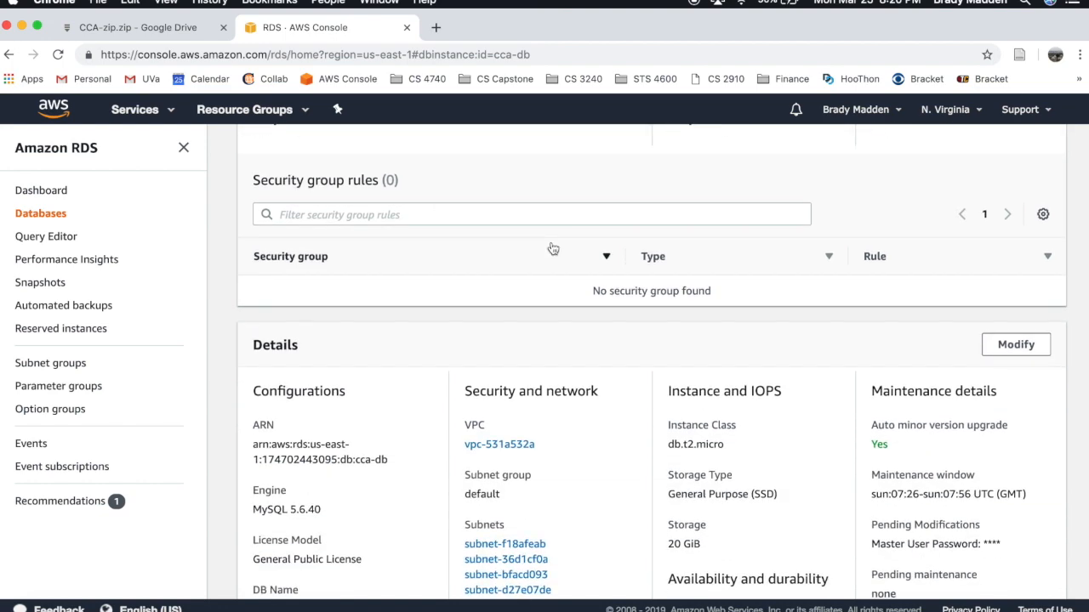
scroll(551, 246, up, 5)
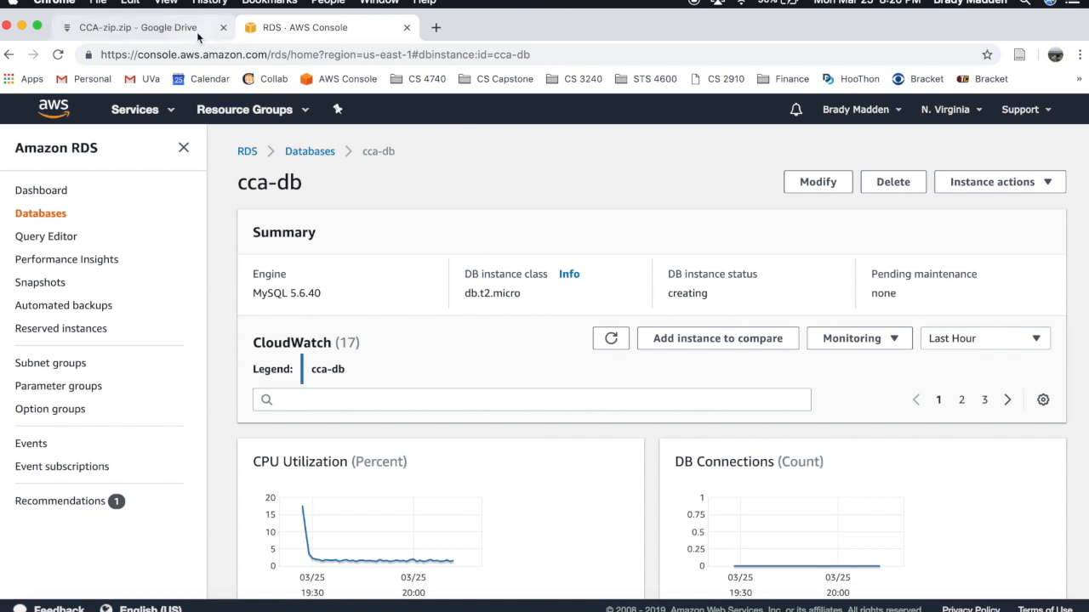
click(331, 154)
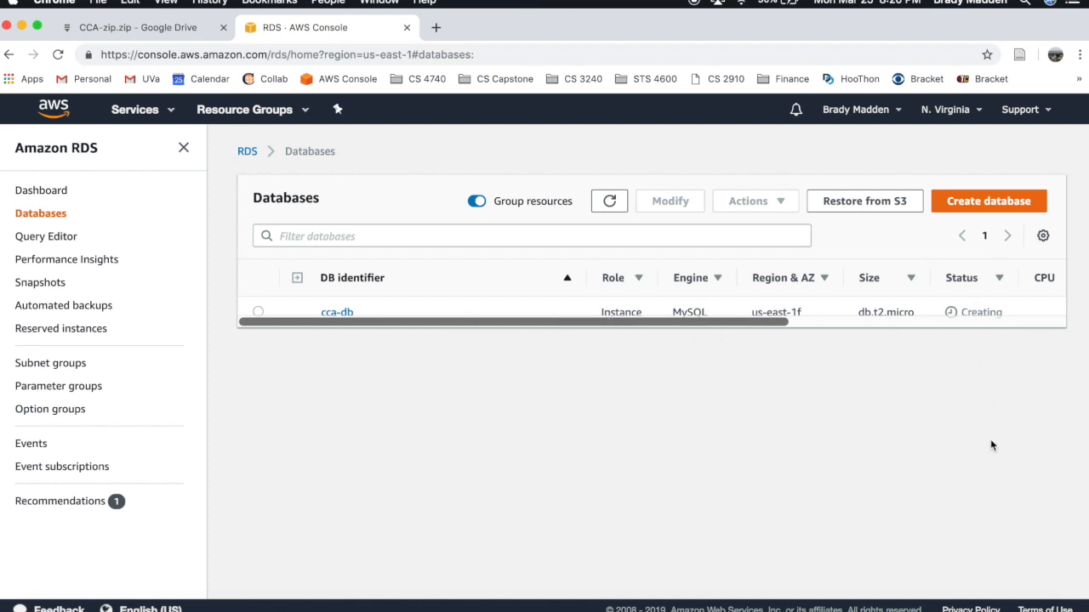
click(198, 32)
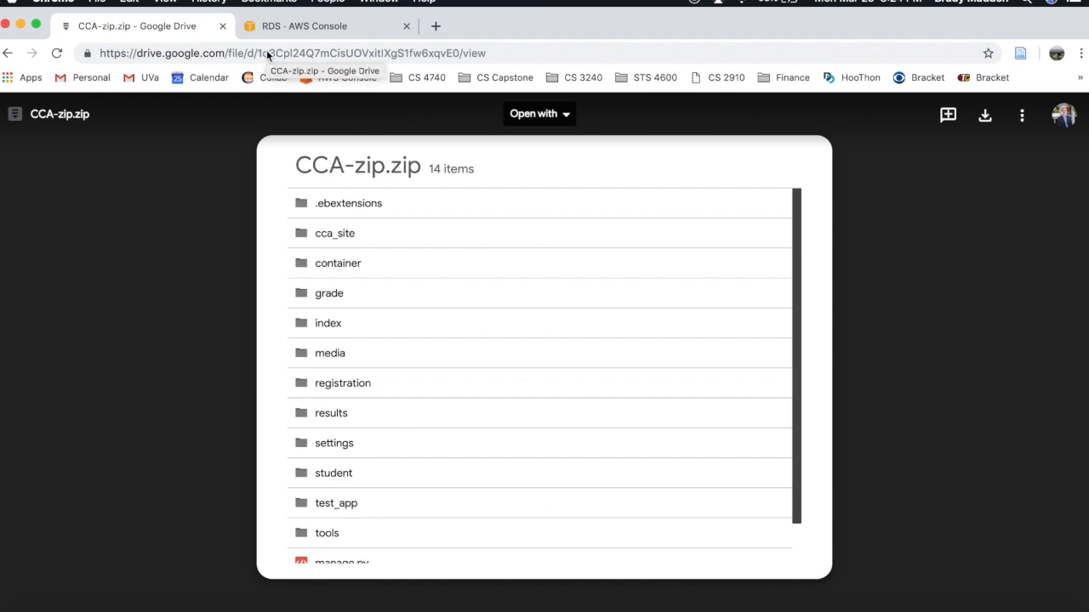
- Download CCA-zip.zip from the Google Drive preview
click(492, 52)
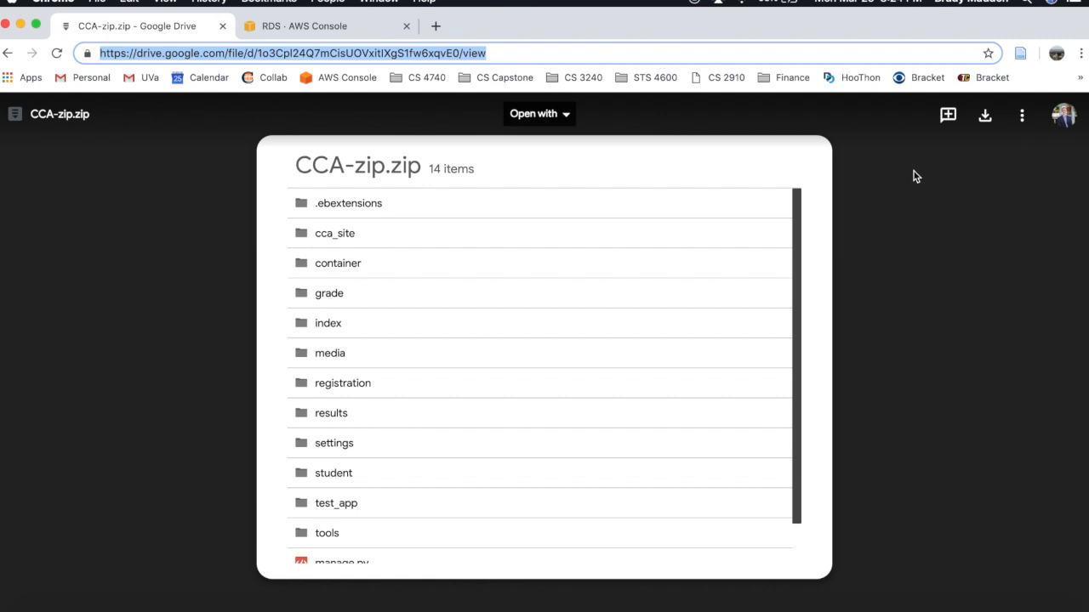
scroll(688, 394, down, 1)
scroll(689, 392, up, 1)
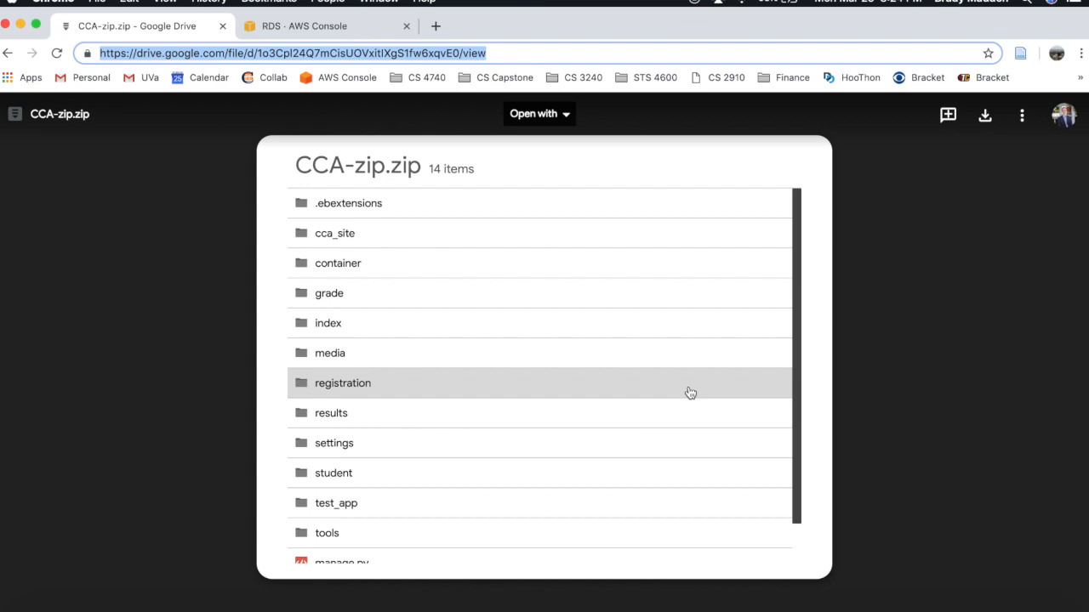
scroll(690, 393, down, 1)
scroll(689, 393, up, 1)
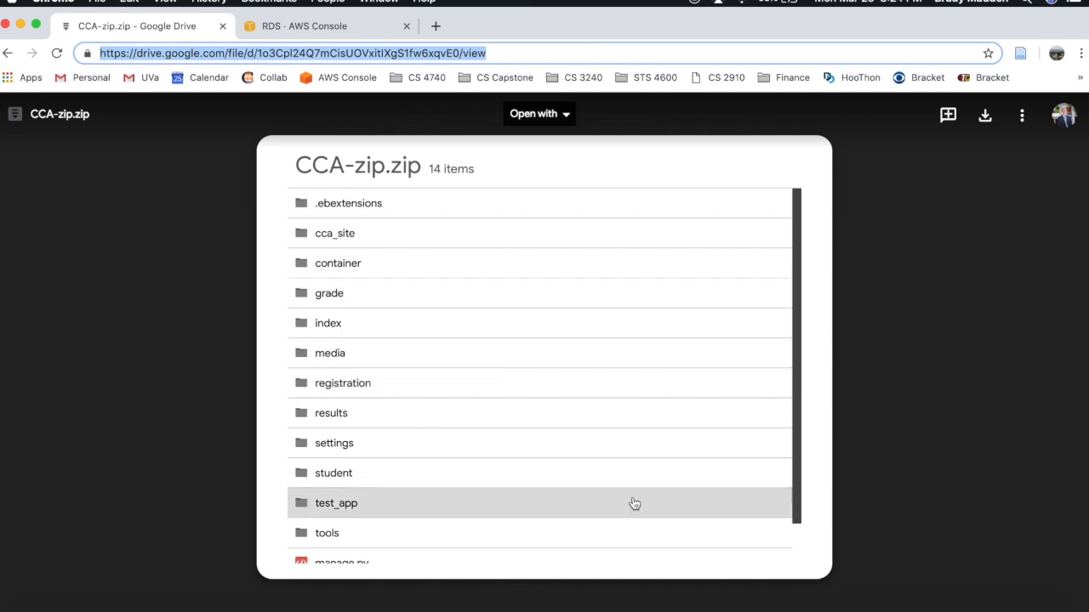
scroll(634, 503, down, 1)
scroll(734, 345, up, 1)
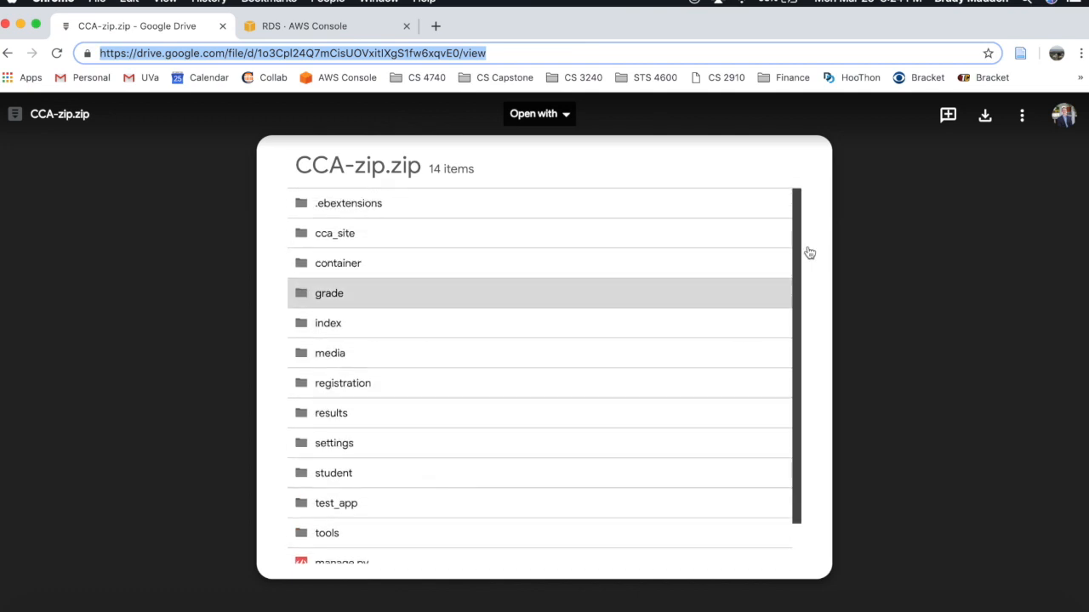
click(984, 119)
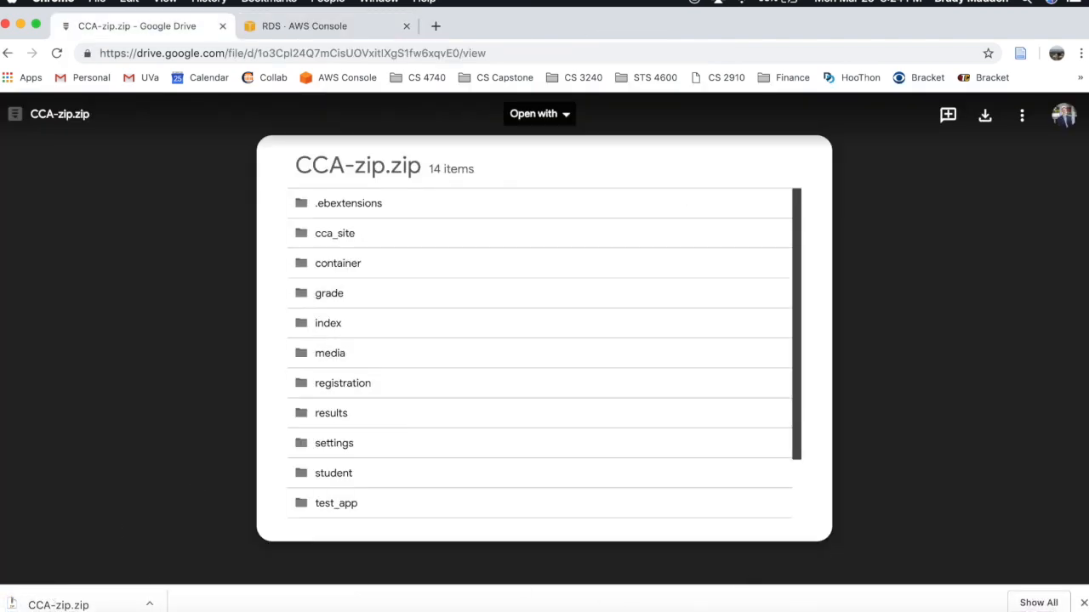
click(1083, 603)
click(983, 610)
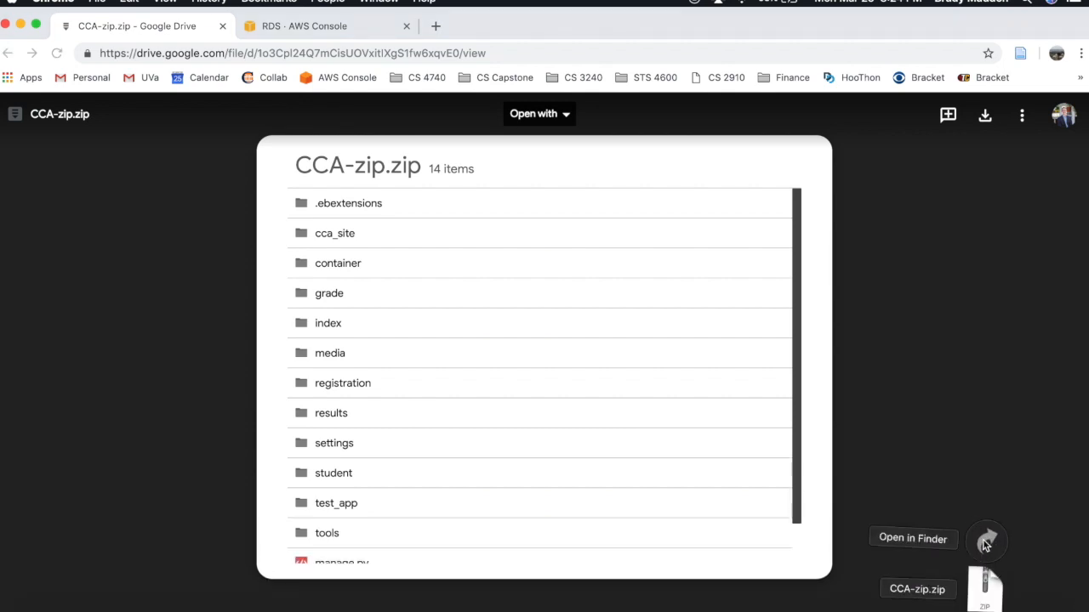
- Locate CCA-zip.zip in the Downloads folder and return to the RDS console tab
key(ctrl+Up)
click(905, 425)
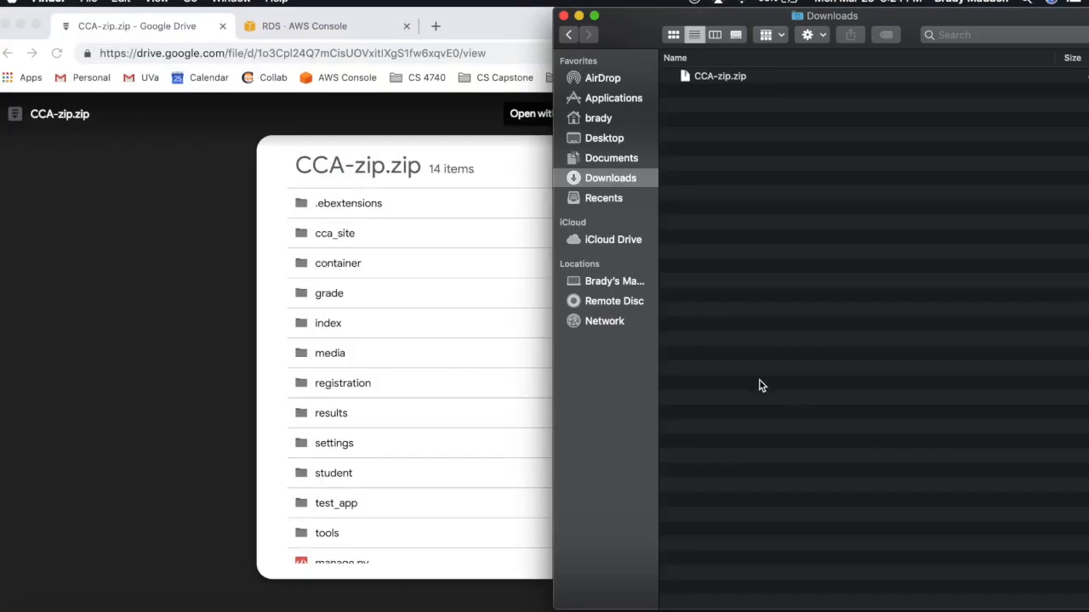
click(720, 77)
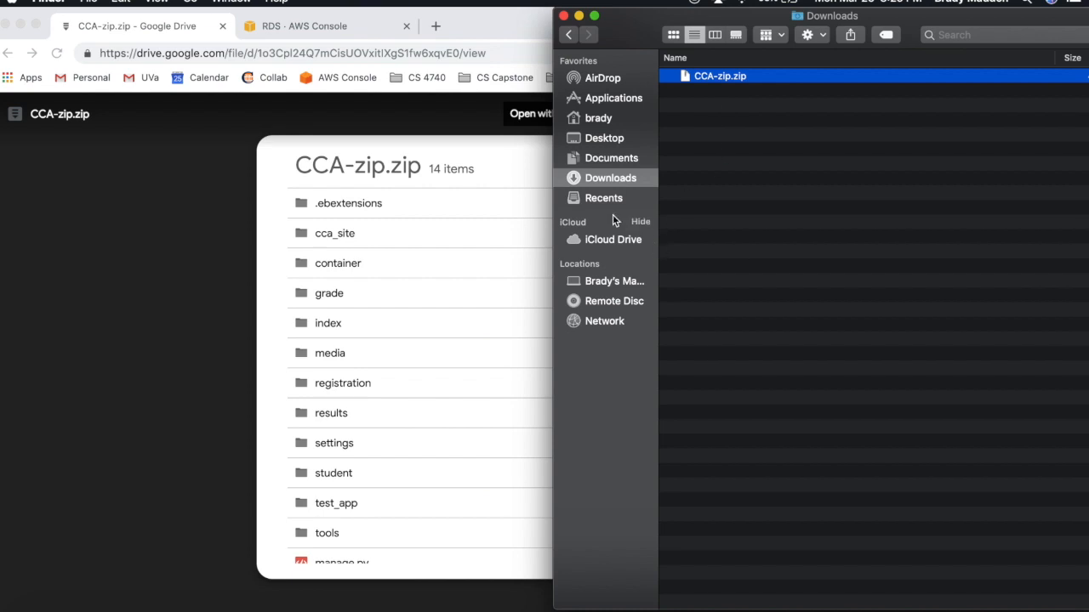
click(455, 33)
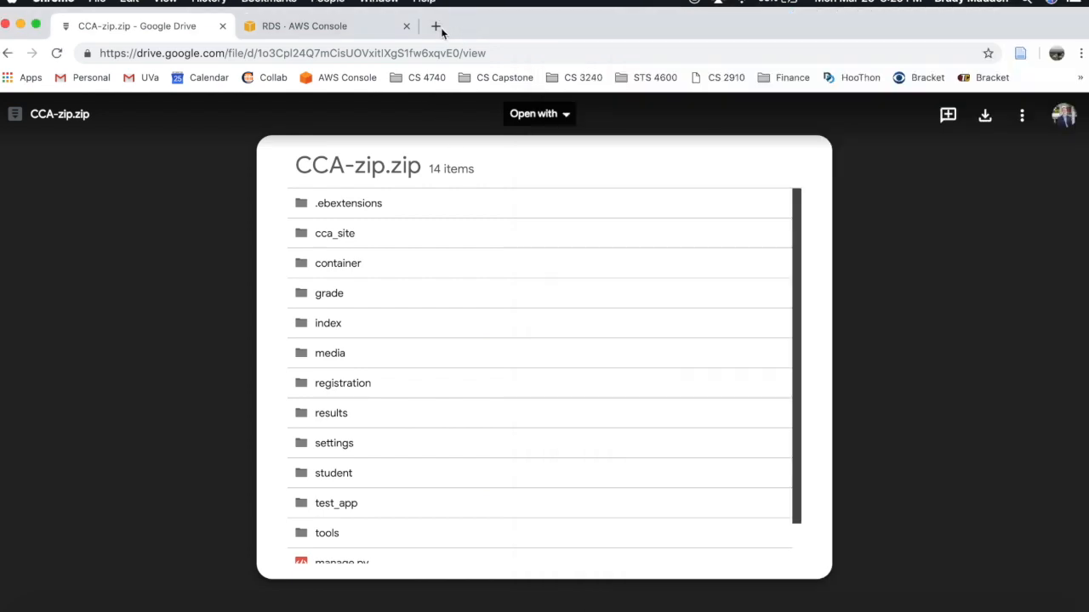
click(386, 30)
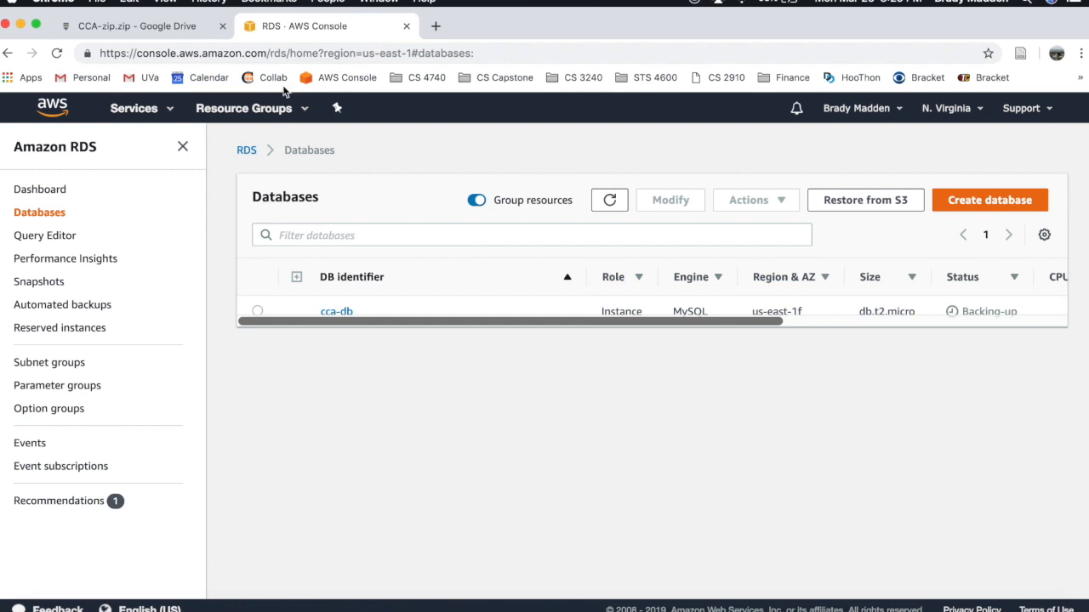
- Open Elastic Beanstalk from the Compute section of the Services list
click(167, 110)
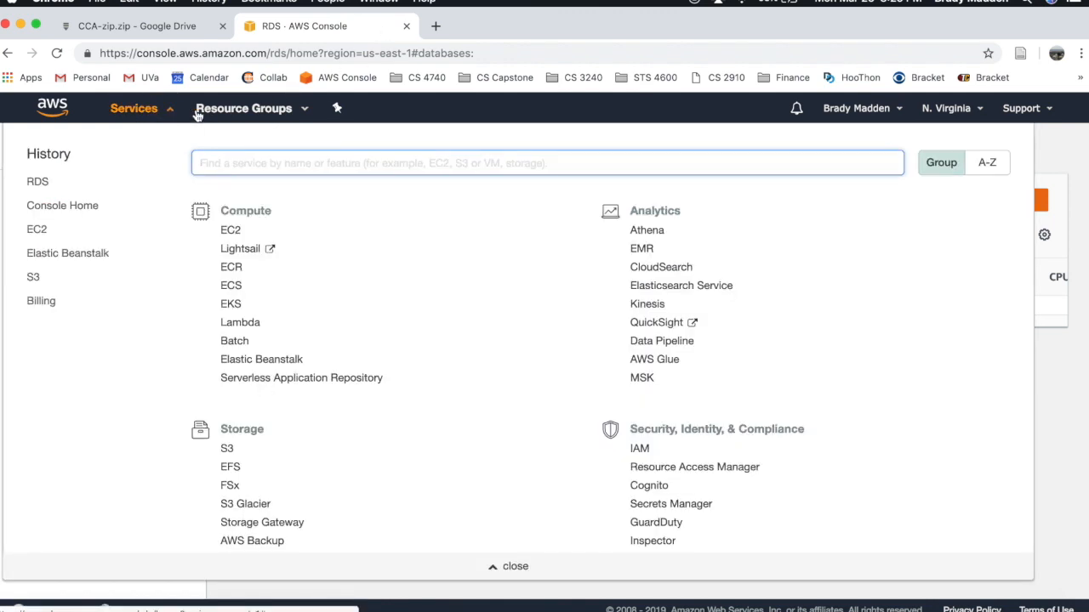
scroll(280, 367, down, 2)
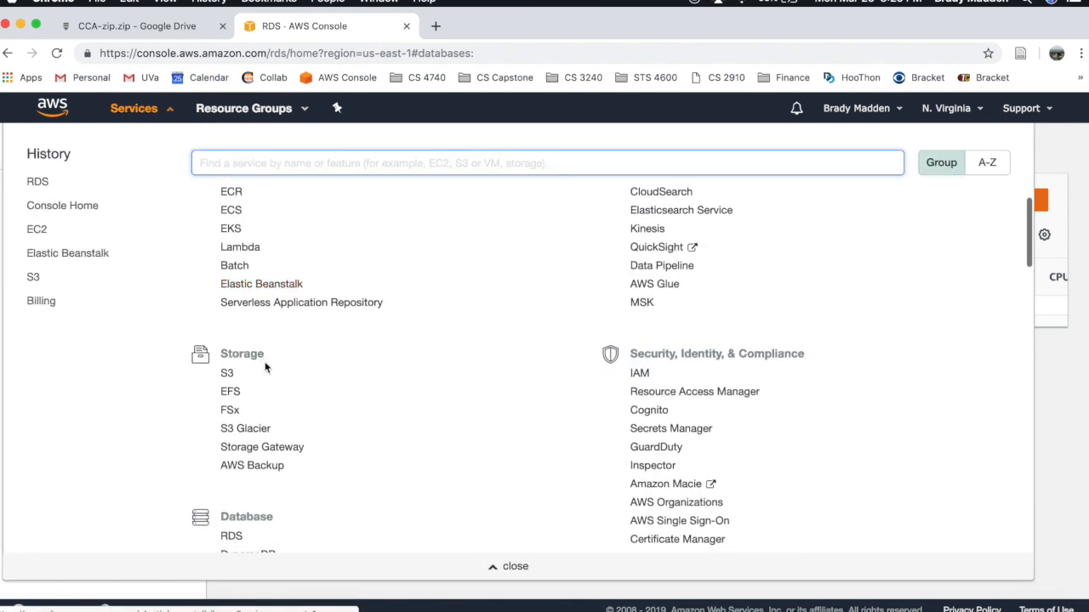
click(262, 285)
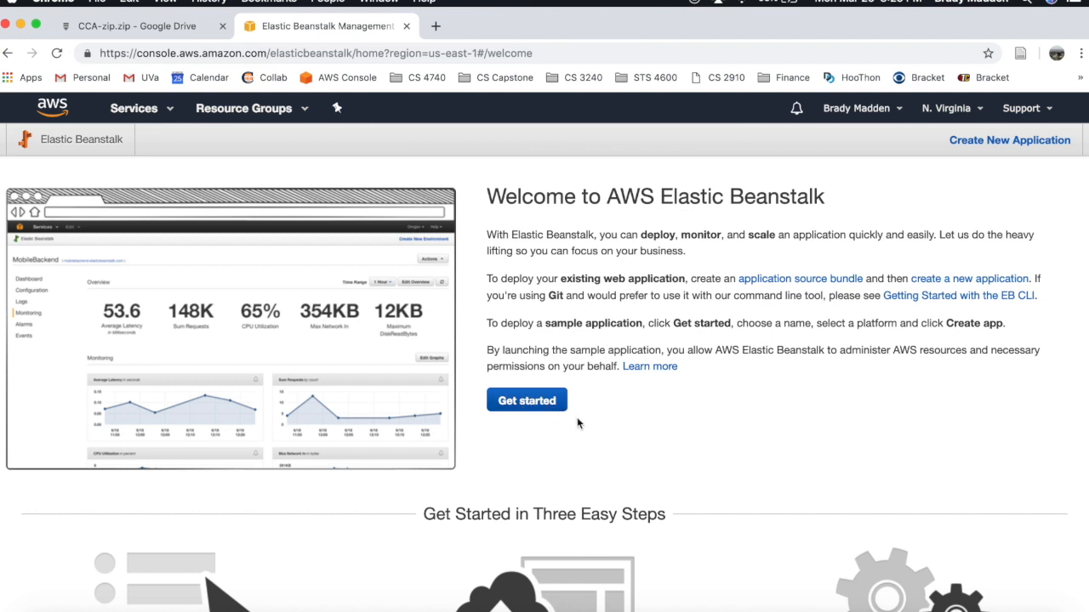
- Create the Elastic Beanstalk application 'cca' and start a new environment for it
click(987, 142)
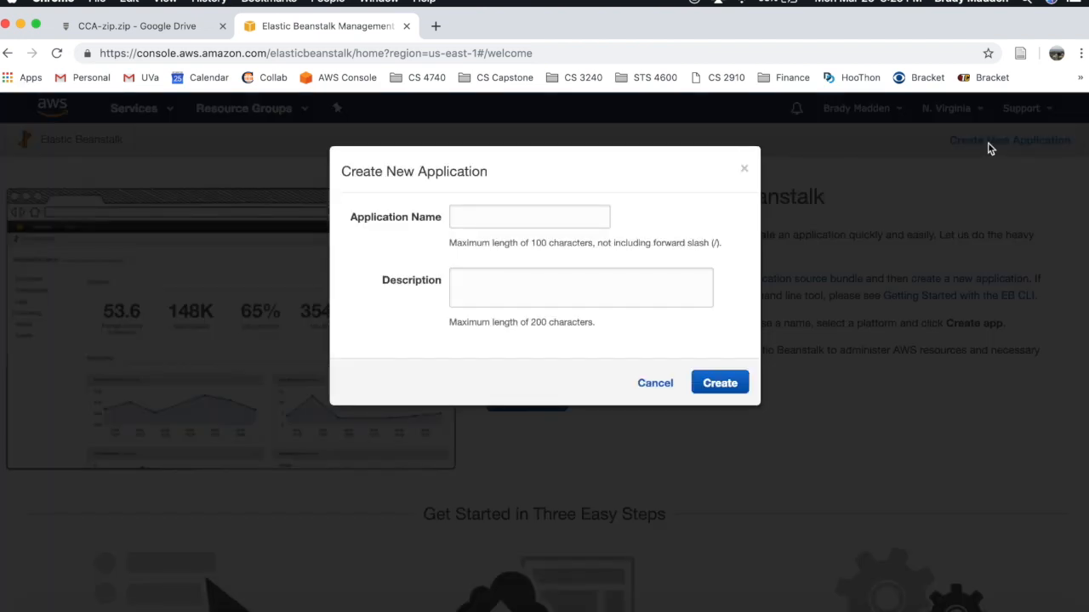
click(600, 217)
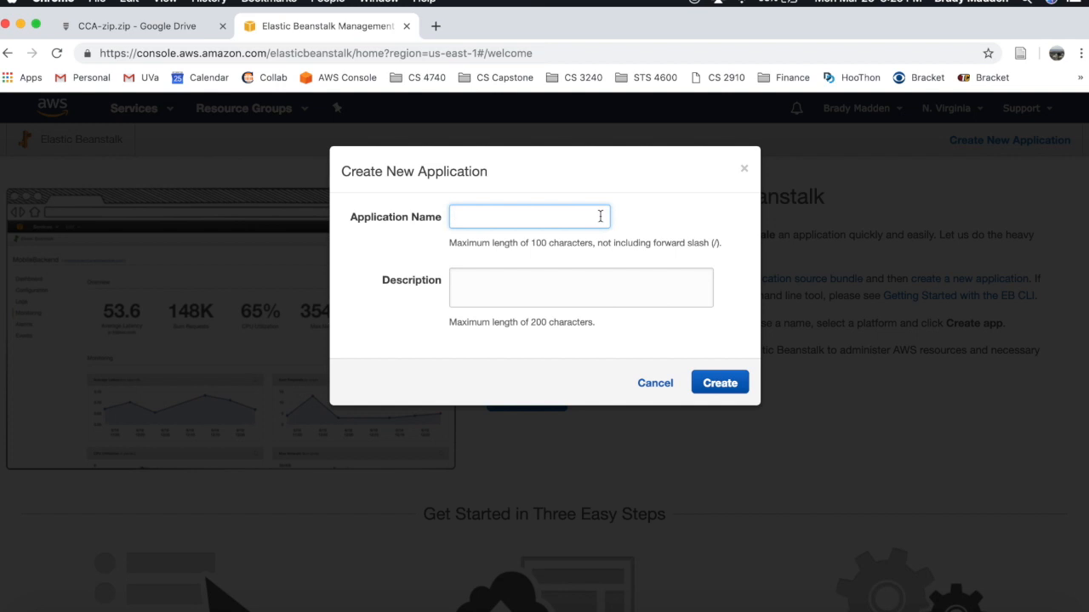
text(cca)
click(729, 382)
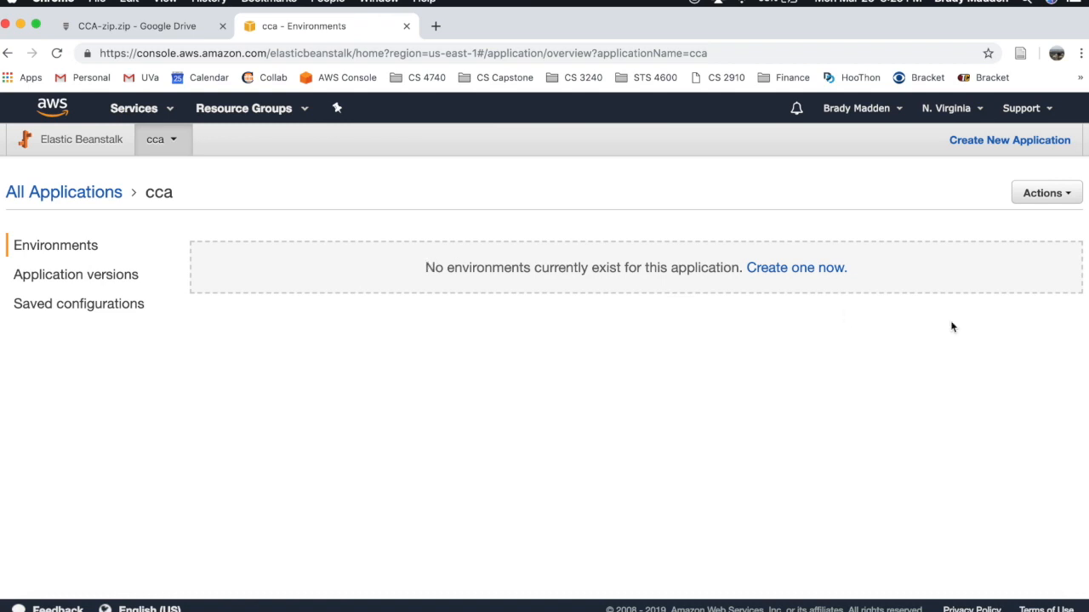
click(795, 269)
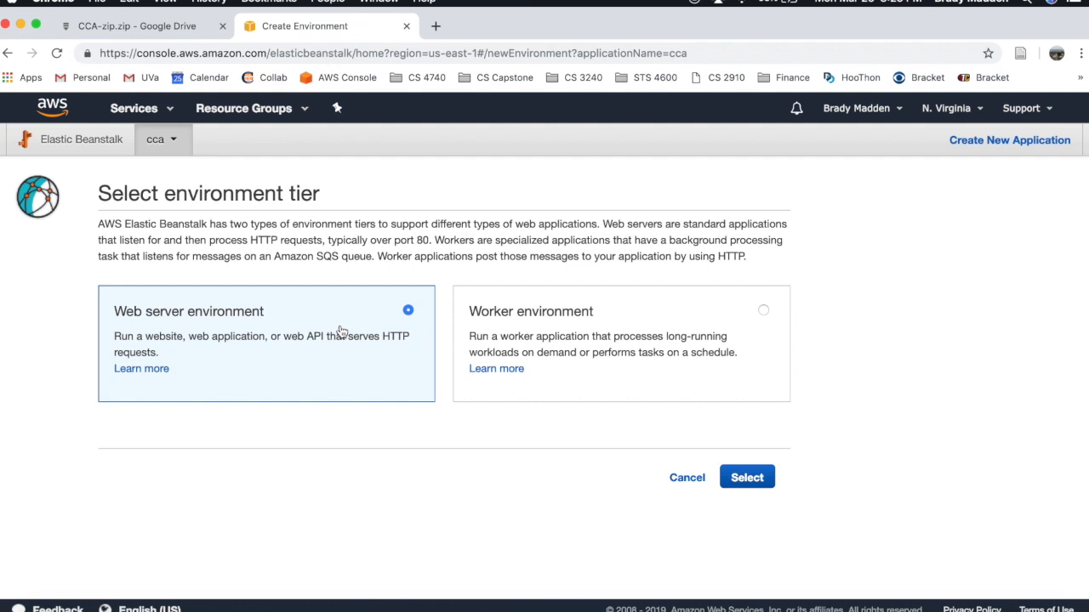
- Choose the web server tier, the Python platform and 'Upload your code' for Cca-env
click(750, 477)
scroll(433, 374, down, 3)
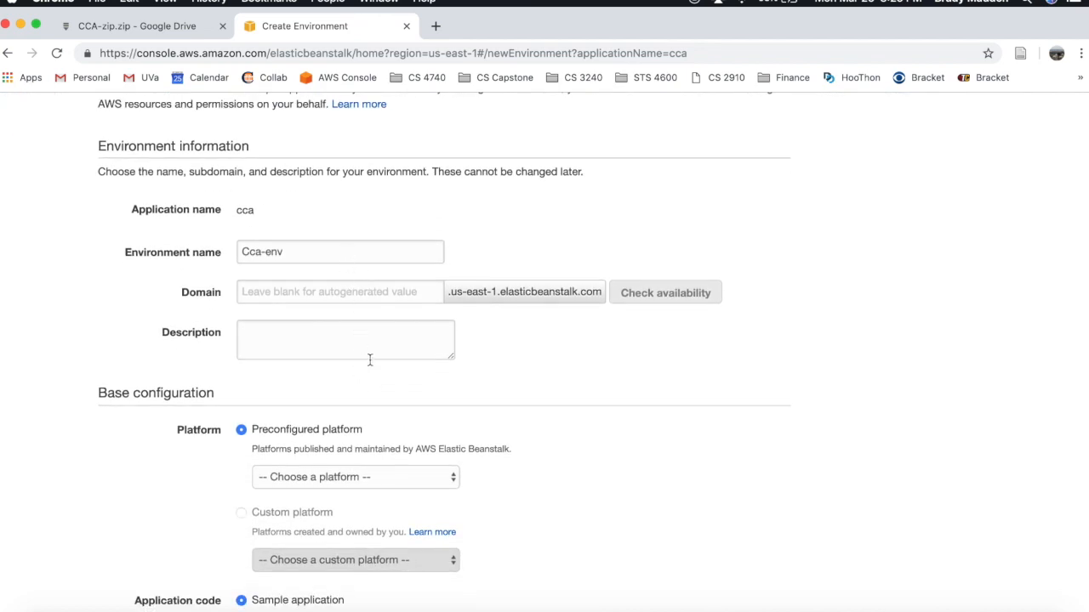
scroll(374, 379, down, 2)
click(417, 225)
click(530, 283)
scroll(530, 284, down, 4)
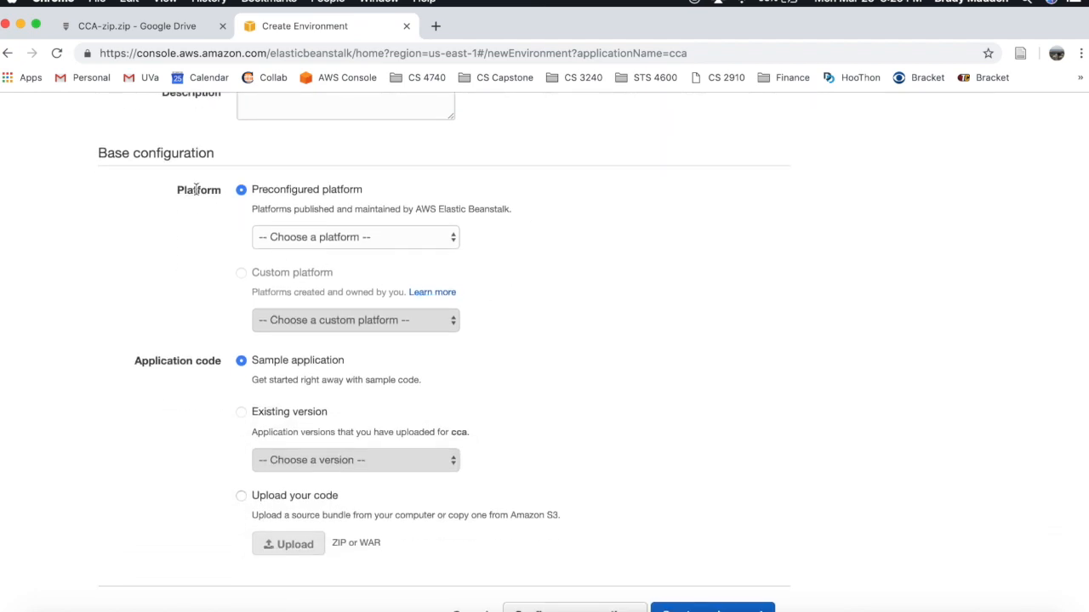
click(290, 239)
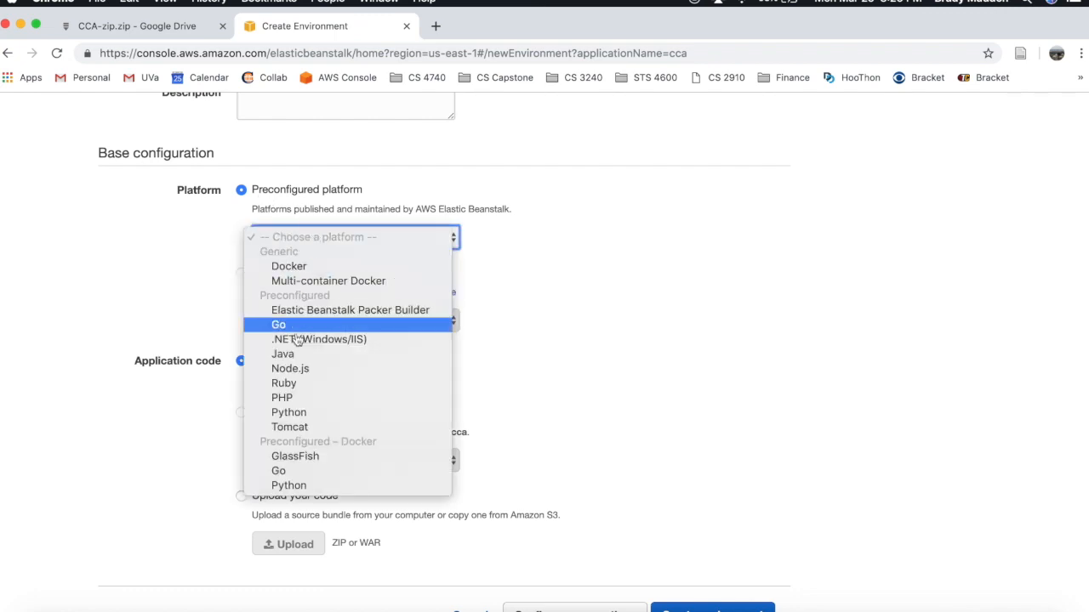
click(290, 414)
scroll(578, 262, down, 1)
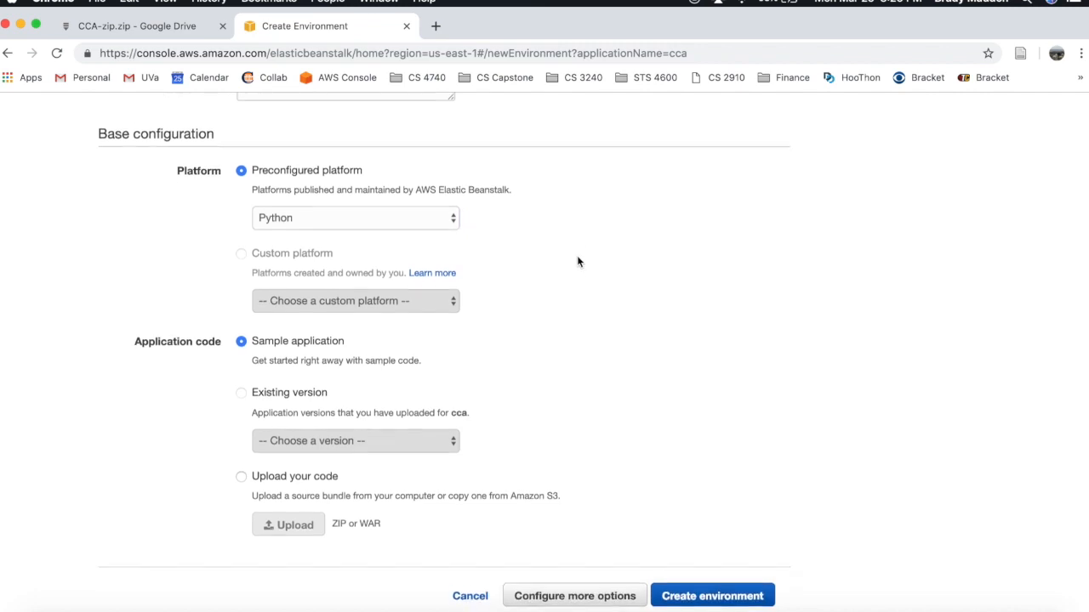
scroll(576, 262, down, 2)
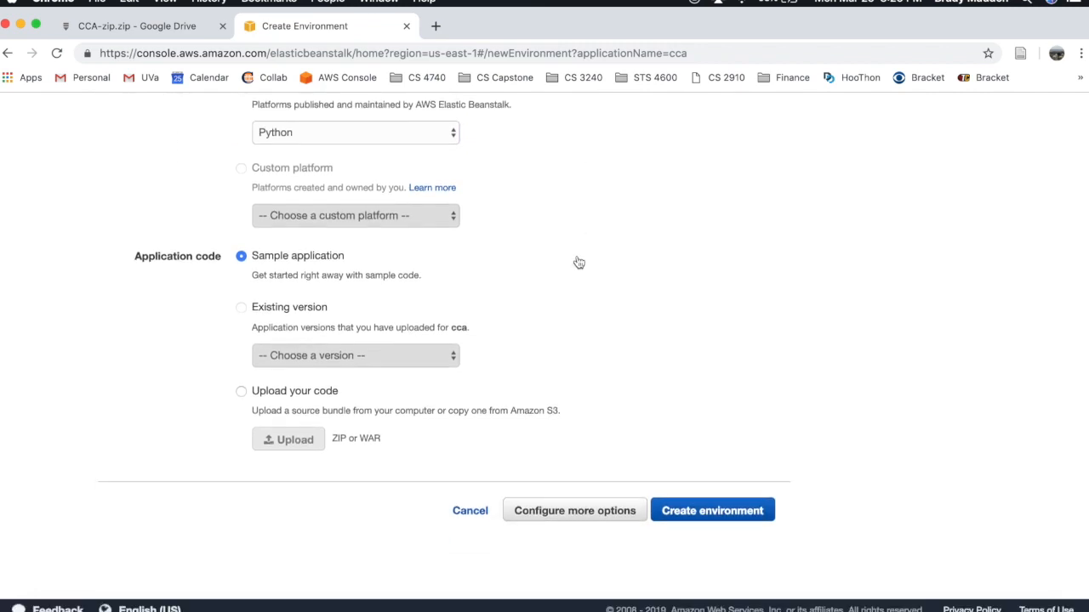
click(241, 396)
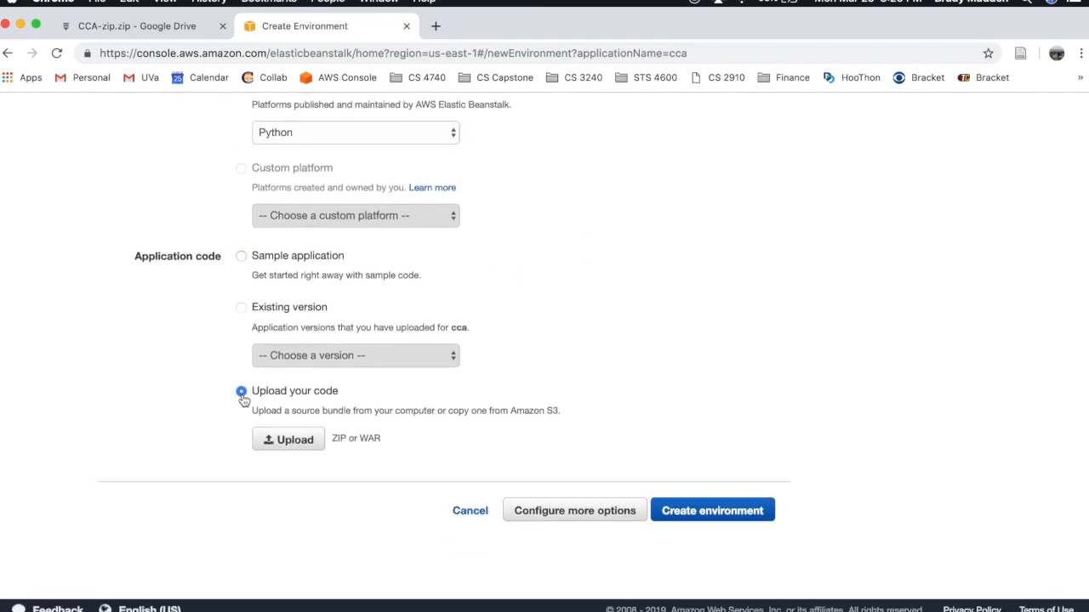
- Upload CCA-zip.zip from Downloads as the application code with version label cca-source
click(284, 442)
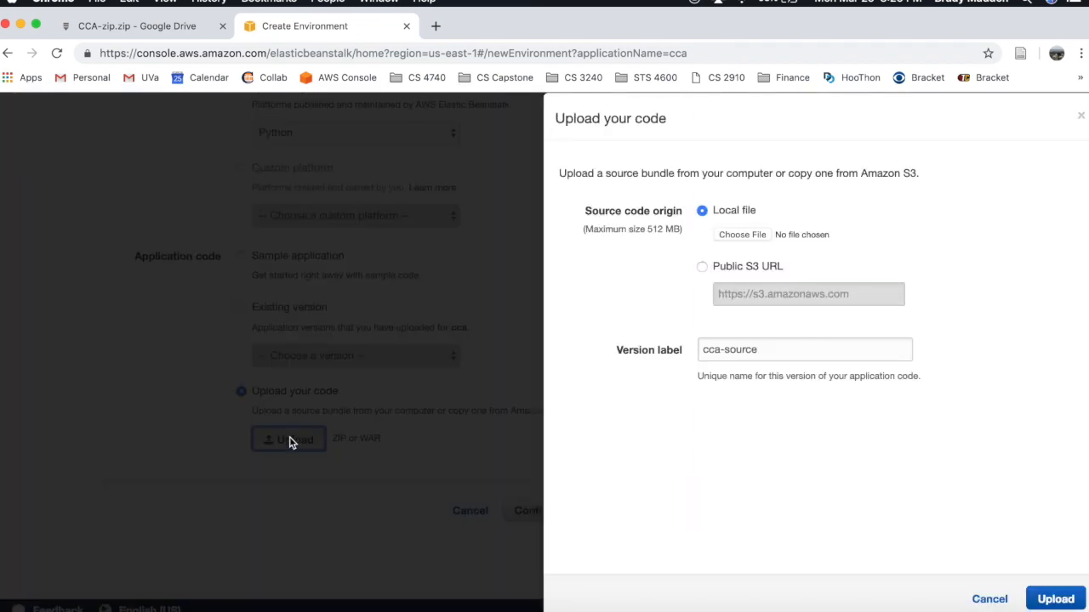
click(752, 236)
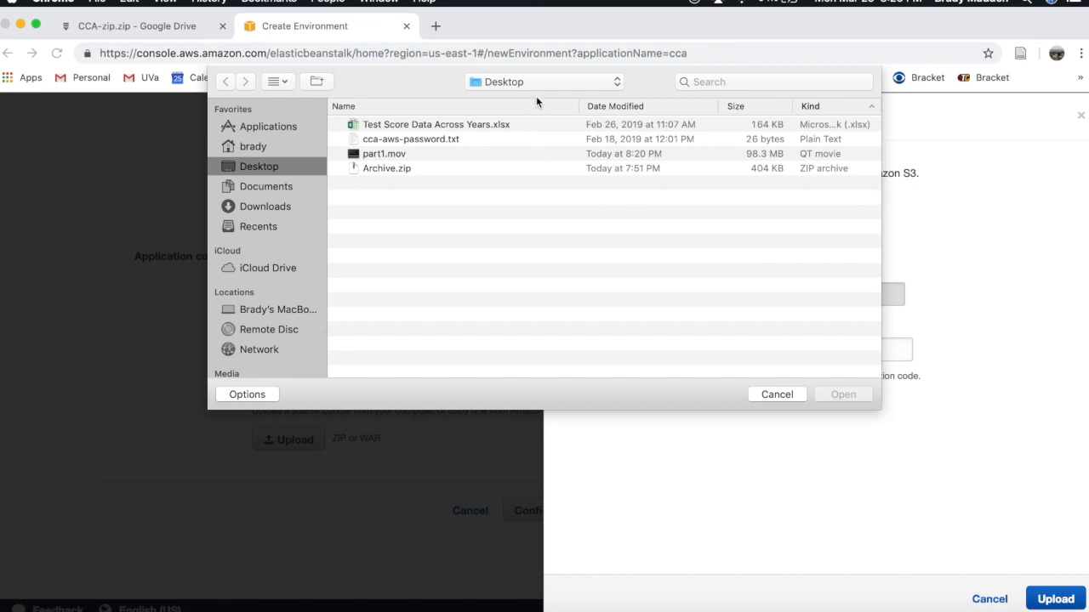
click(534, 82)
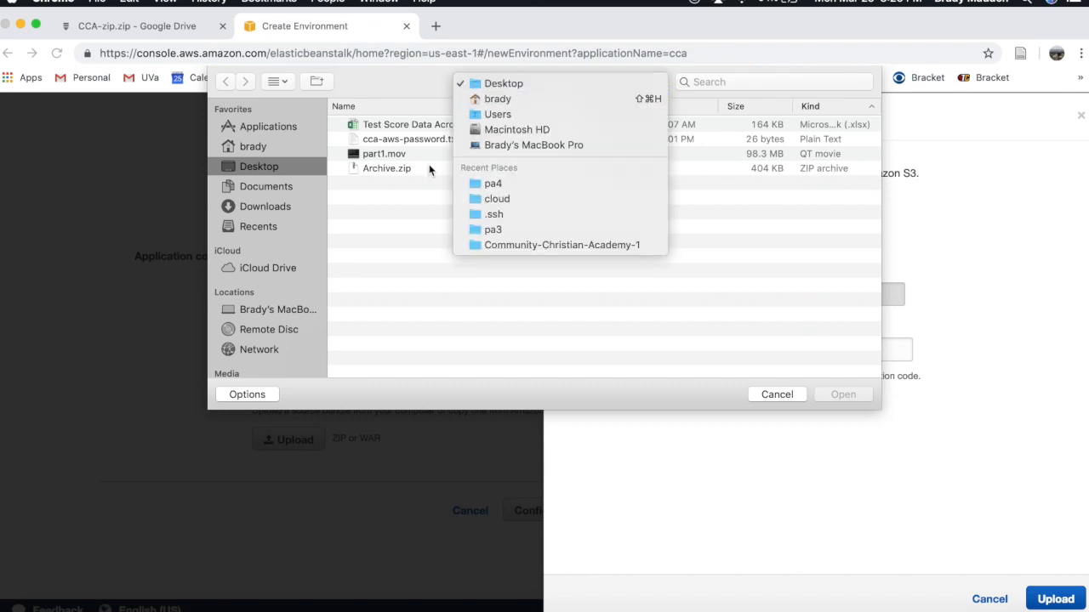
click(283, 195)
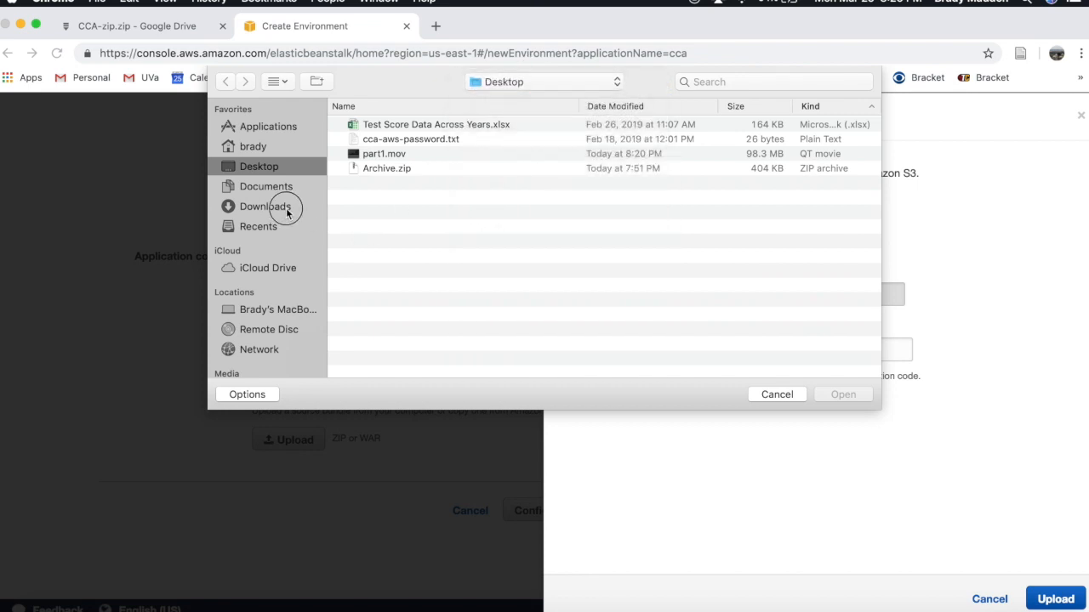
click(285, 206)
click(382, 123)
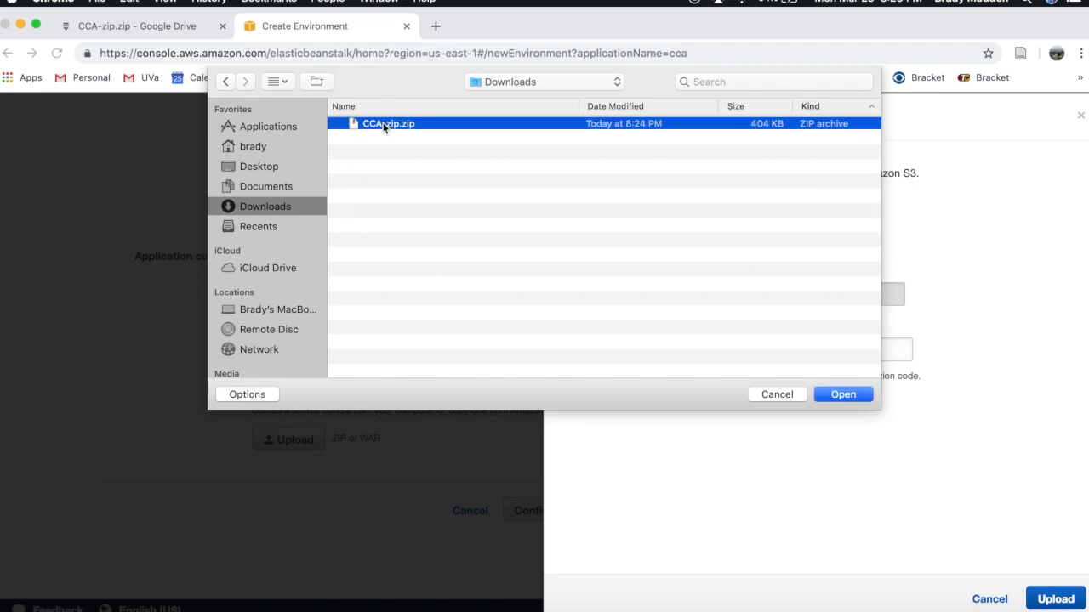
click(838, 396)
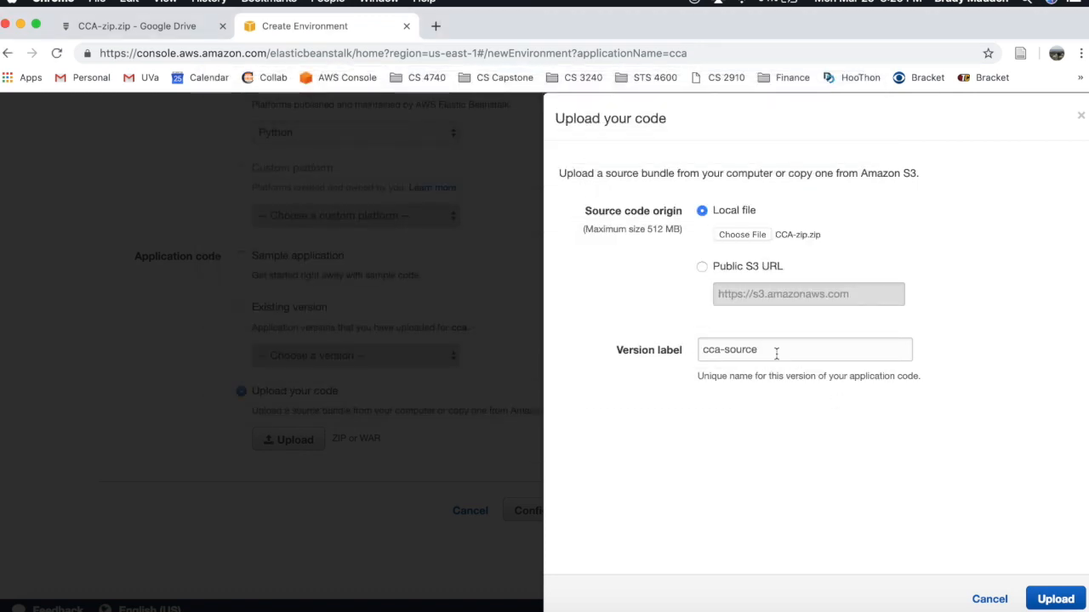
click(1068, 602)
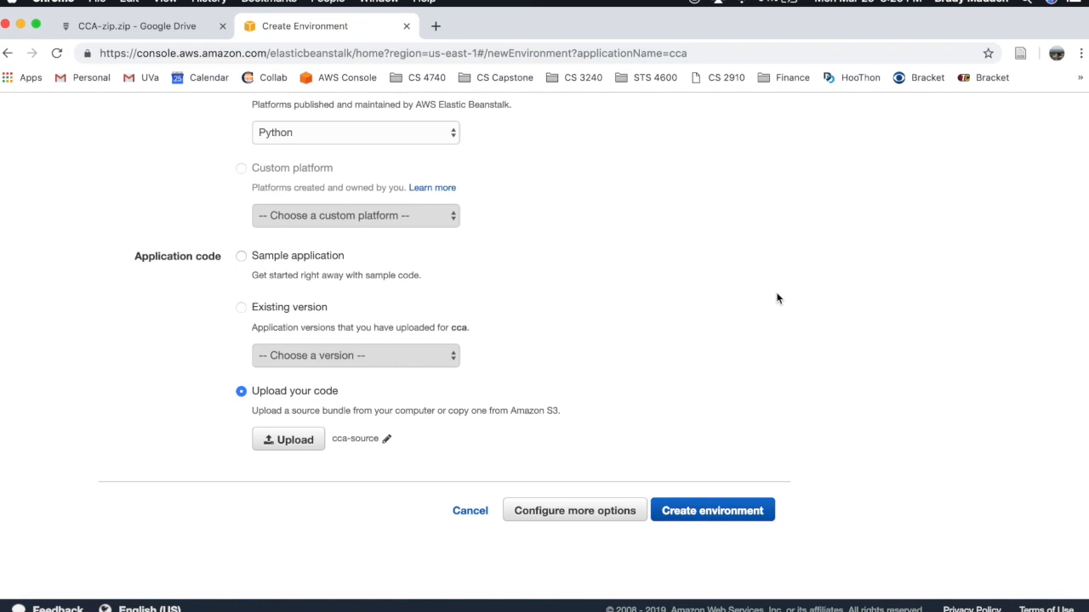
- Open Configure more options and edit Cca-env's Software settings down to Environment properties
click(609, 519)
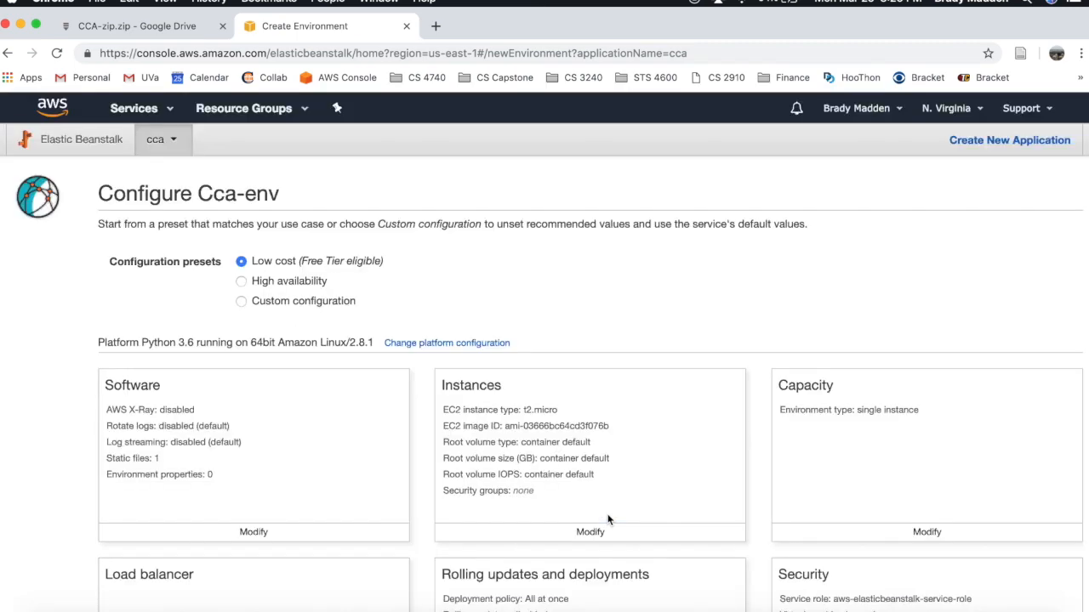
scroll(608, 519, down, 2)
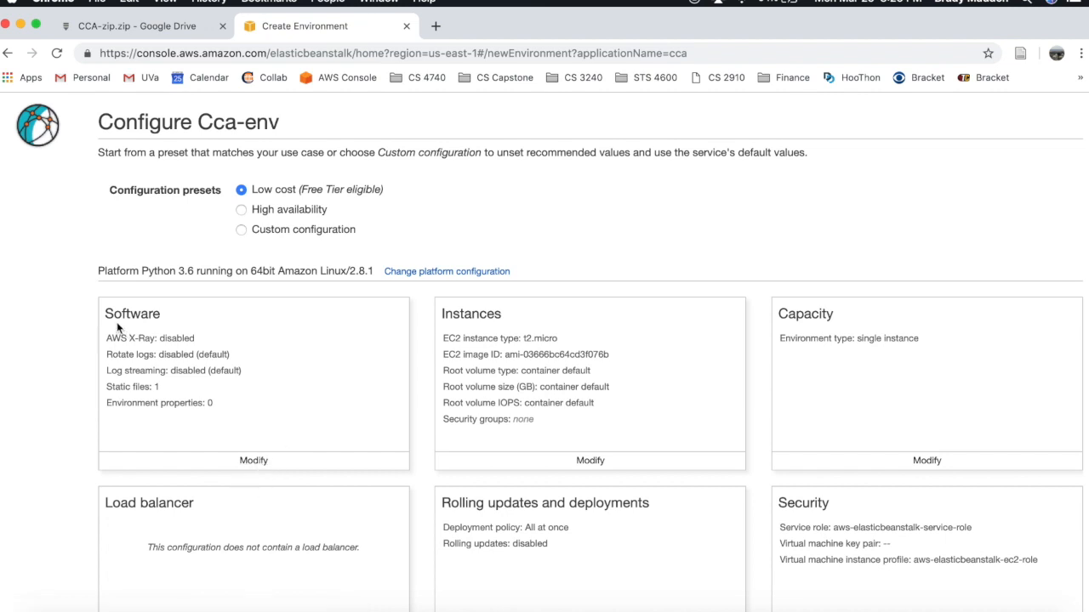
click(247, 470)
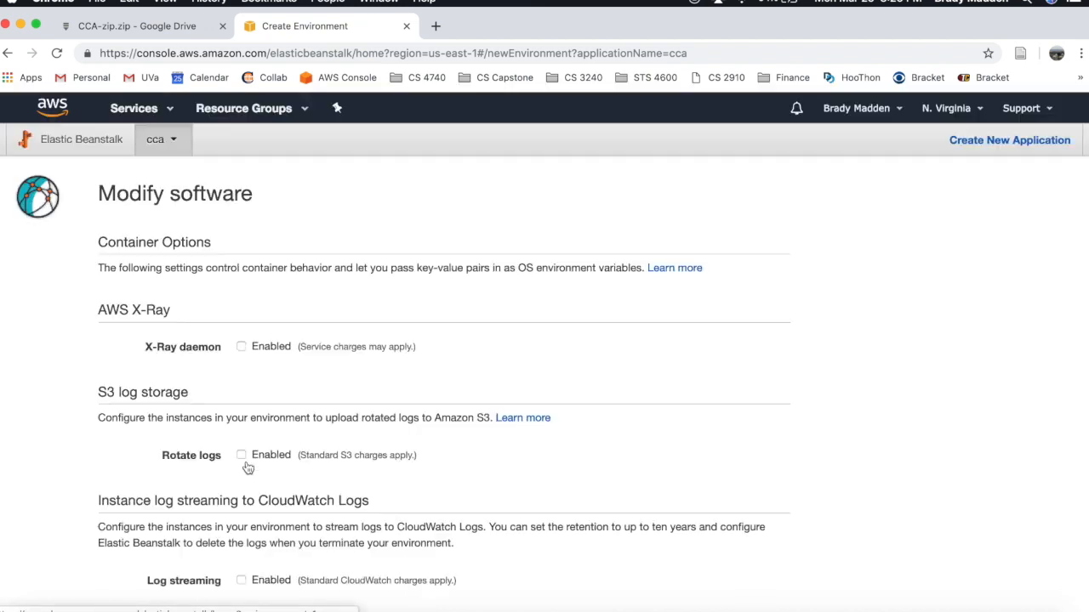
scroll(486, 442, down, 5)
scroll(485, 438, down, 3)
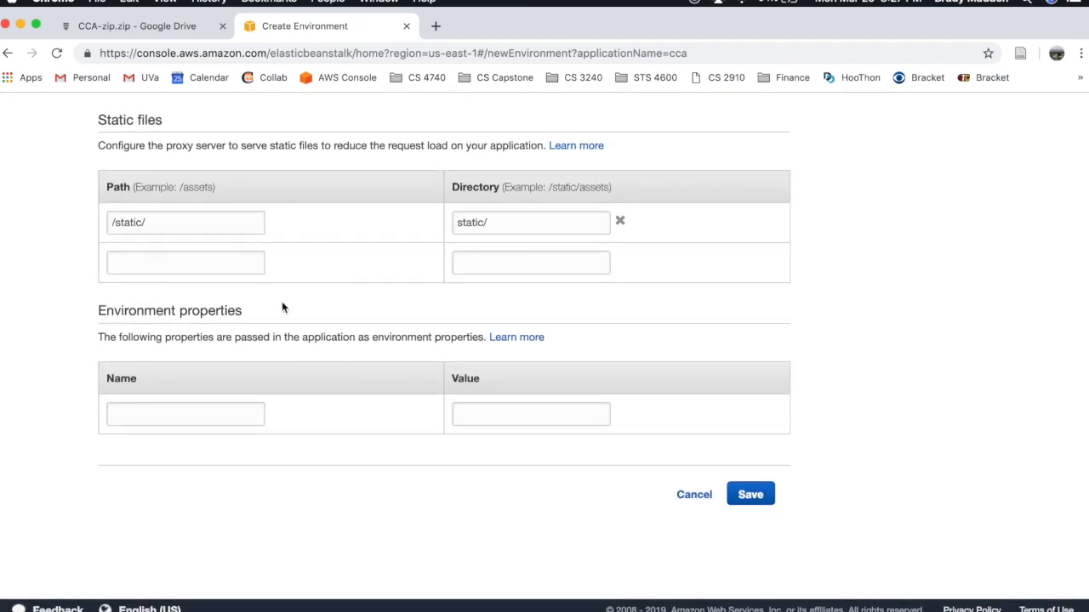
- Add environment properties RDS_DB_NAME = ccadb and RDS_USERNAME = root
click(182, 417)
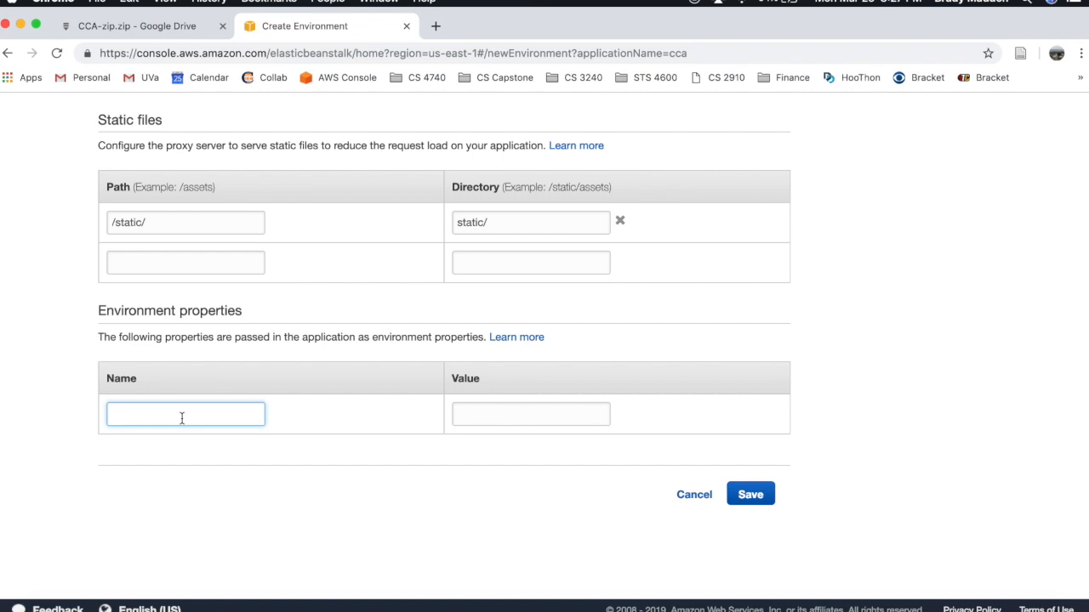
text(RDS)
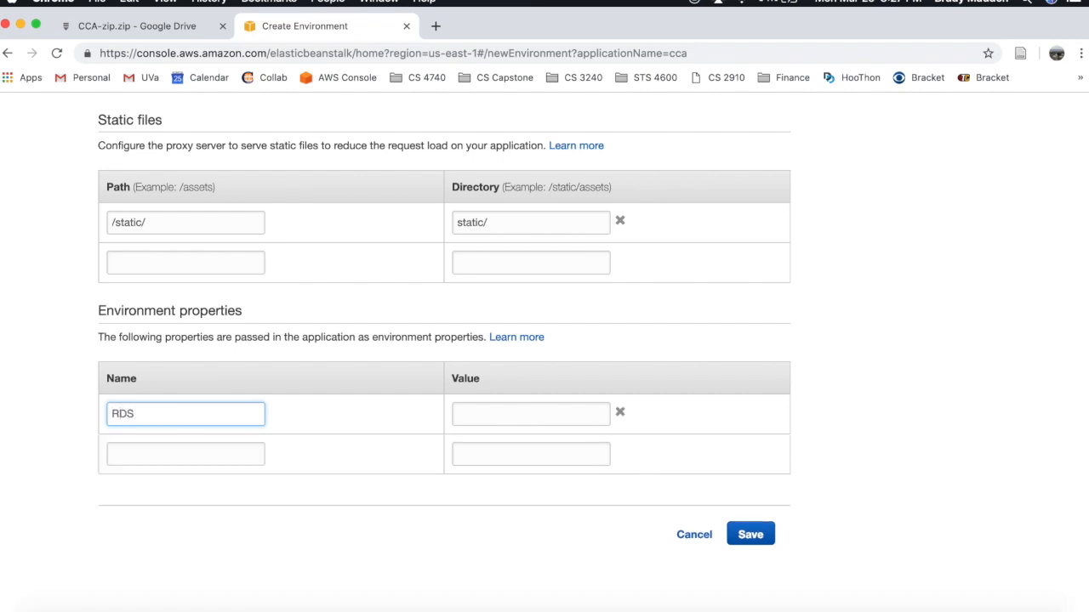
text(_DB_NAME)
key(Tab)
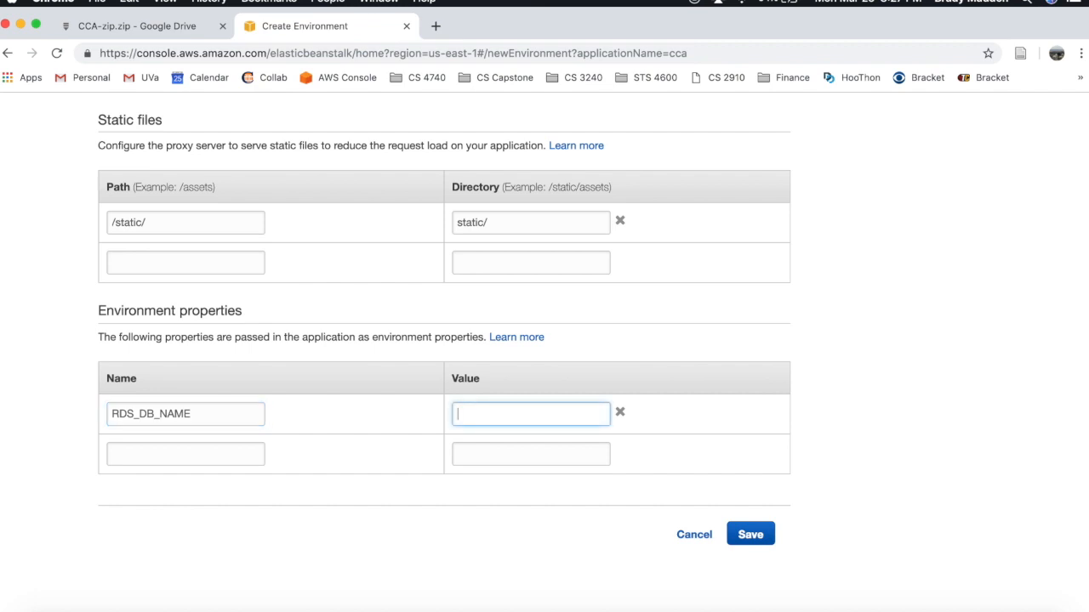
text(ccadb)
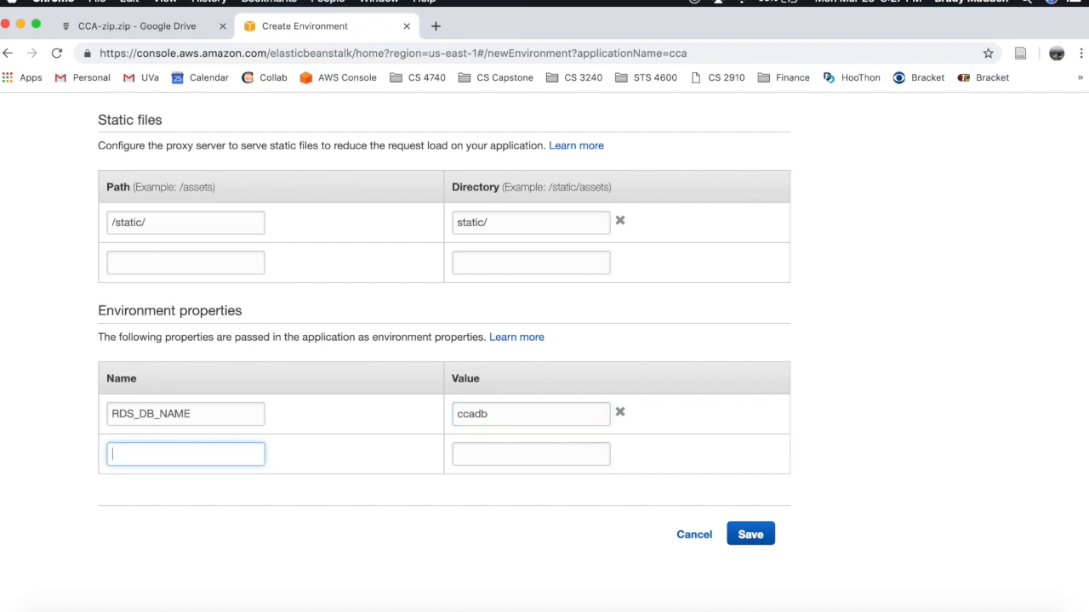
text(RDS)
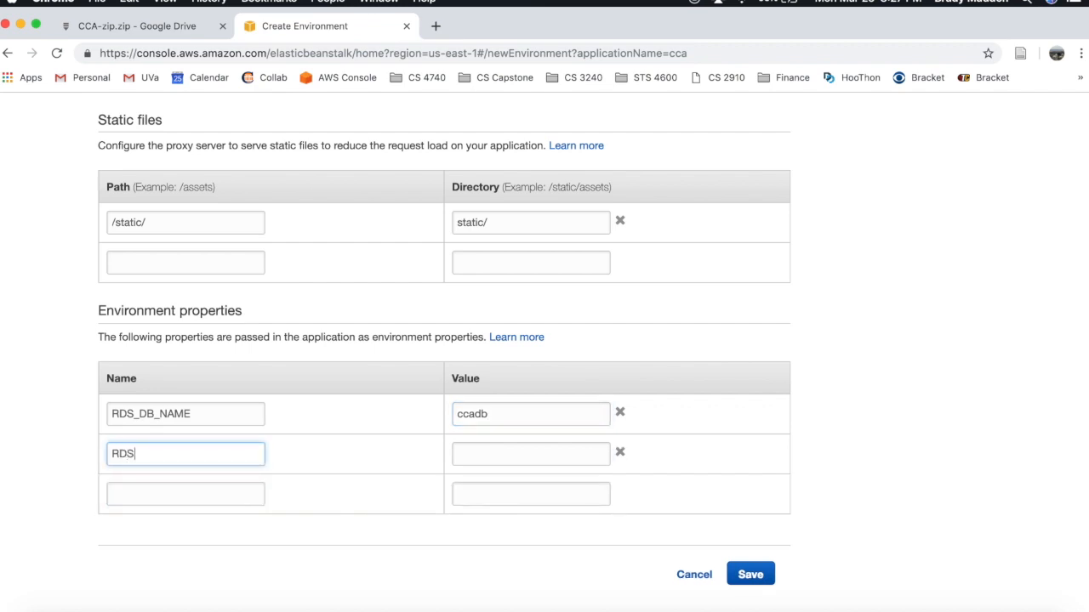
text(_USERNAME)
key(Tab)
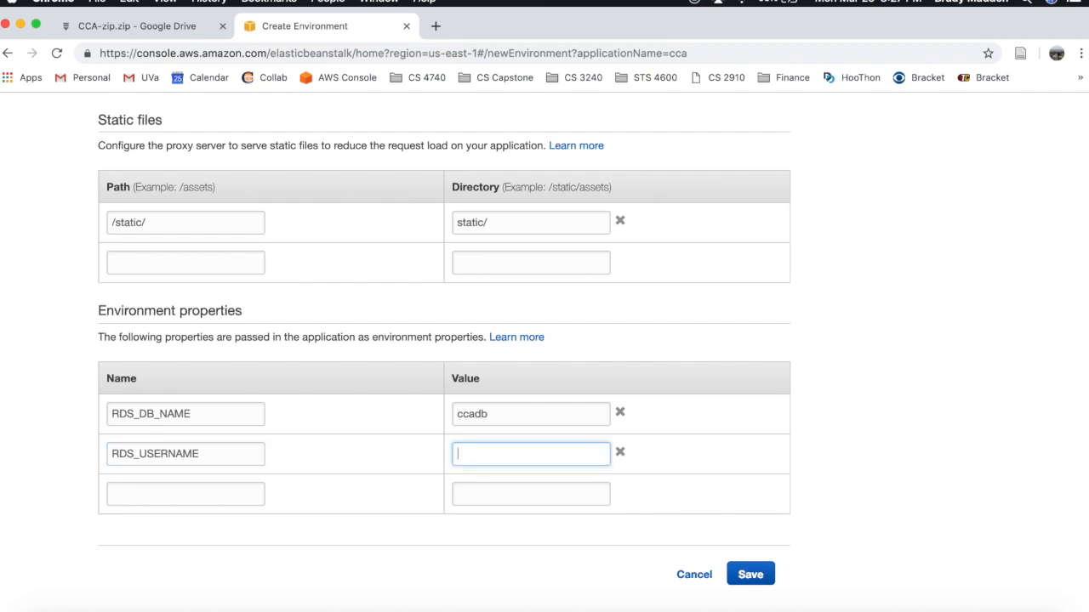
text(root)
scroll(406, 219, up, 15)
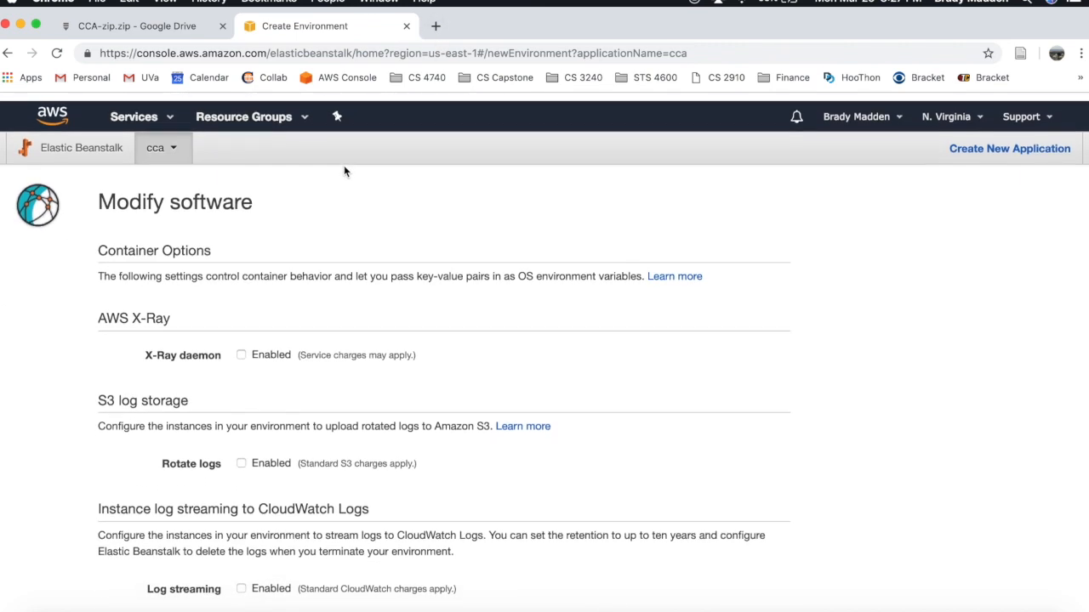
- Open the RDS service in a new browser tab
click(167, 114)
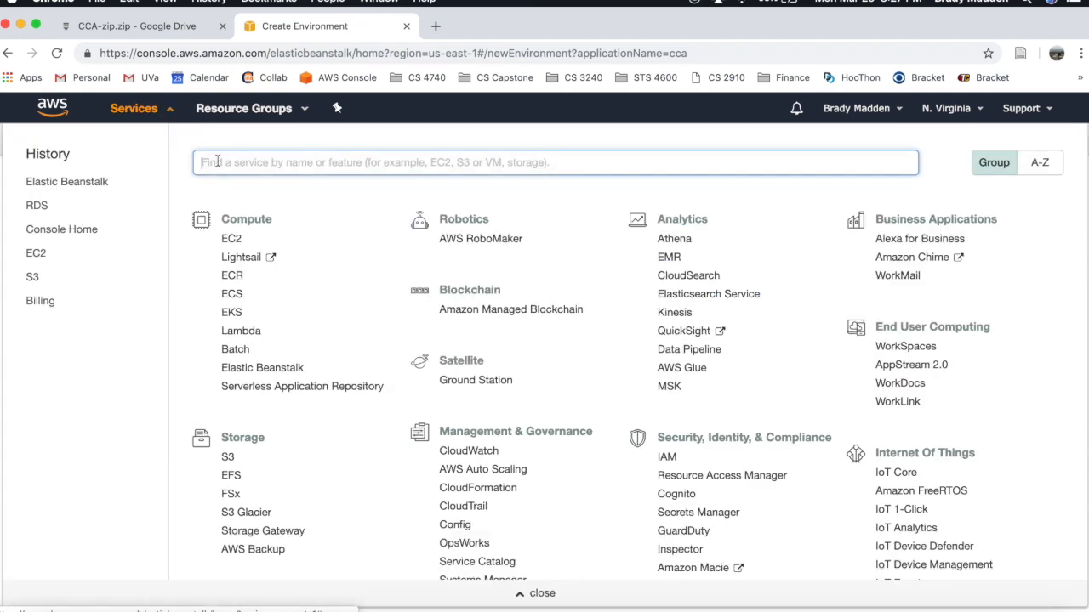
scroll(242, 421, down, 5)
right_click(233, 457)
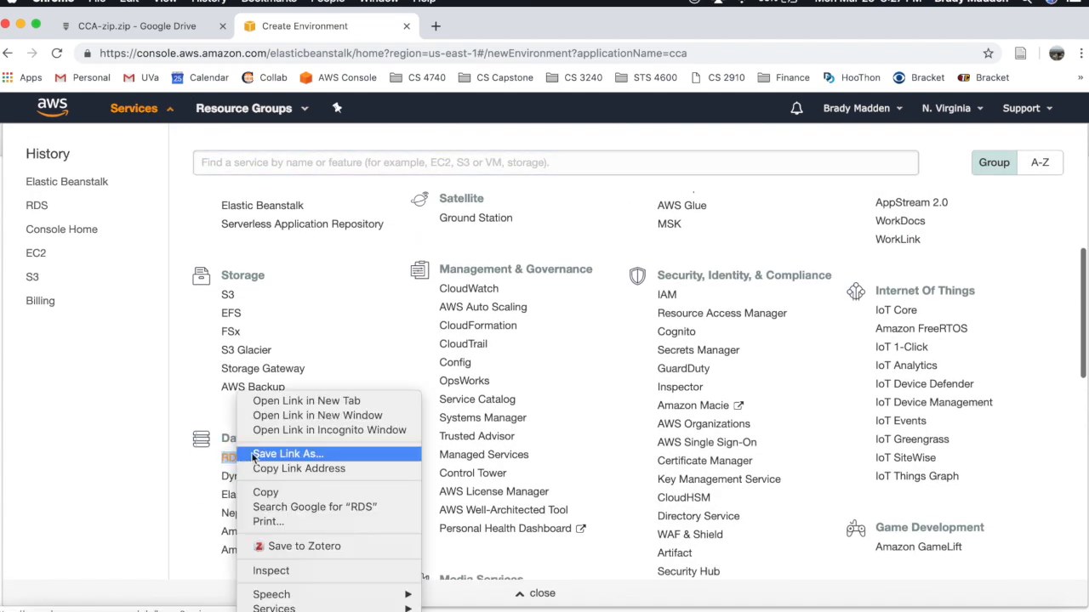
click(299, 402)
click(149, 109)
scroll(479, 396, down, 15)
scroll(479, 401, down, 2)
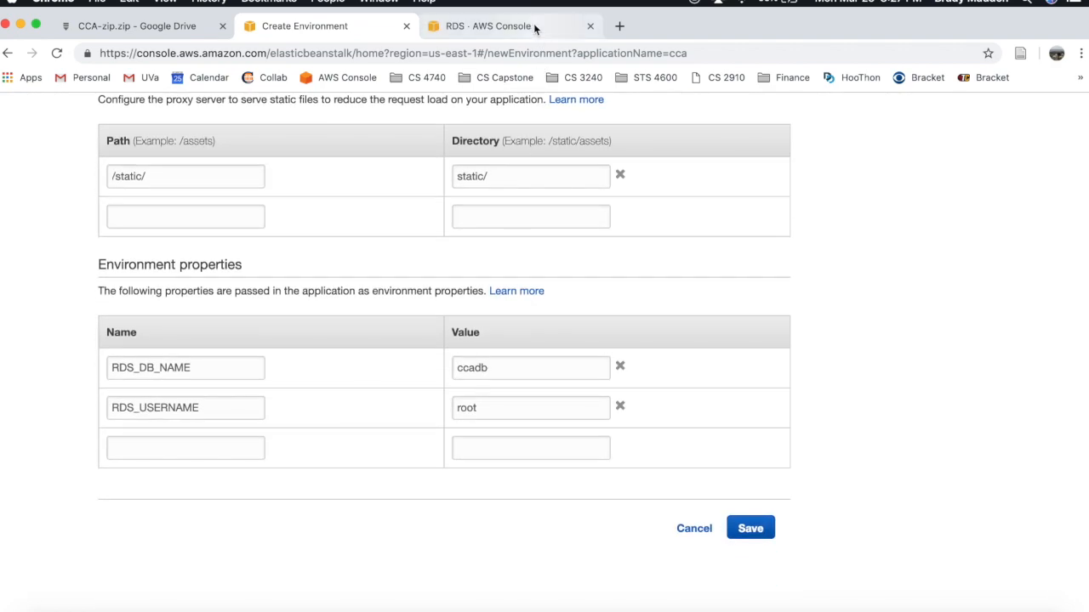
click(534, 26)
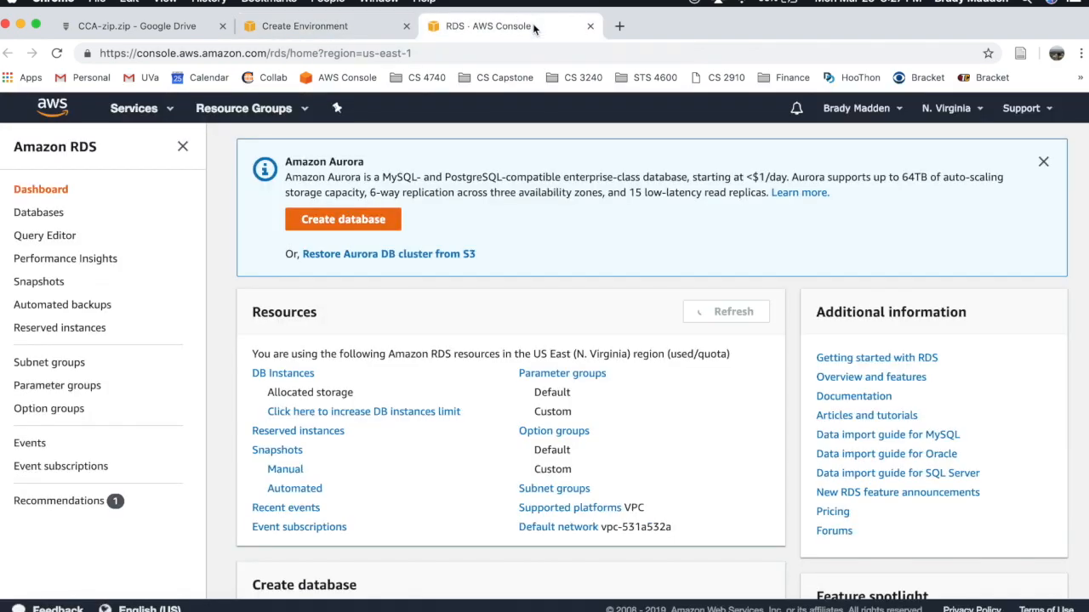
- Review the cca-db database details, then go back to the next empty property name field
click(323, 376)
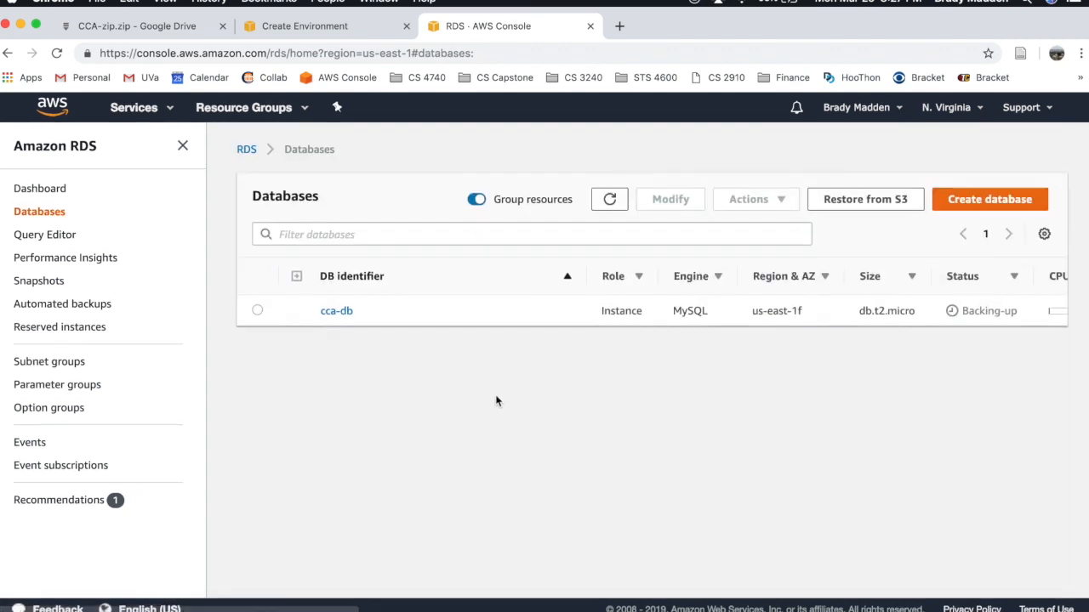
click(344, 312)
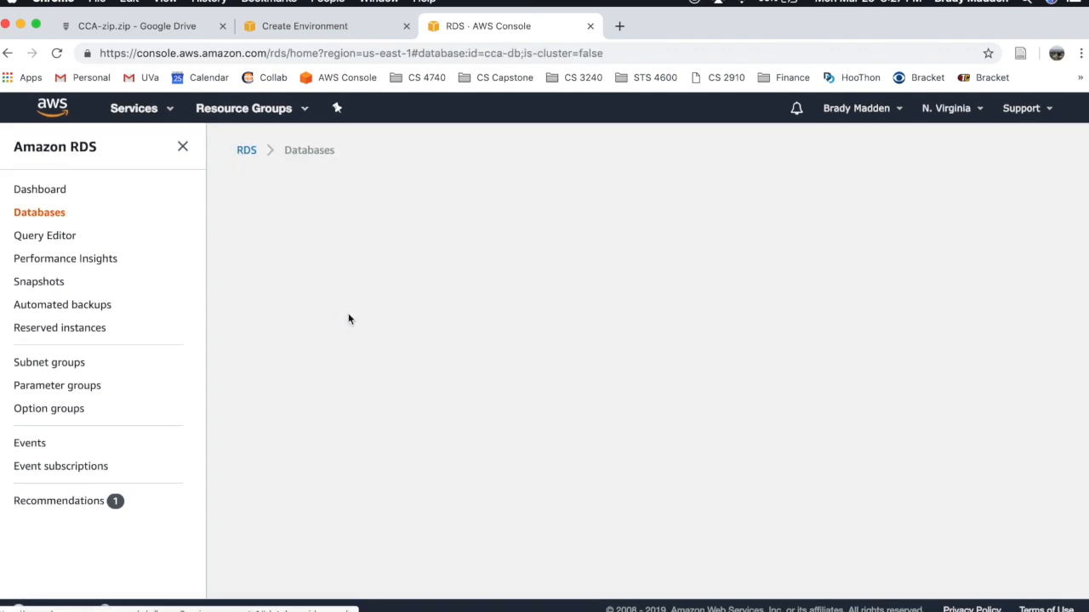
scroll(494, 332, down, 1)
scroll(492, 333, down, 5)
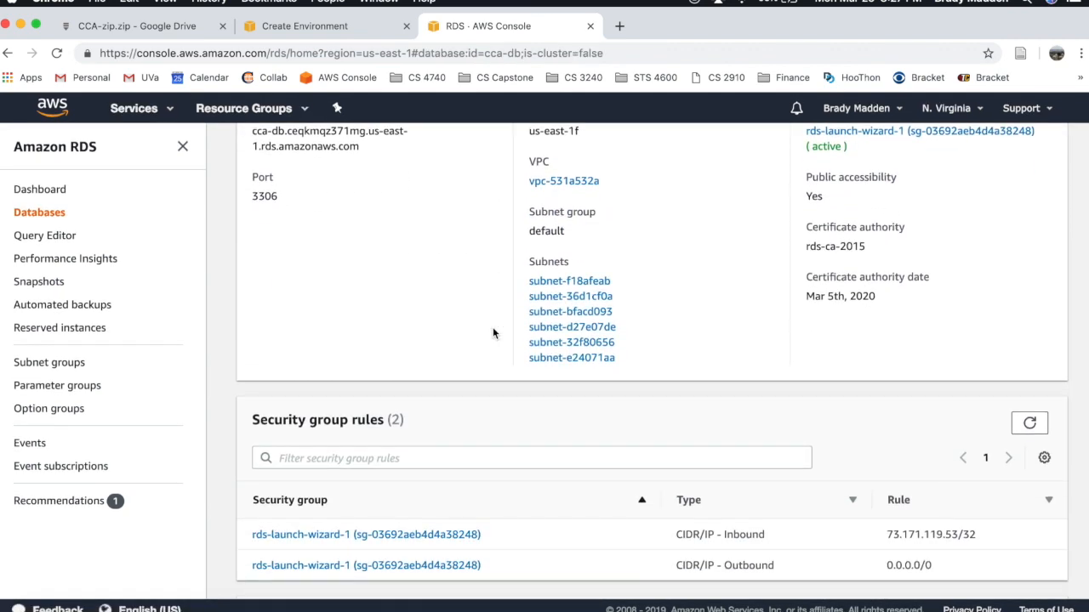
scroll(492, 333, up, 1)
scroll(493, 333, up, 1)
scroll(493, 334, down, 4)
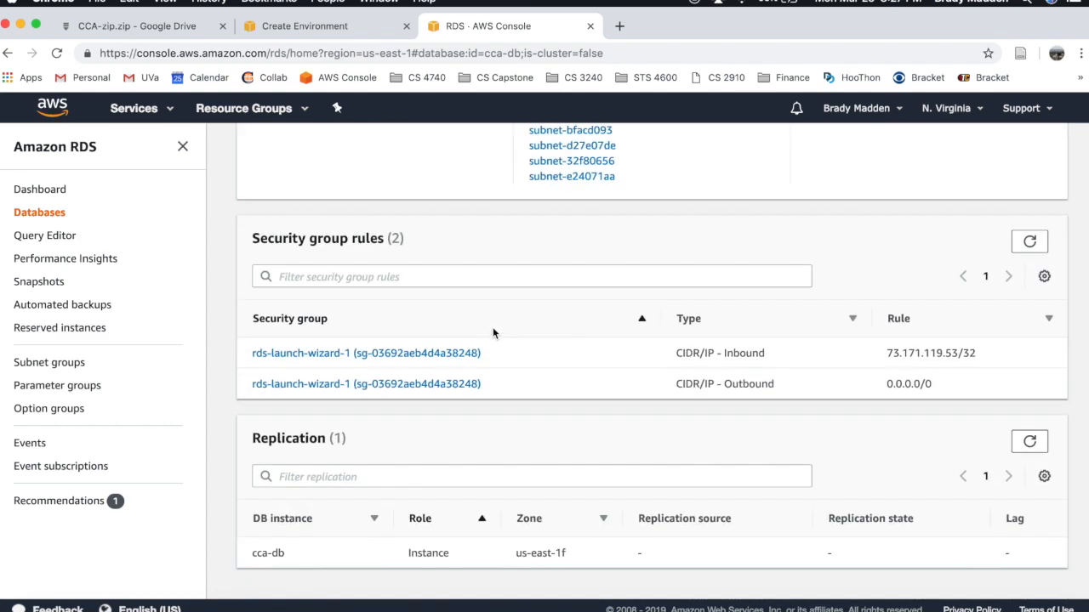
scroll(493, 333, up, 2)
scroll(494, 331, up, 10)
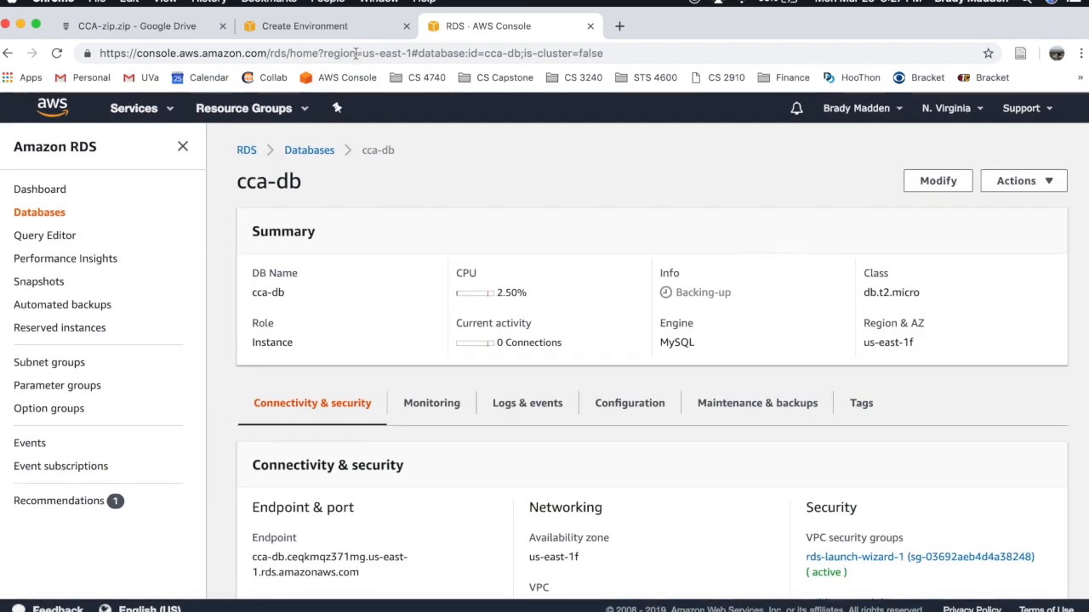
click(324, 34)
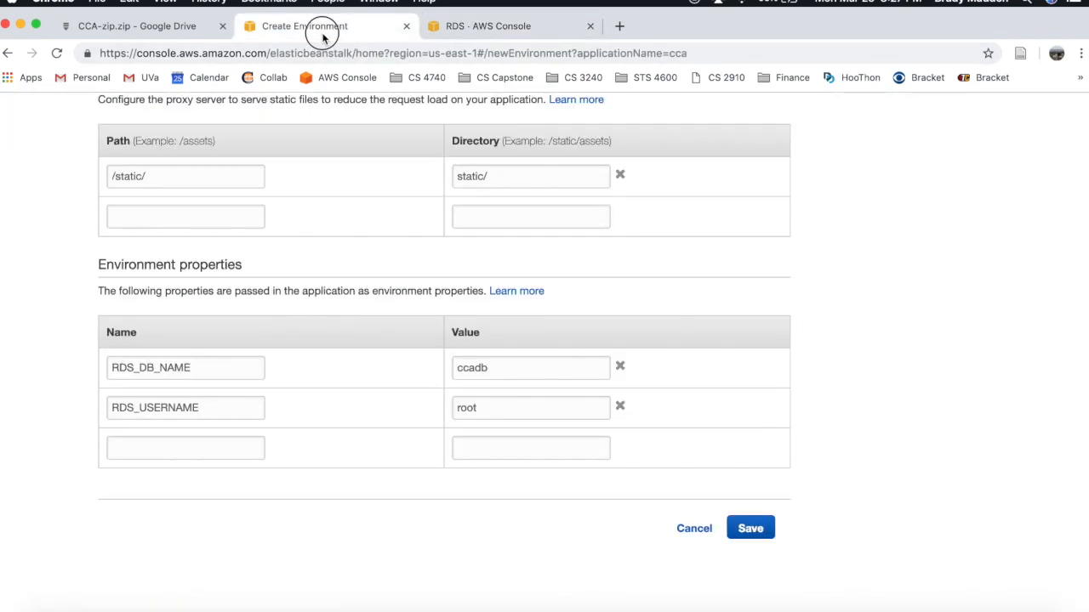
click(226, 444)
- Add RDS_PASSWORD with the database password, and RDS_PORT = 3306 copied from cca-db
text(R)
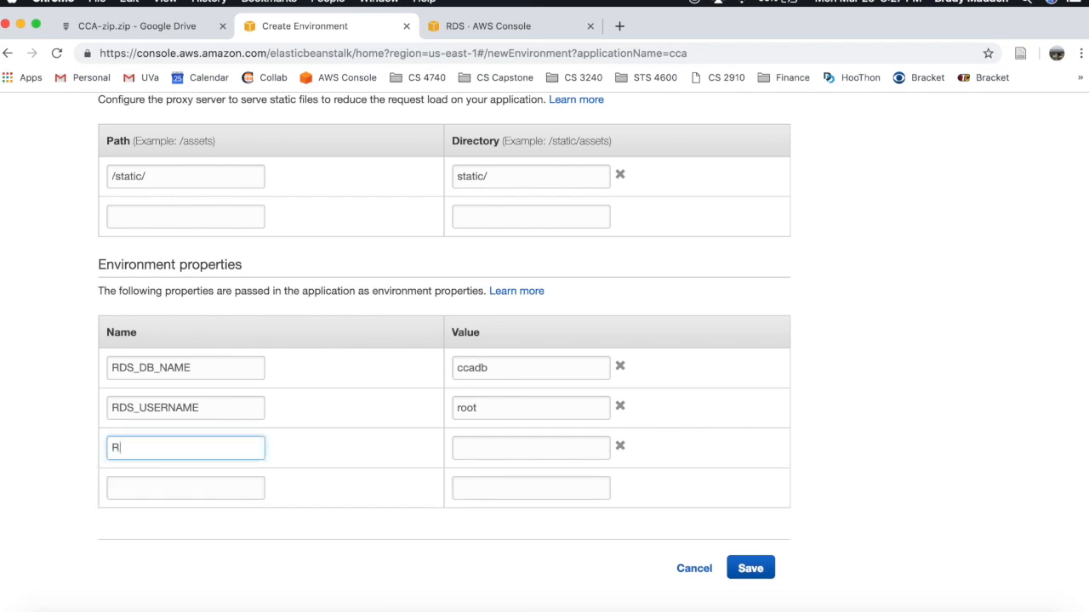
text(DS_PASSWOR)
text(password)
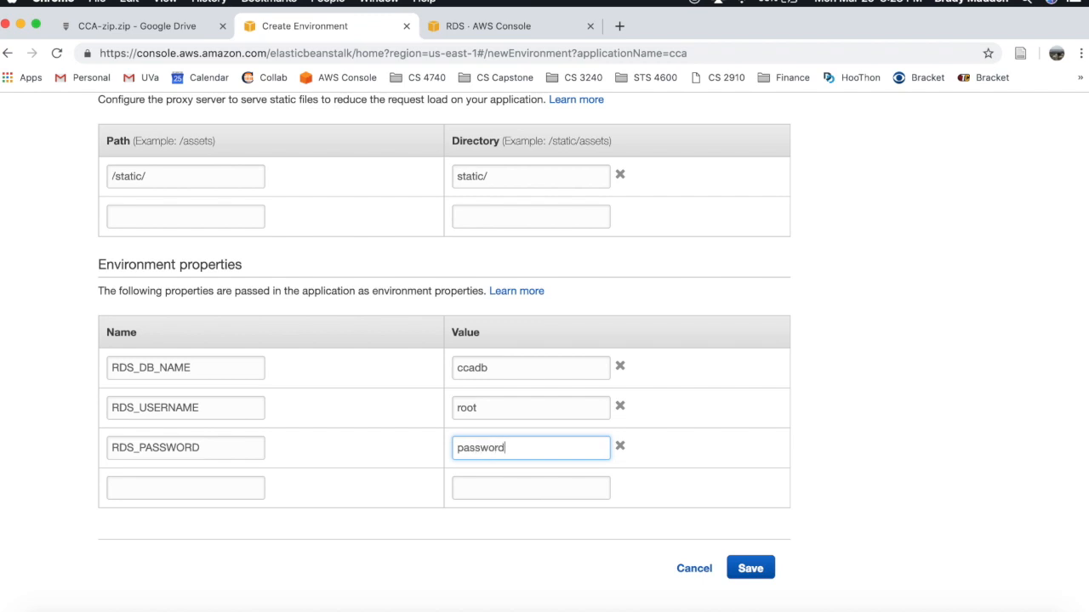
click(112, 487)
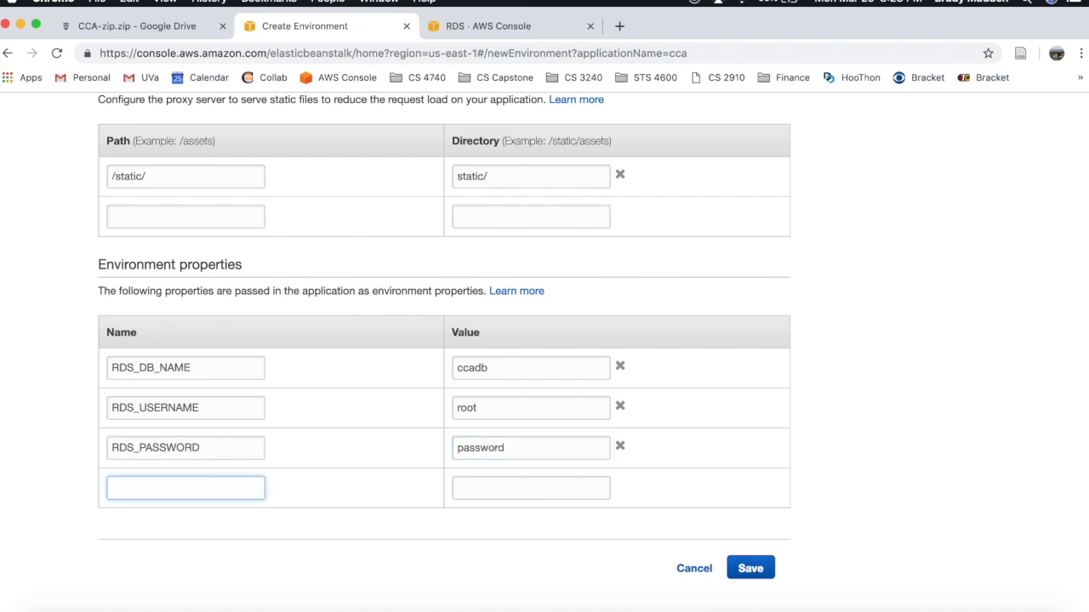
text(P)
text(DS_PORT)
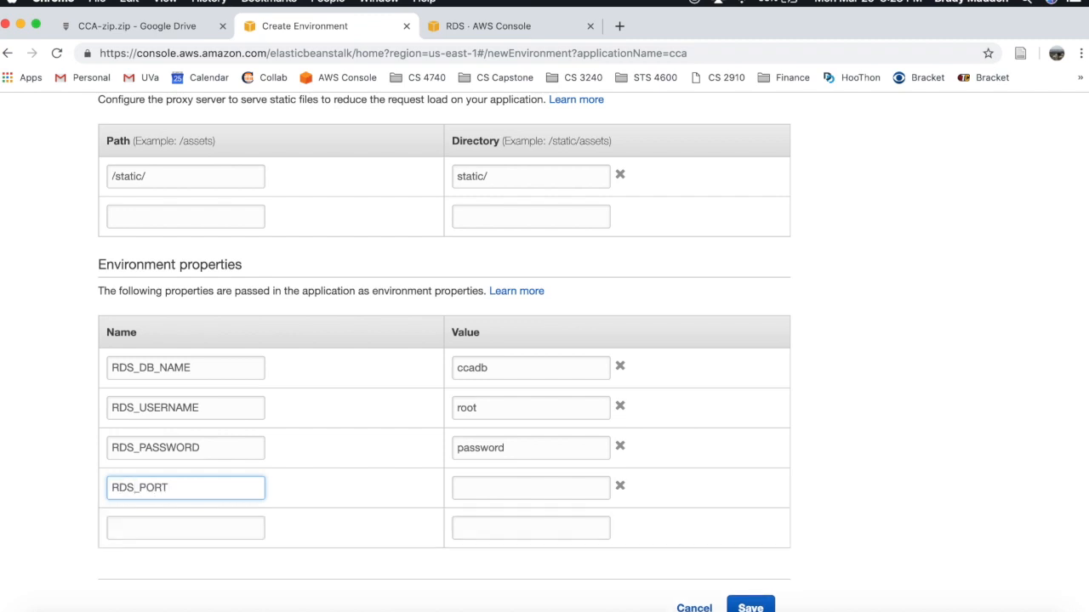
key(Tab)
click(521, 33)
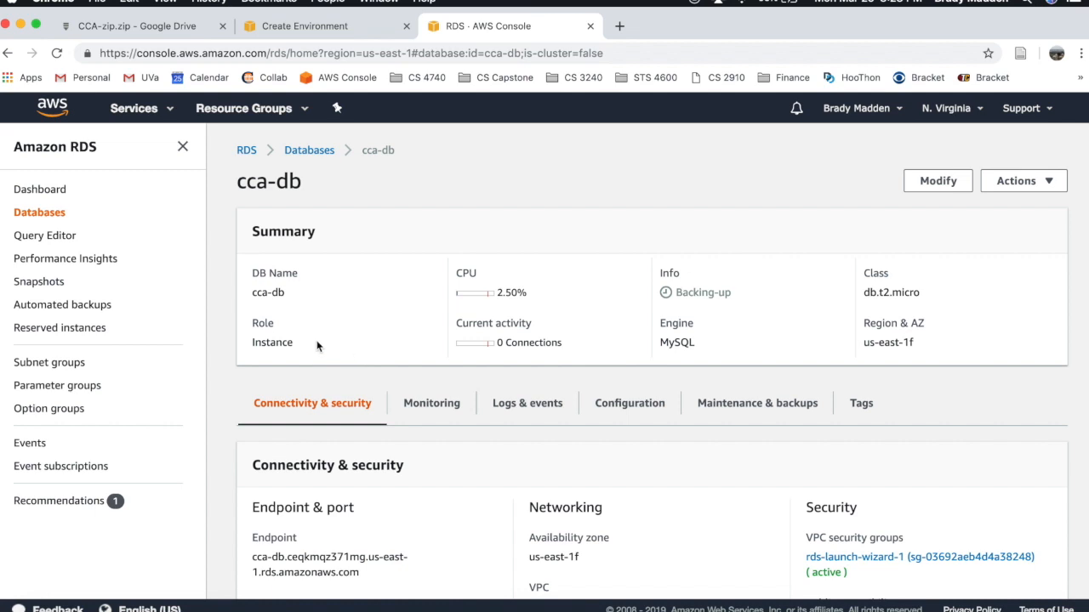
scroll(411, 375, down, 3)
double_click(261, 487)
key(super+c)
click(358, 26)
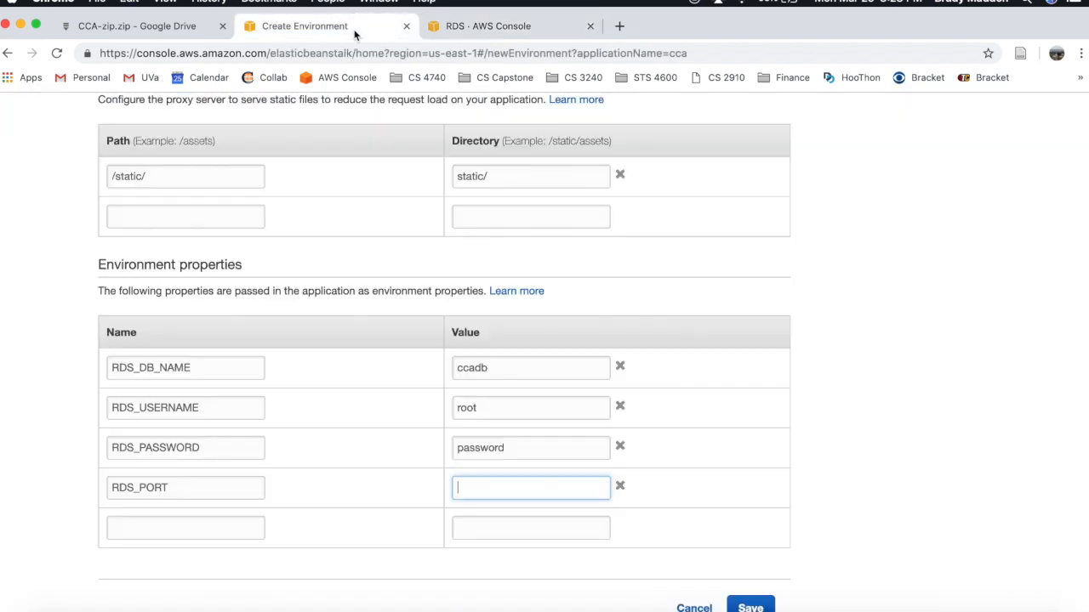
key(super+v)
- Add RDS_HOSTNAME with the cca-db endpoint copied from the RDS tab
click(203, 529)
text(RDS_HOSTNA)
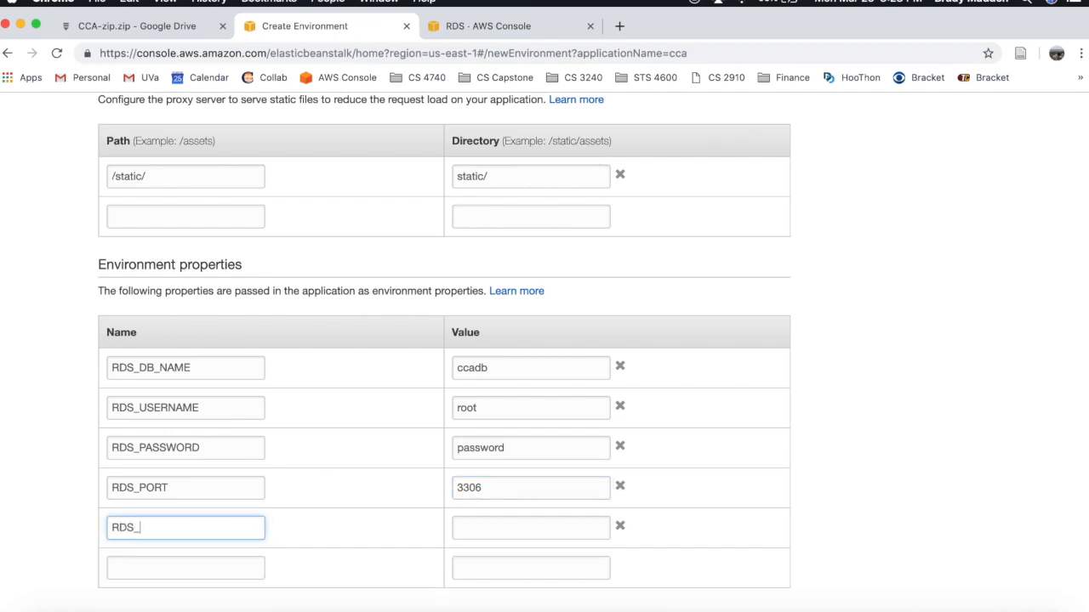
key(BackSpace)
key(BackSpace)
text(NAME)
key(Tab)
click(531, 27)
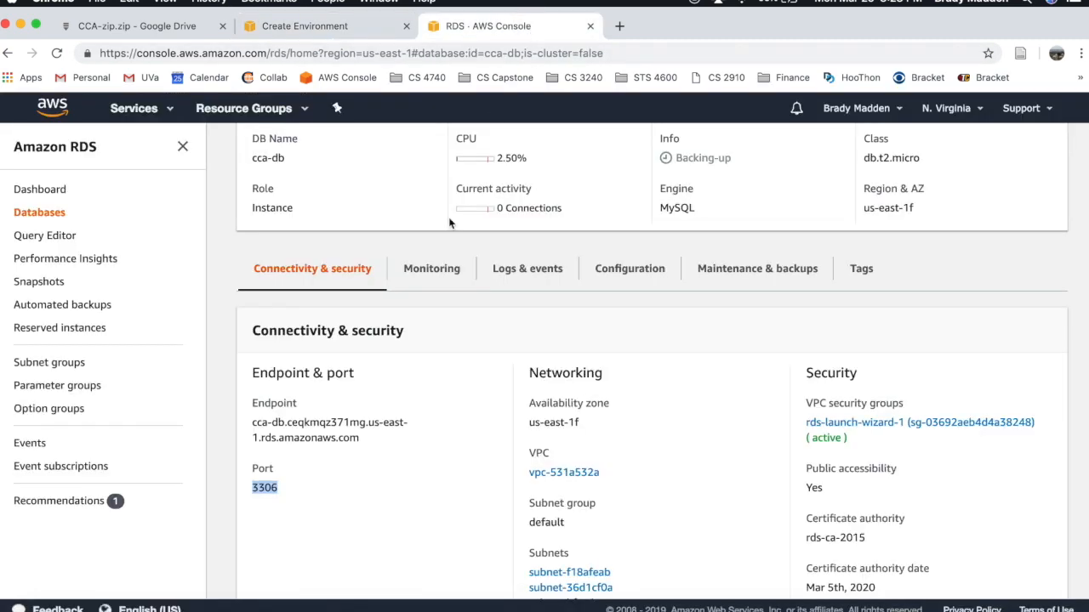
drag(370, 436, 252, 423)
key(super+c)
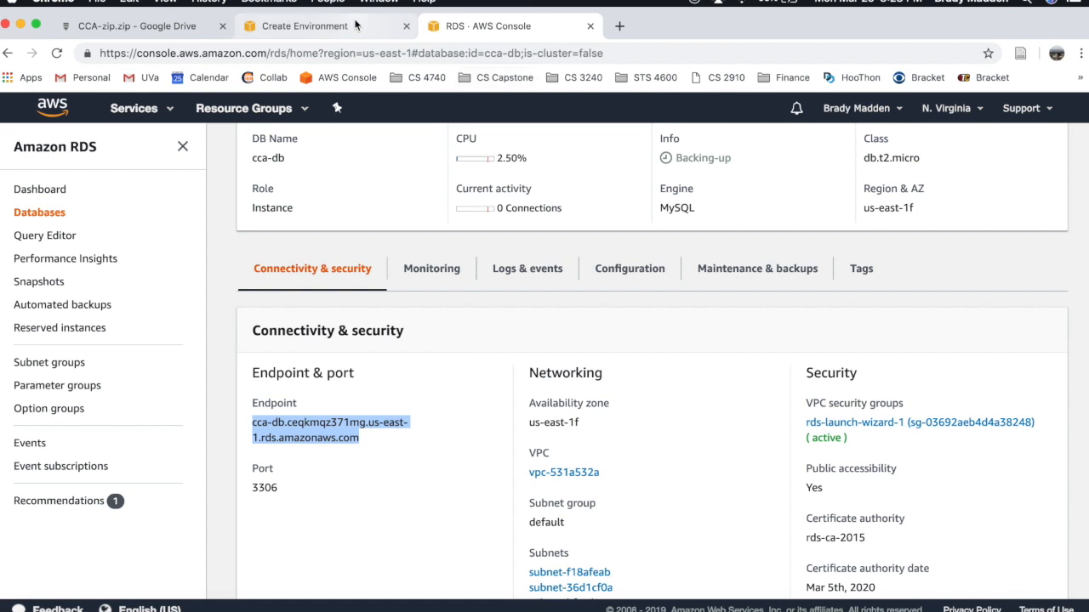
click(315, 26)
key(super+v)
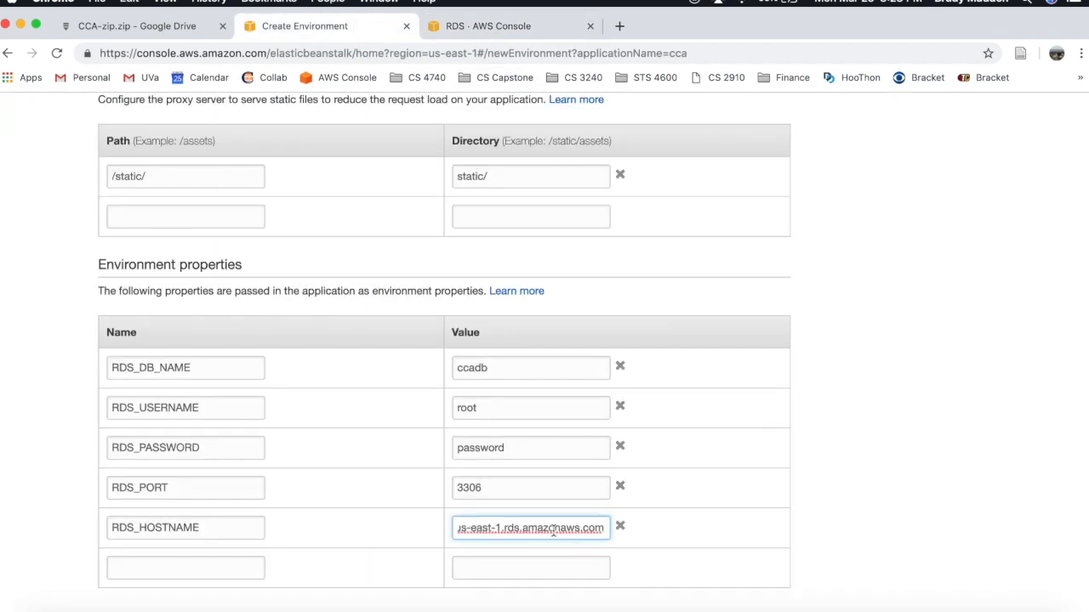
- Verify the pasted hostname and save the five environment properties
drag(554, 531, 420, 535)
click(862, 516)
scroll(862, 517, down, 2)
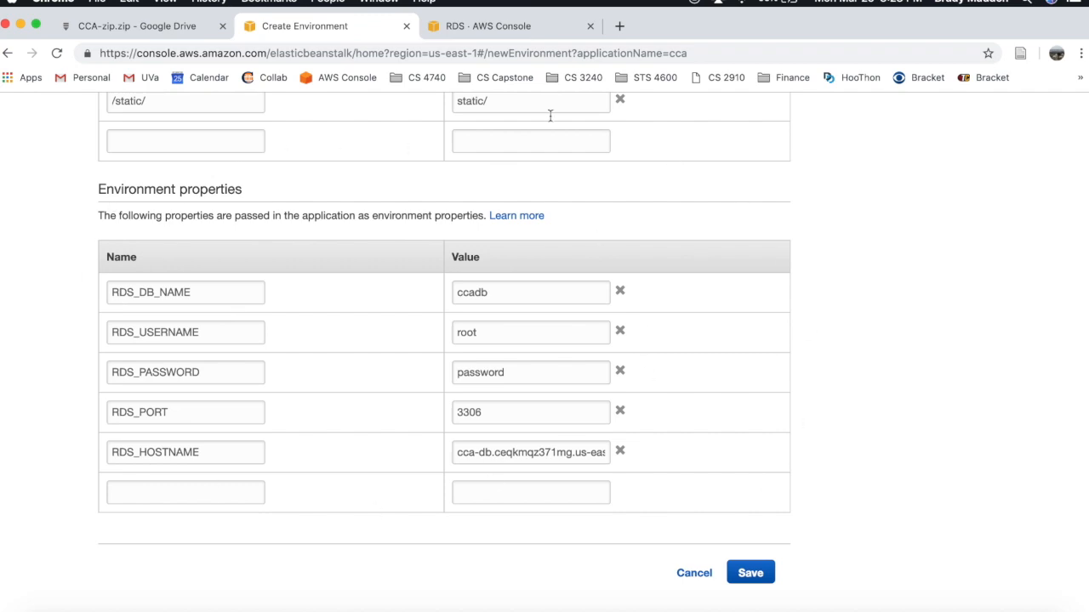
scroll(631, 499, up, 15)
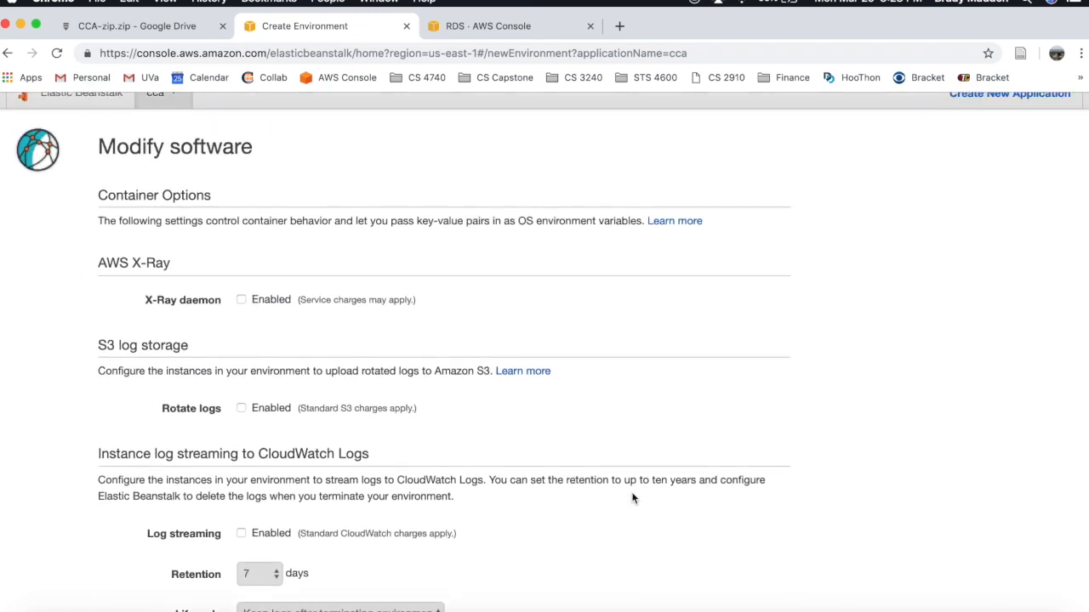
scroll(632, 498, down, 15)
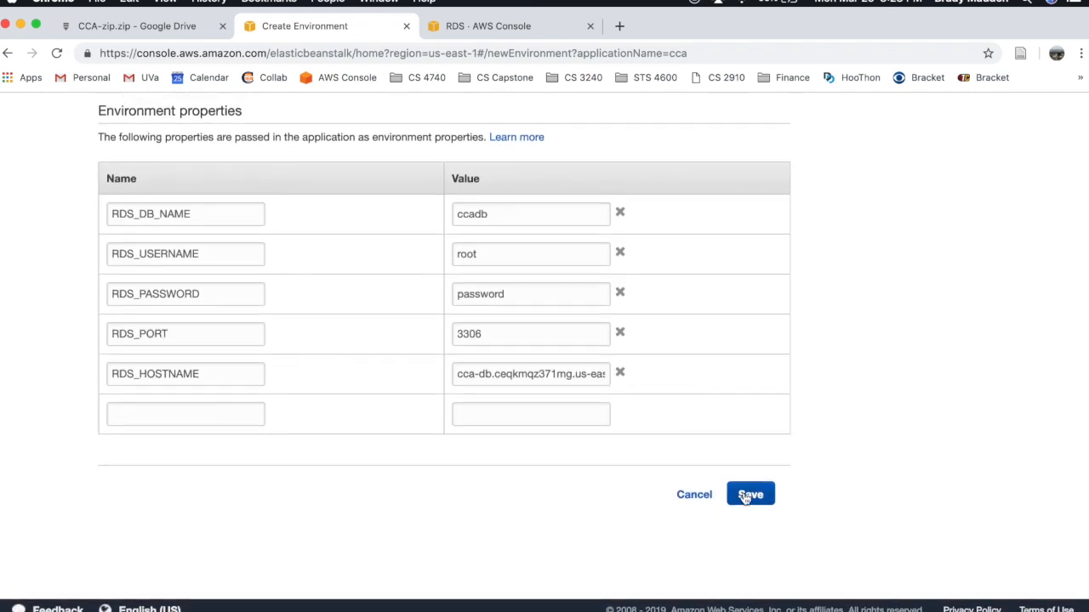
click(746, 497)
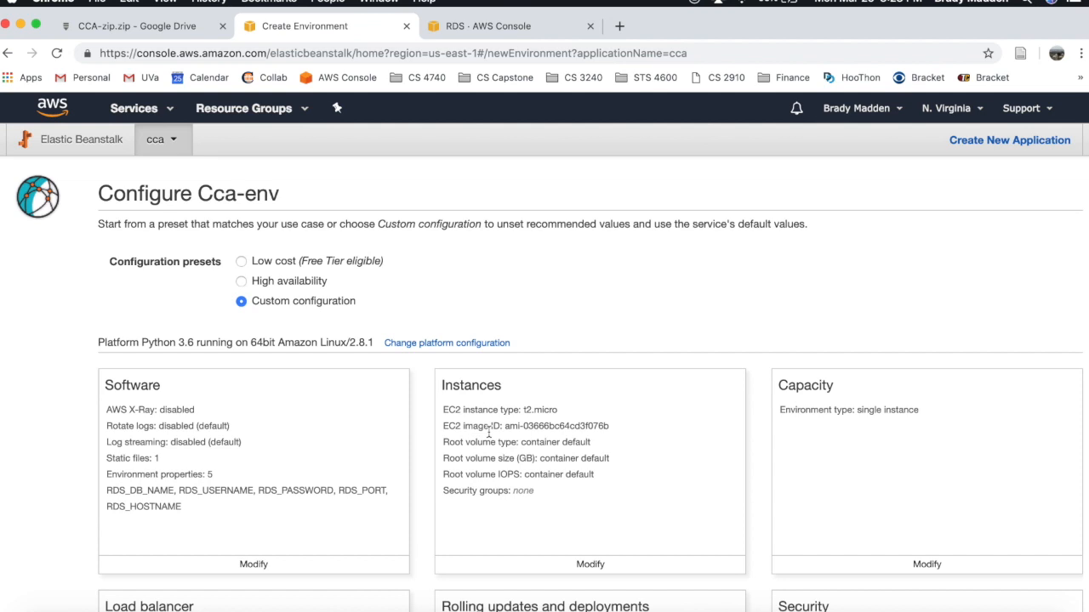
- In the Instances settings, select cca-db's rds-launch-wizard-1 security group and save
scroll(489, 433, down, 1)
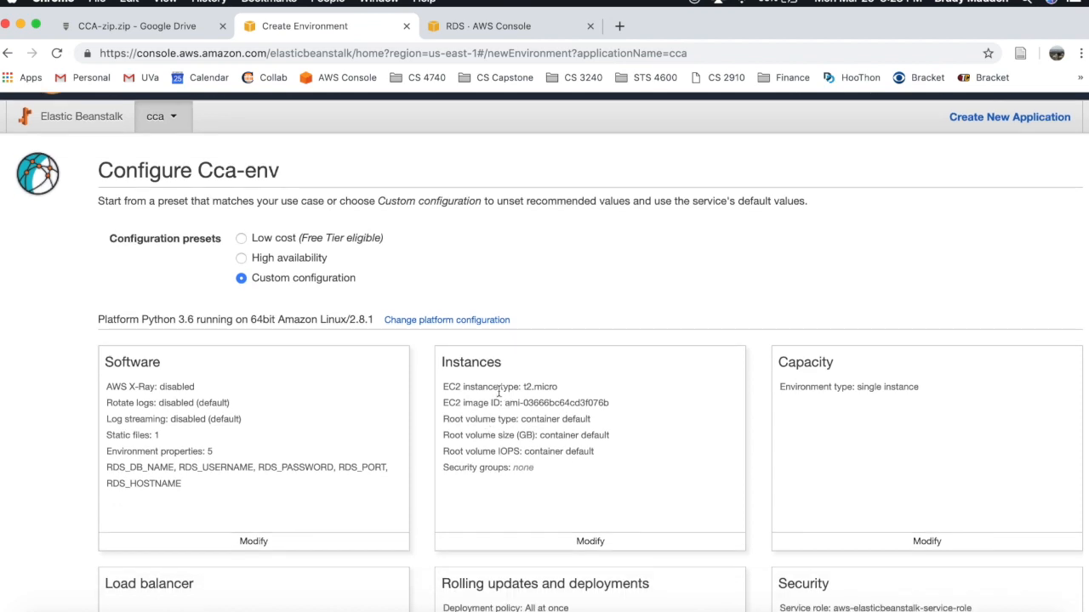
click(581, 542)
scroll(580, 535, down, 3)
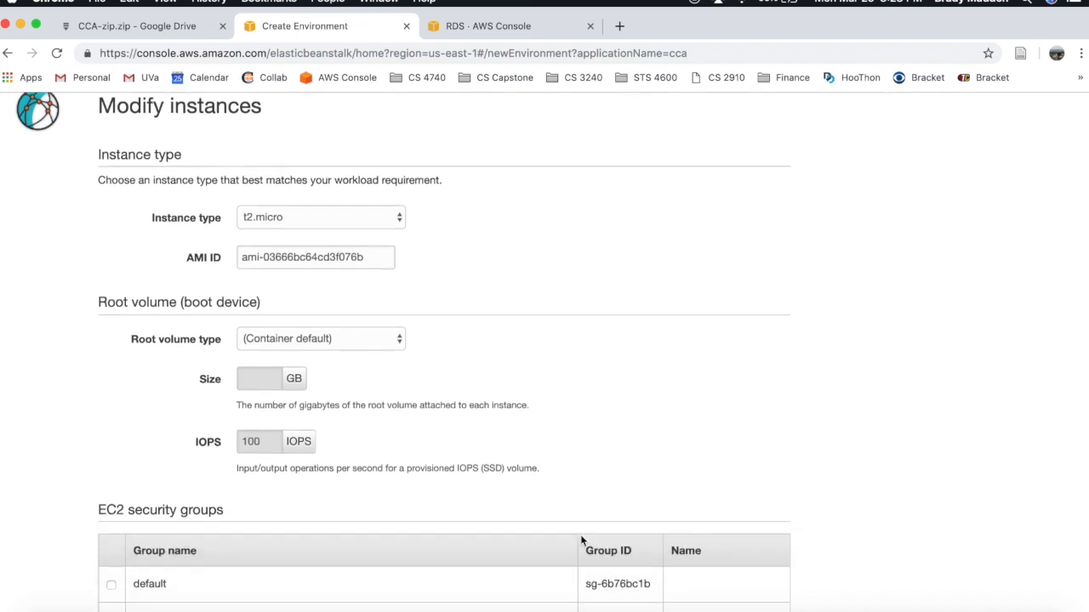
scroll(581, 539, down, 5)
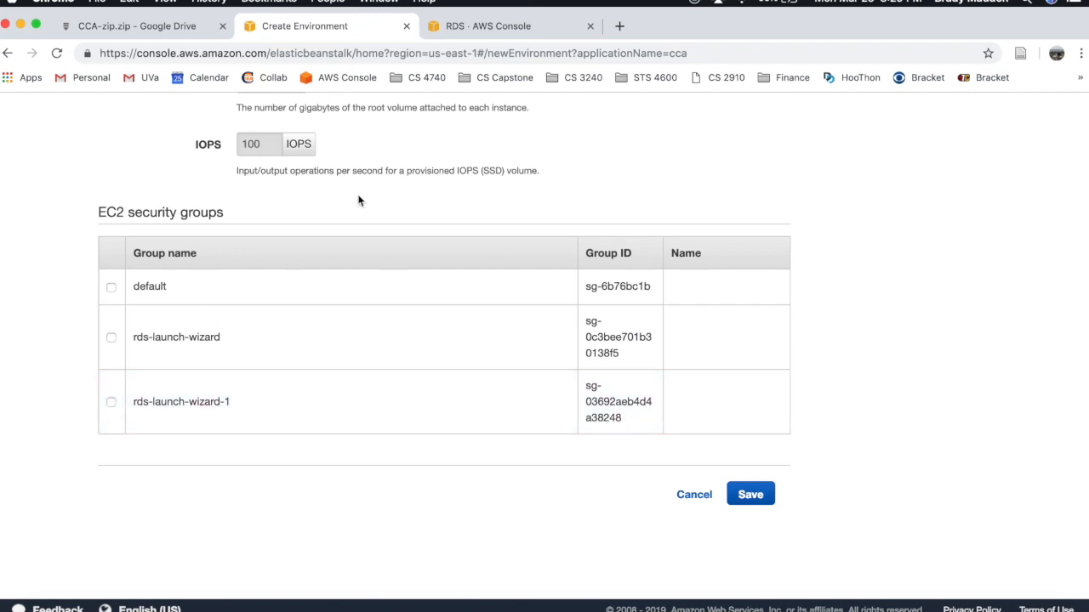
click(532, 35)
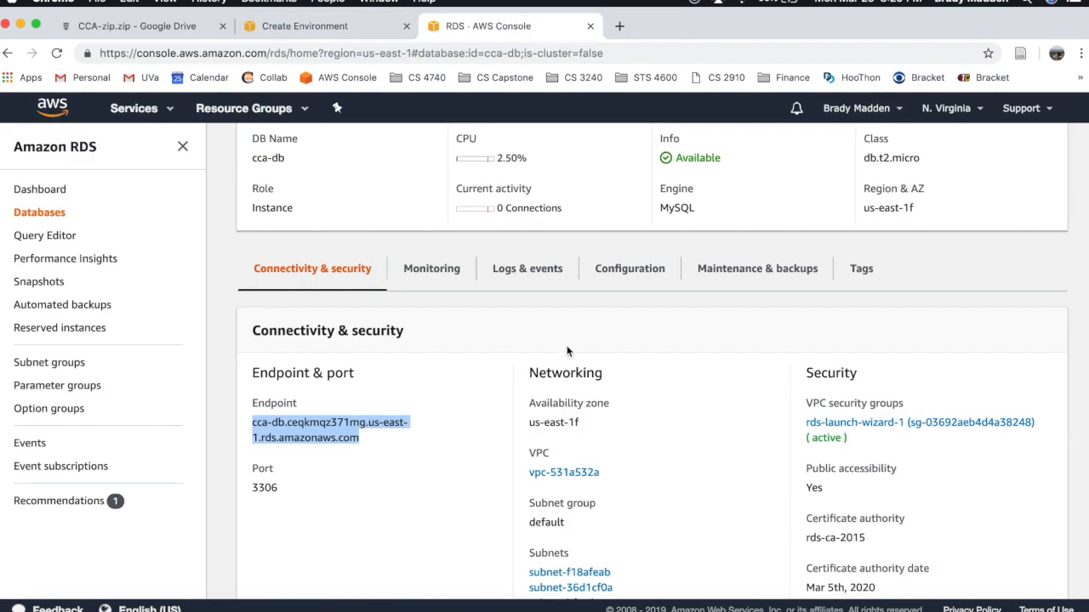
scroll(567, 352, up, 3)
scroll(567, 351, down, 5)
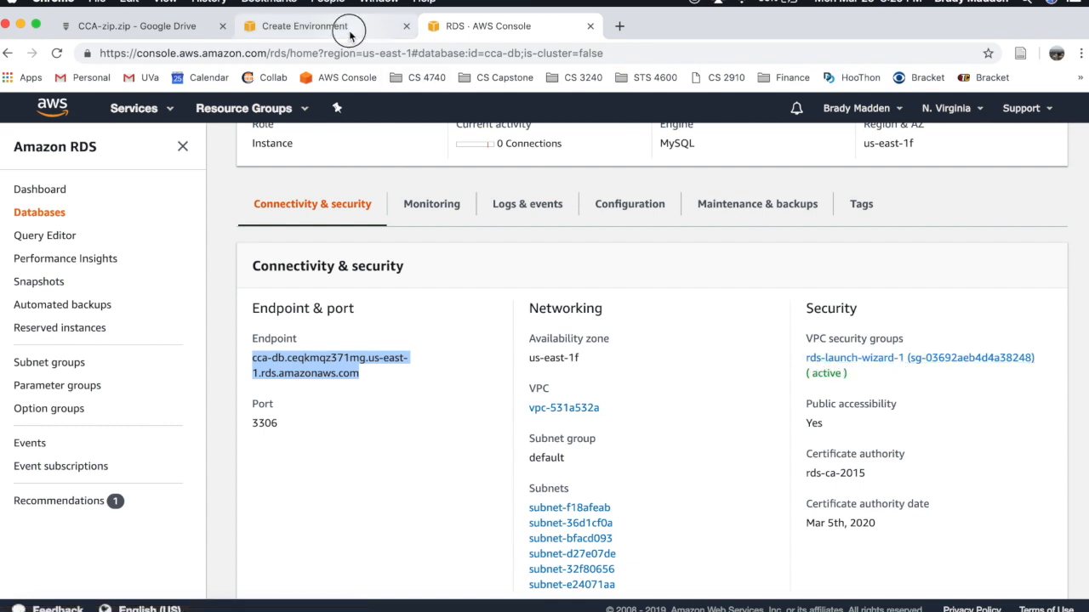
click(281, 26)
click(112, 402)
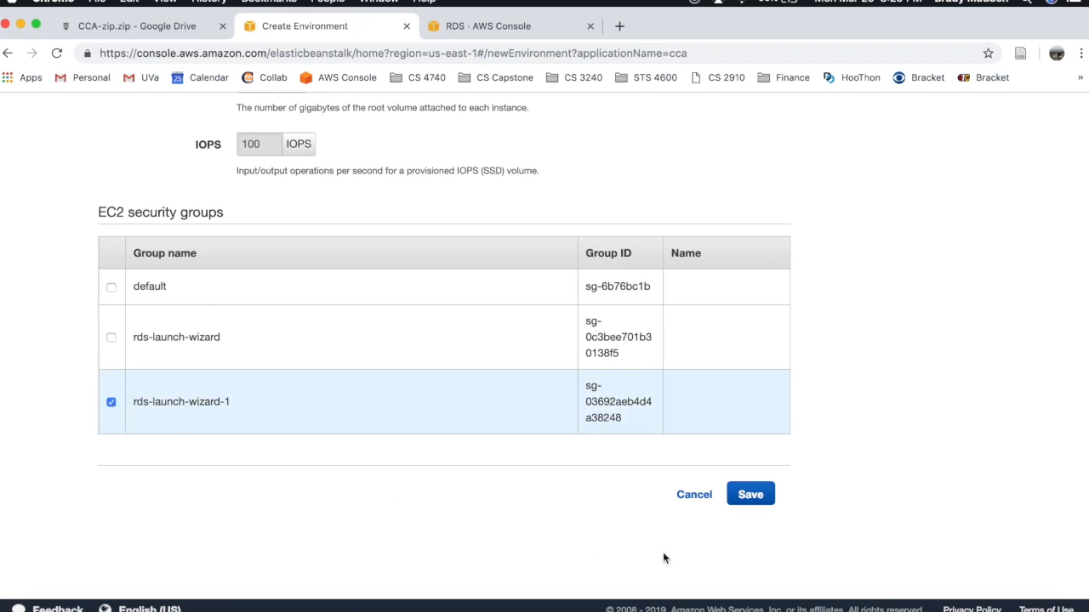
click(765, 507)
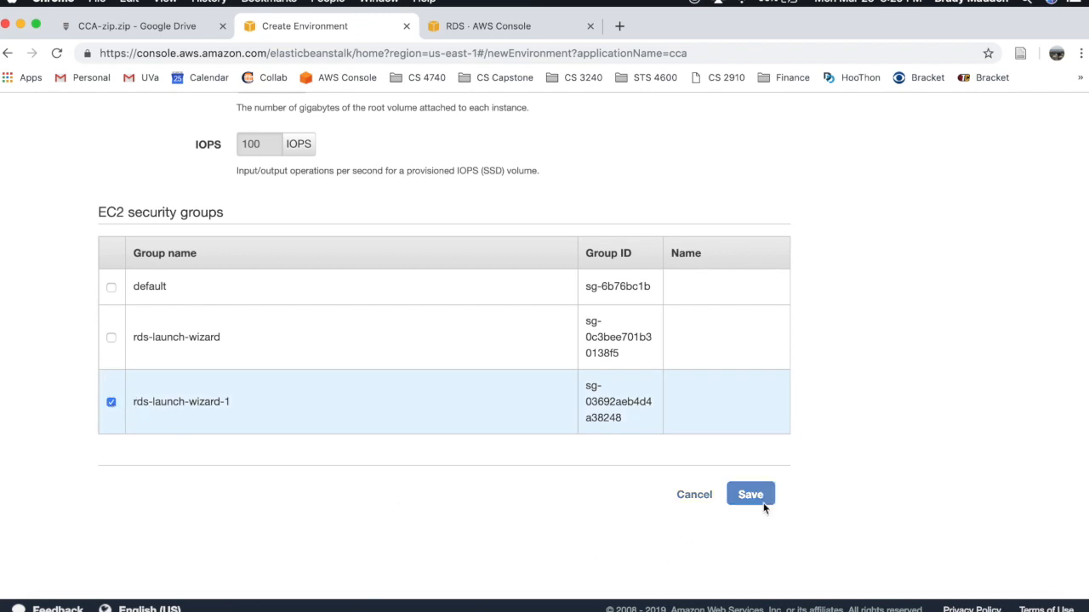
scroll(763, 509, down, 10)
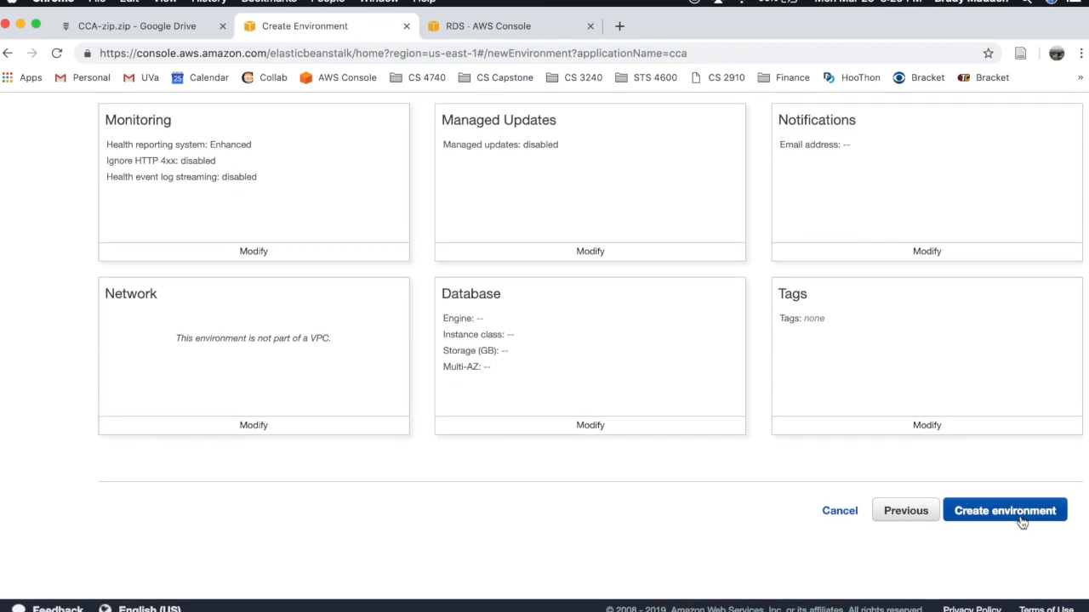
click(1028, 513)
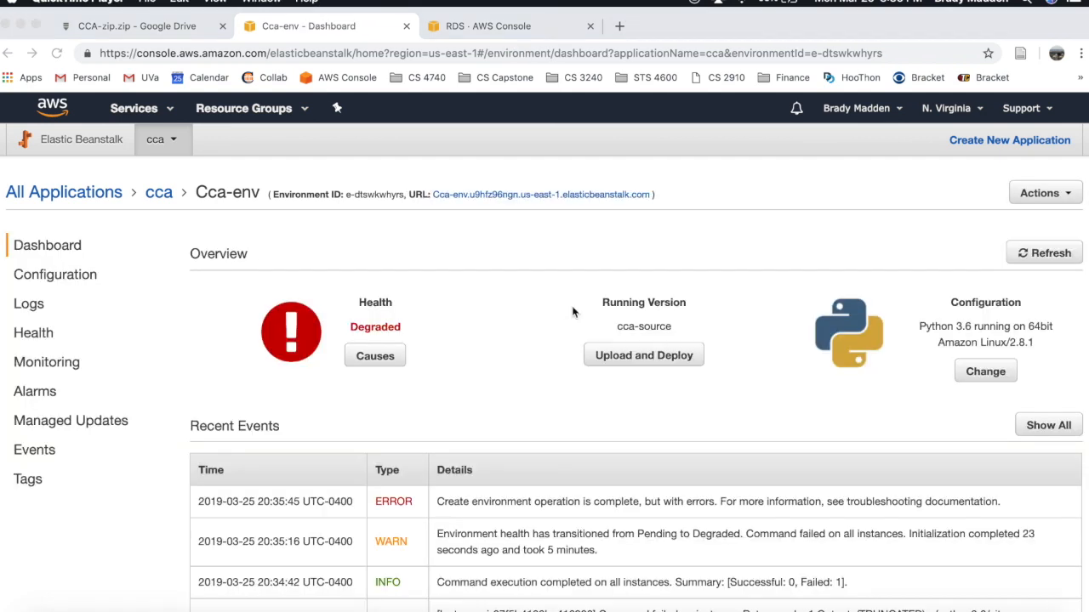
scroll(476, 323, down, 1)
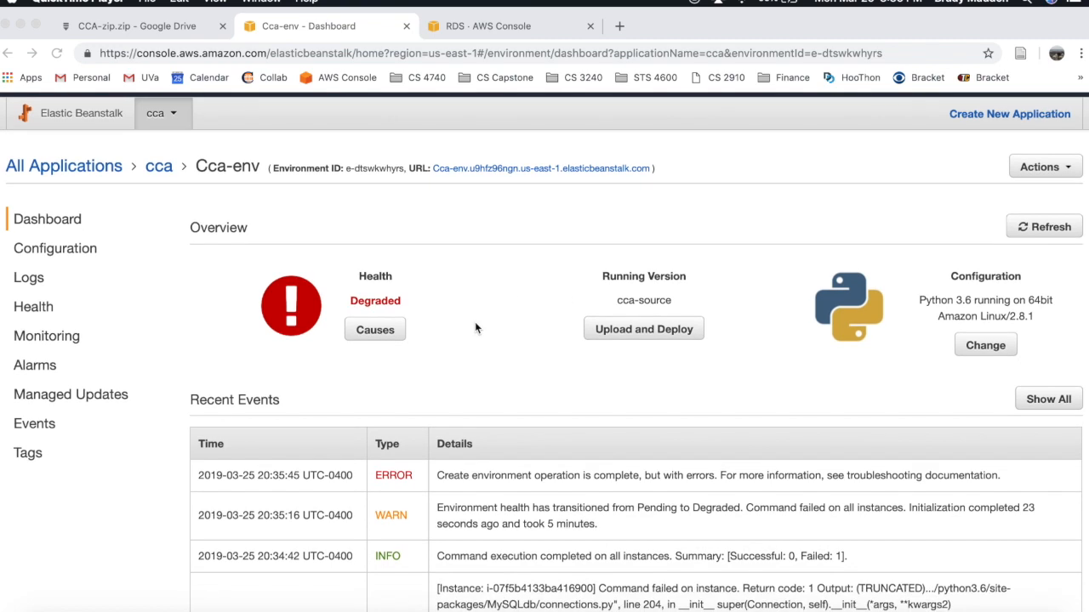
scroll(474, 323, up, 1)
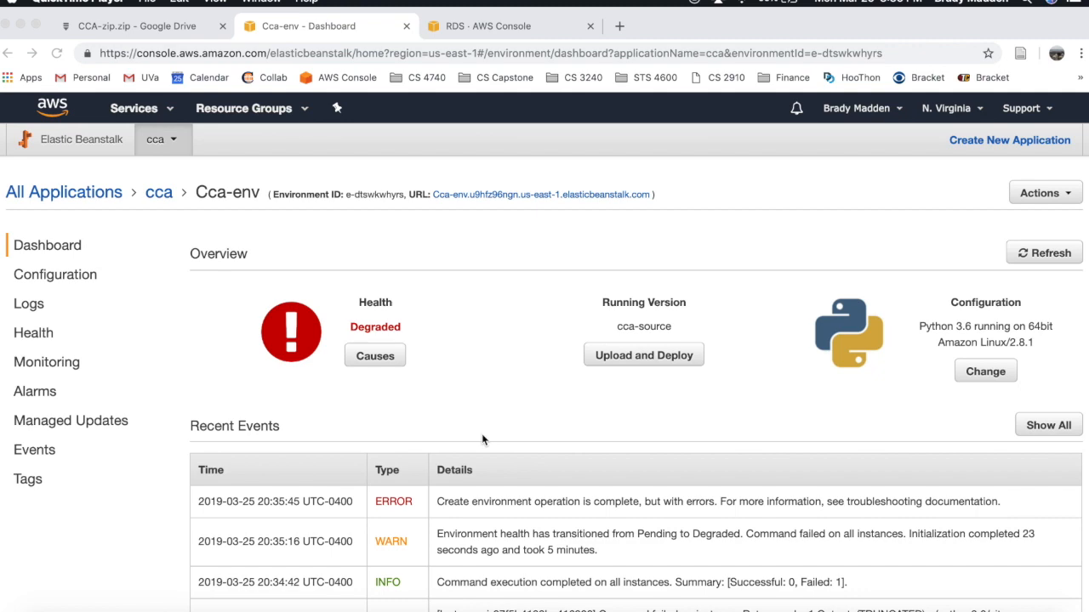
scroll(482, 439, down, 3)
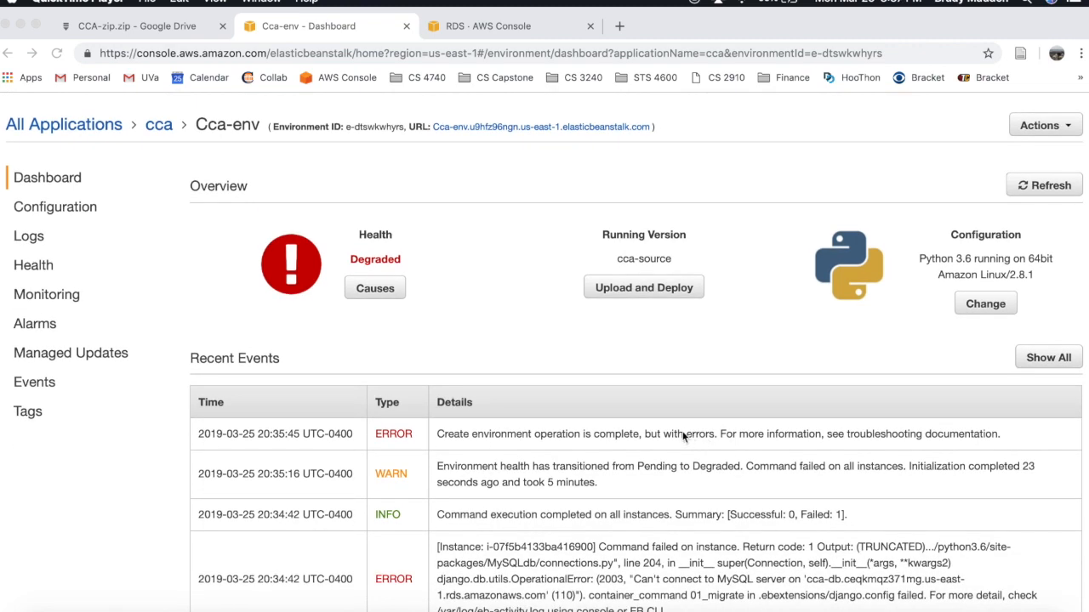
scroll(701, 434, up, 3)
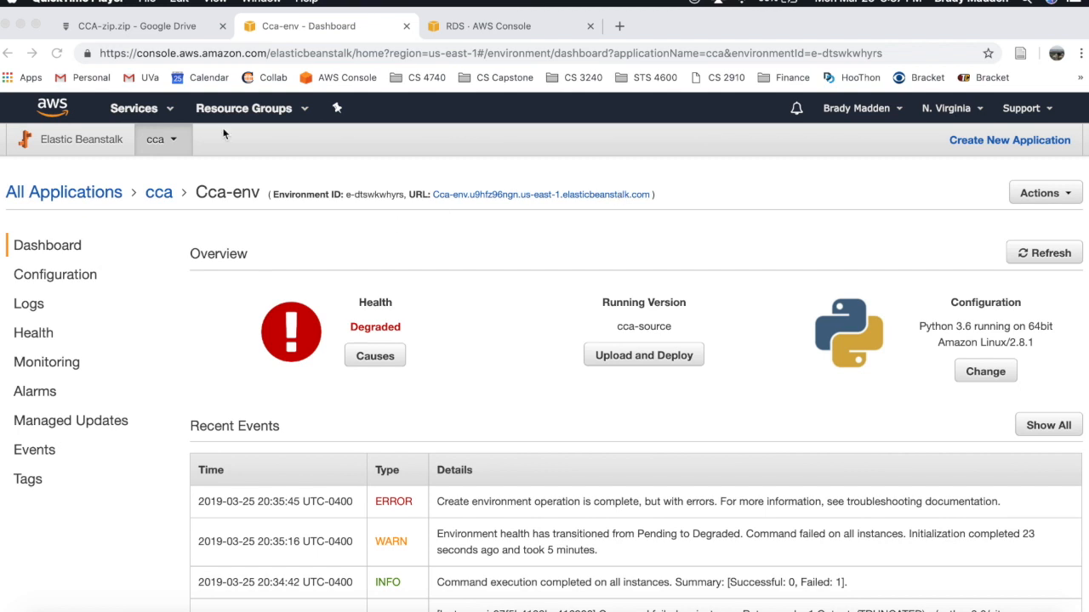
- List EC2 running instances and open the Cca-env instance's rds-launch-wizard-1 security group
click(169, 121)
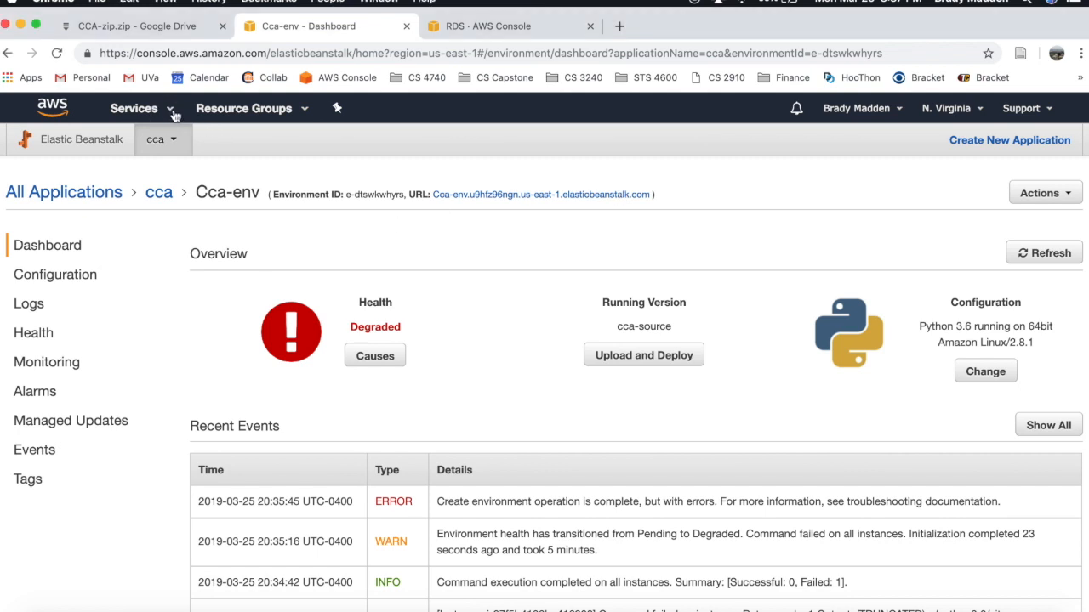
click(171, 116)
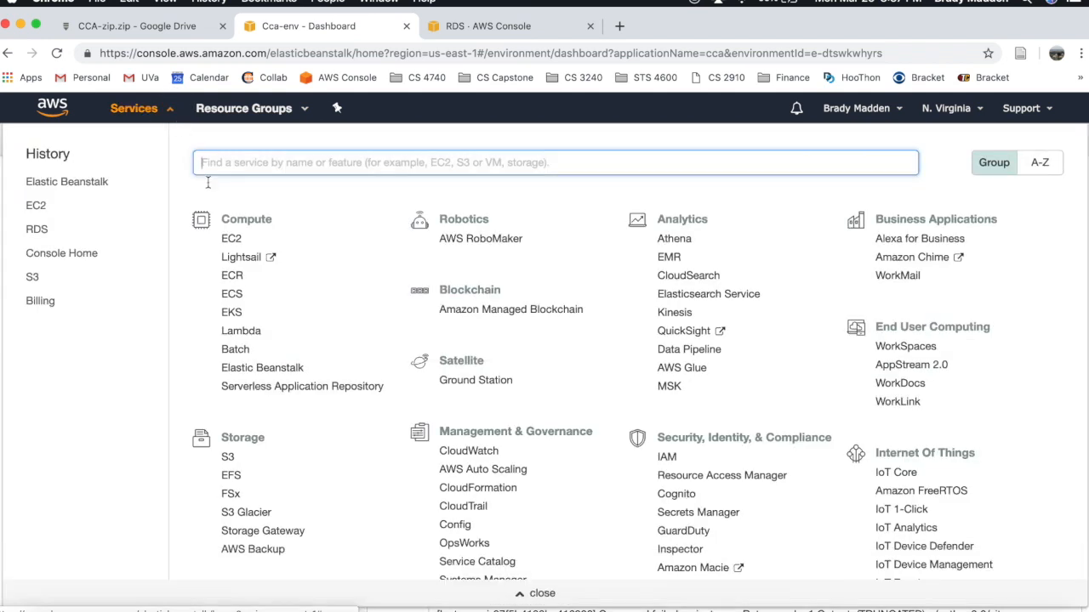
click(230, 241)
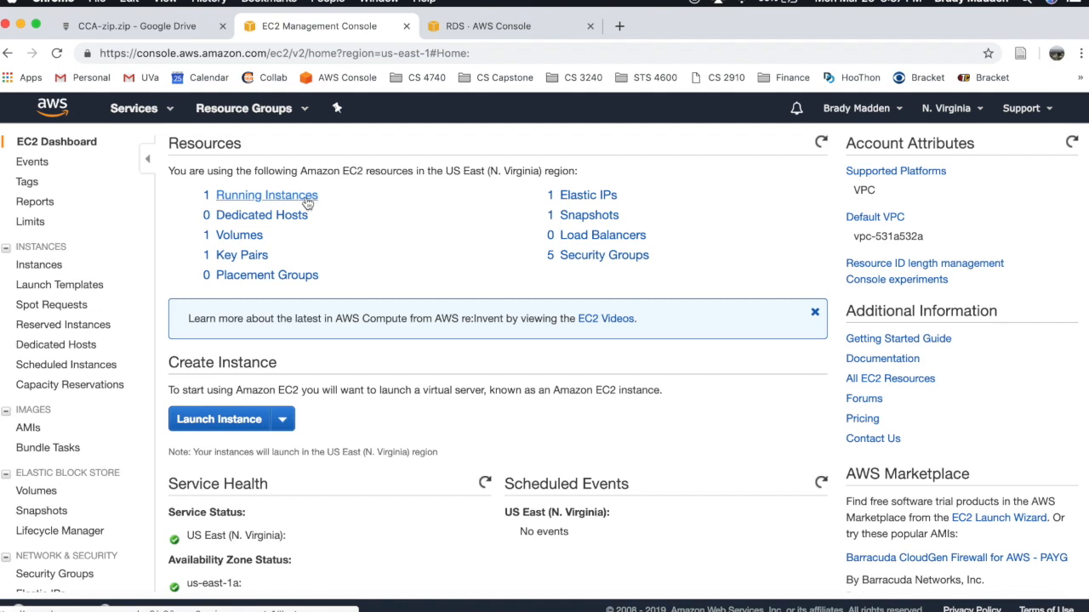
click(307, 203)
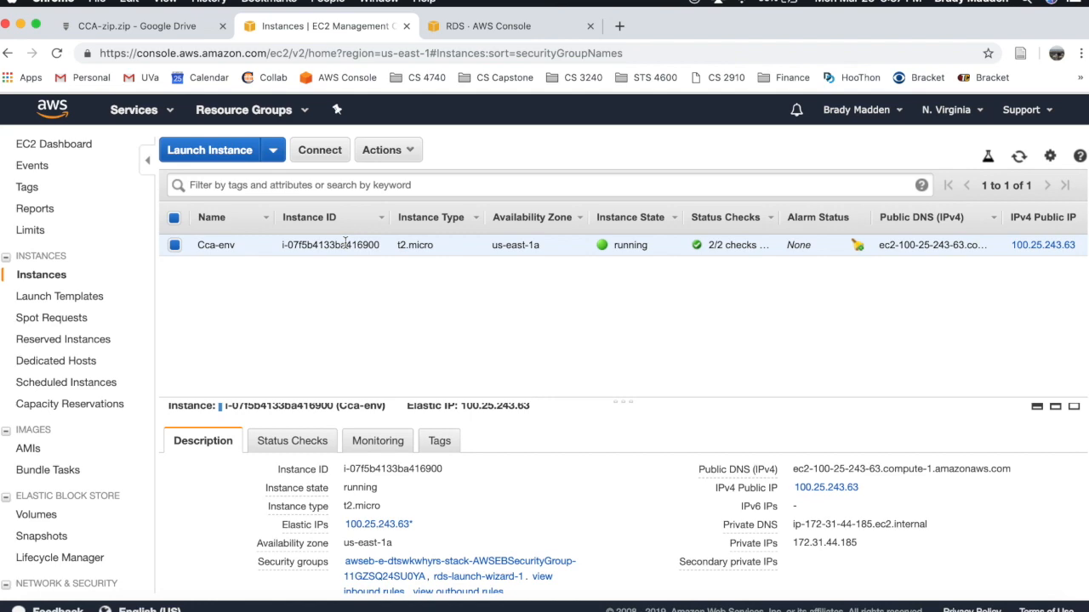
scroll(559, 415, down, 5)
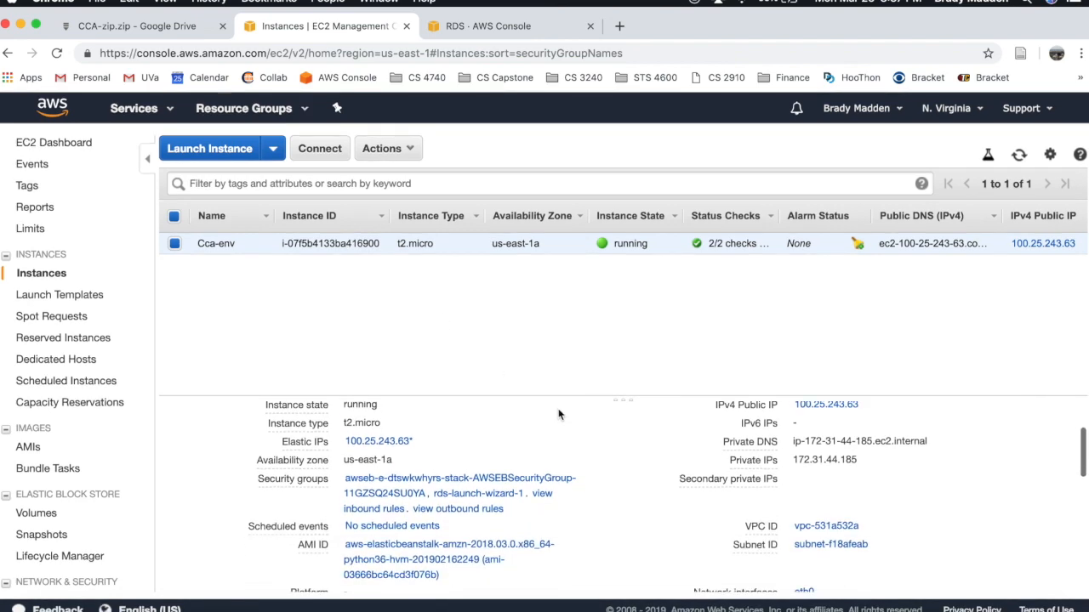
scroll(665, 453, up, 3)
scroll(664, 452, down, 3)
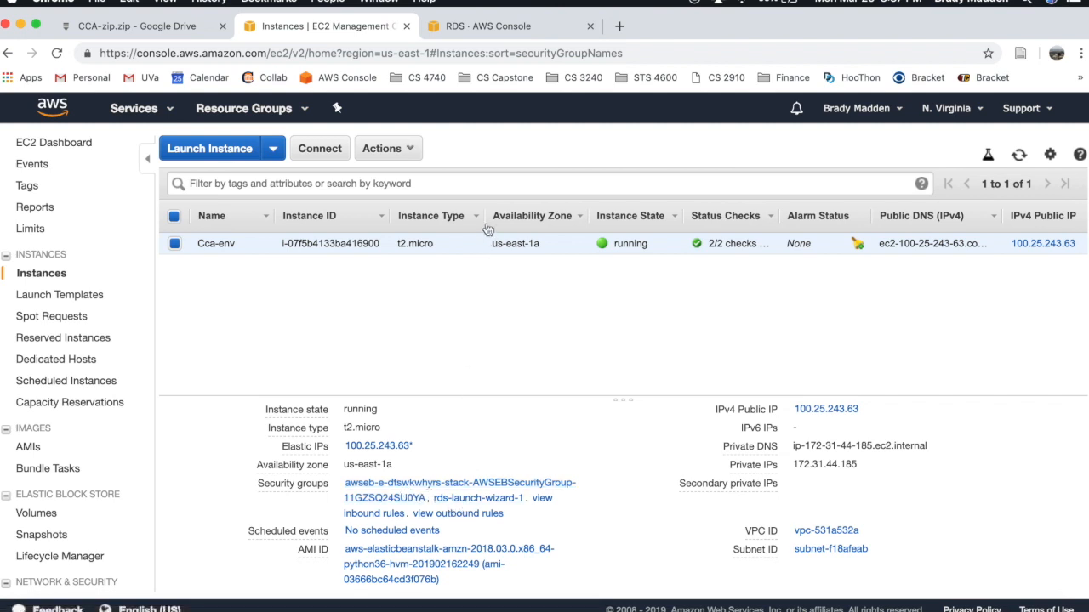
click(505, 502)
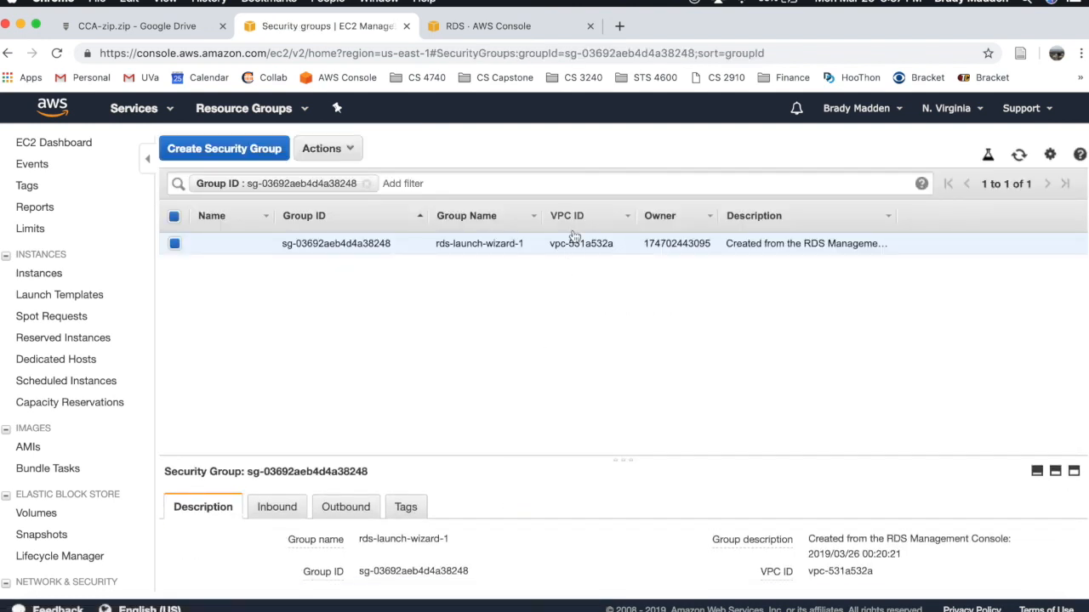
- Edit rds-launch-wizard-1's inbound rules and set the MySQL rule's source to Custom
right_click(572, 247)
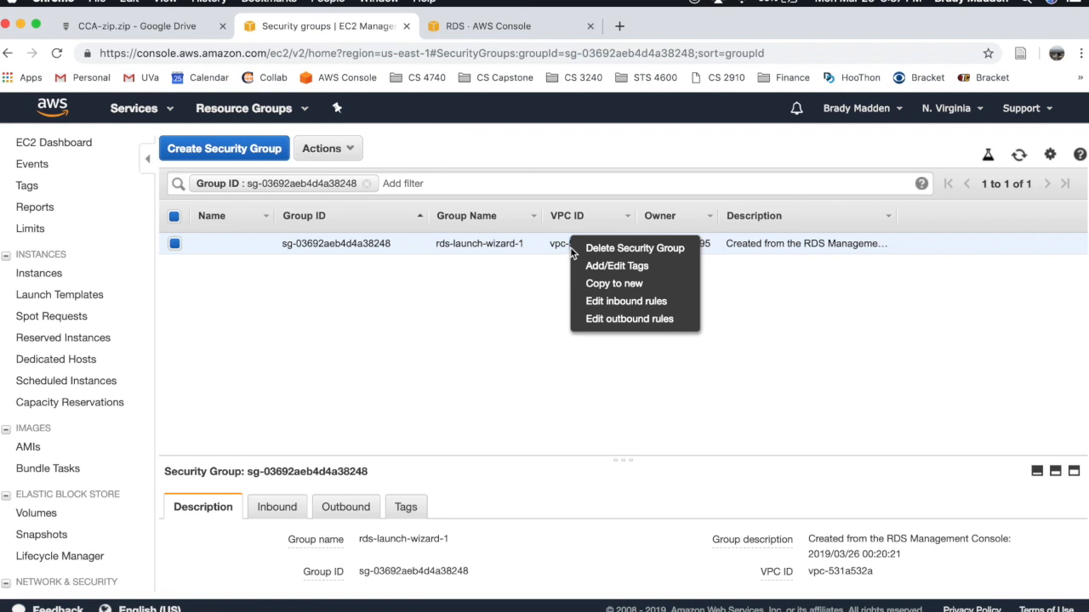
click(620, 304)
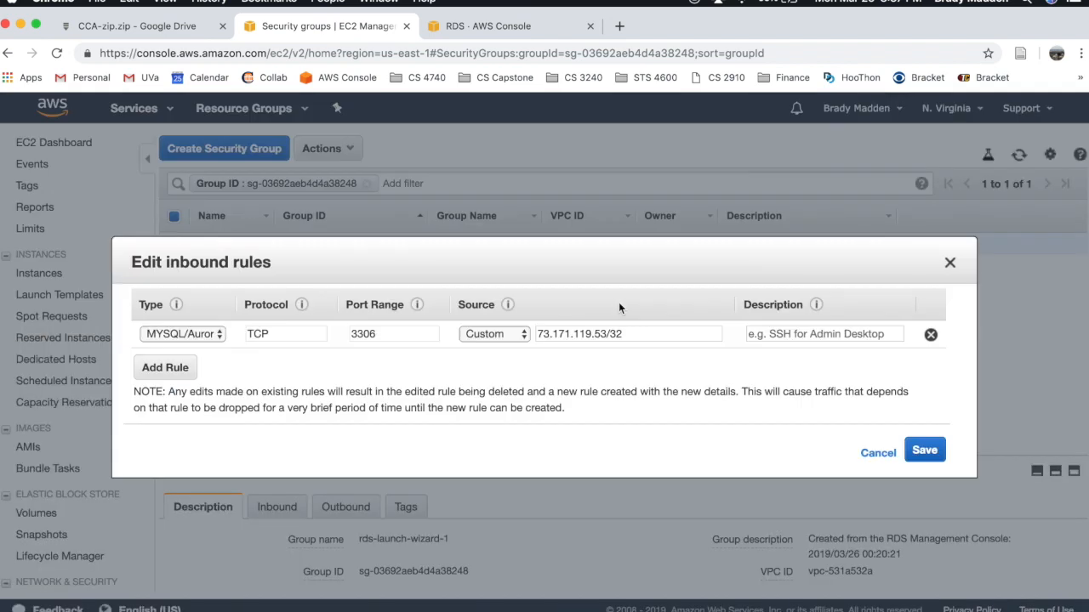
click(515, 338)
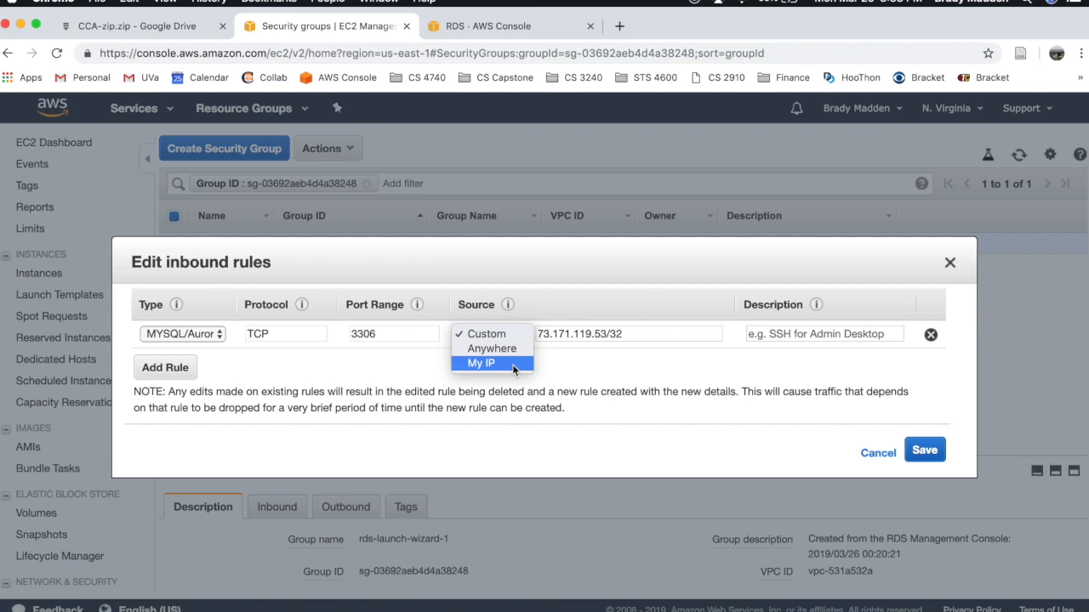
click(513, 366)
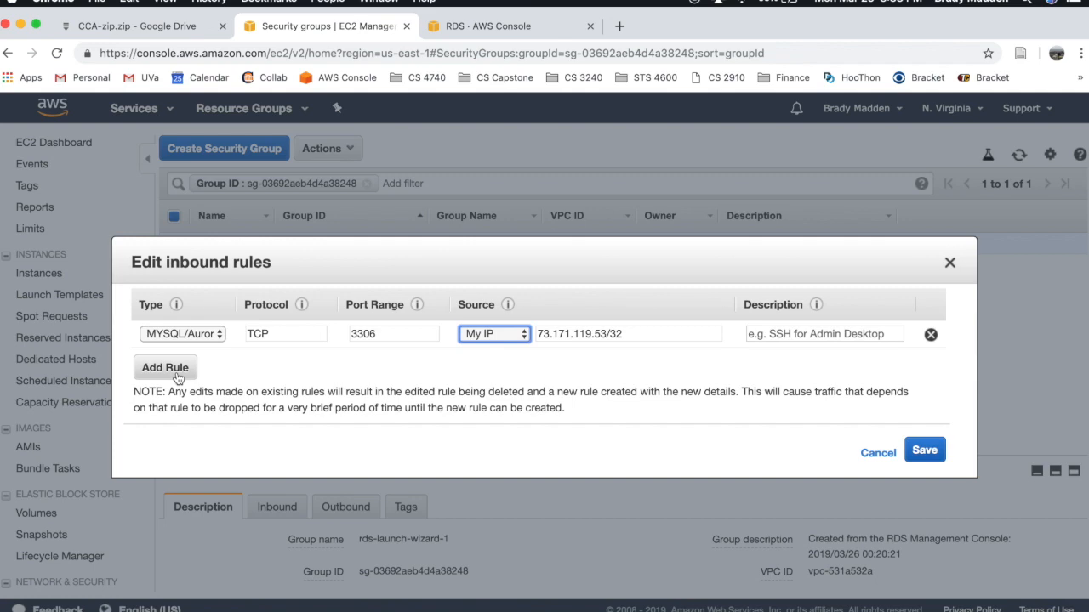
click(486, 335)
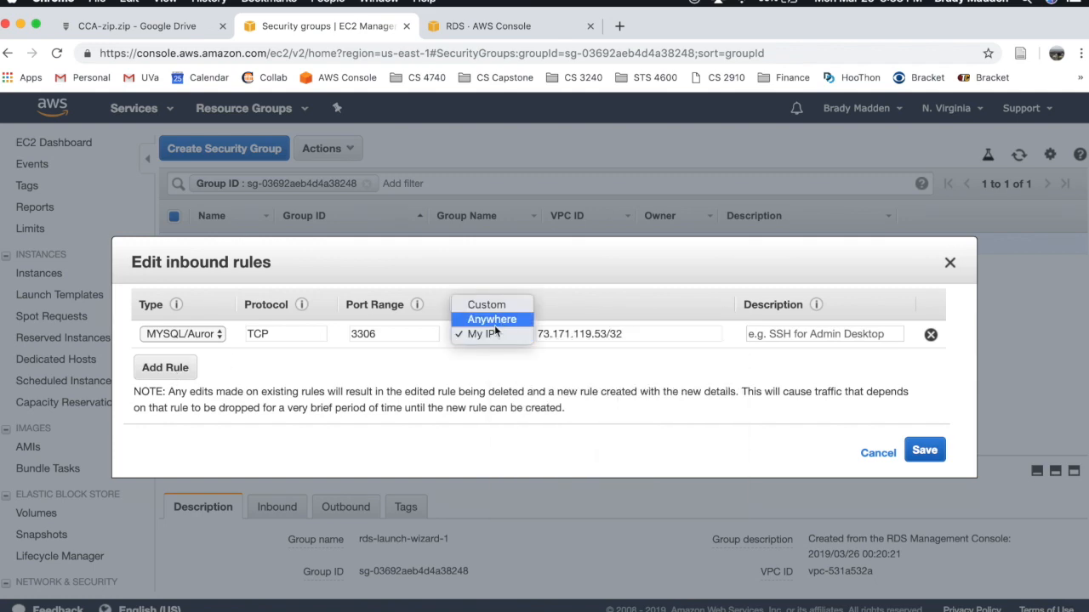
click(509, 308)
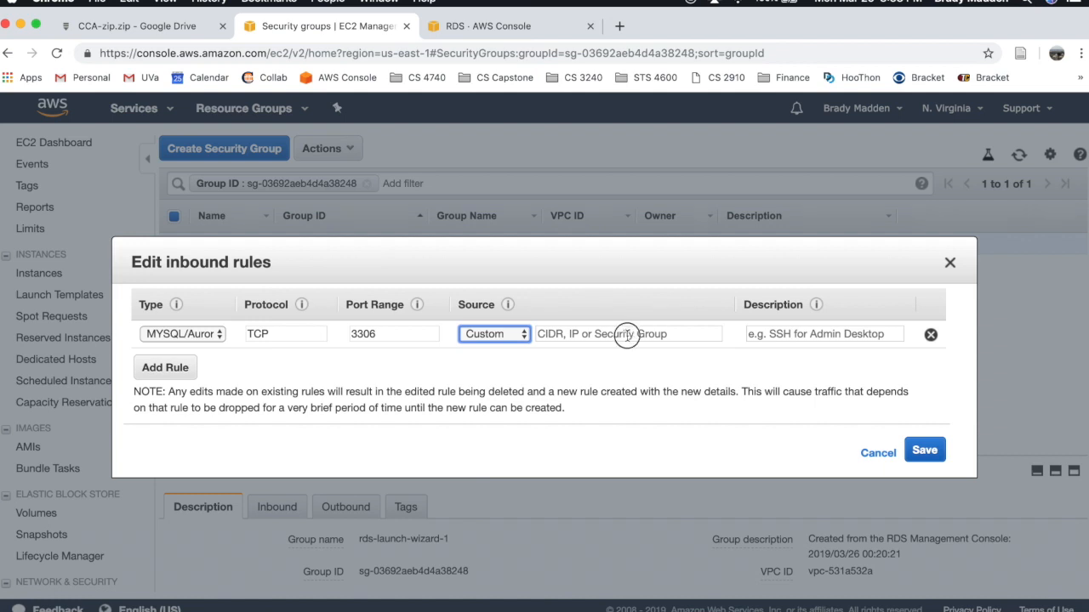
- Clear the MySQL rule's source address, keeping the source type Custom
click(628, 336)
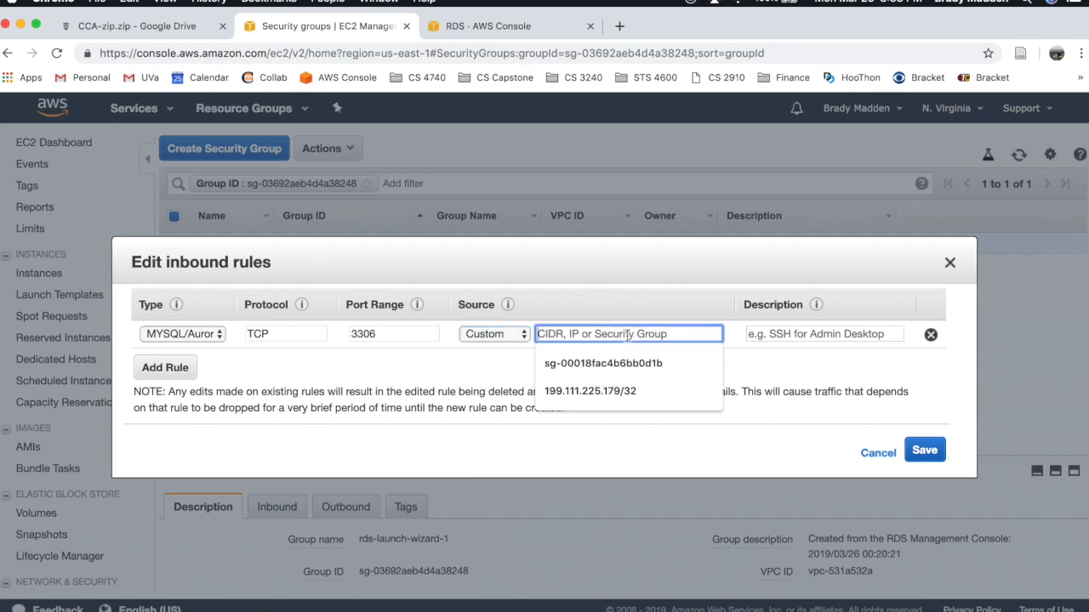
click(494, 334)
click(489, 335)
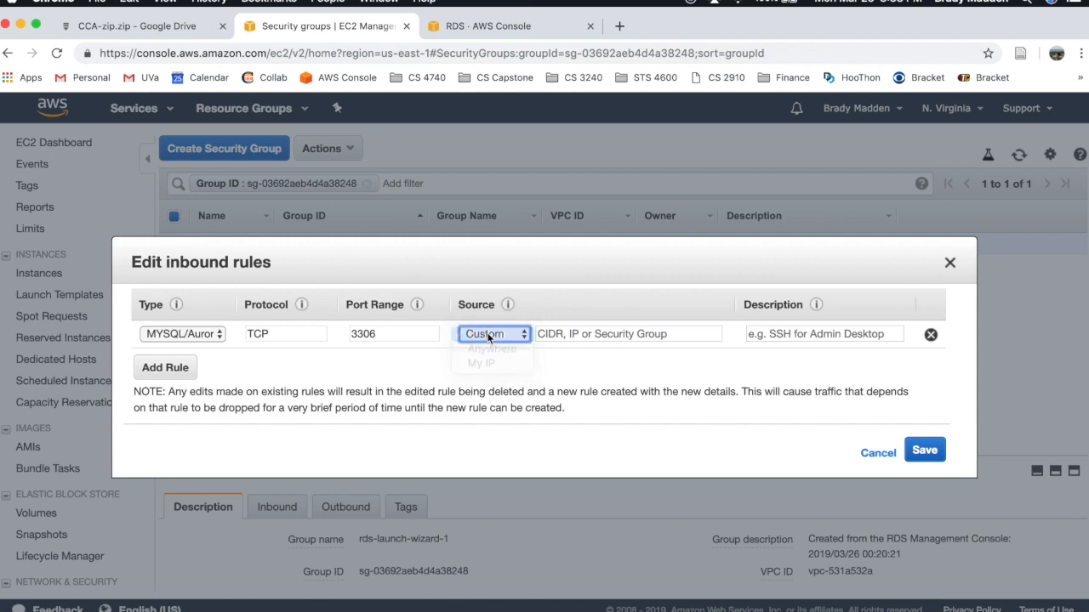
click(278, 336)
click(263, 334)
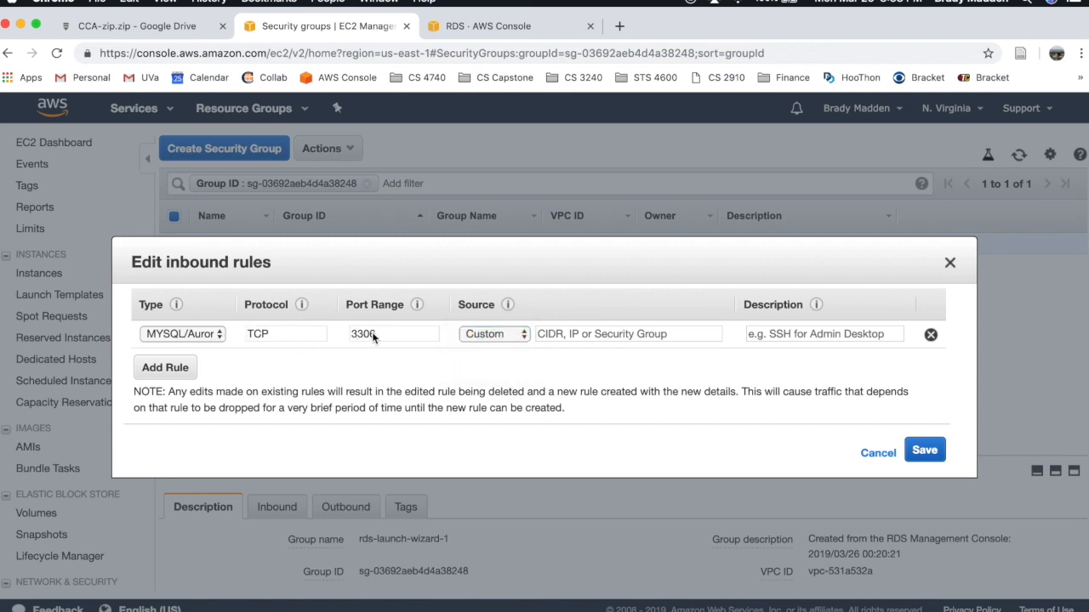
click(512, 335)
click(508, 336)
click(585, 334)
click(486, 365)
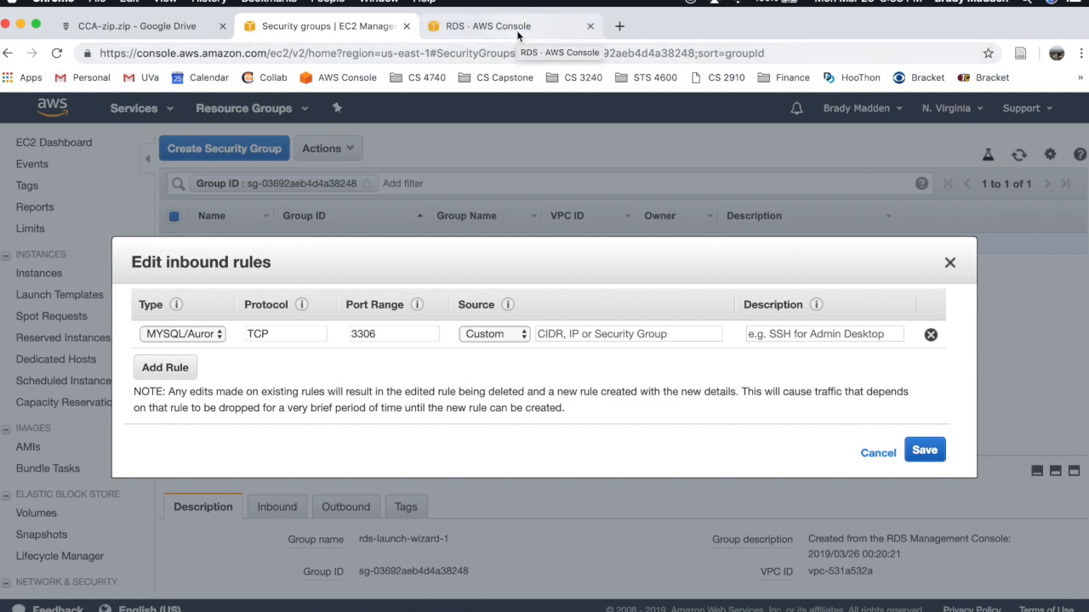
- In the RDS tab, go to EC2 and list the running instances
click(515, 30)
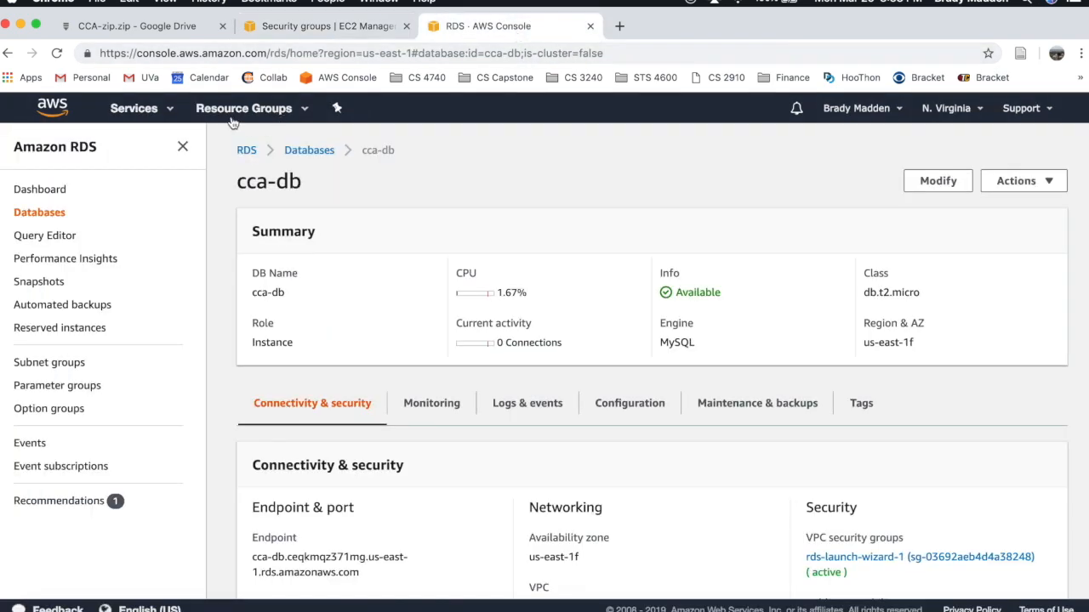
click(151, 108)
click(234, 236)
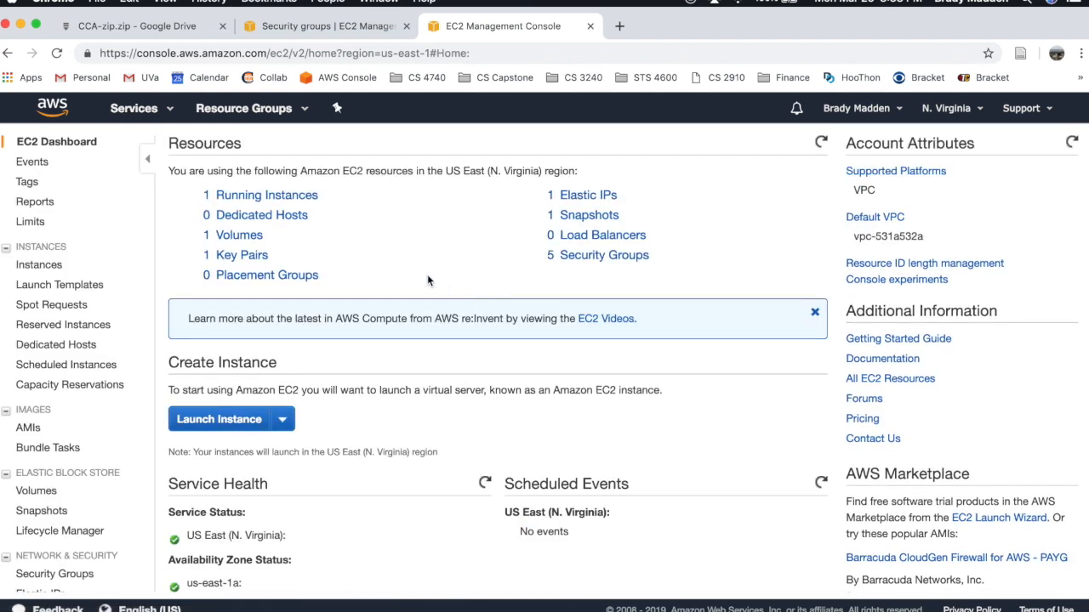
click(264, 197)
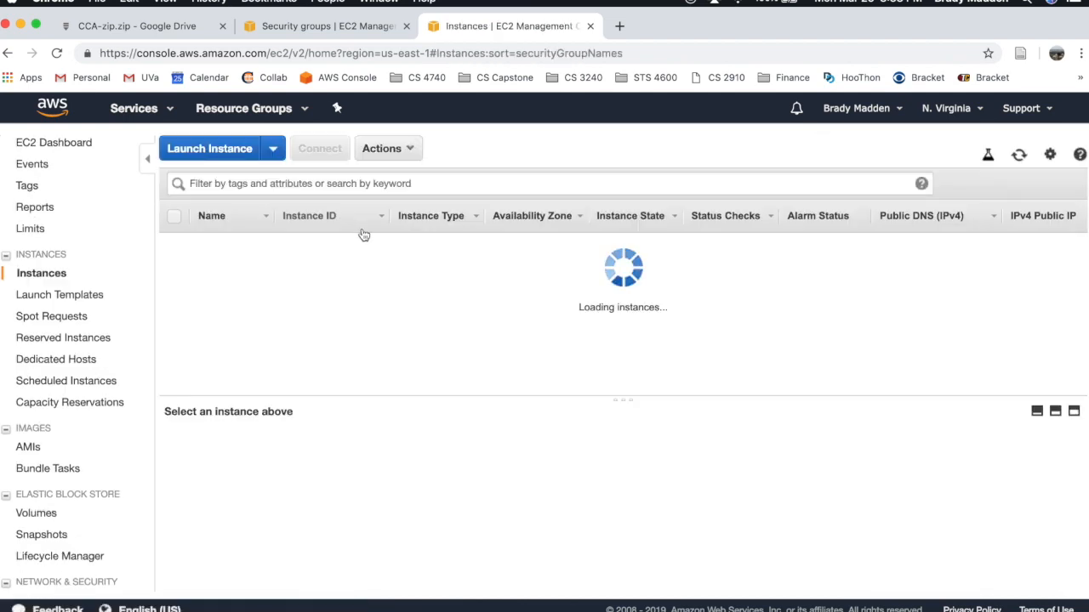
- Copy the Cca-env instance's security group ID sg-0fc382af95b42d9db
click(362, 244)
scroll(725, 276, right, 10)
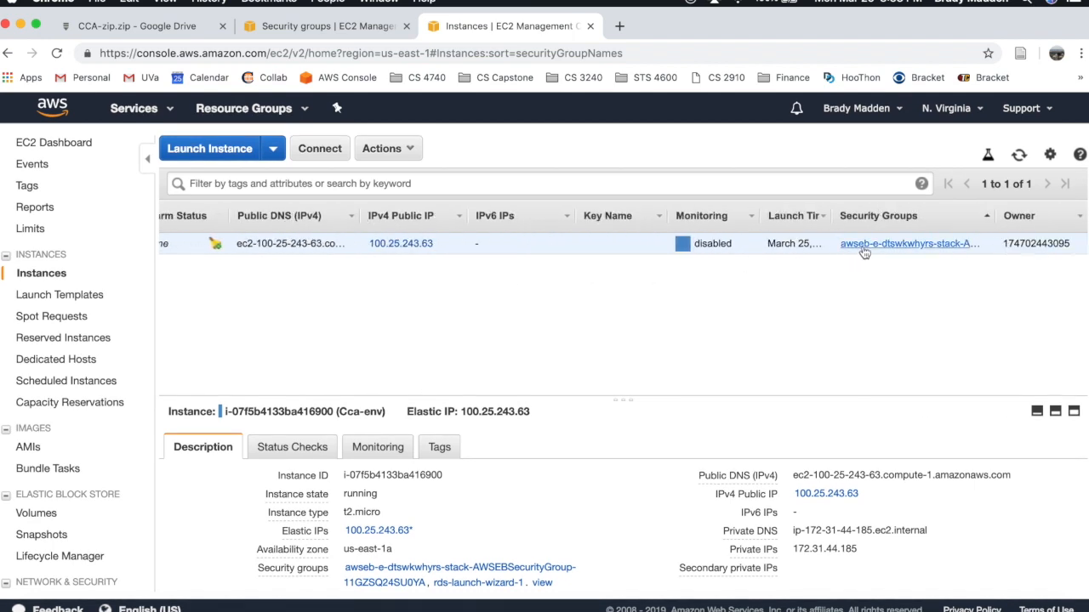
scroll(552, 533, down, 3)
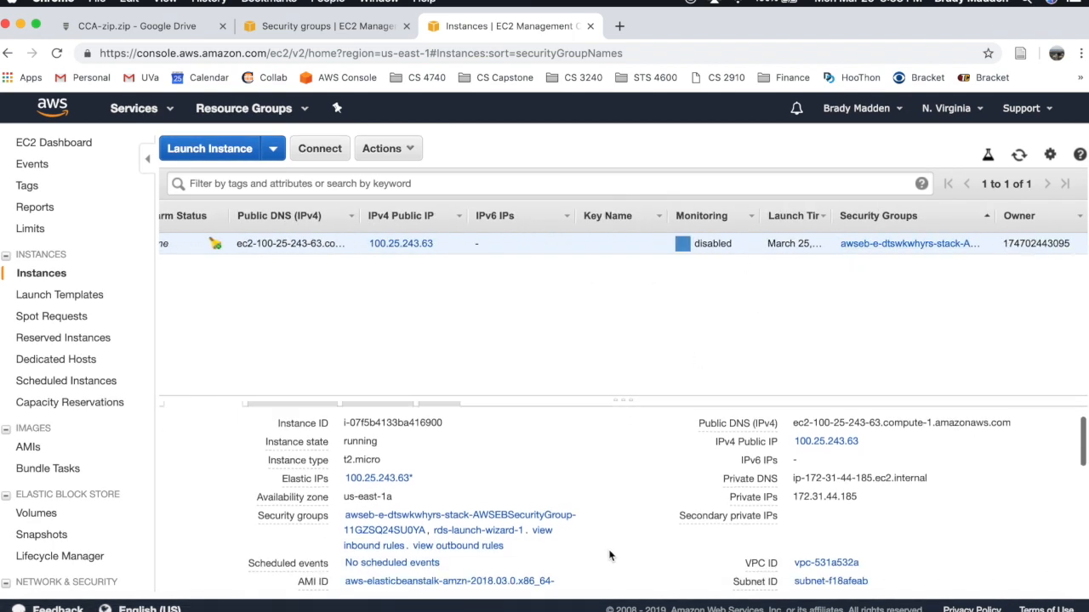
click(522, 512)
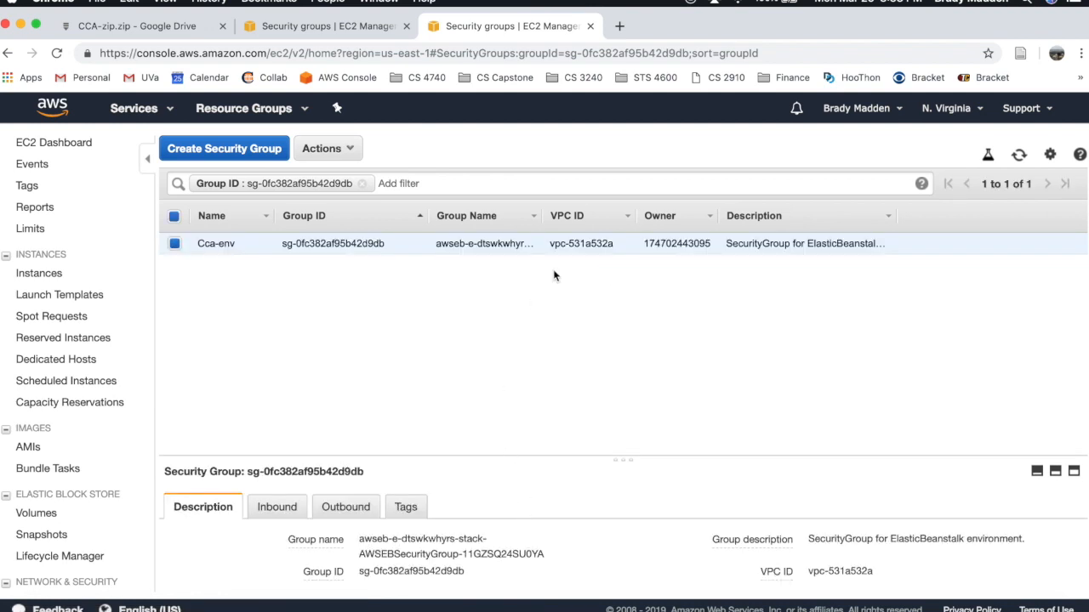
drag(385, 245, 284, 245)
key(super+c)
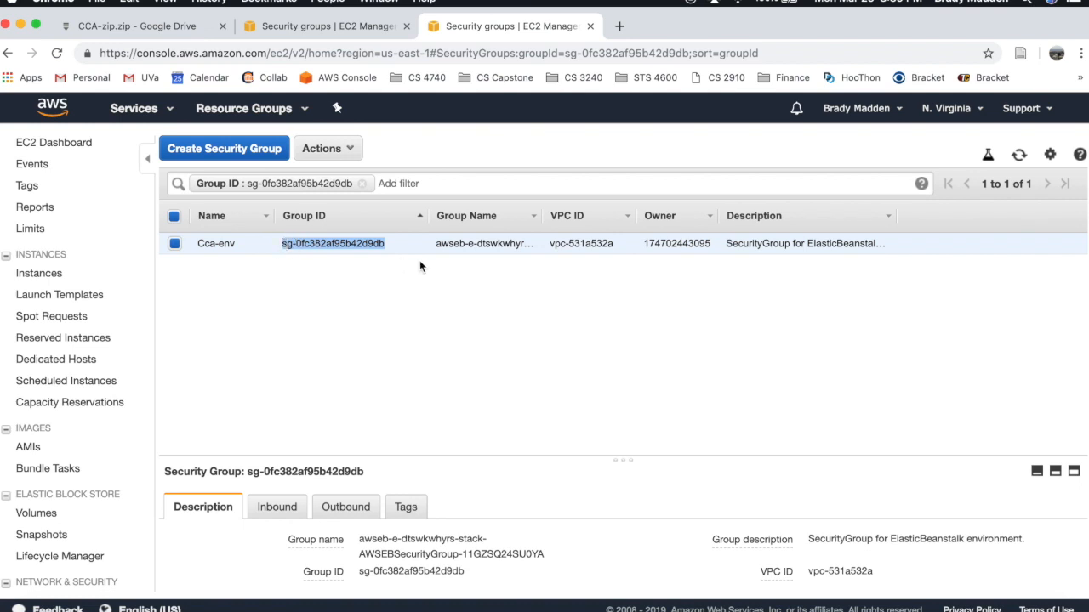
- Set the MySQL/Aurora 3306 rule's source to sg-0fc382af95b42d9db and save it
click(349, 28)
click(549, 334)
key(super+v)
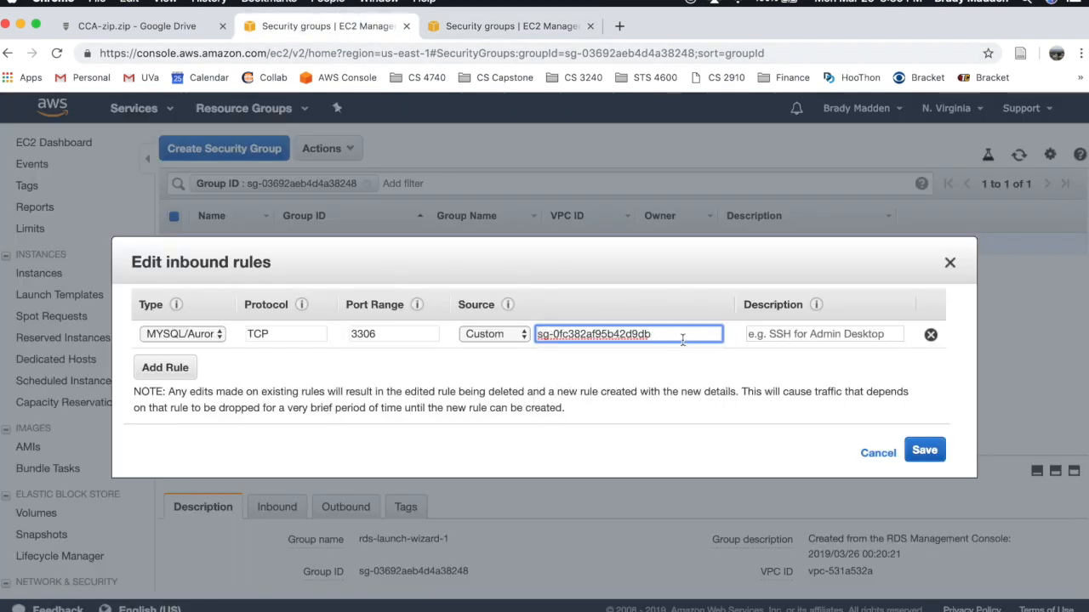
key(BackSpace)
text(b)
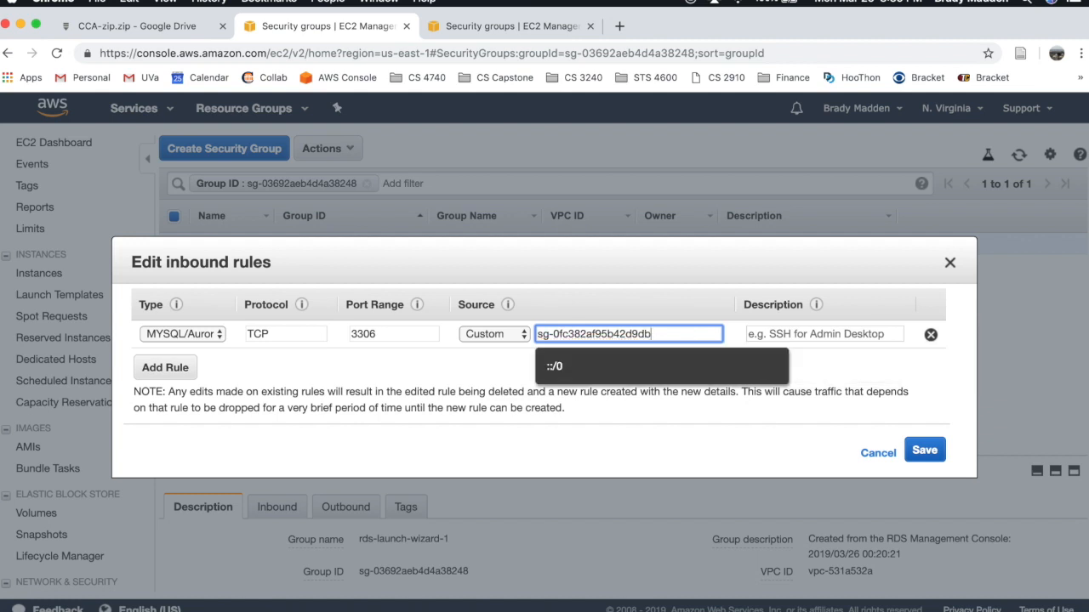
key(Escape)
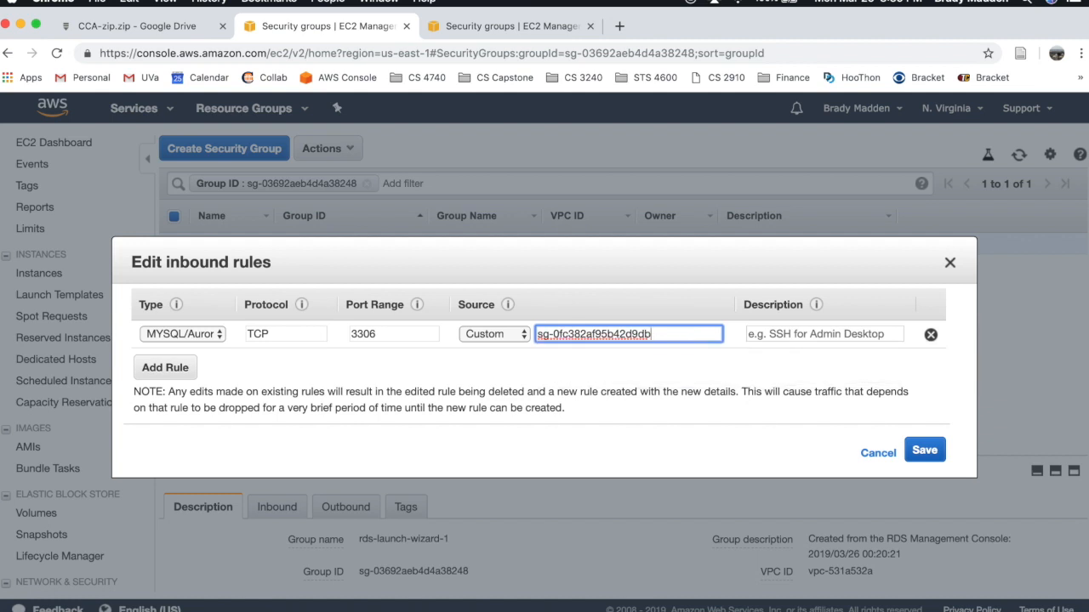
click(919, 456)
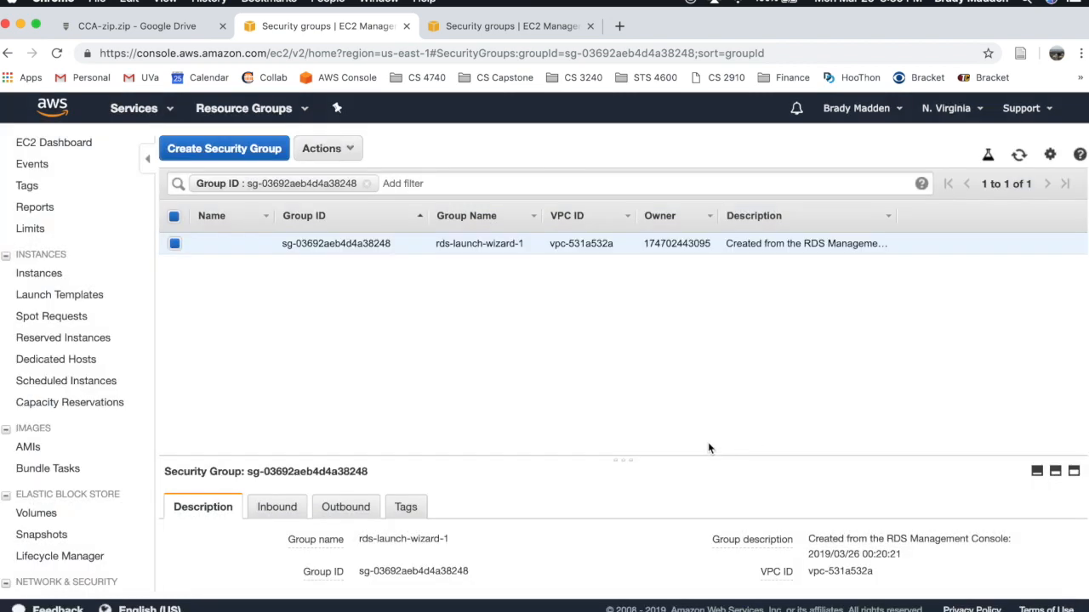
- Go to Elastic Beanstalk and open the Cca-env environment dashboard
click(469, 28)
click(337, 27)
click(176, 115)
scroll(332, 482, down, 1)
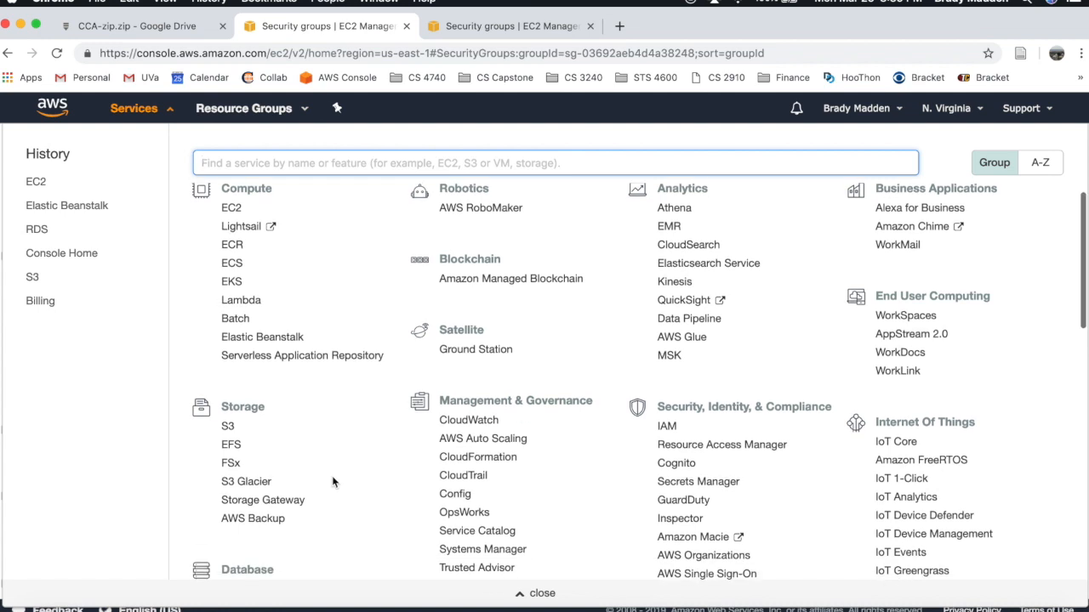
click(281, 340)
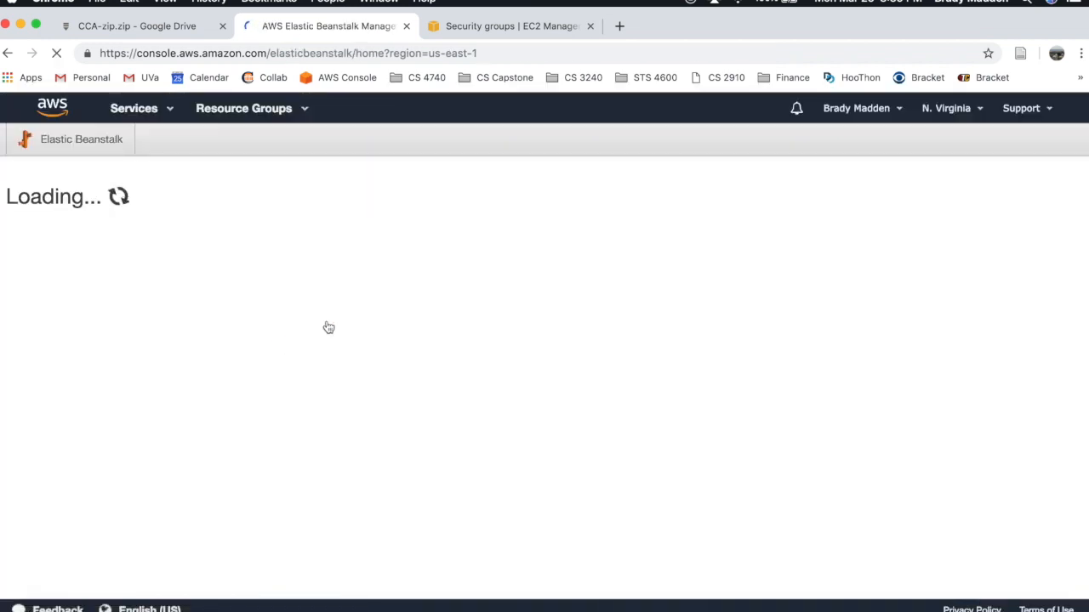
click(443, 305)
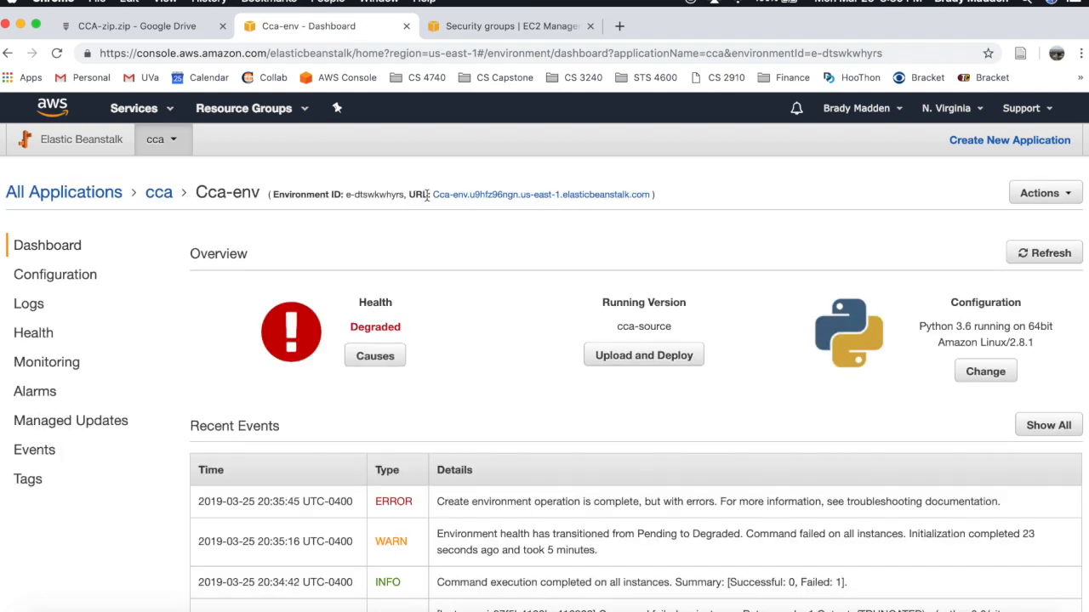
- Open the environment URL in a new tab, confirm it shows only Index of /, then close it
right_click(505, 196)
click(521, 202)
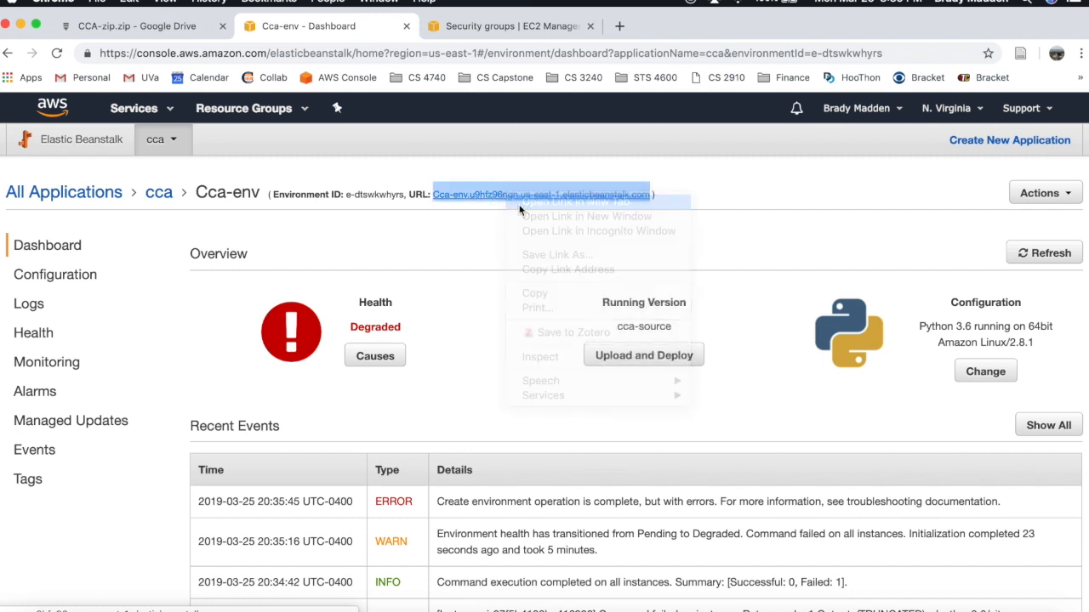
click(697, 29)
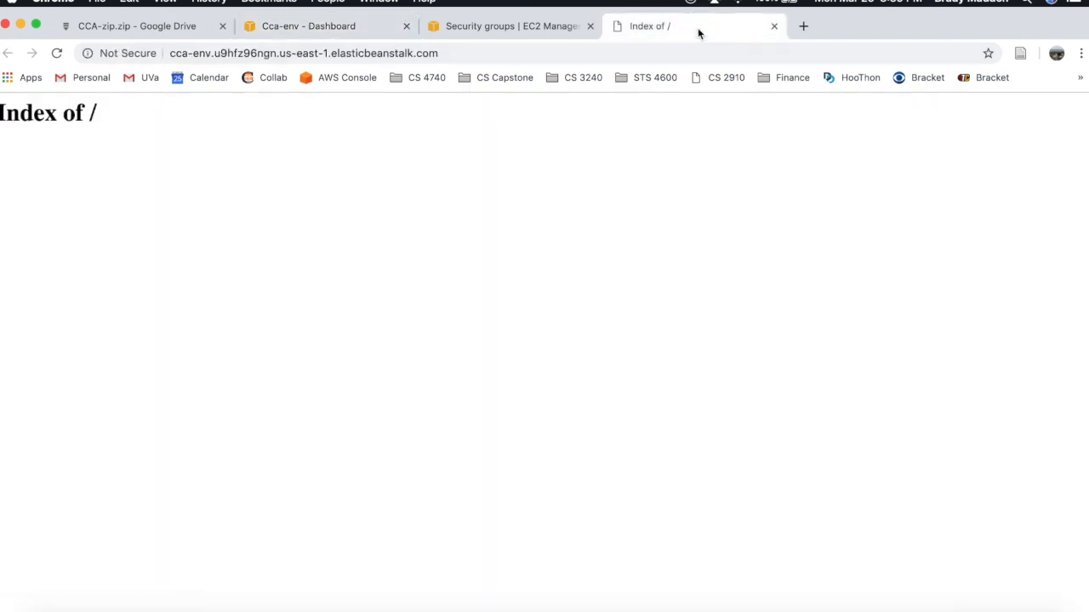
click(774, 28)
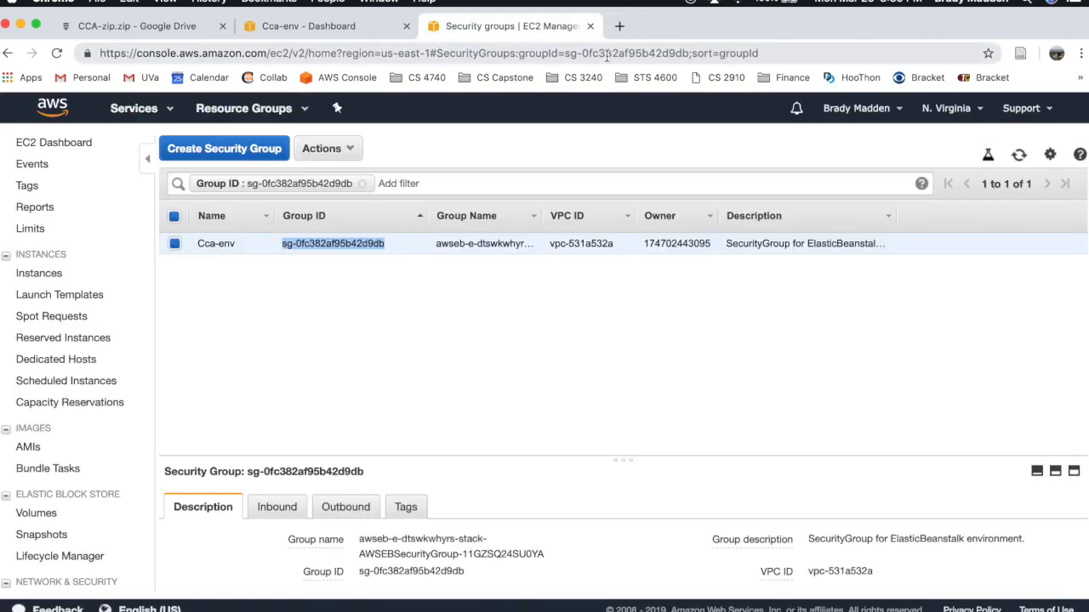
click(381, 27)
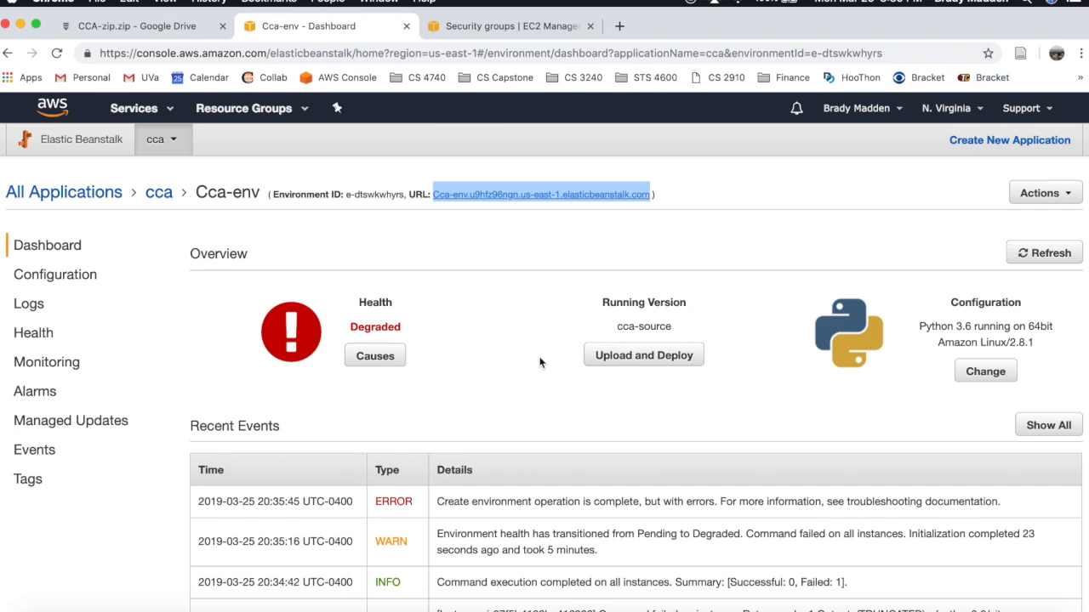
- Select and copy the Cca-env environment URL
click(566, 250)
click(434, 198)
drag(433, 197, 614, 231)
click(663, 196)
drag(664, 198, 428, 195)
key(super+c)
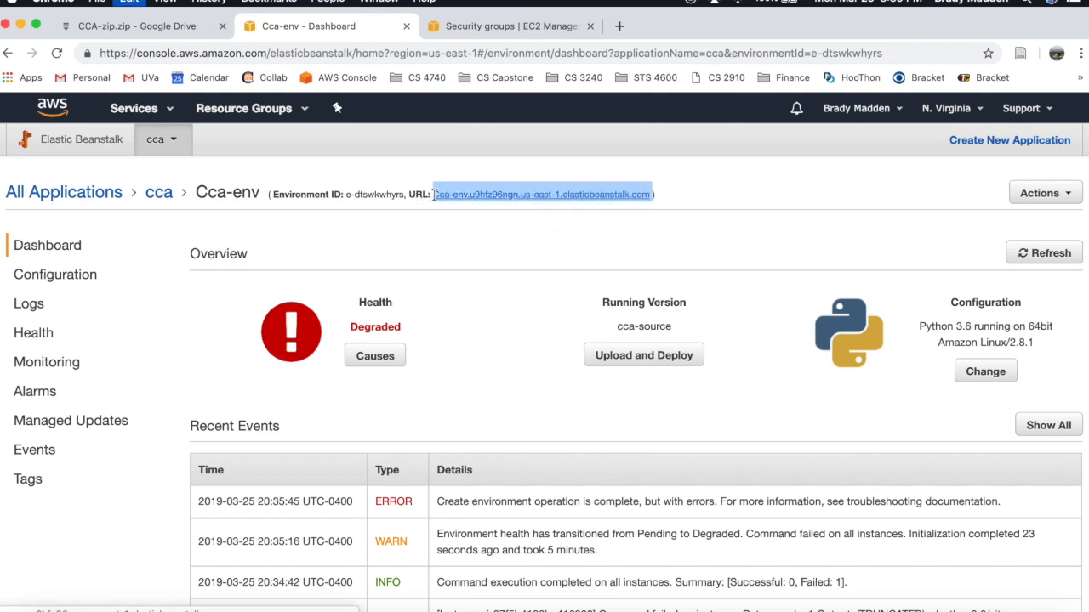
key(ctrl+Up)
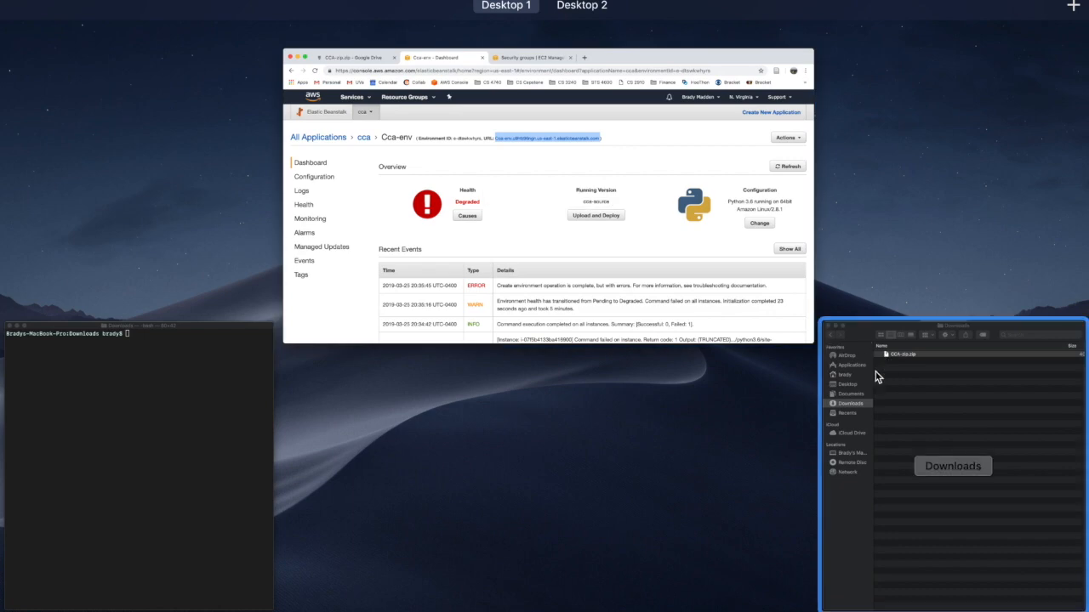
- Extract CCA-zip.zip in the Downloads folder
click(877, 374)
double_click(736, 79)
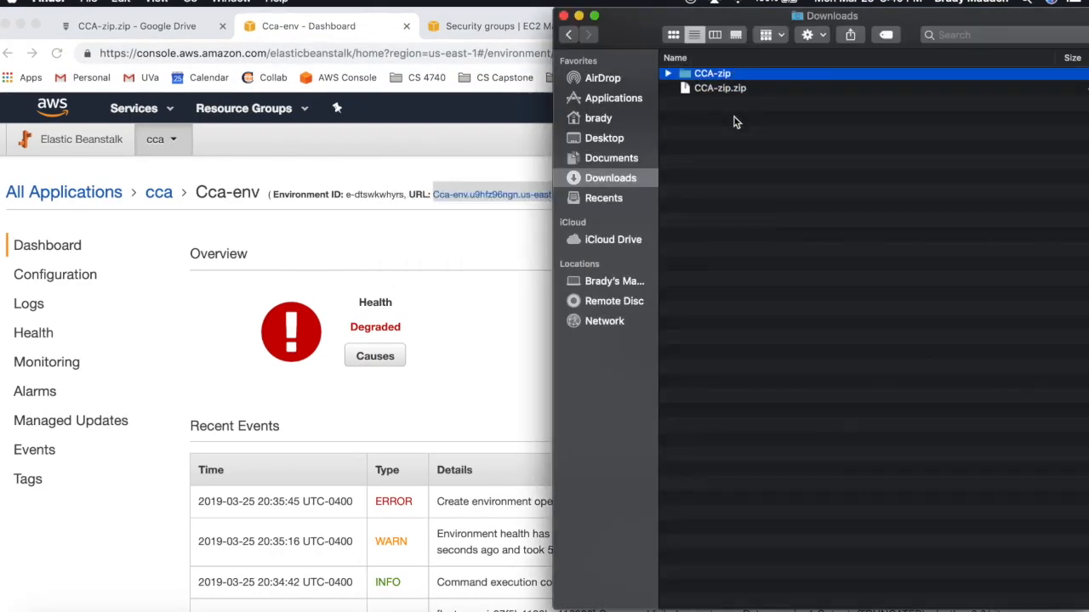
click(736, 113)
- Expand CCA-zip and cca_site, then open settings.py with TextEdit
click(672, 78)
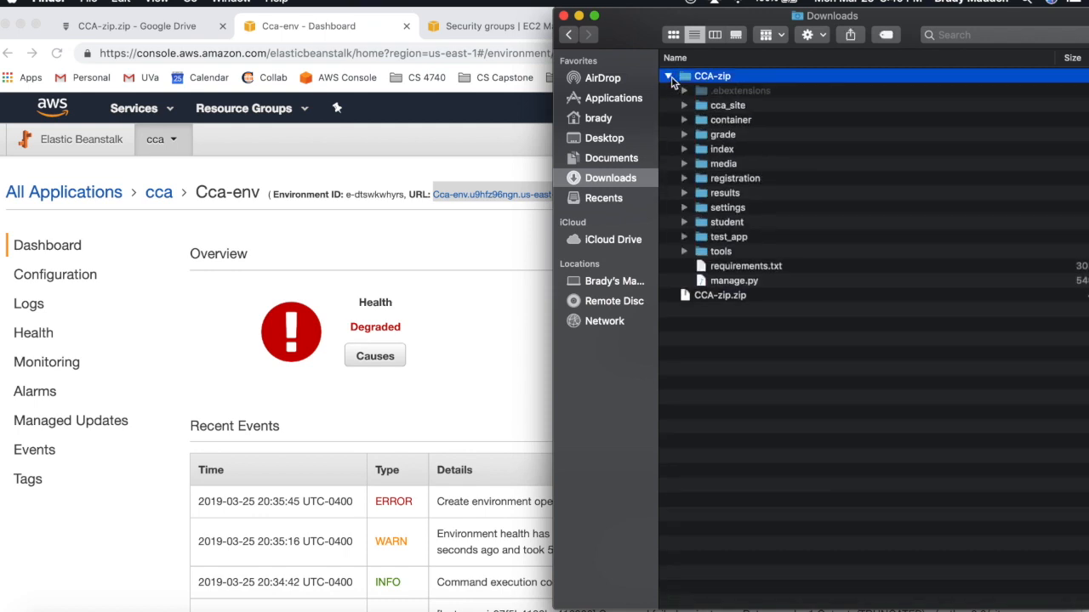
click(683, 106)
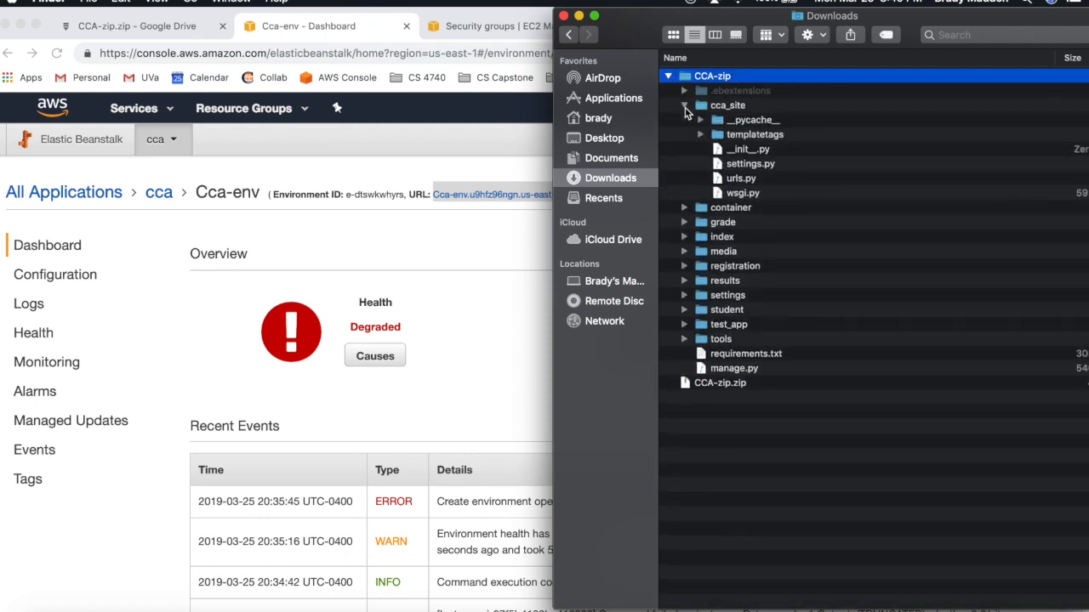
click(731, 165)
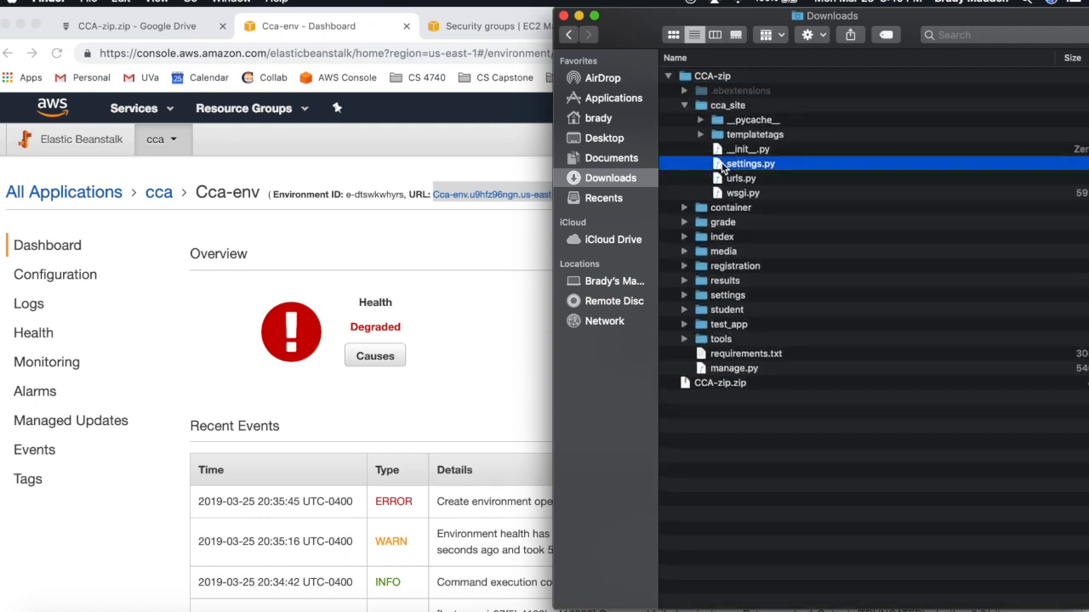
right_click(736, 167)
mouse_move(778, 184)
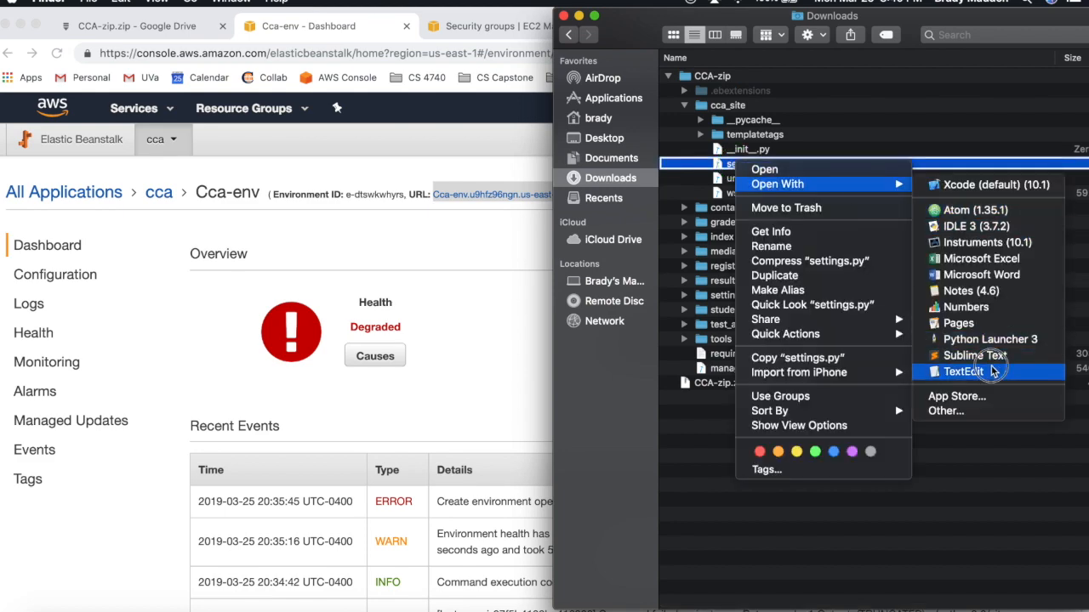
click(962, 372)
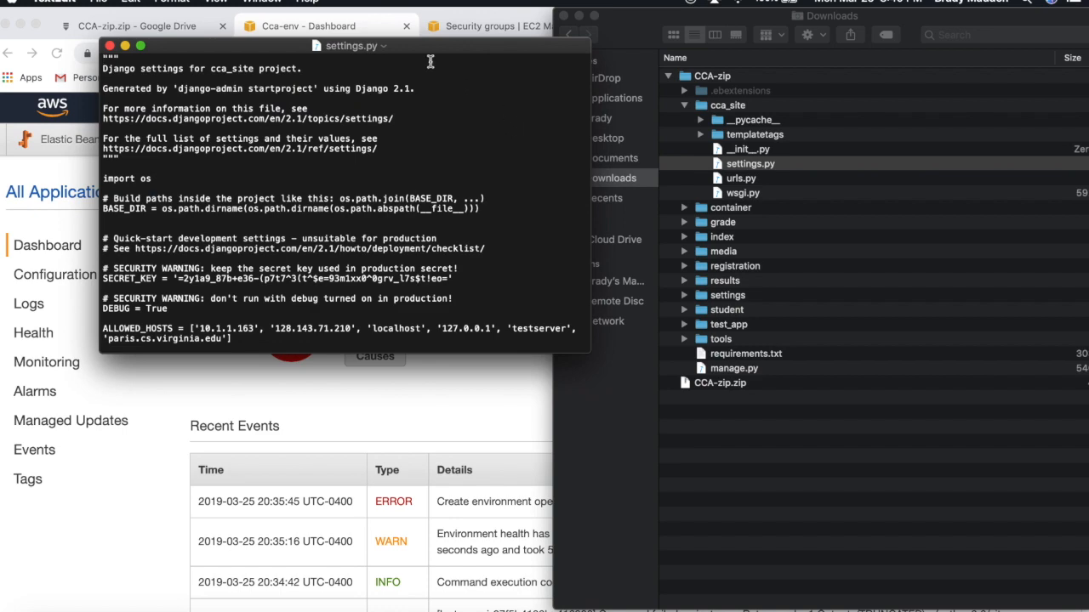
- Append 'Cca-env.u9hfz96ngn.us-east-1.elasticbeanstalk.com' to settings.py's ALLOWED_HOSTS and save
drag(423, 18, 351, 29)
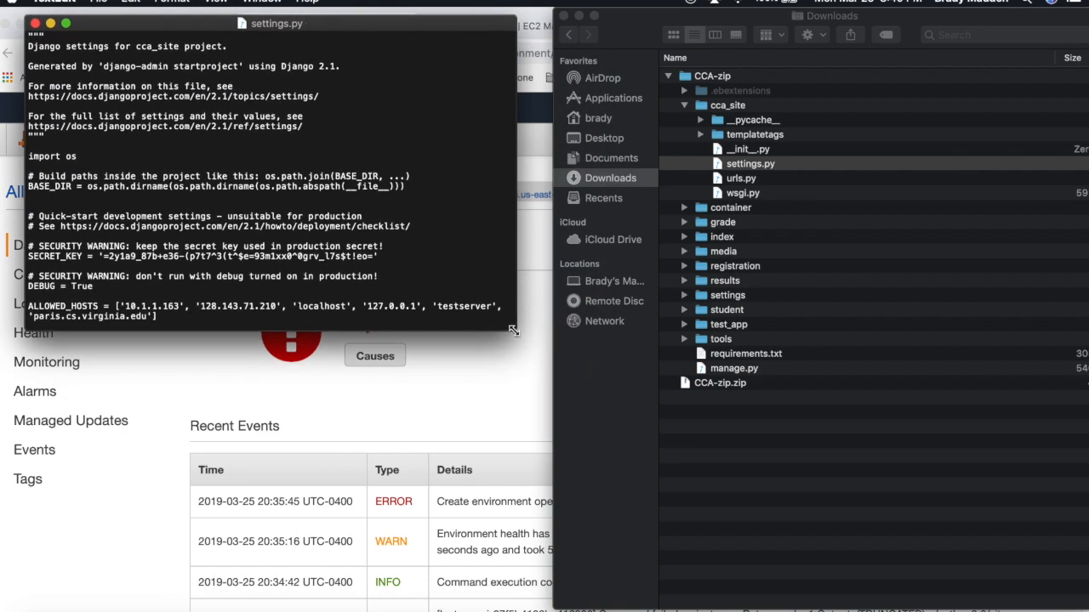
drag(513, 332, 890, 457)
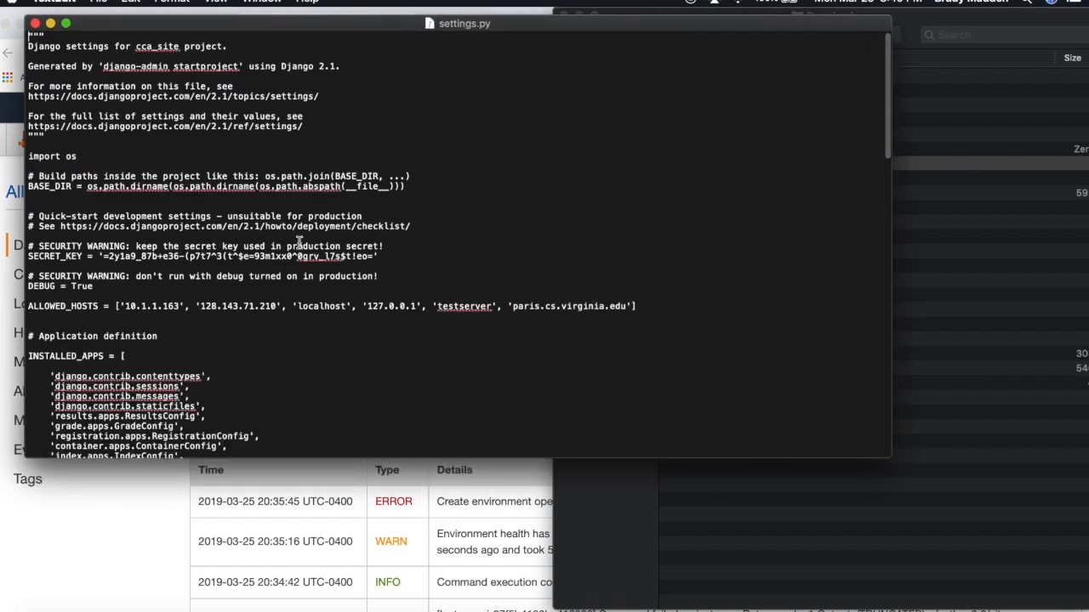
drag(28, 306, 593, 306)
click(595, 304)
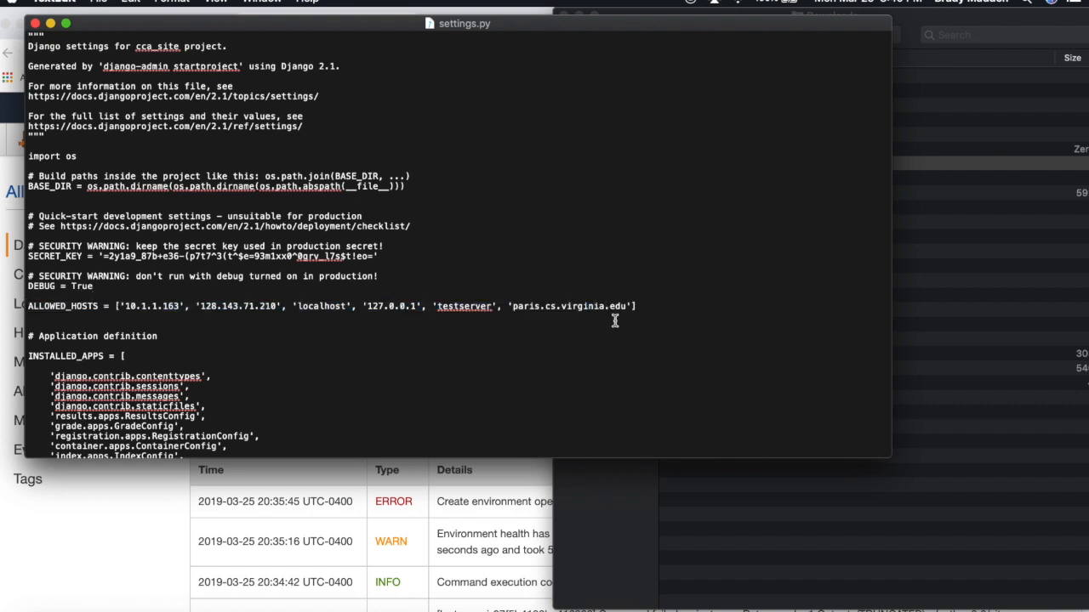
click(633, 306)
text(, )
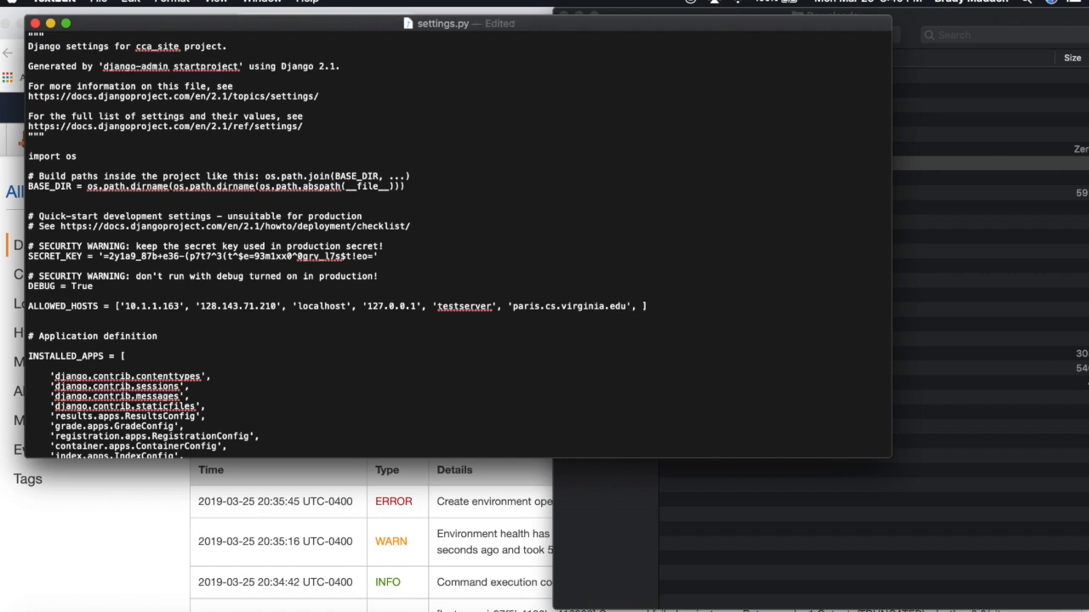
text(')
key(super+v)
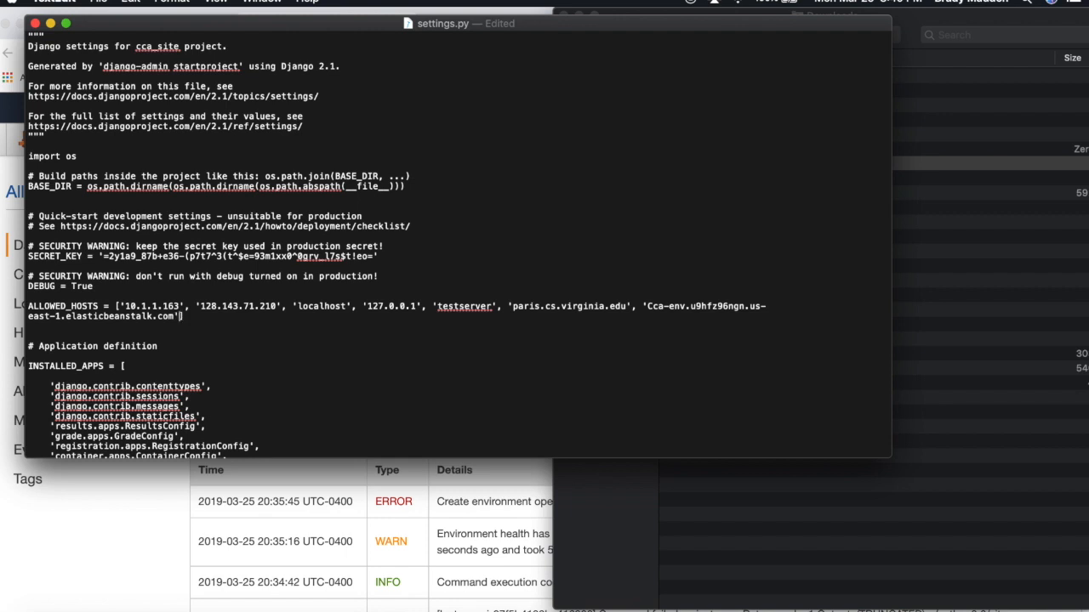
drag(891, 281, 1037, 281)
scroll(765, 298, down, 3)
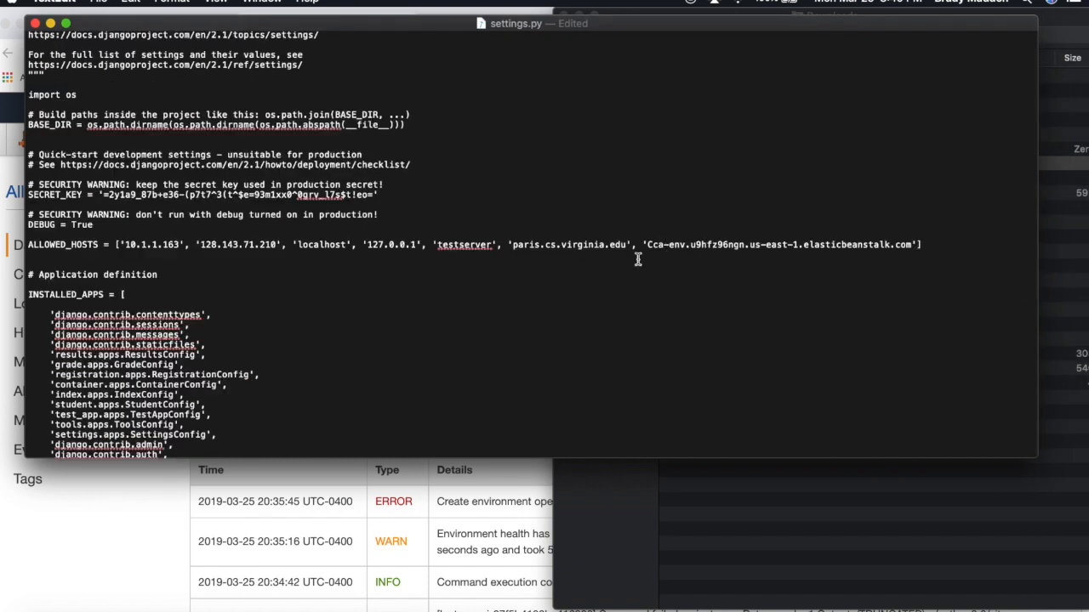
key(super+s)
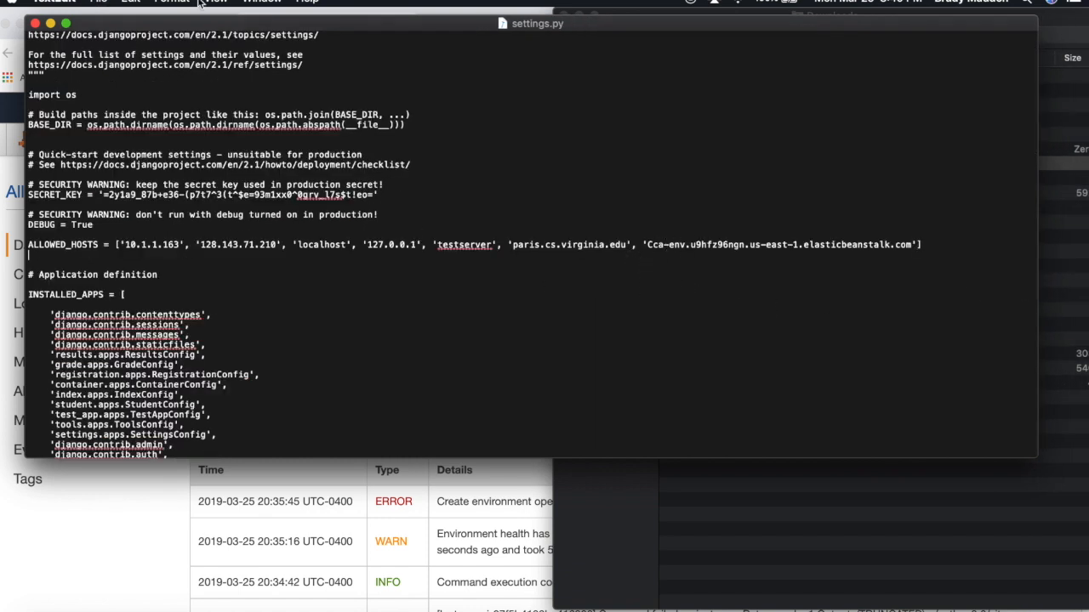
- Close settings.py and move the old CCA-zip.zip to the Trash
click(37, 24)
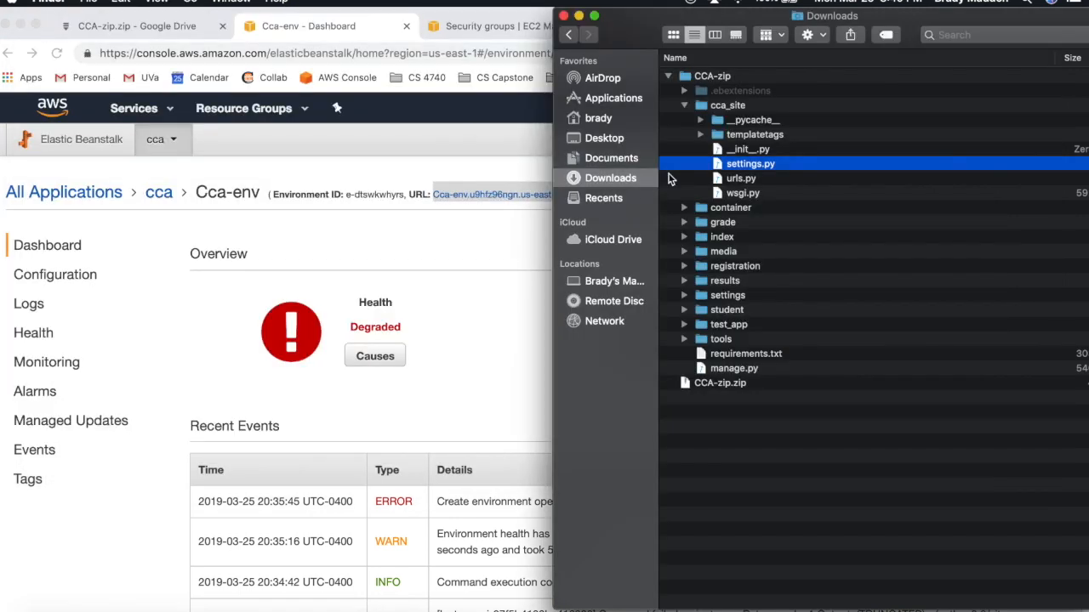
click(748, 165)
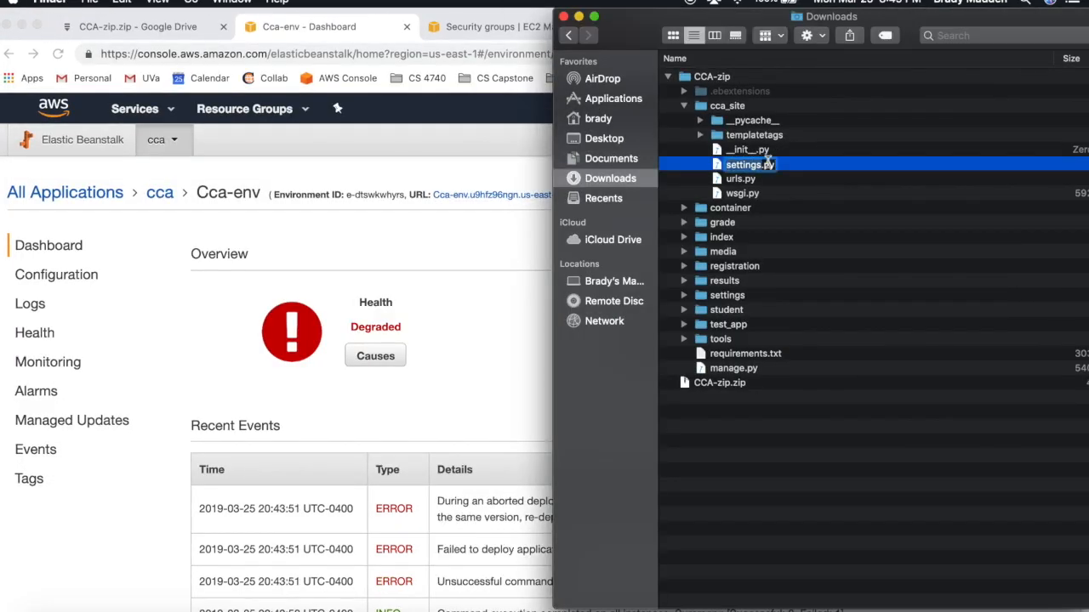
click(815, 169)
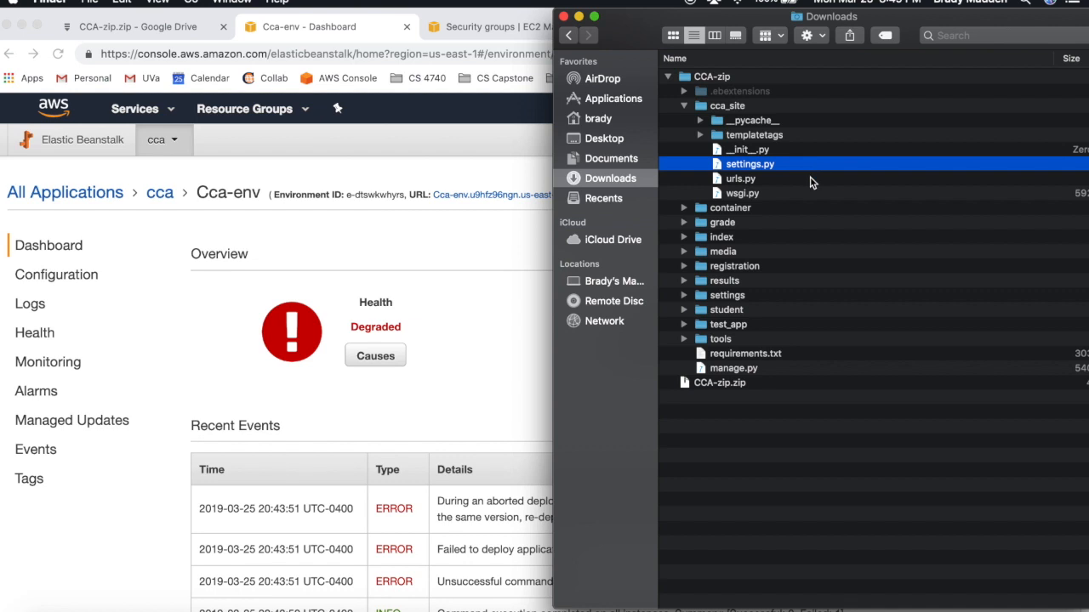
click(683, 107)
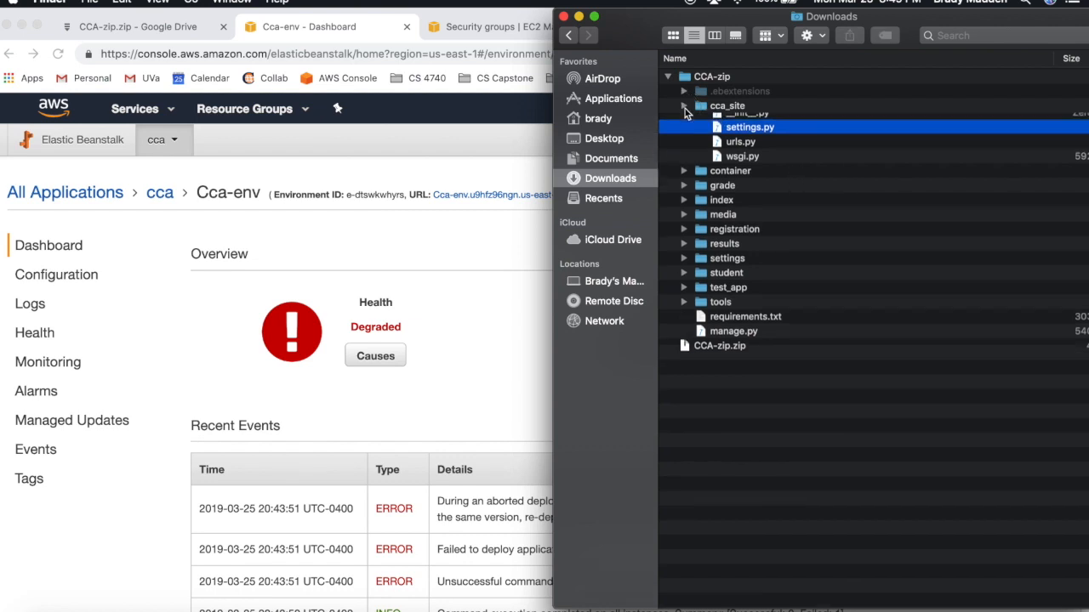
click(740, 296)
right_click(737, 298)
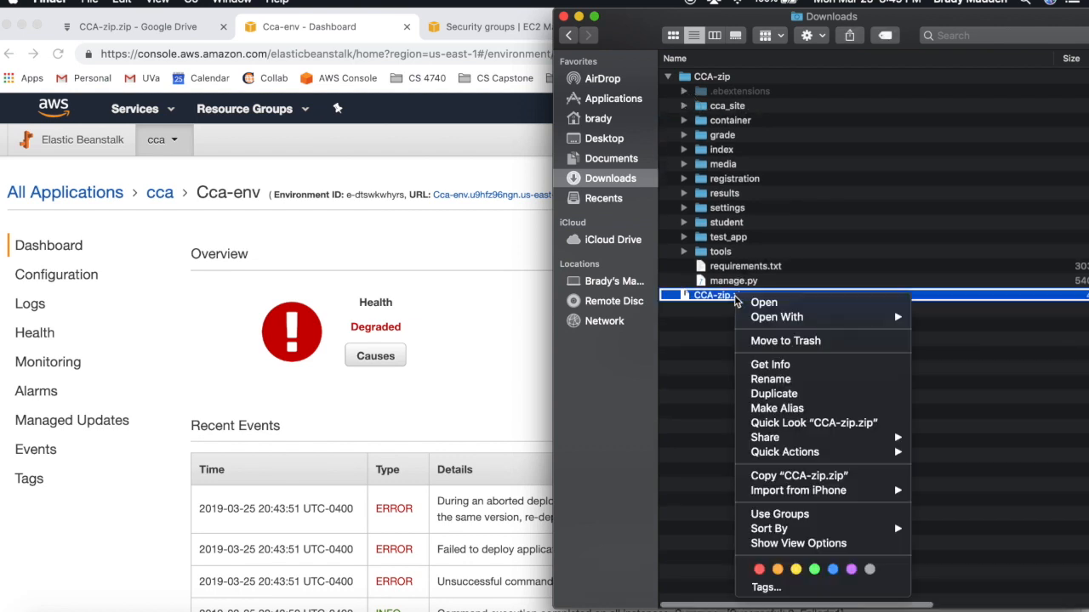
click(812, 342)
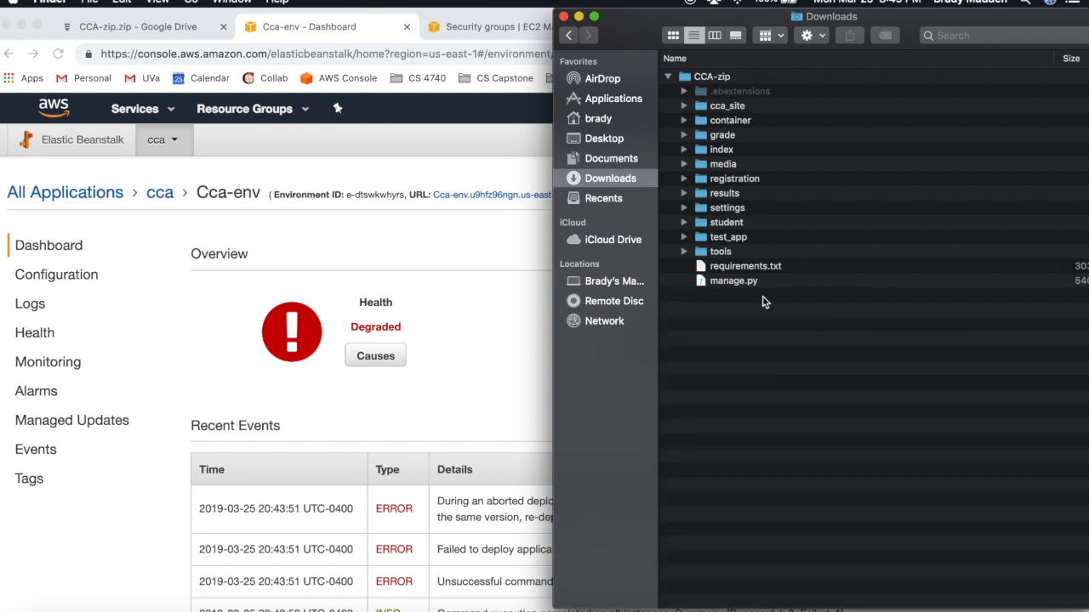
- Compress all 14 items in CCA-zip into Archive.zip and move it into Downloads
drag(768, 294, 785, 96)
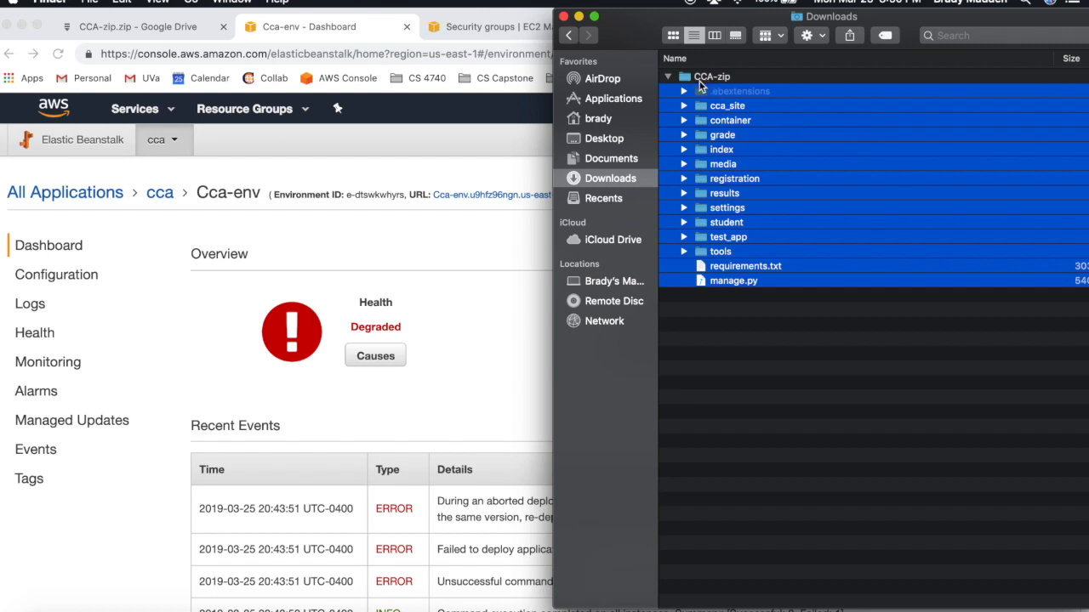
right_click(768, 153)
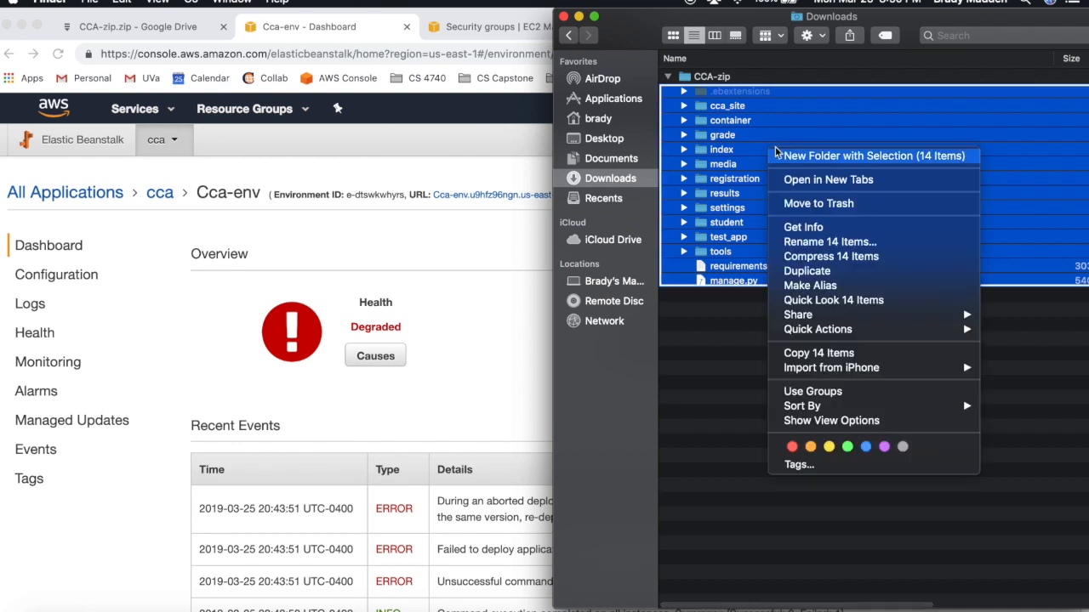
click(825, 257)
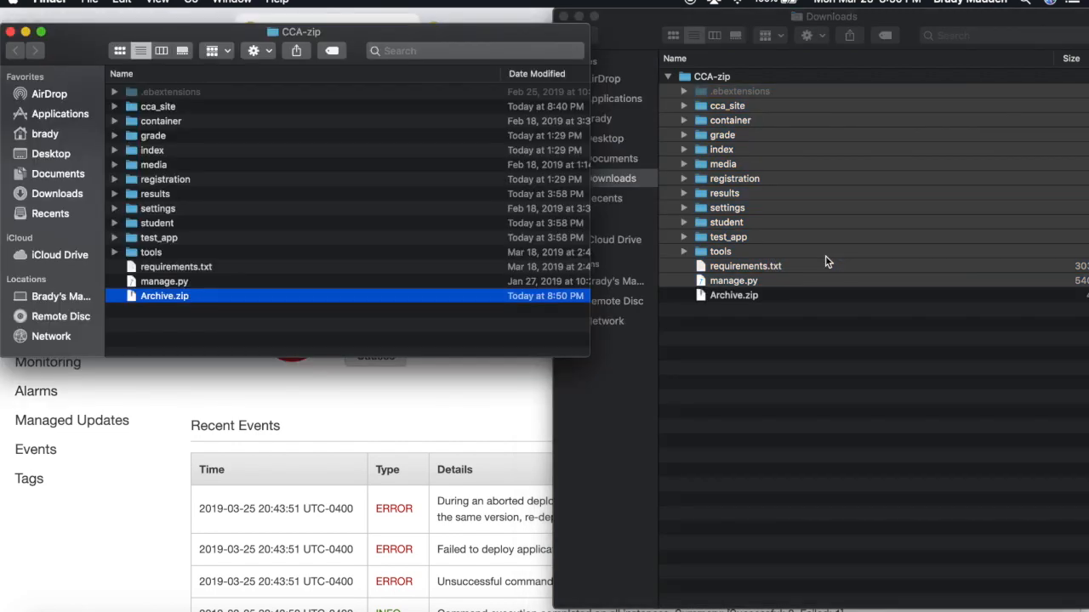
click(11, 32)
click(756, 301)
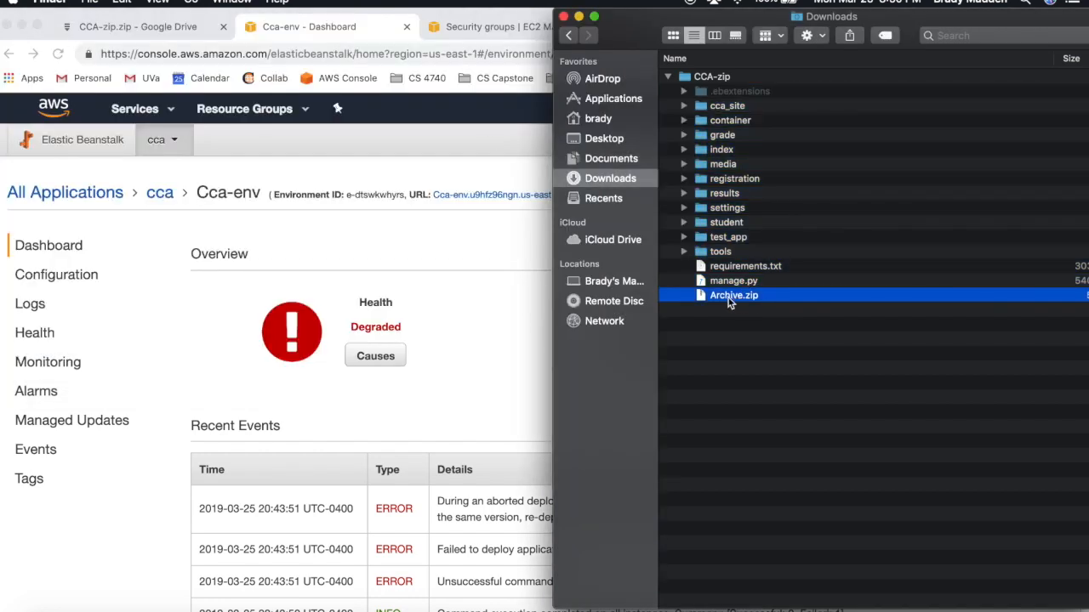
drag(731, 302, 757, 377)
click(759, 378)
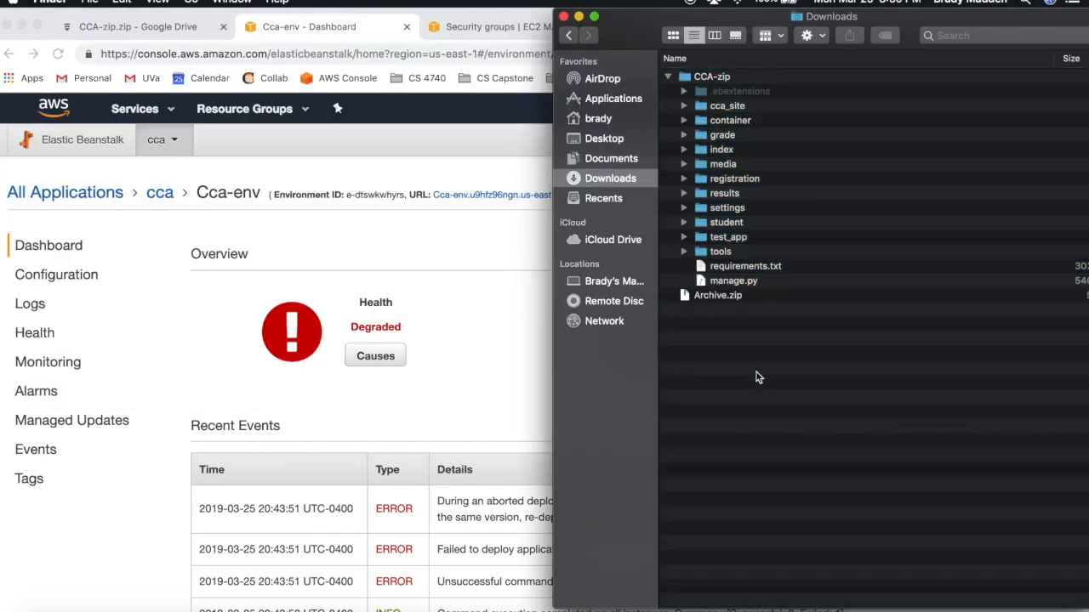
- Trash the extracted CCA-zip folder and rename Archive.zip to CCA-zip.zip
click(668, 78)
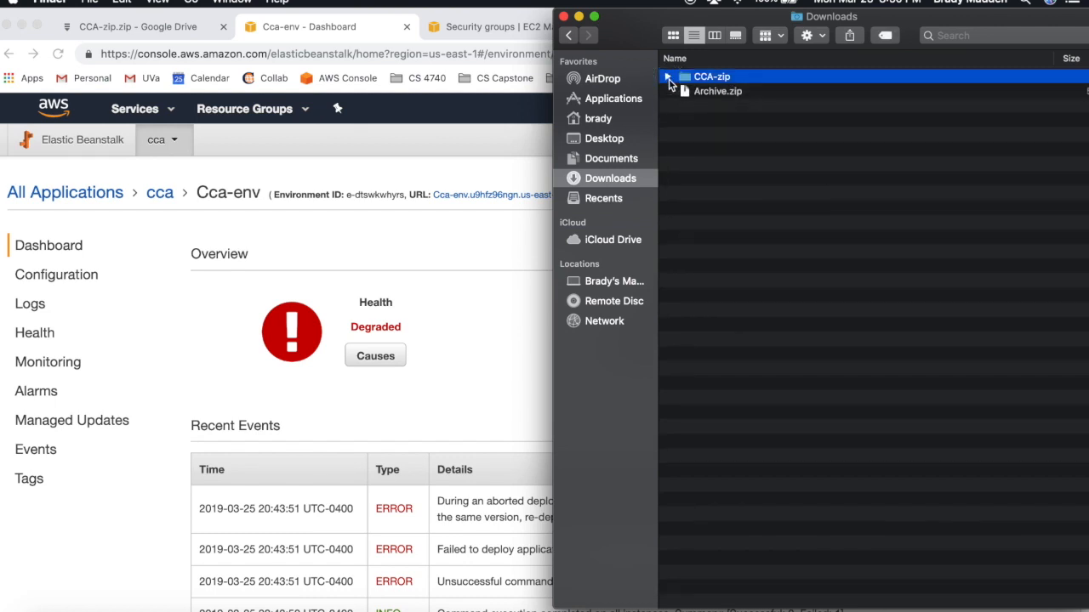
right_click(714, 78)
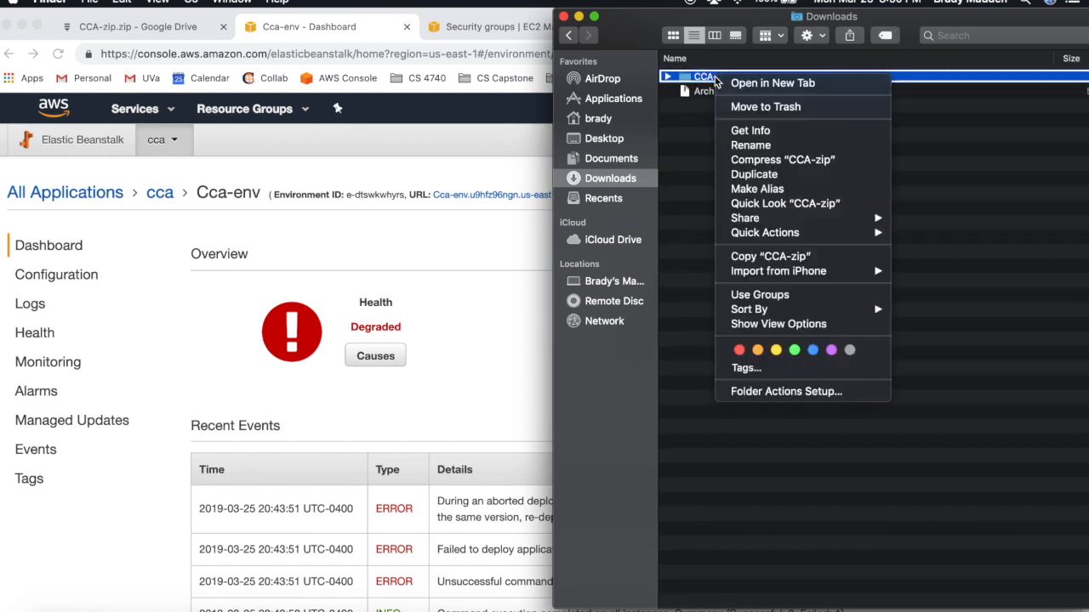
click(768, 105)
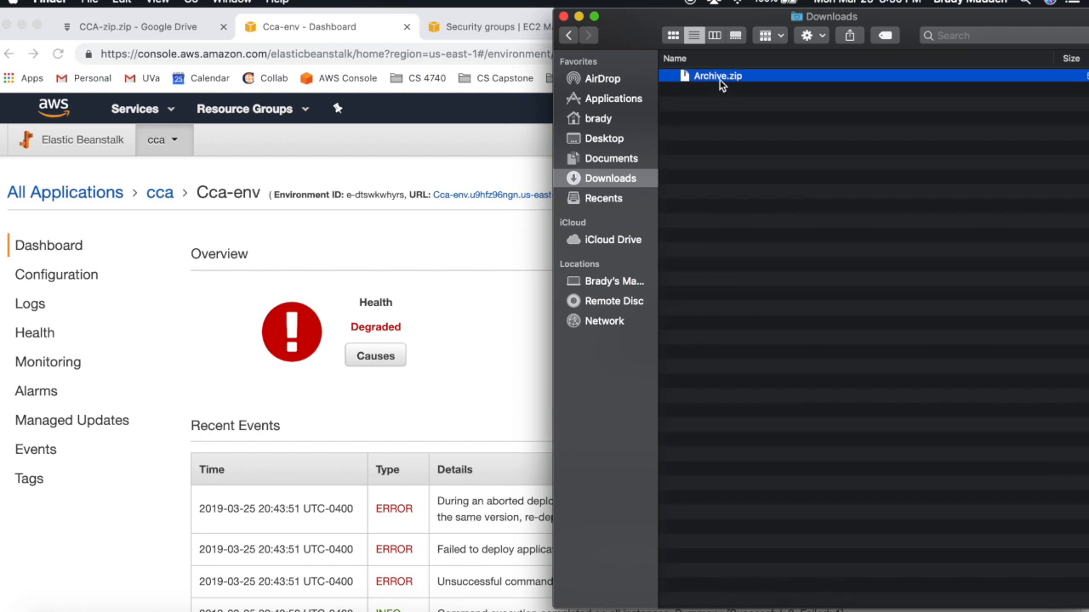
right_click(719, 78)
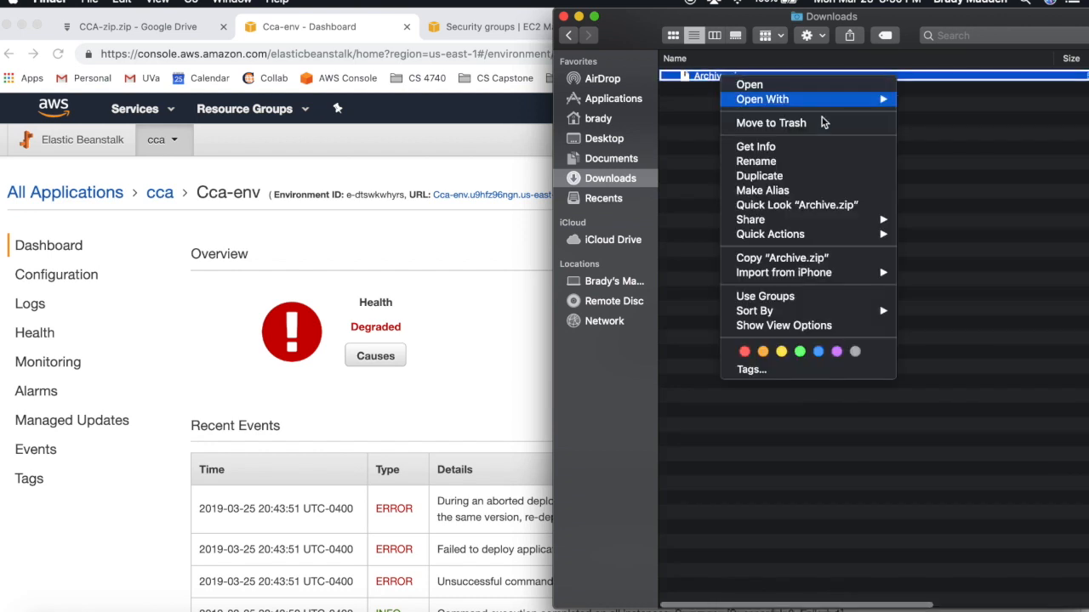
click(800, 161)
text(CCA)
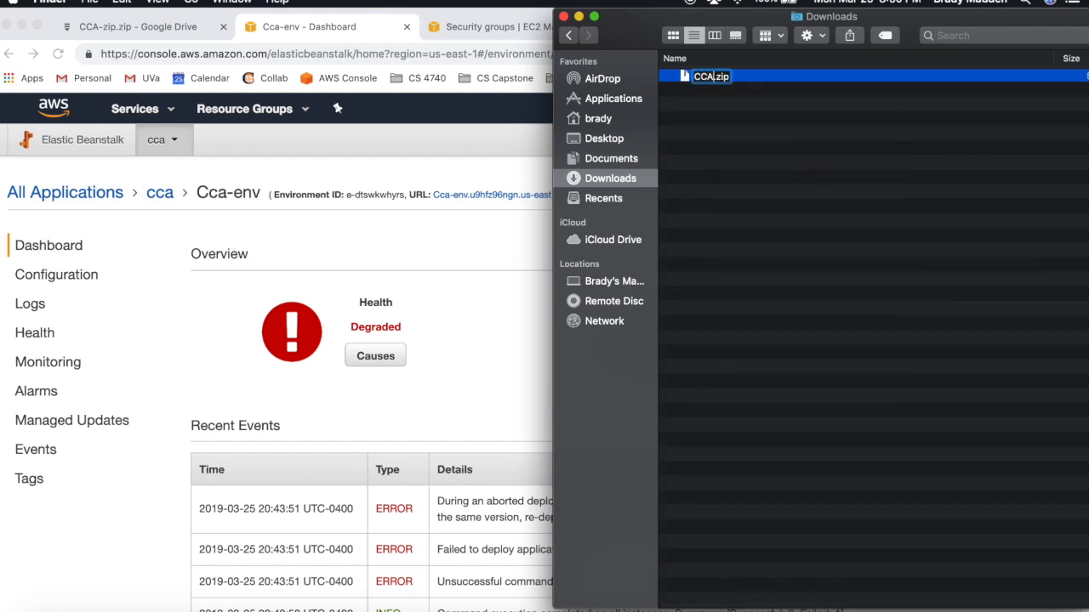
text(-zip)
key(BackSpace)
key(BackSpace)
key(BackSpace)
key(BackSpace)
text(-zip)
key(Return)
click(806, 220)
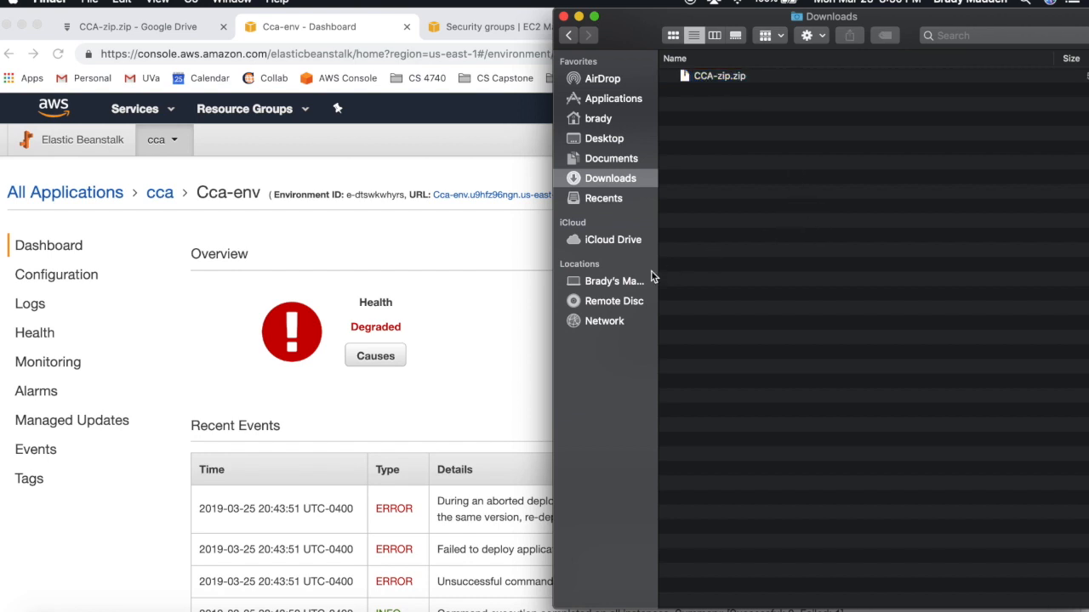
key(ctrl+Up)
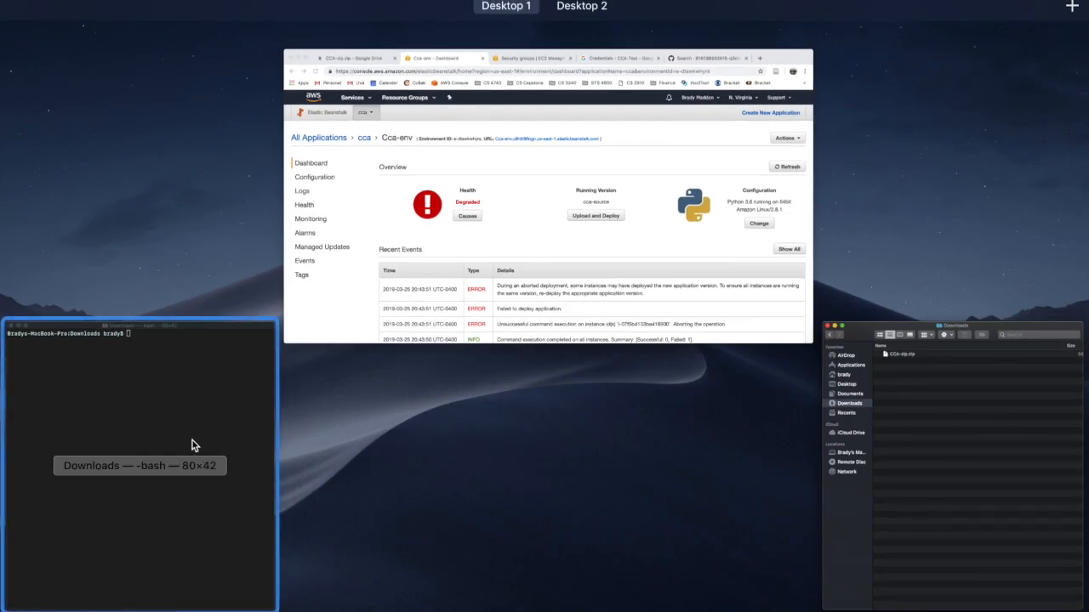
- Run 'zip -d CCA-zip.zip __MACOSX/\*' in Terminal to remove the __MACOSX entries
click(192, 441)
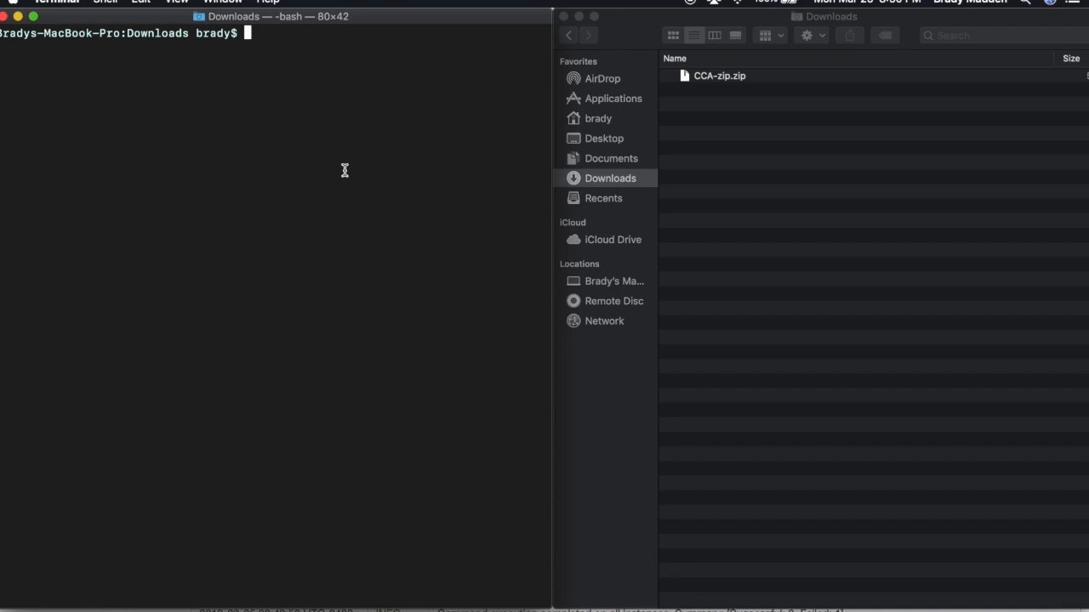
text(zip -d CCA-zip.zip __MACOSX/\*)
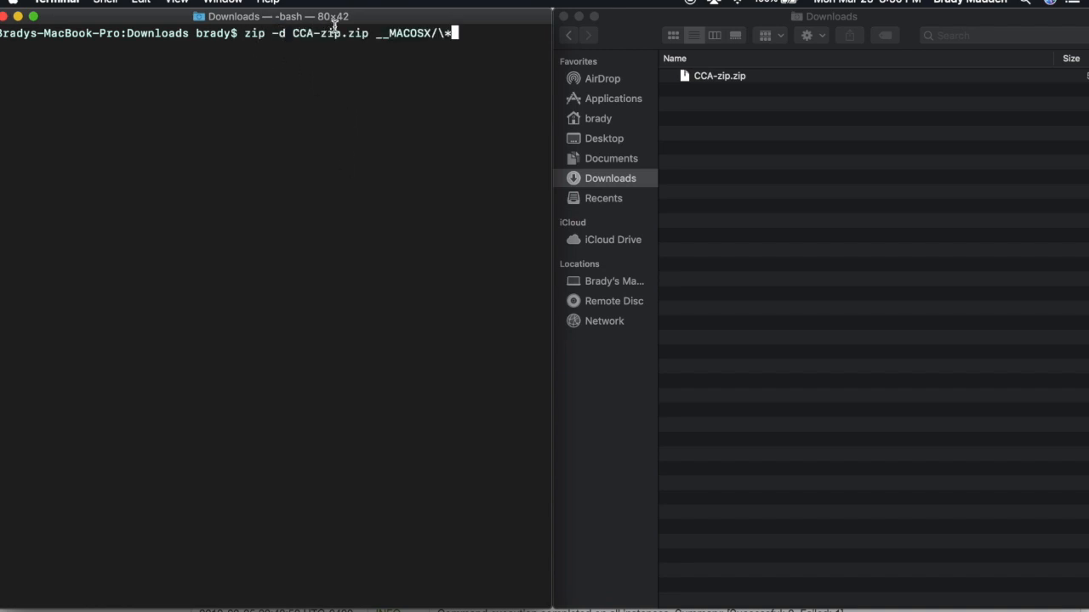
drag(291, 33, 365, 33)
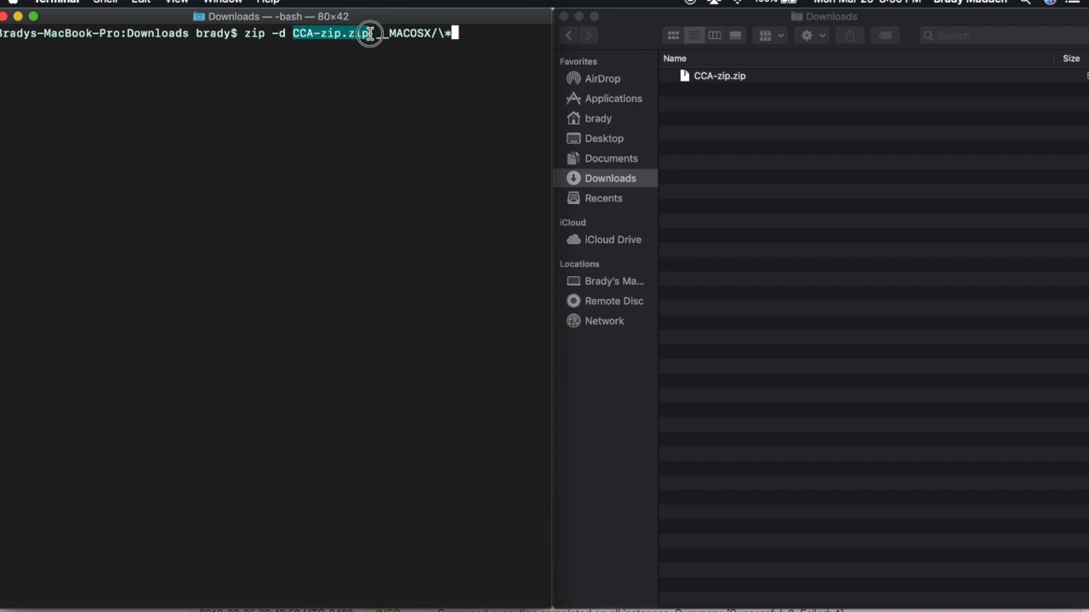
click(377, 35)
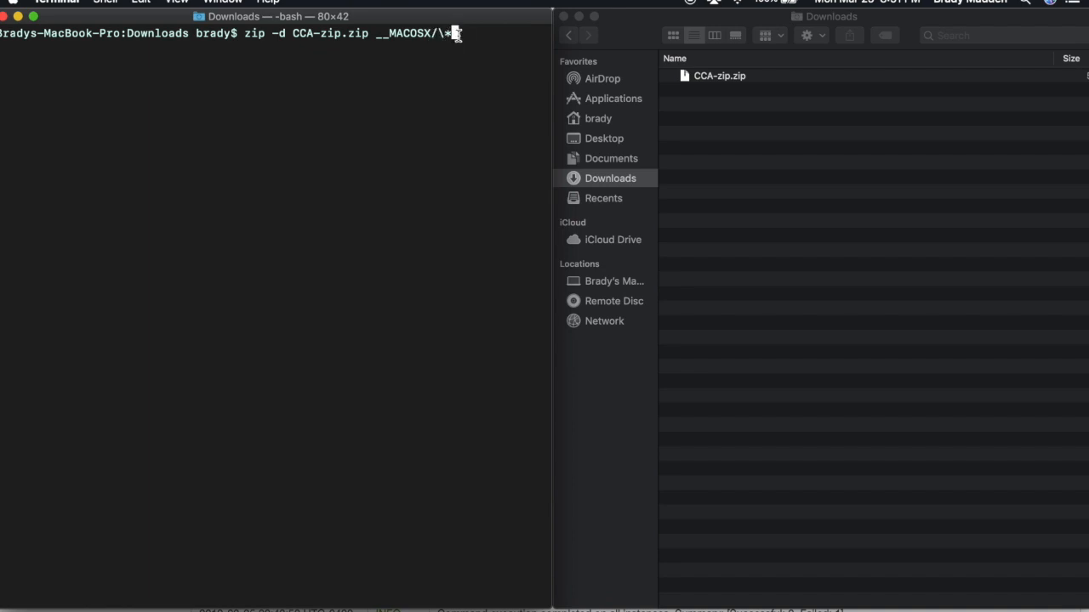
key(Return)
- Clear the terminal screen and return to the Chrome window
scroll(338, 113, up, 10)
scroll(338, 113, down, 10)
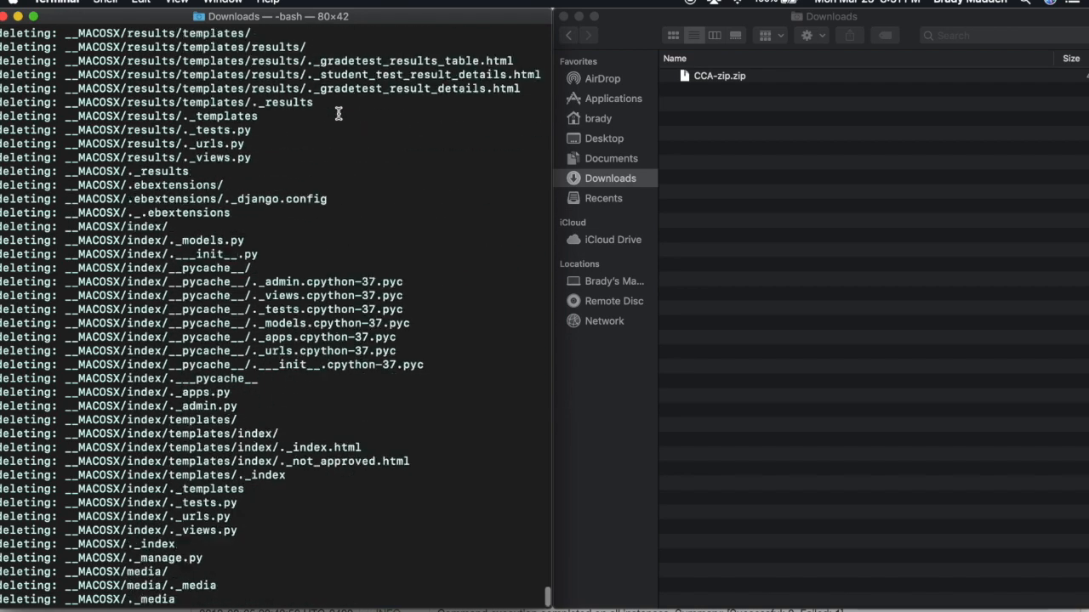
scroll(338, 113, down, 1)
text(clear)
key(Return)
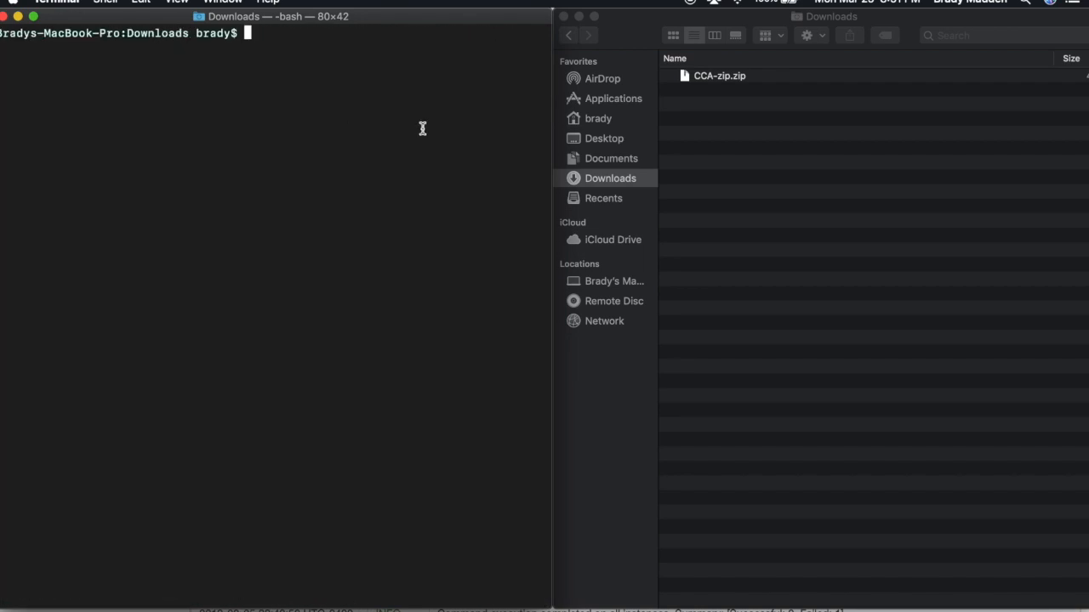
click(756, 145)
key(ctrl+Up)
click(624, 325)
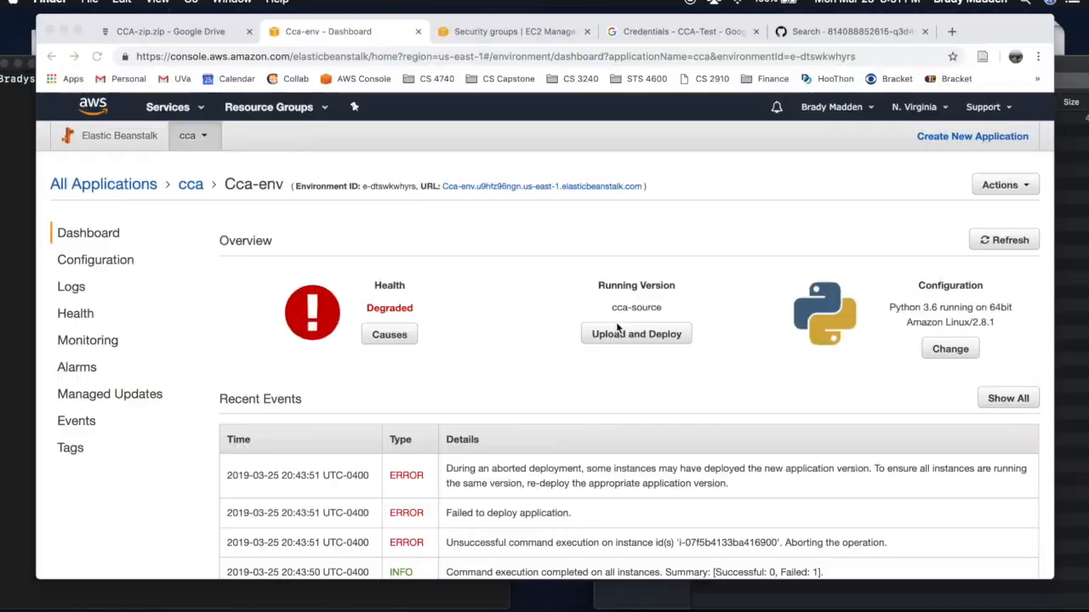
- Upload CCA-zip.zip as a new application version labelled cca-source-1
click(639, 358)
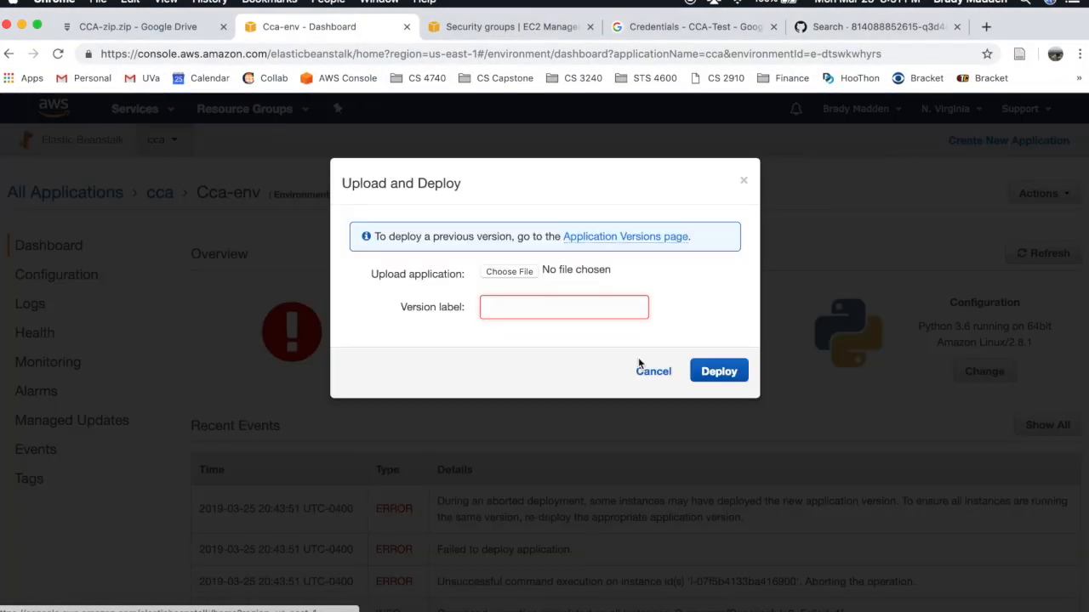
click(527, 274)
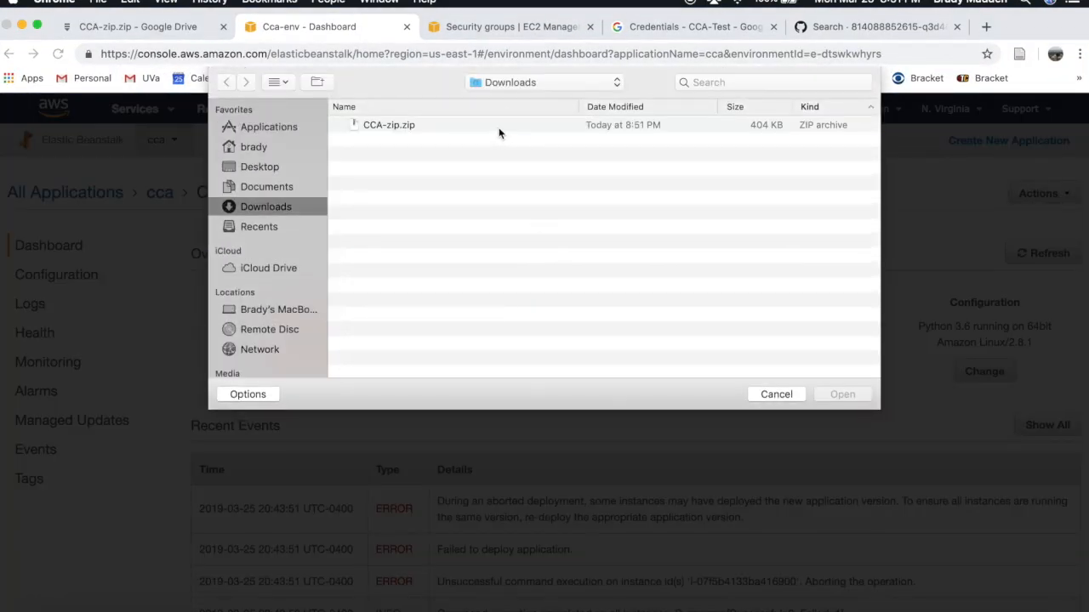
double_click(499, 128)
drag(526, 307, 476, 311)
text(cca-source)
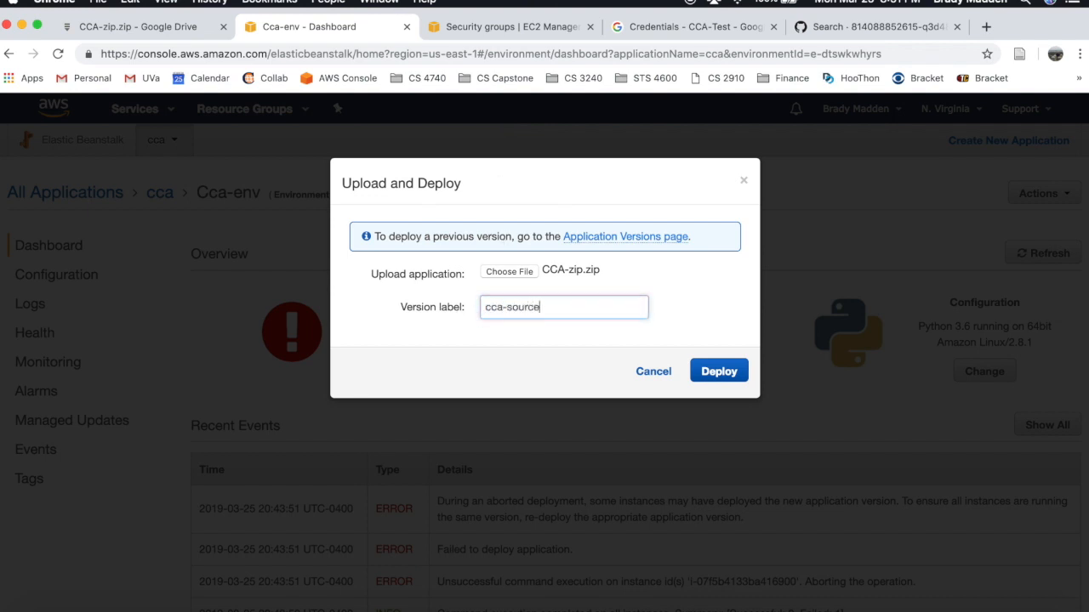
text(-1)
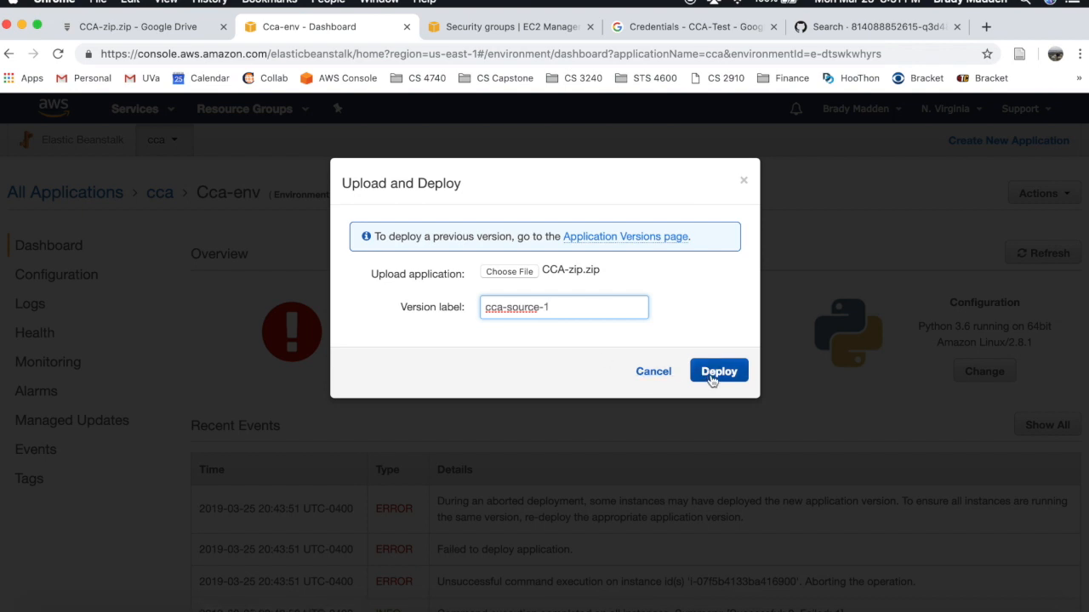
- Deploy cca-source-1 to Cca-env and wait for its health to return to Ok
click(711, 376)
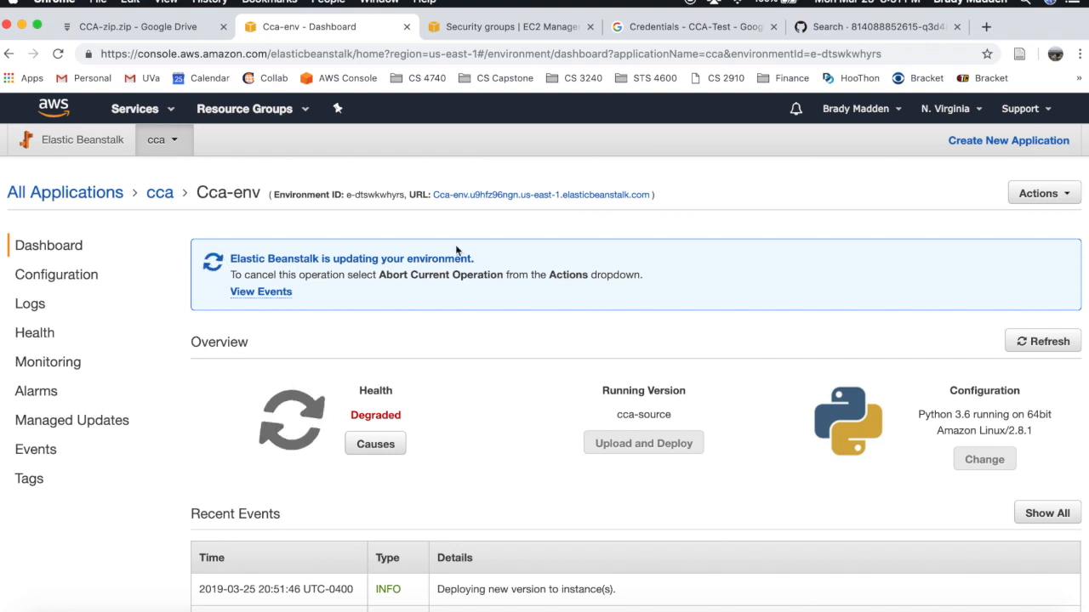
drag(231, 258, 486, 257)
click(554, 259)
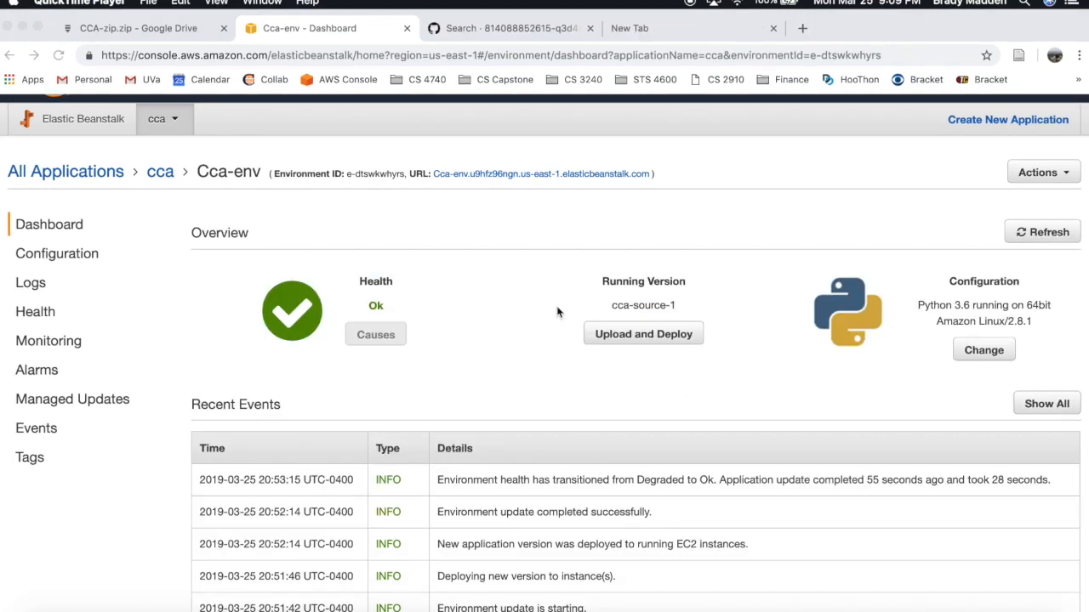
scroll(557, 312, up, 1)
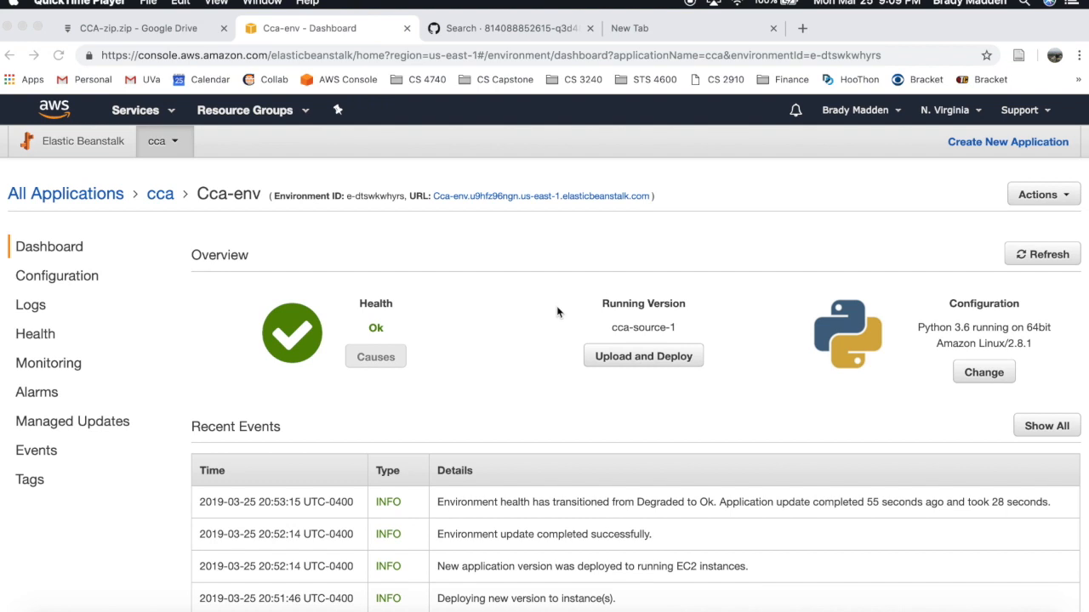
click(376, 327)
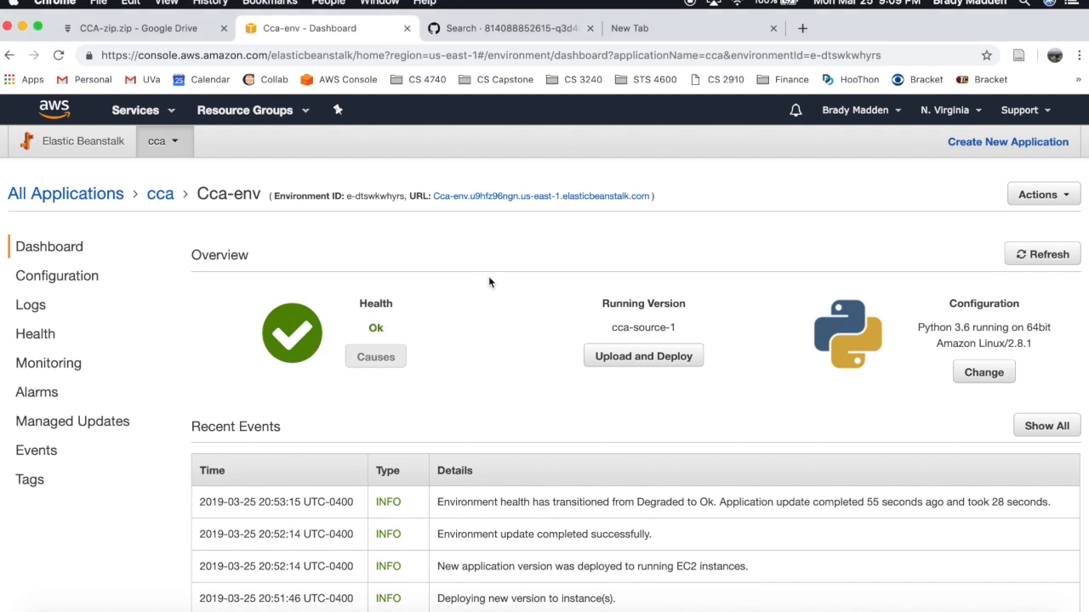
- Open the Cca-env site from its URL and check it while it loads
click(525, 198)
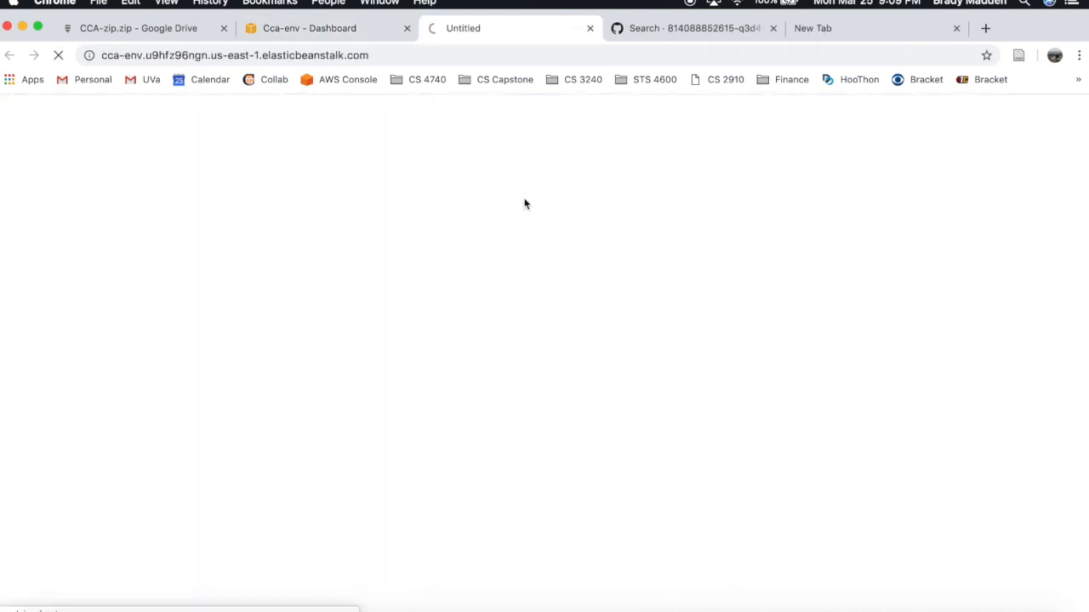
click(359, 38)
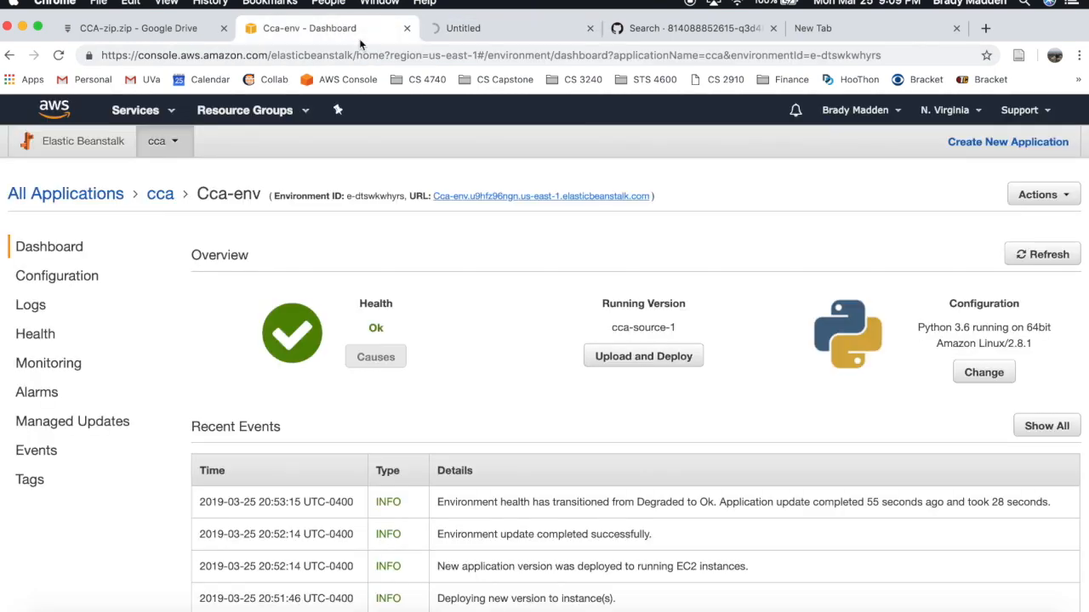
click(525, 38)
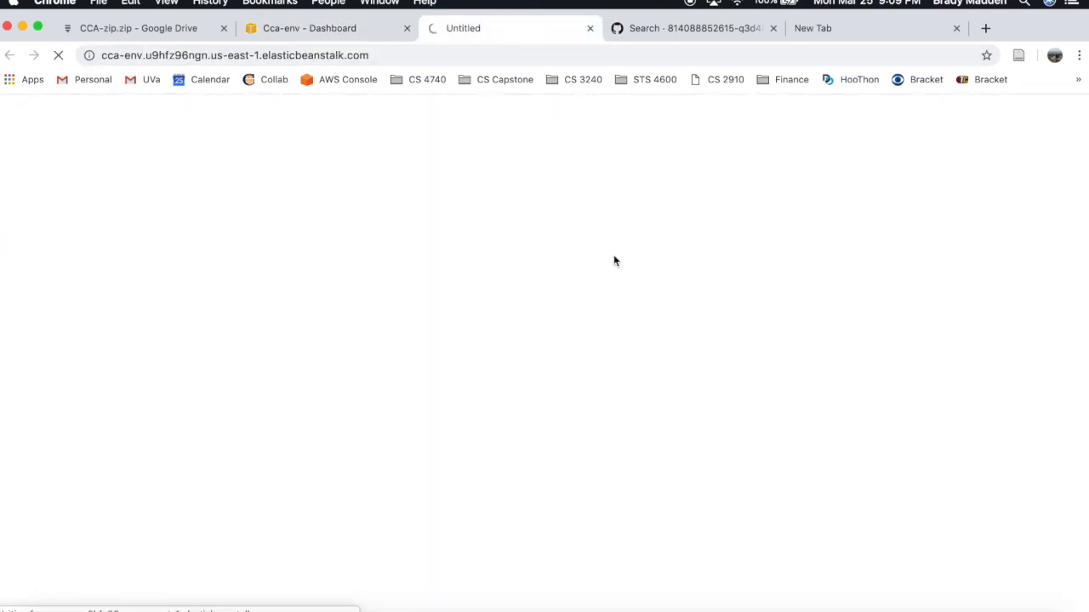
click(332, 35)
scroll(541, 323, down, 2)
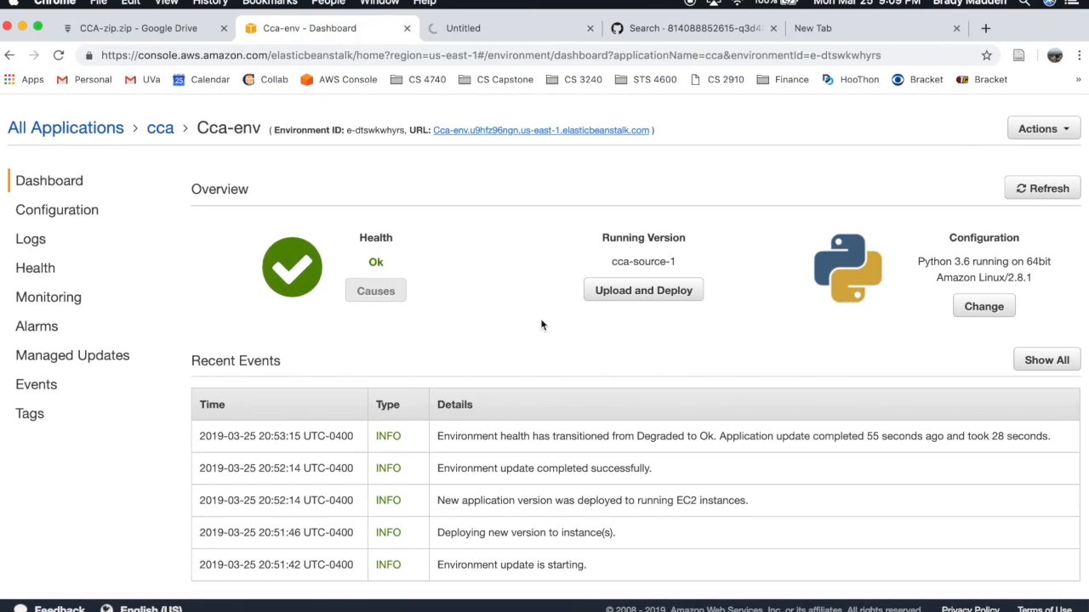
scroll(541, 324, up, 2)
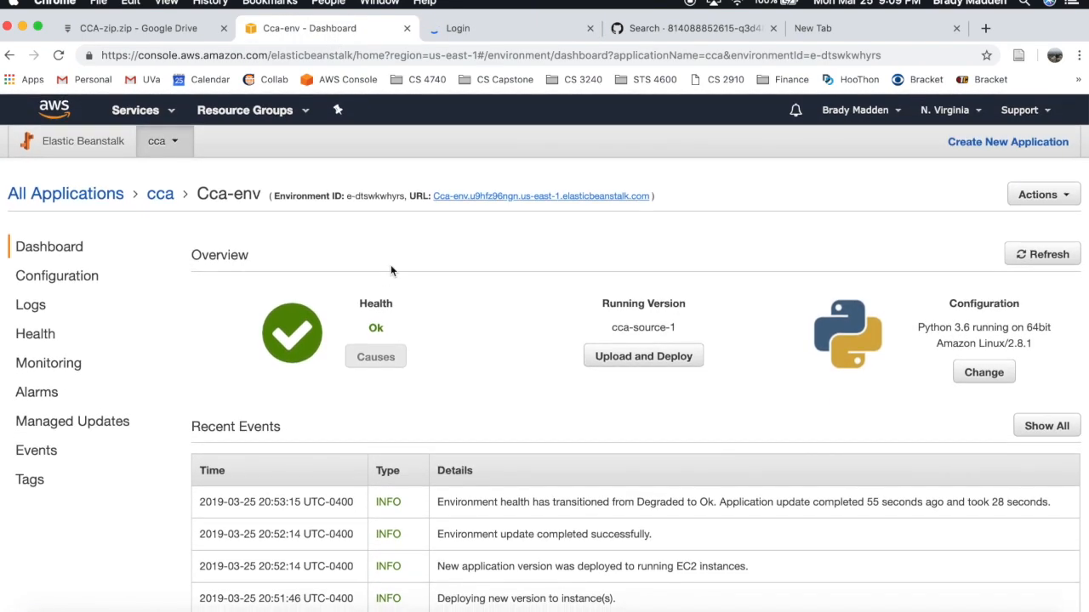
- Confirm the site serves the Community Christian Academy login page, then enter console.developers.google.com in a new tab
click(518, 37)
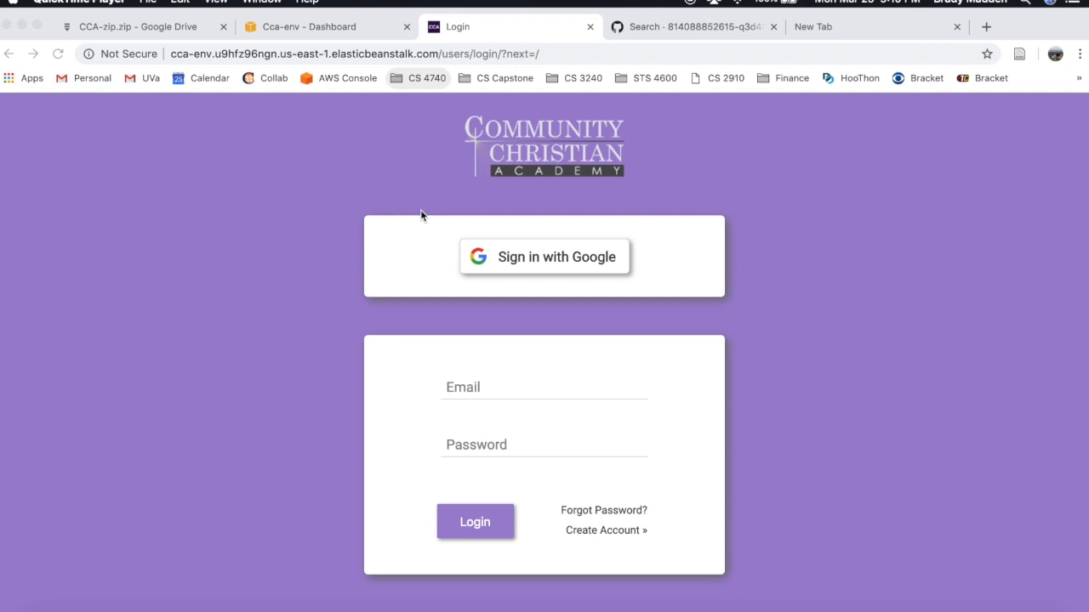
click(670, 250)
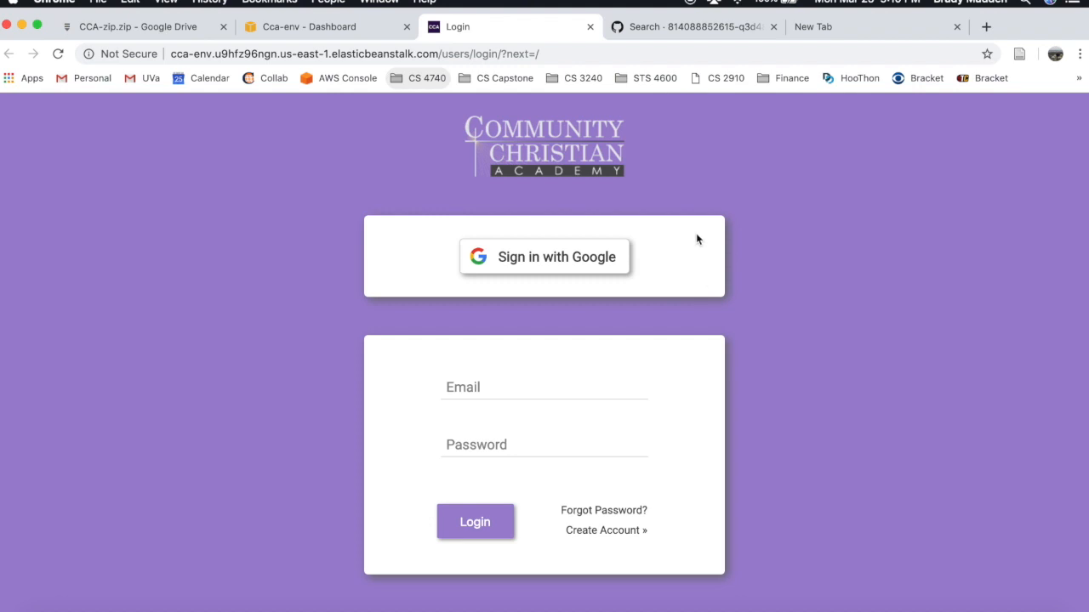
click(303, 29)
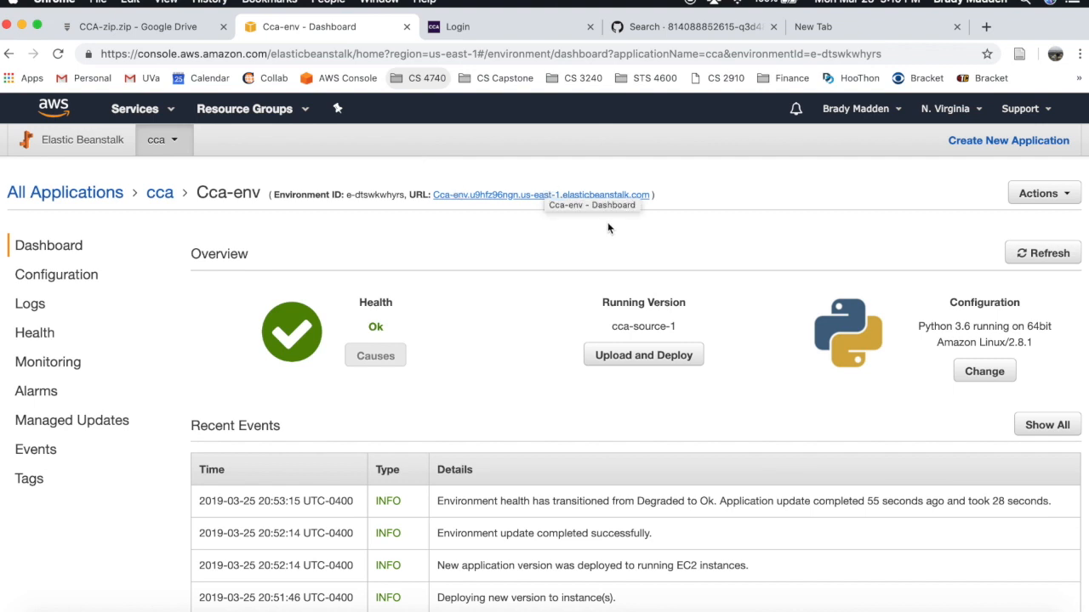
click(561, 29)
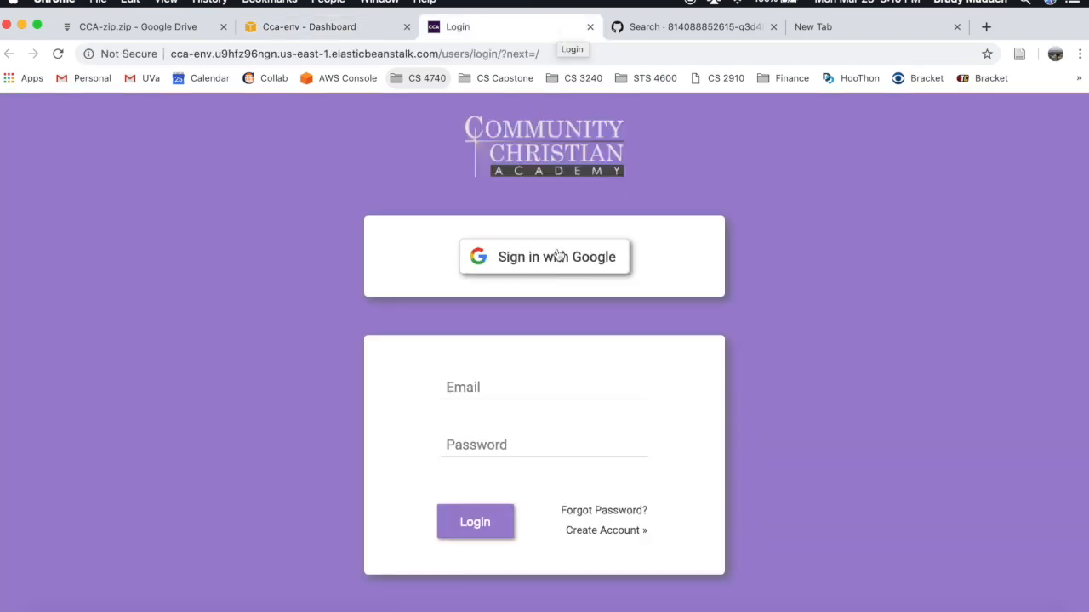
click(817, 29)
click(787, 50)
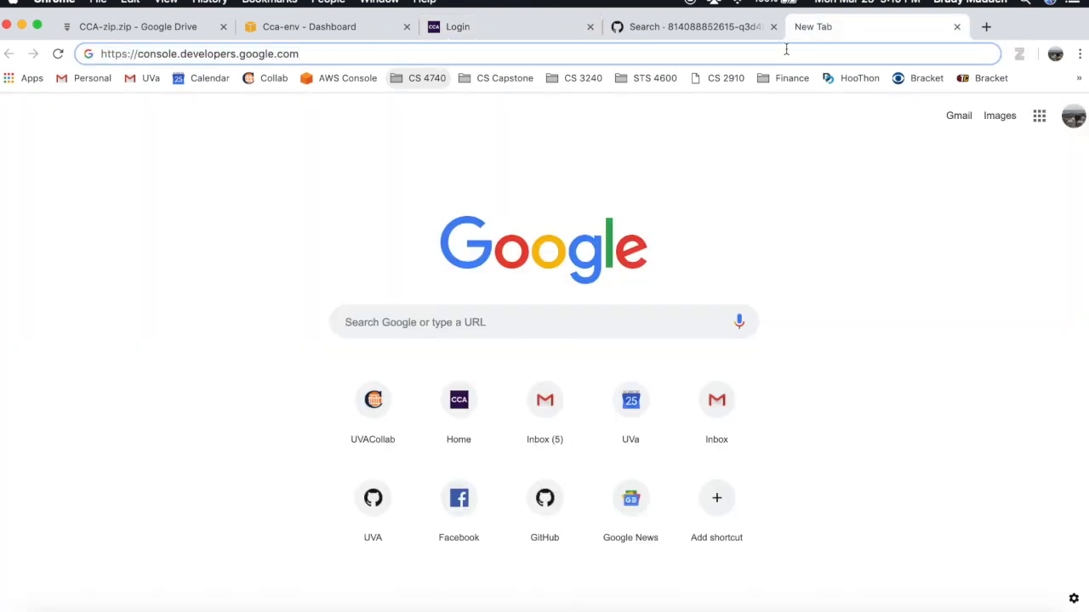
- Load the Google developer console and check the signed-in account
key(Return)
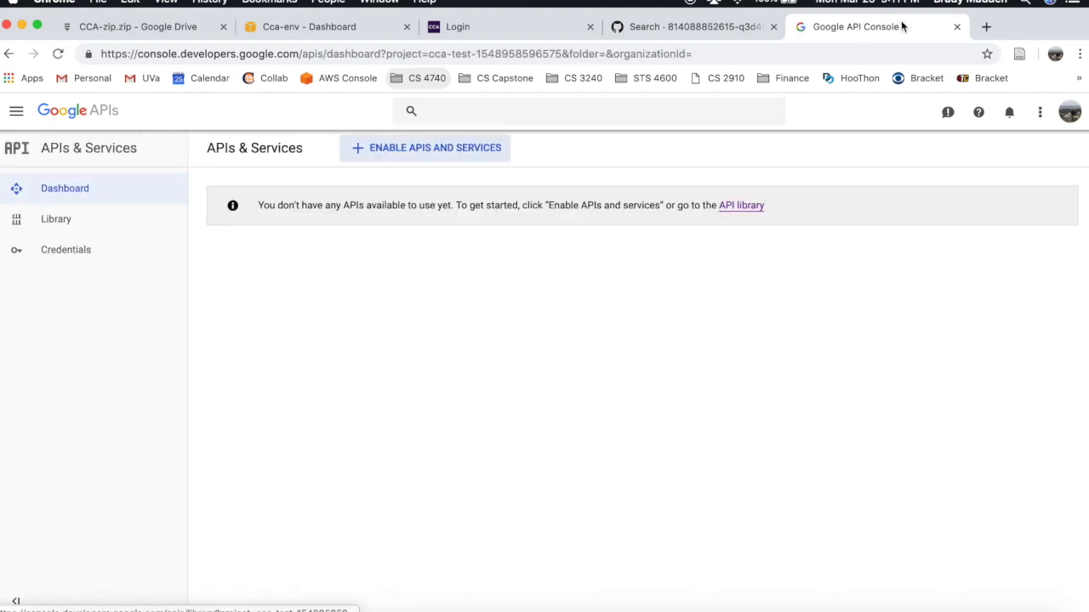
click(1062, 117)
click(1062, 116)
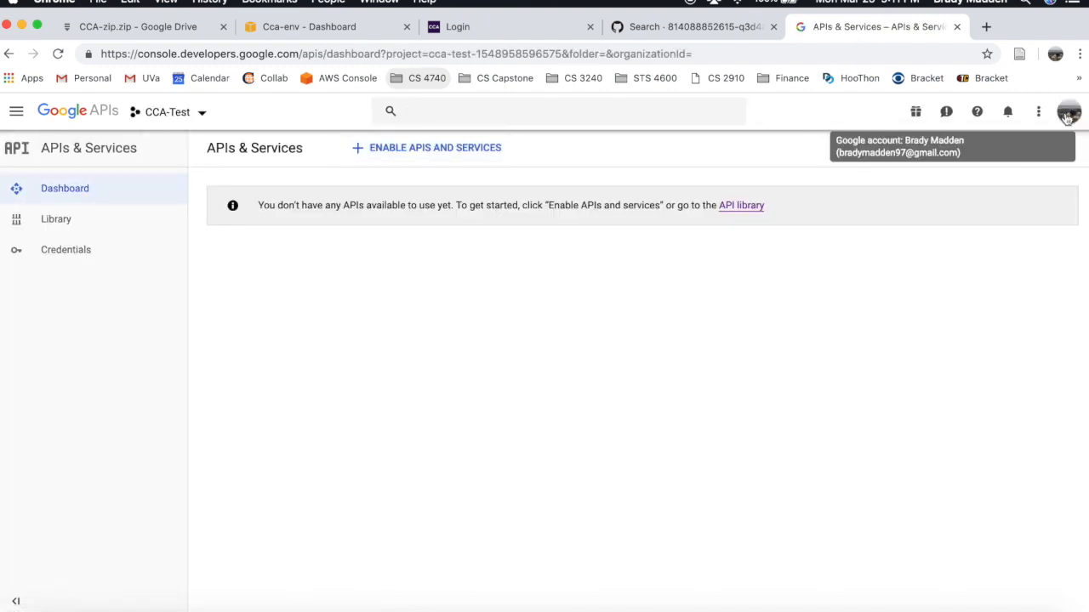
- Create a new project named cca-example, then view CCA-Test's credentials
click(201, 112)
click(746, 161)
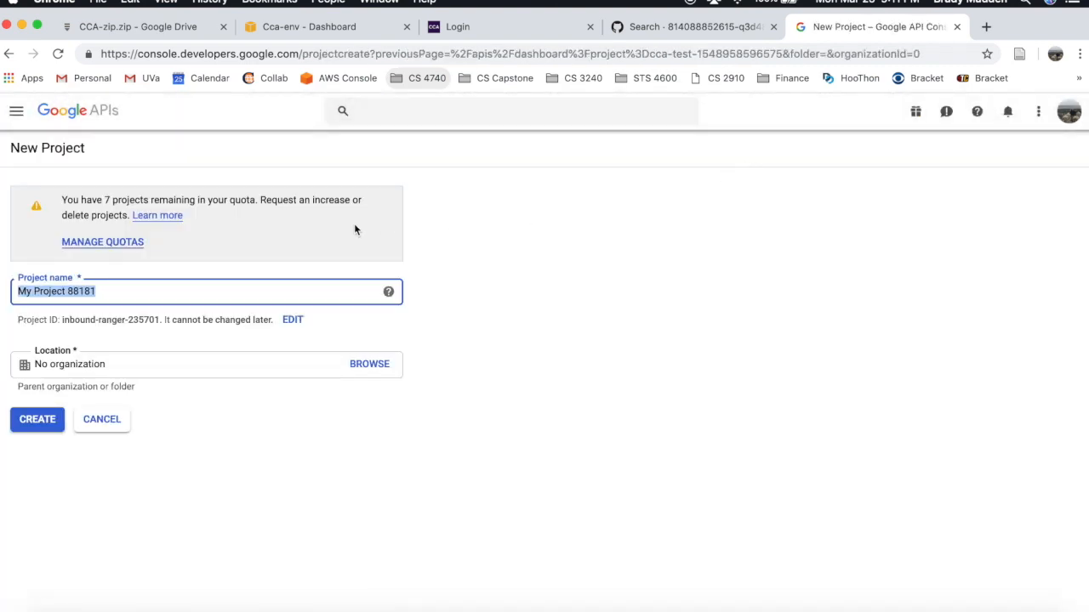
text(cca-example)
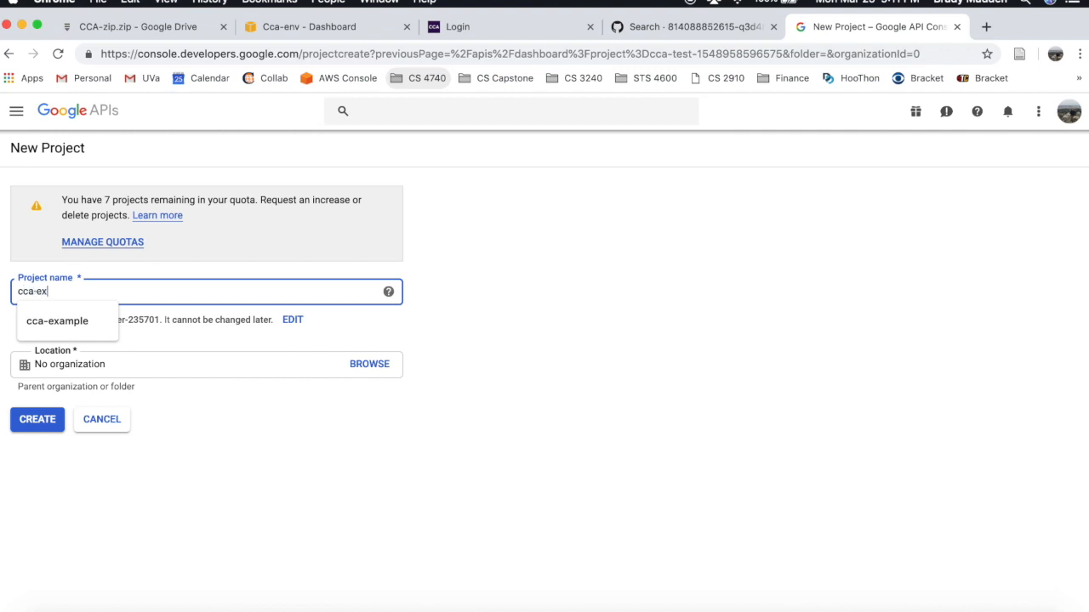
click(437, 300)
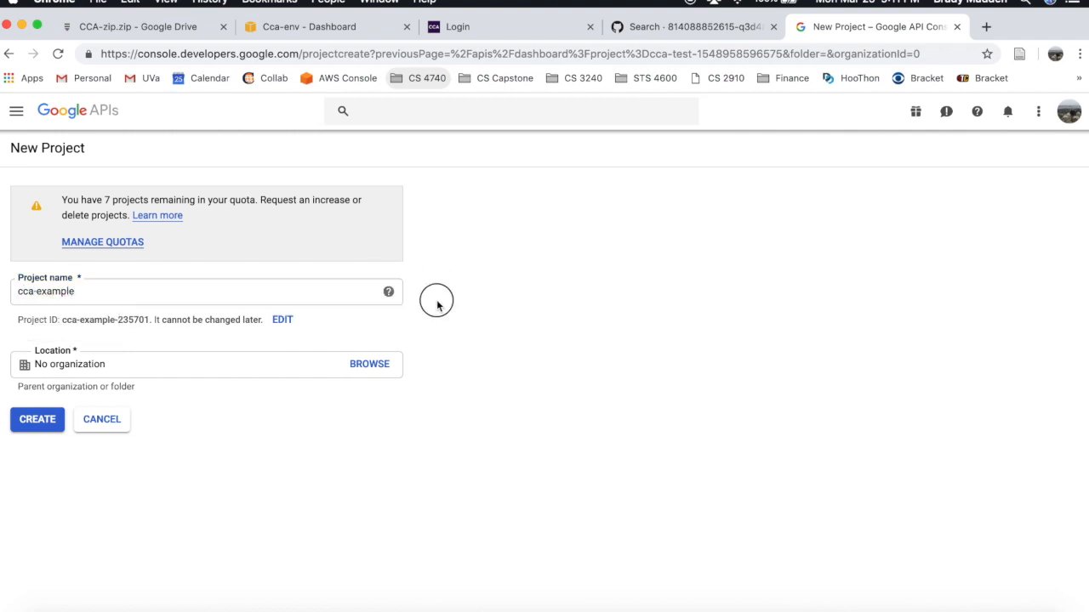
click(48, 430)
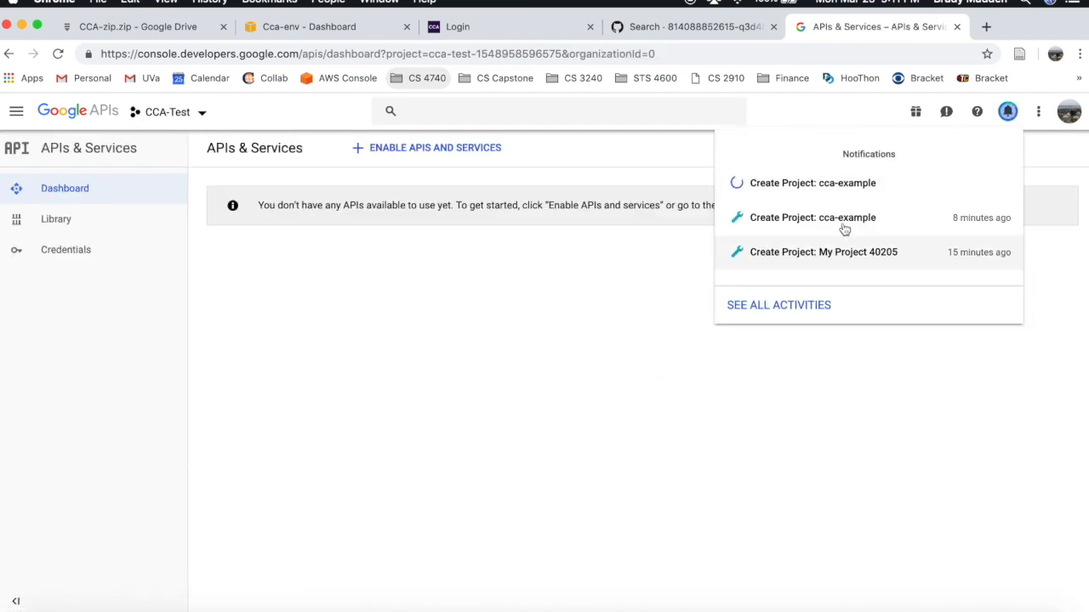
click(1008, 113)
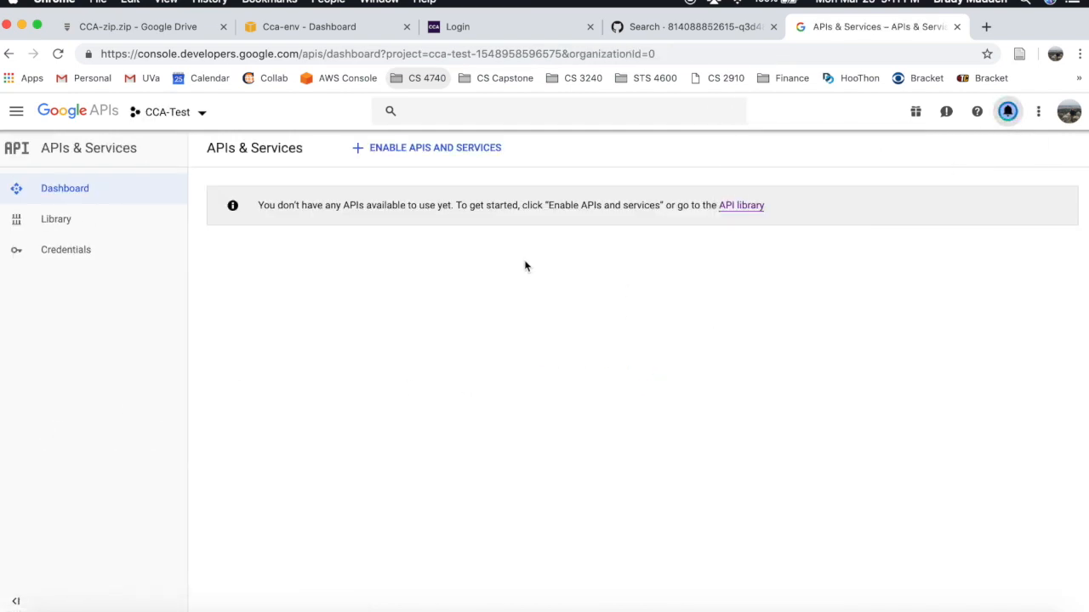
click(62, 255)
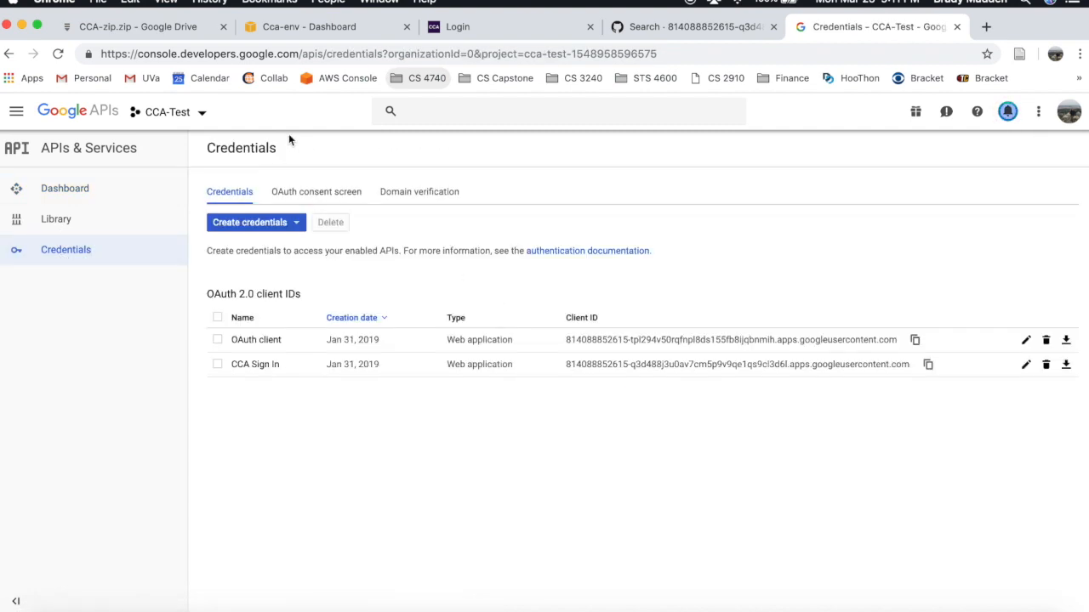
- Open the new cca-example project from its creation notification
click(204, 113)
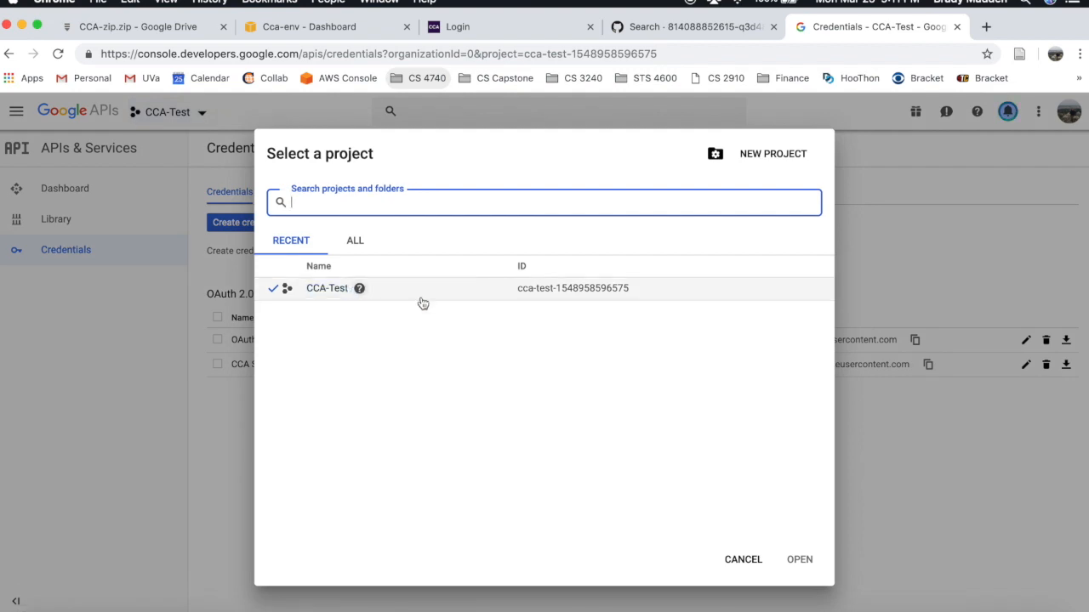
click(927, 112)
click(1007, 111)
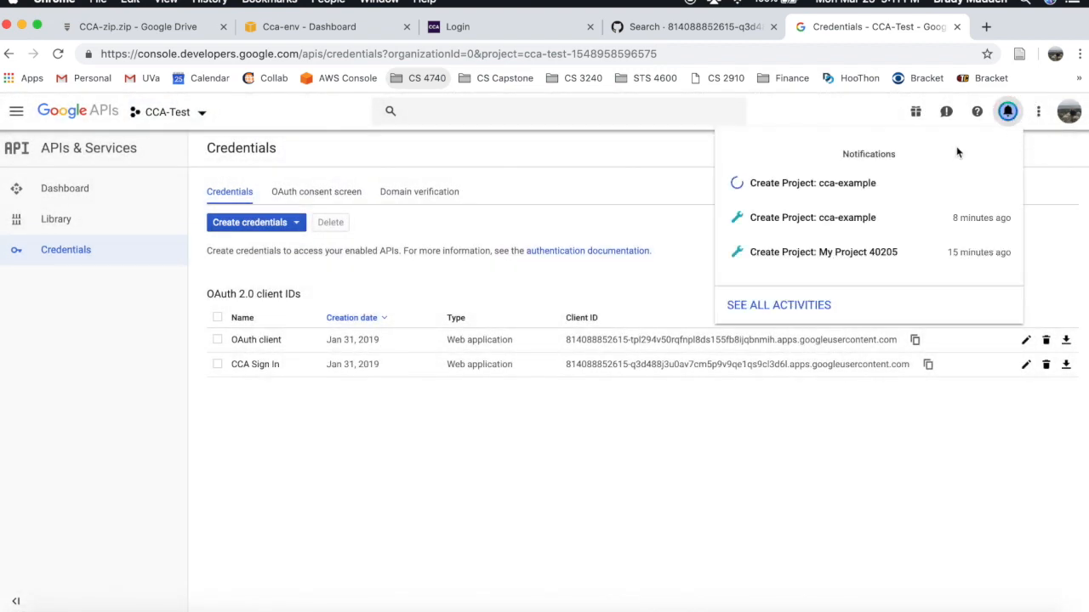
click(837, 183)
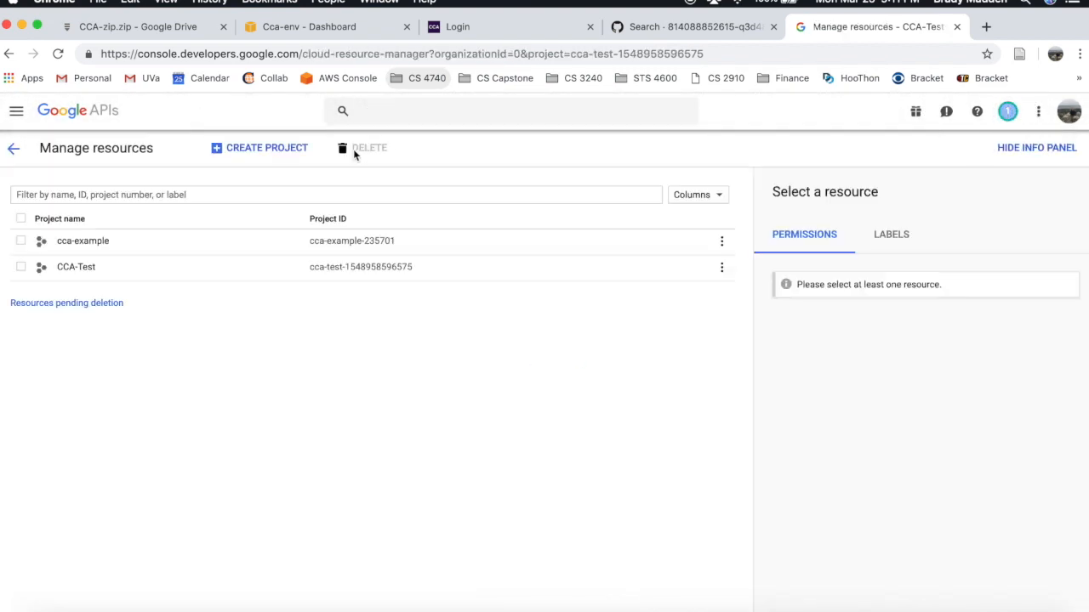
click(96, 244)
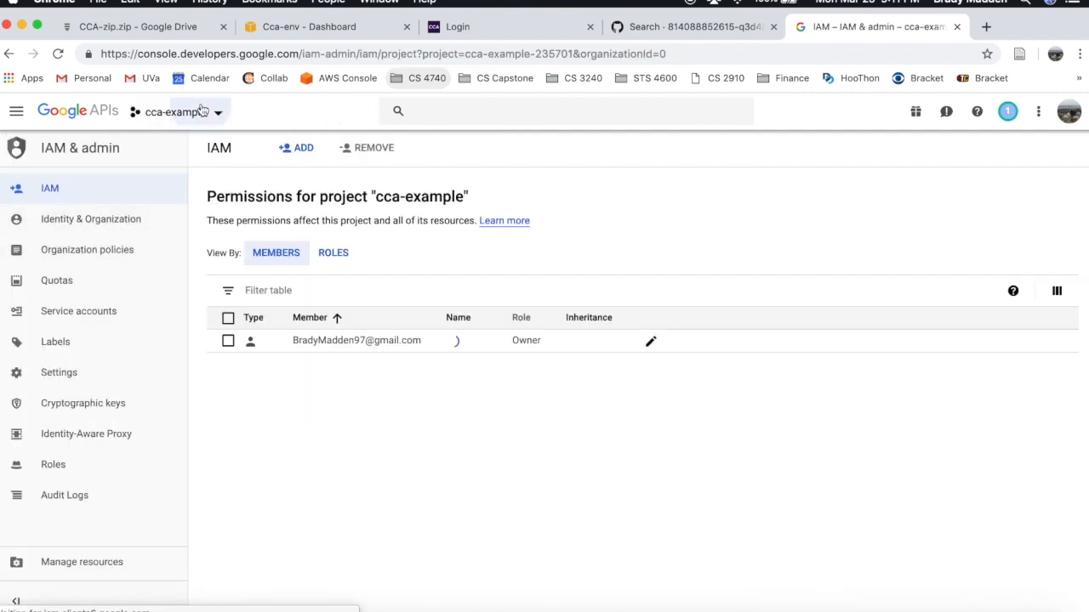
- Switch to cca-example in the project picker and open its APIs & Services Credentials page
click(201, 111)
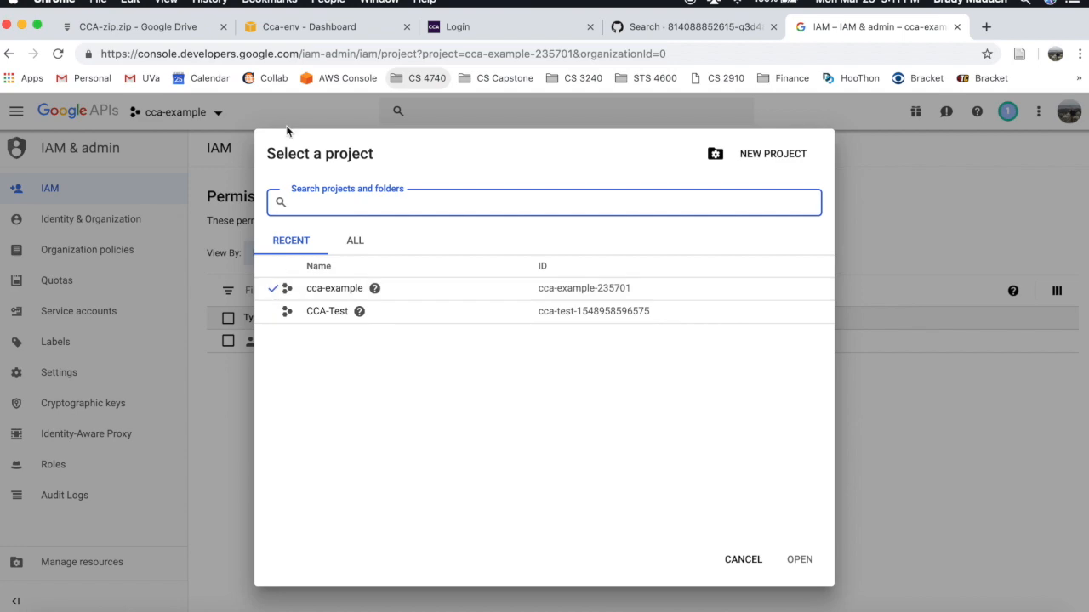
click(289, 111)
click(200, 118)
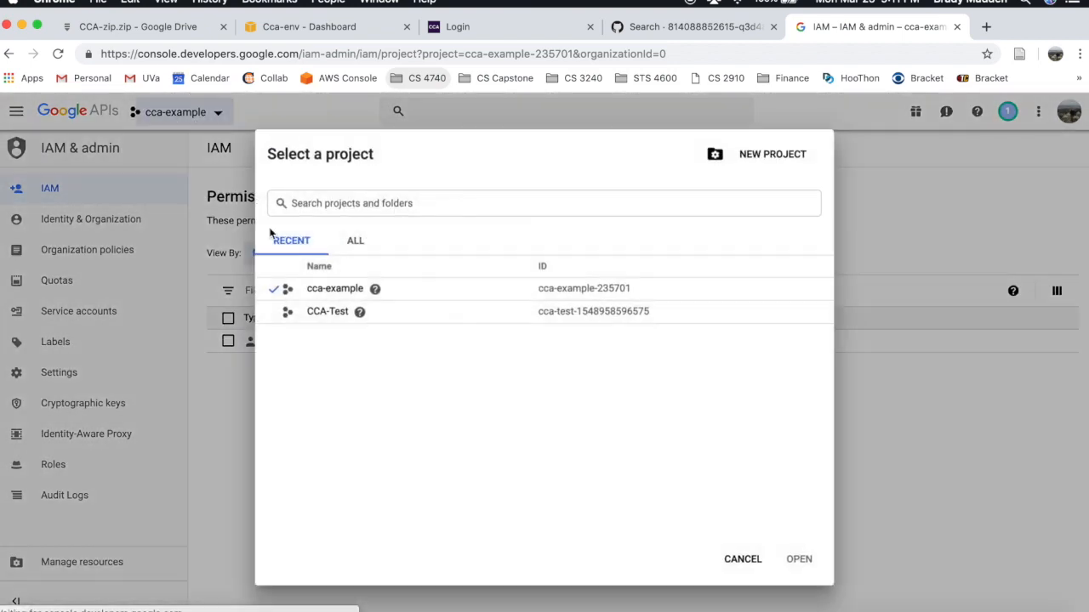
click(312, 289)
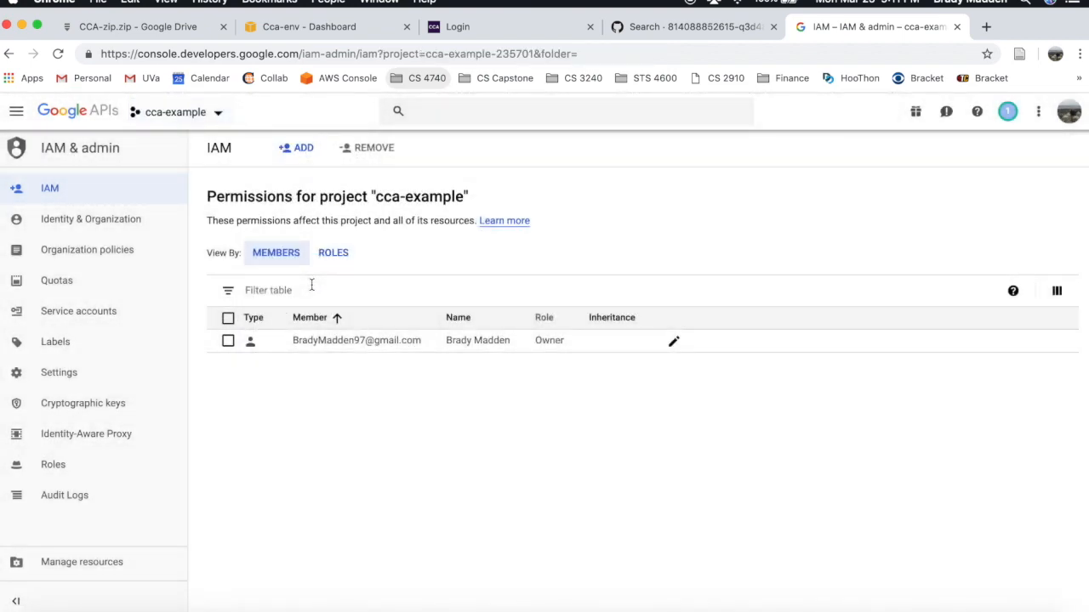
click(16, 114)
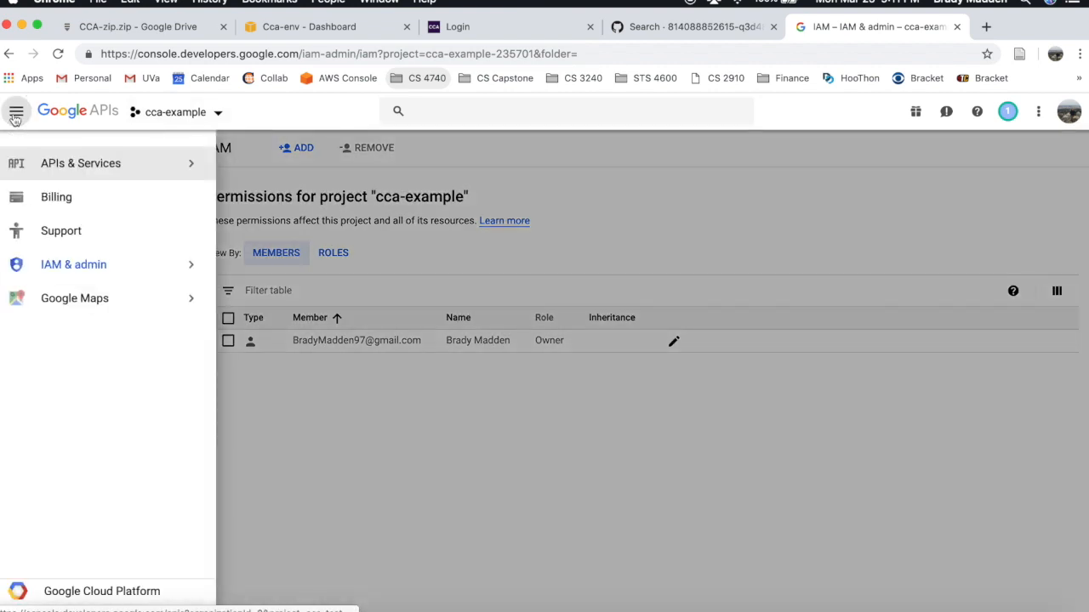
mouse_move(155, 168)
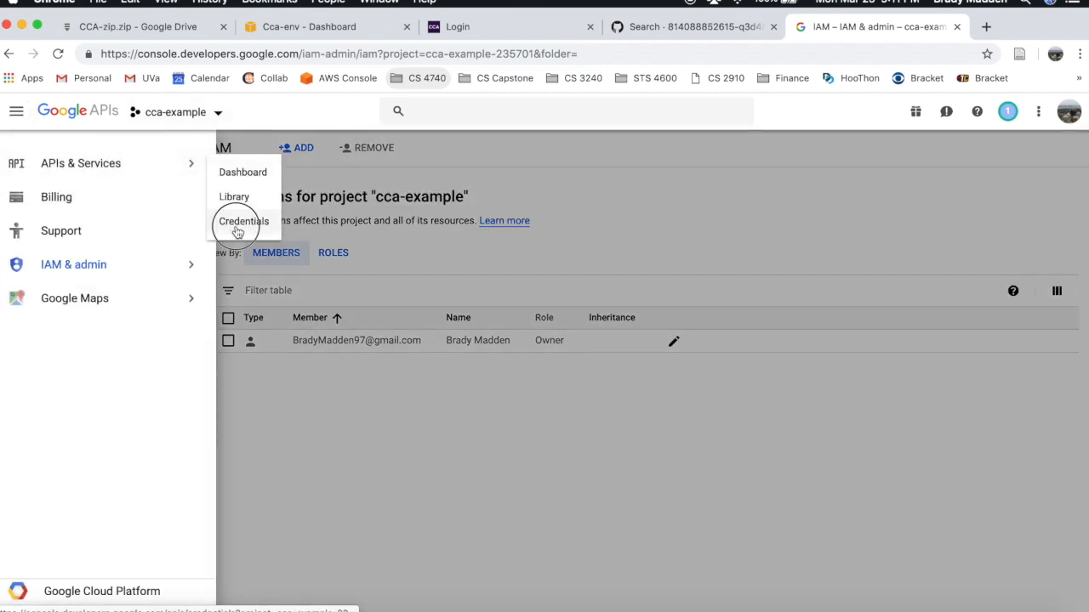
click(237, 226)
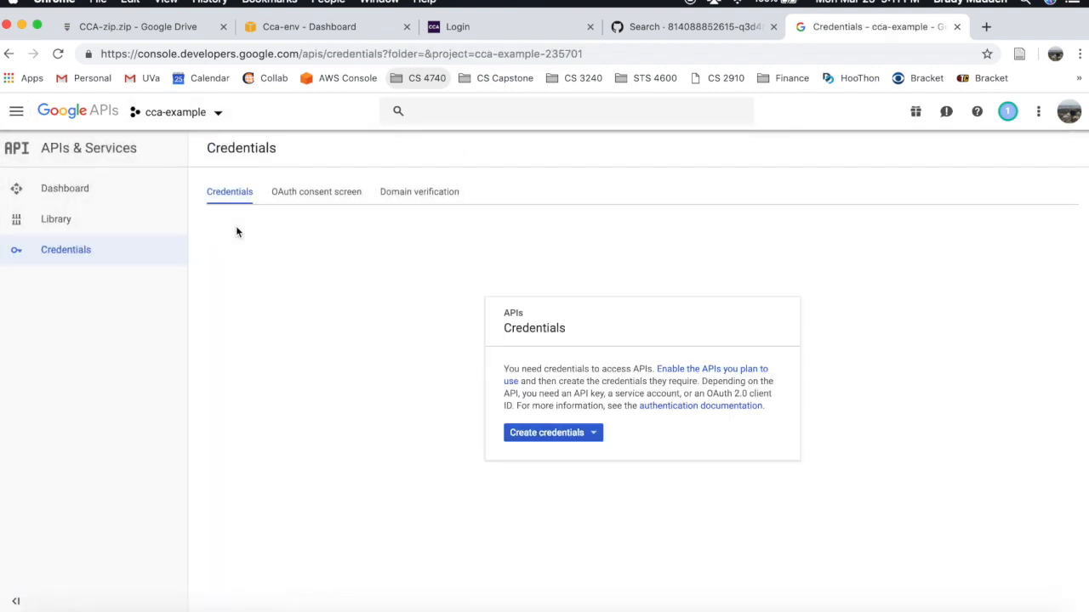
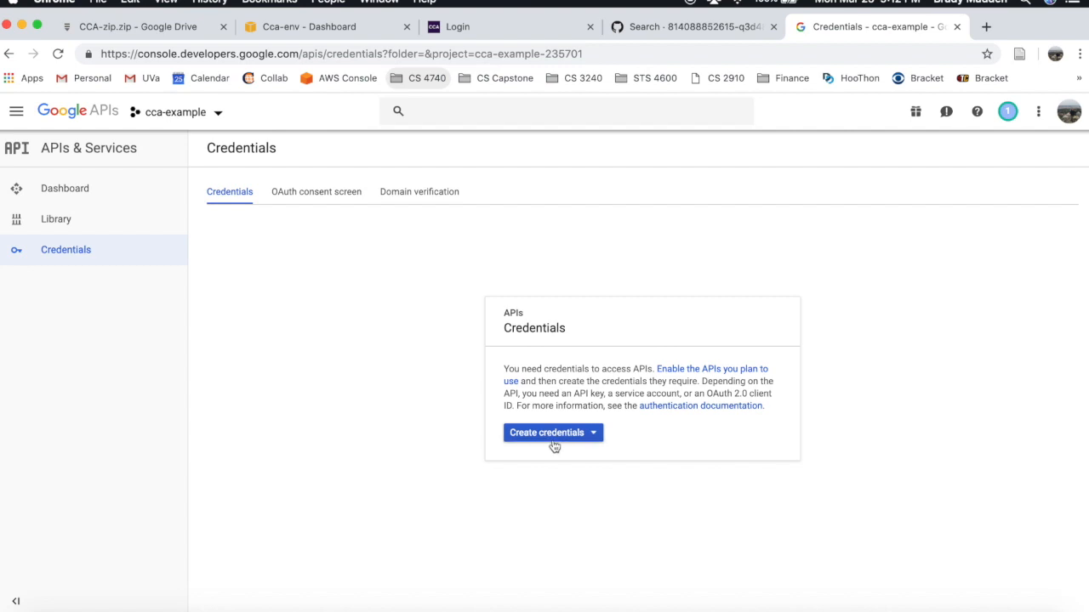
- Start a new OAuth client ID credential and go to the required consent screen setup
click(555, 436)
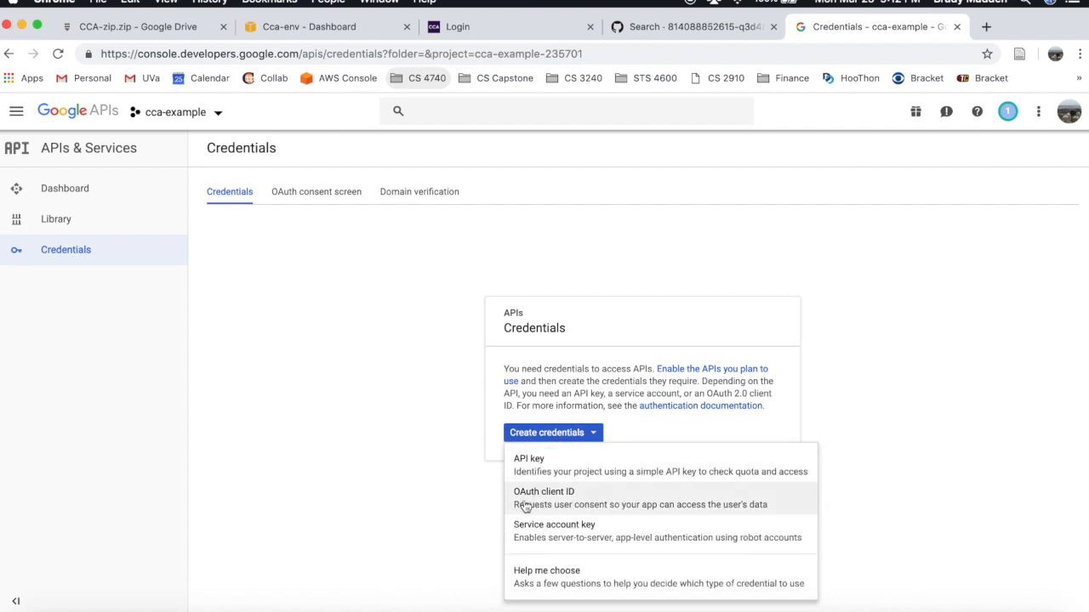
click(593, 506)
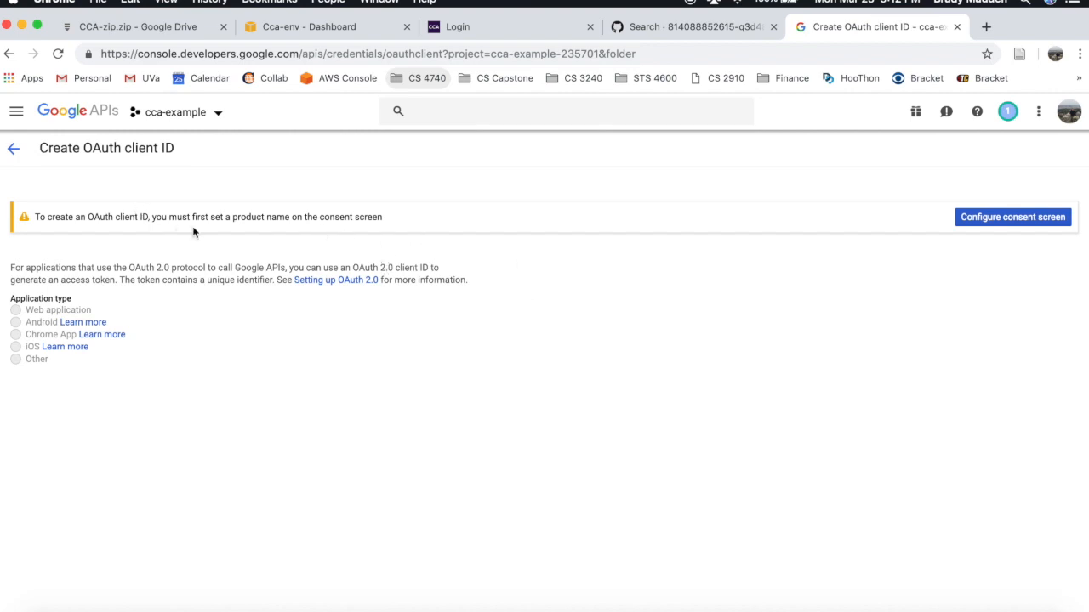
click(988, 220)
- Enter CCA as the consent screen's application name
click(288, 362)
text(CCA)
scroll(361, 350, down, 10)
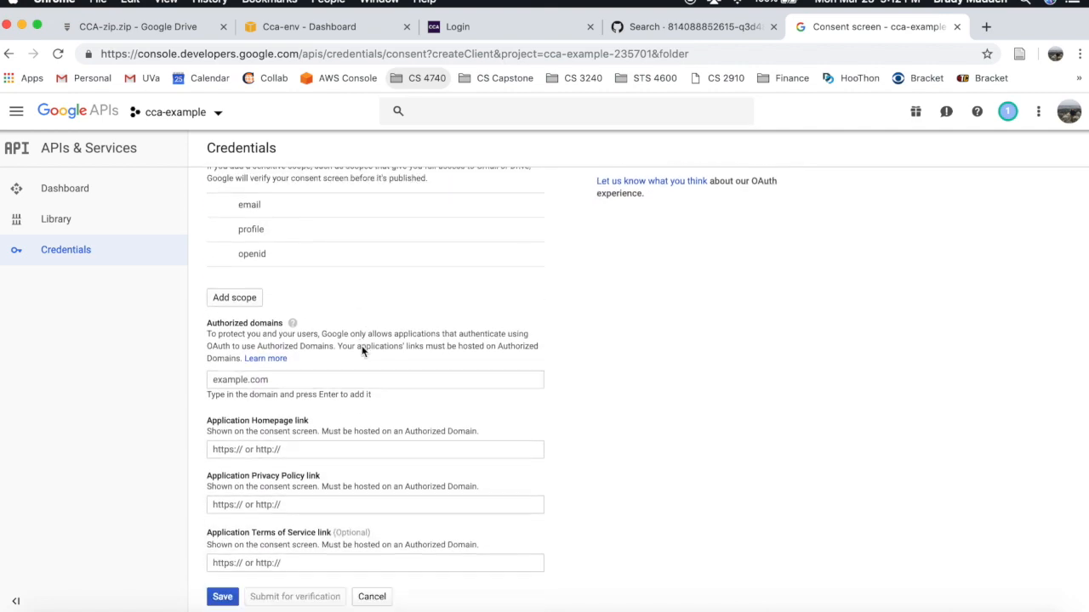
- Copy the live Elastic Beanstalk site's login page address
click(366, 27)
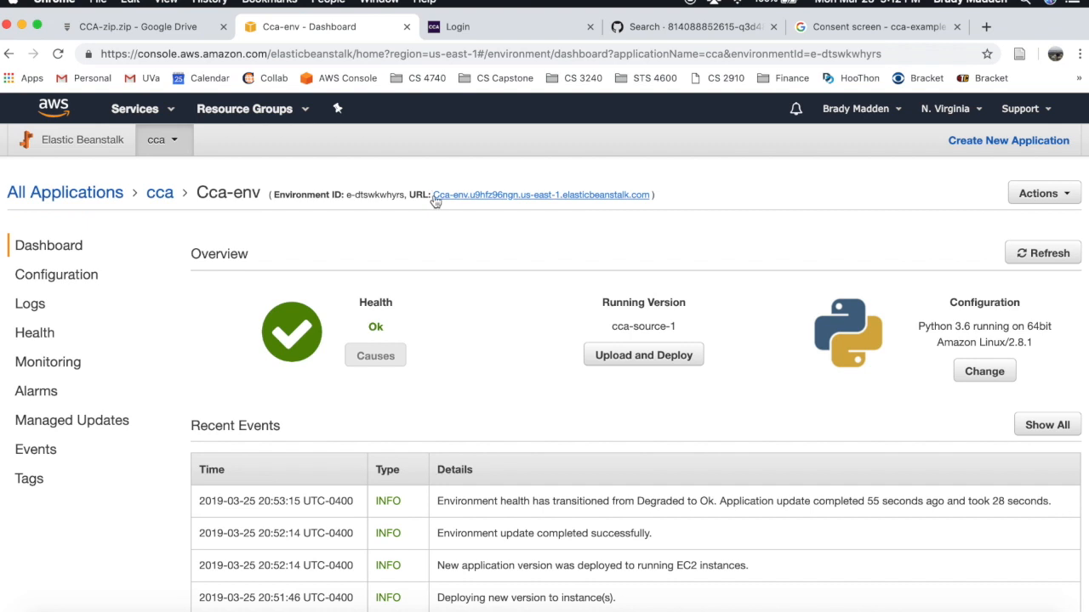
click(522, 32)
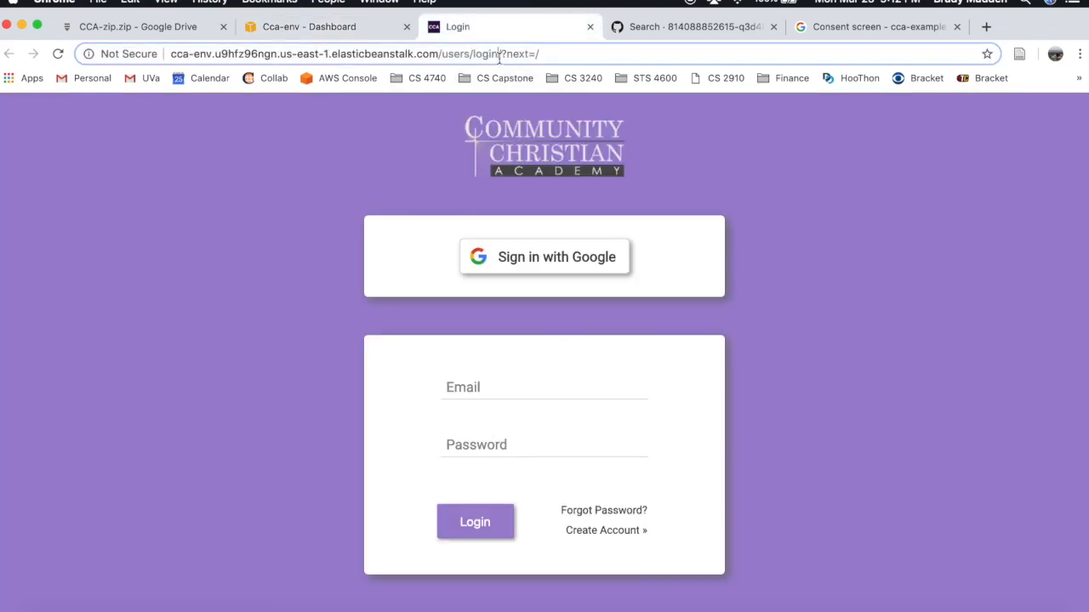
click(499, 54)
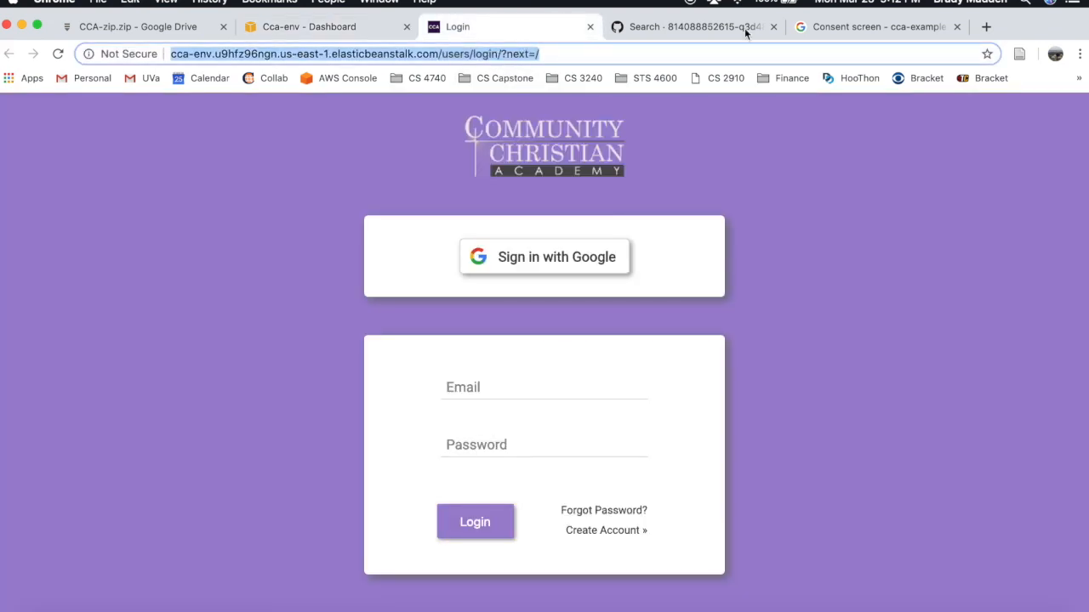
click(863, 30)
click(409, 382)
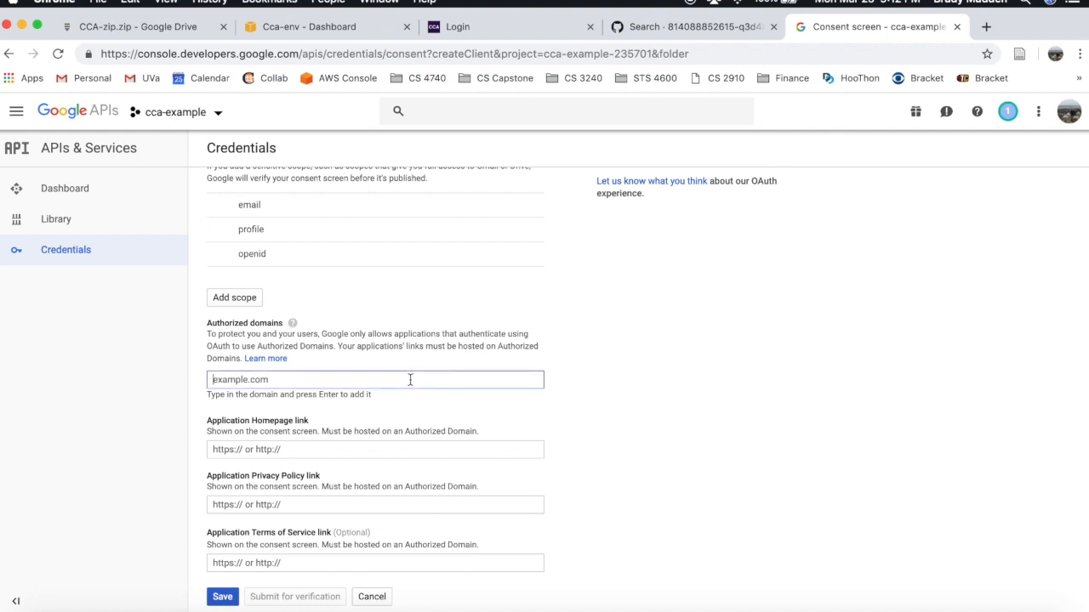
text(http://cca-env.u9hfz96ngn.us-east-1.elasticbeanstalk.com/users/login/?next=/)
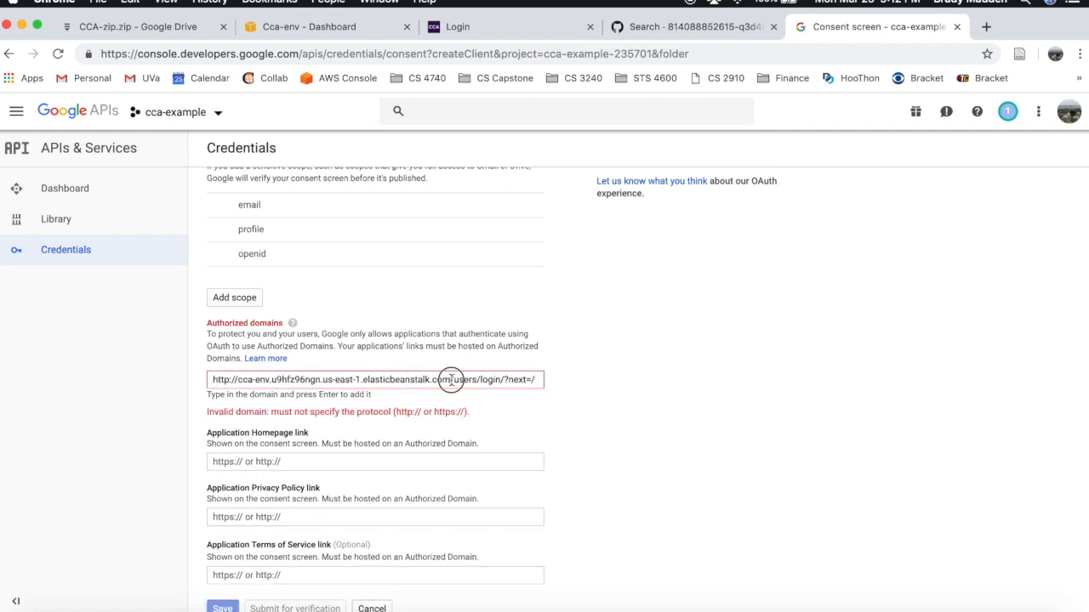
drag(450, 380, 556, 381)
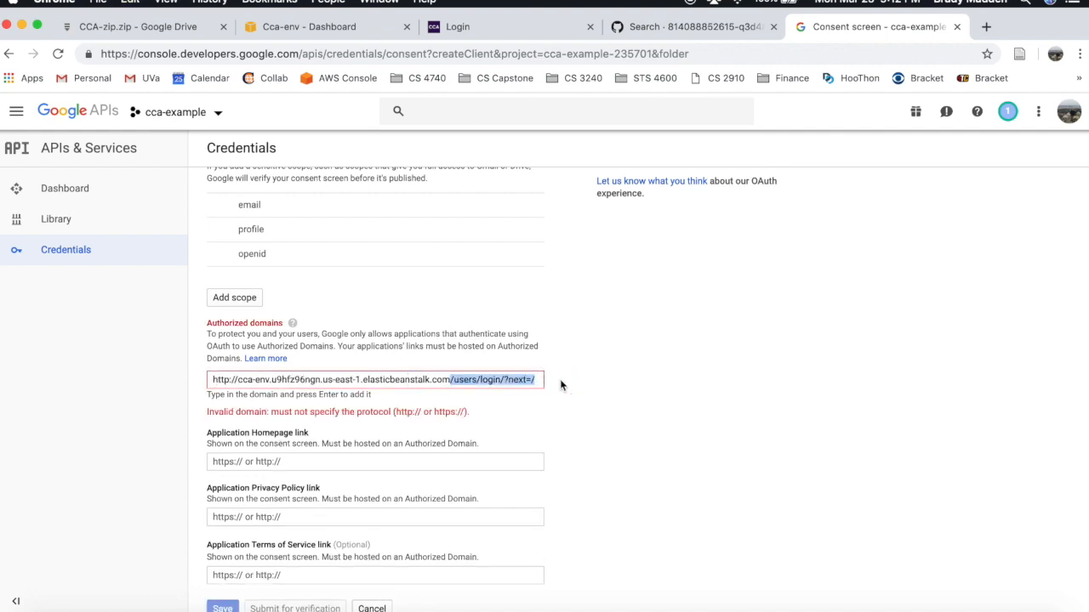
key(BackSpace)
drag(239, 379, 171, 387)
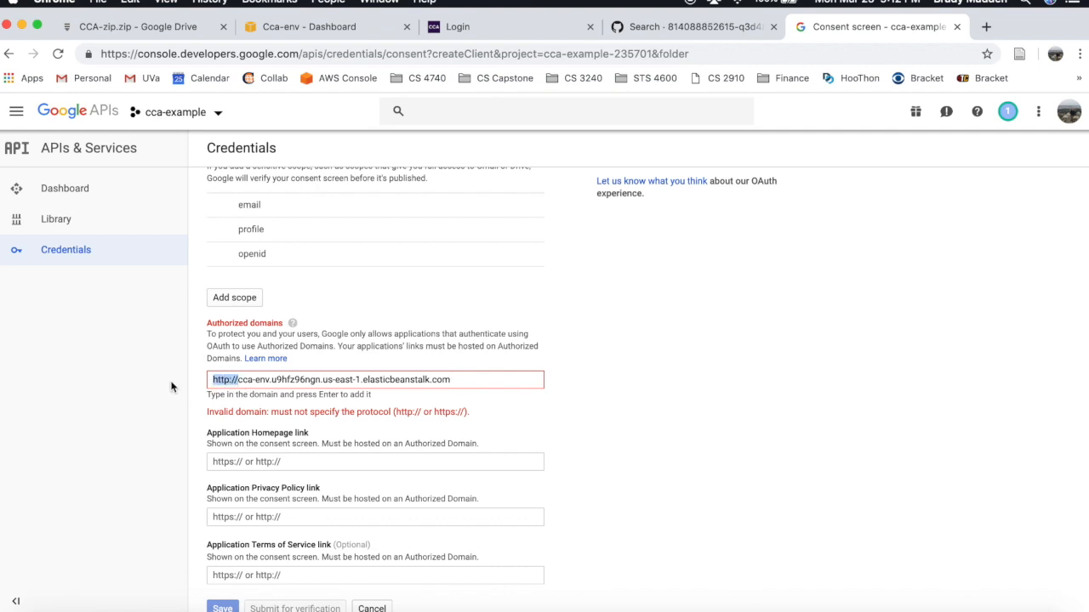
key(BackSpace)
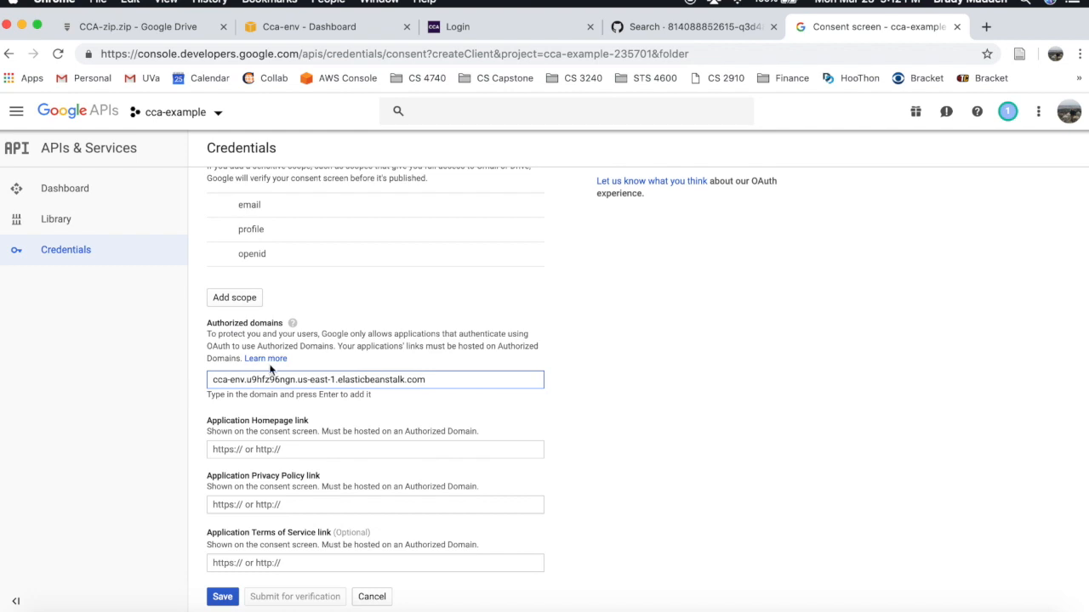
key(Return)
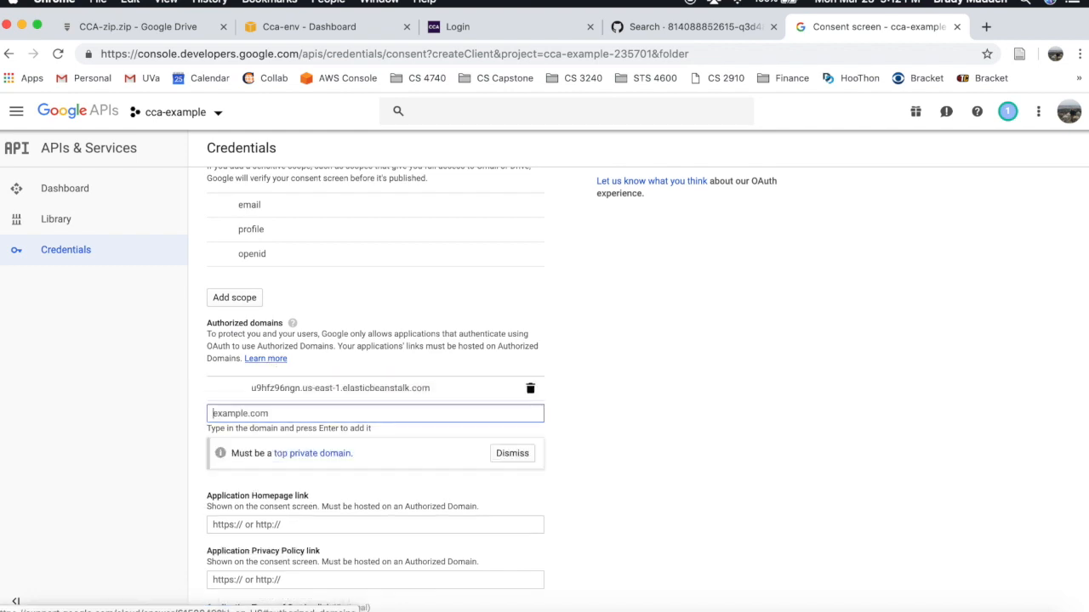
scroll(359, 406, down, 2)
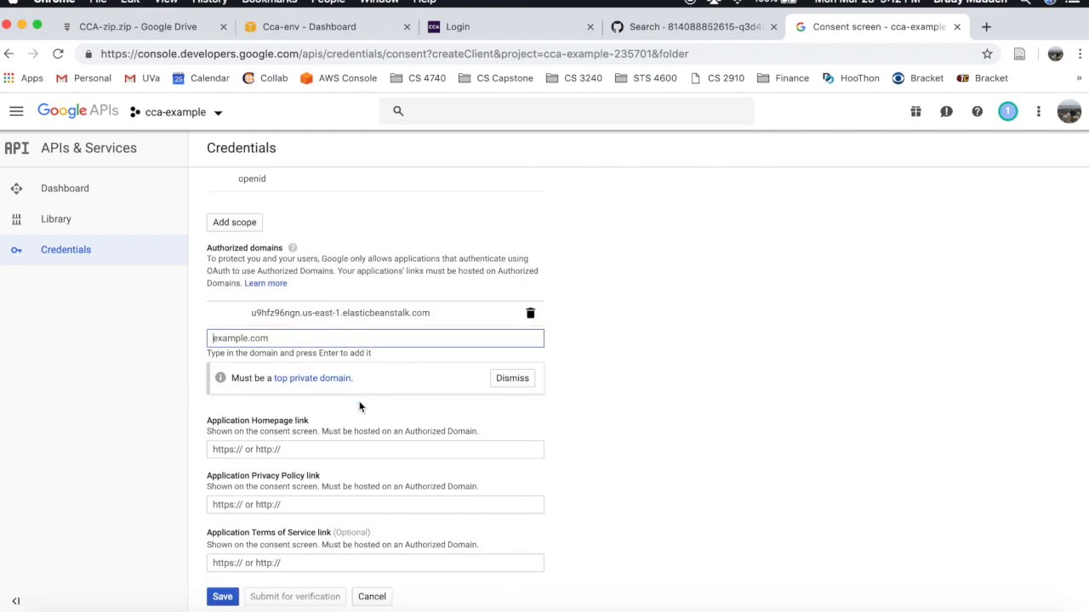
click(226, 596)
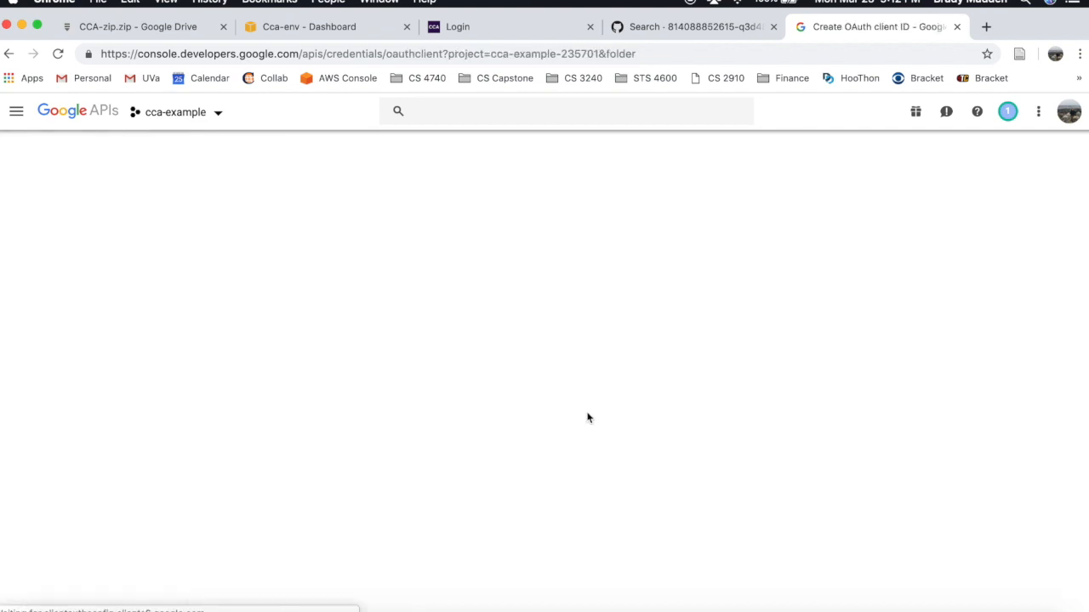
- Make the client a Web application named CCA Login
click(17, 248)
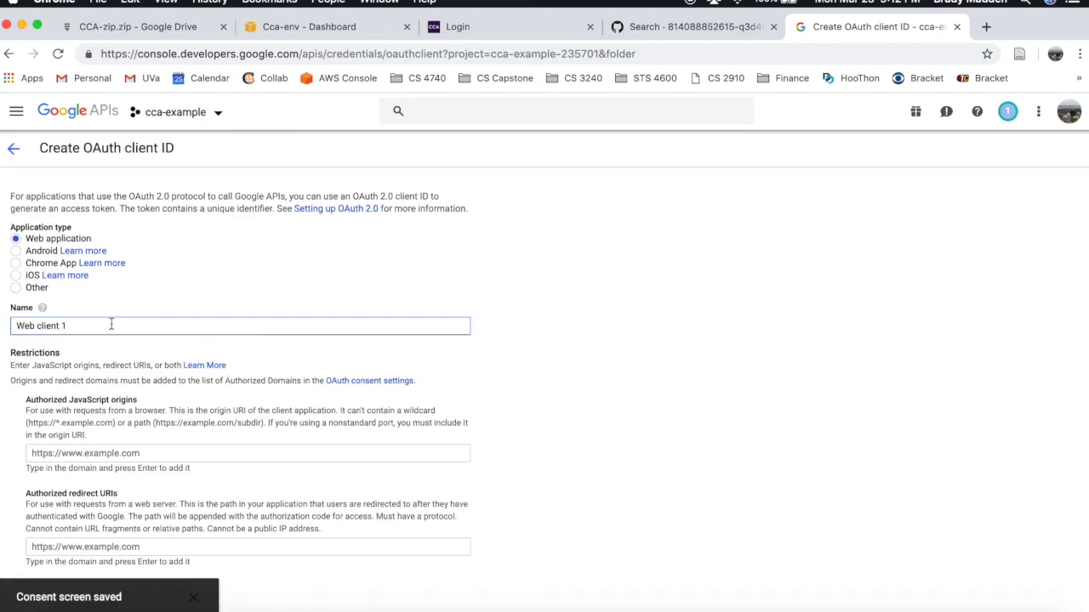
key(super+a)
text(CCA Login)
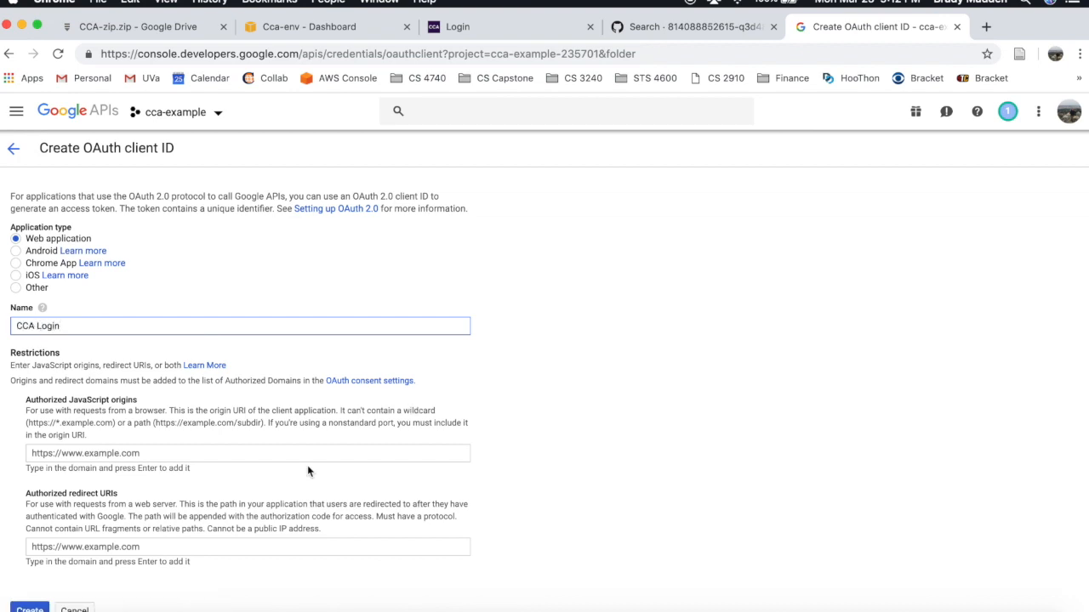
- Add the live site address, minus the login path, as an authorized JavaScript origin
click(314, 454)
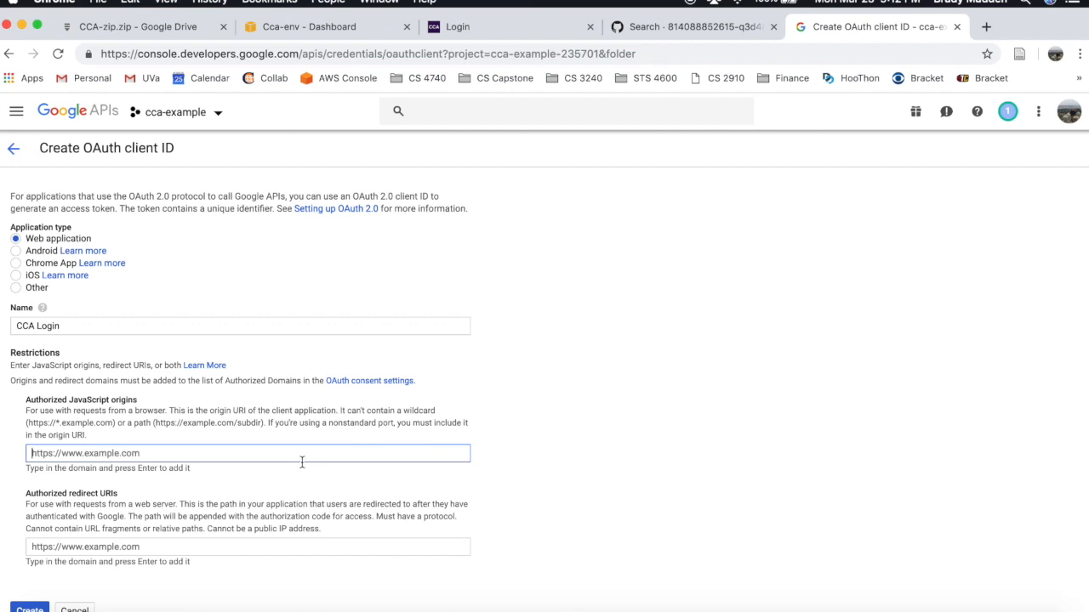
text(http://cca-env.u9hfz96ngn.us-east-1.elasticbeanstalk.com/users/login/?next=/)
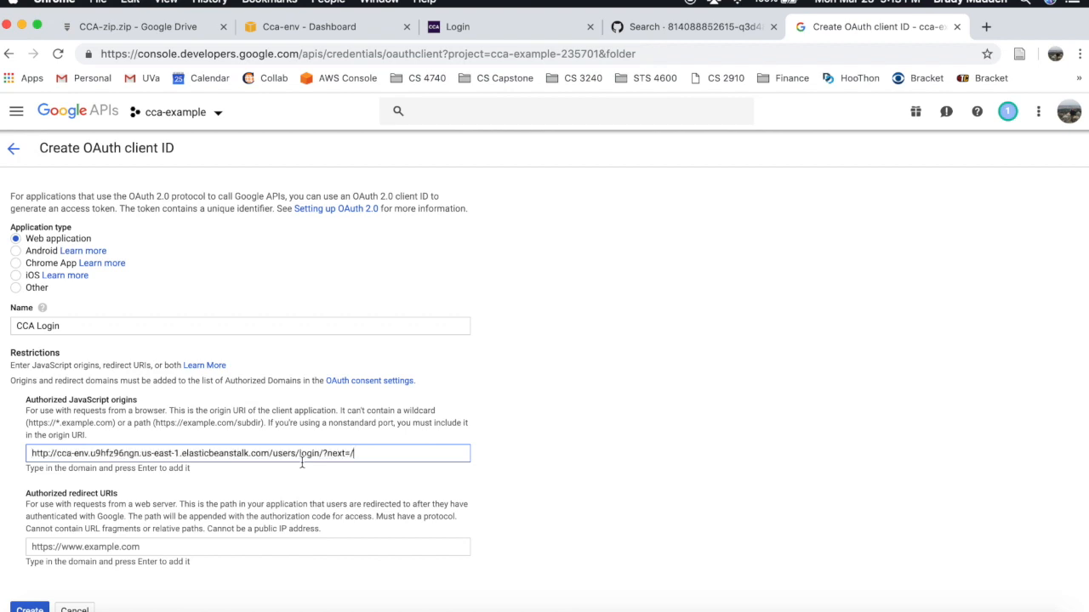
drag(361, 453, 271, 453)
key(BackSpace)
- Add the same site address as an authorized redirect URI and create the client
click(294, 551)
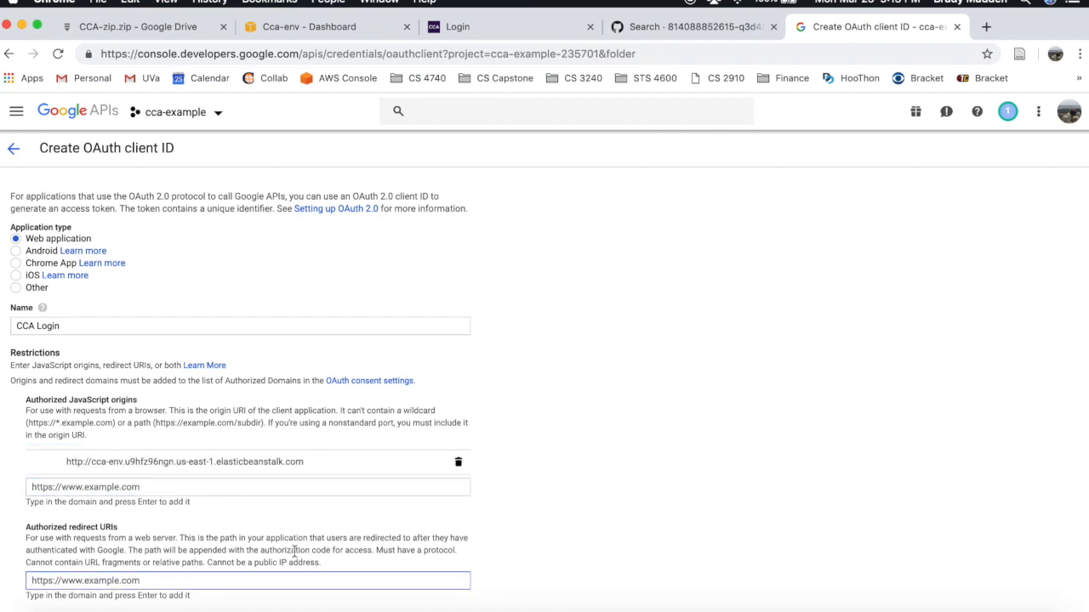
key(super+v)
drag(358, 580, 273, 580)
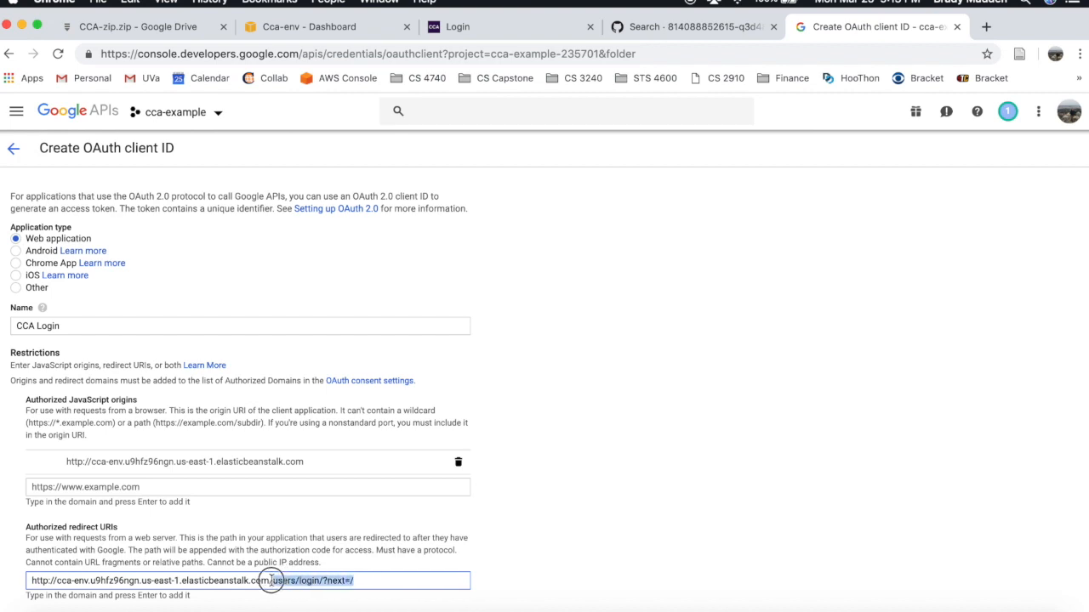
key(BackSpace)
key(Return)
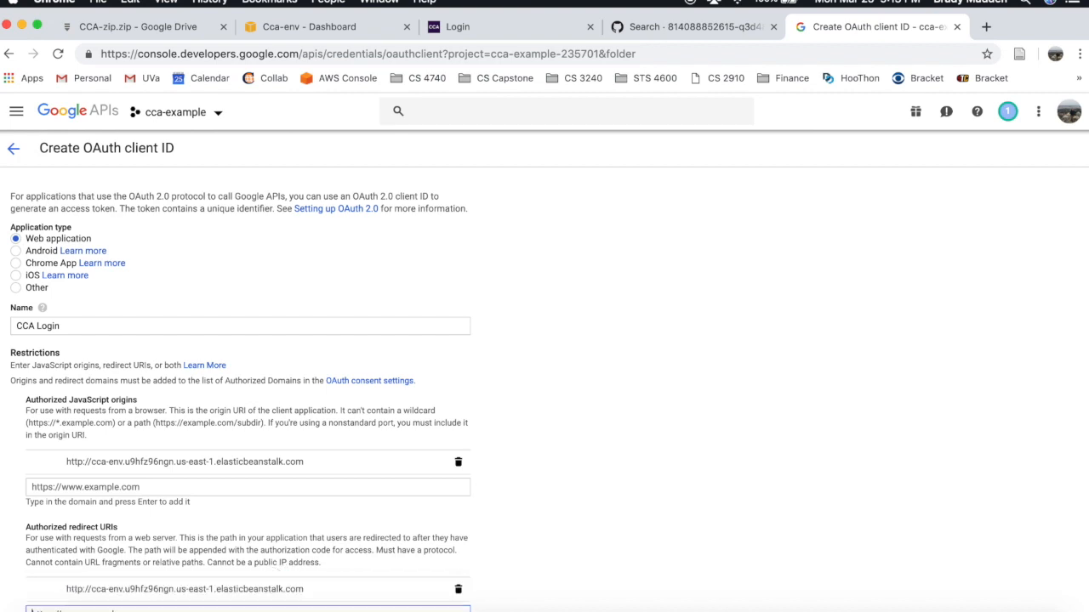
scroll(333, 445, down, 2)
click(31, 609)
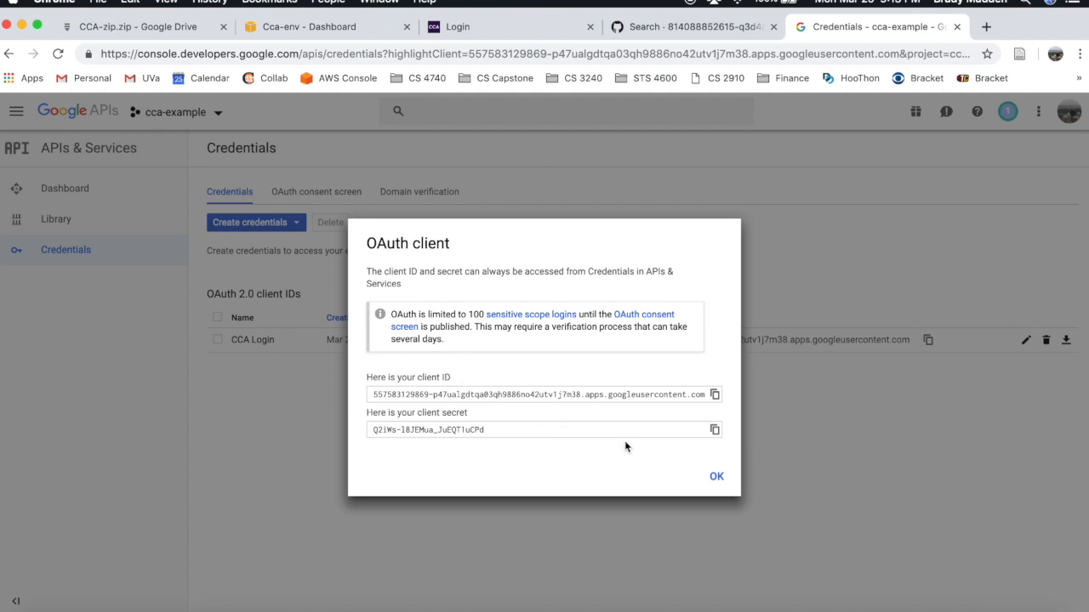
- Dismiss the client summary, copy the CCA Login client ID, and bring Finder forward
click(716, 476)
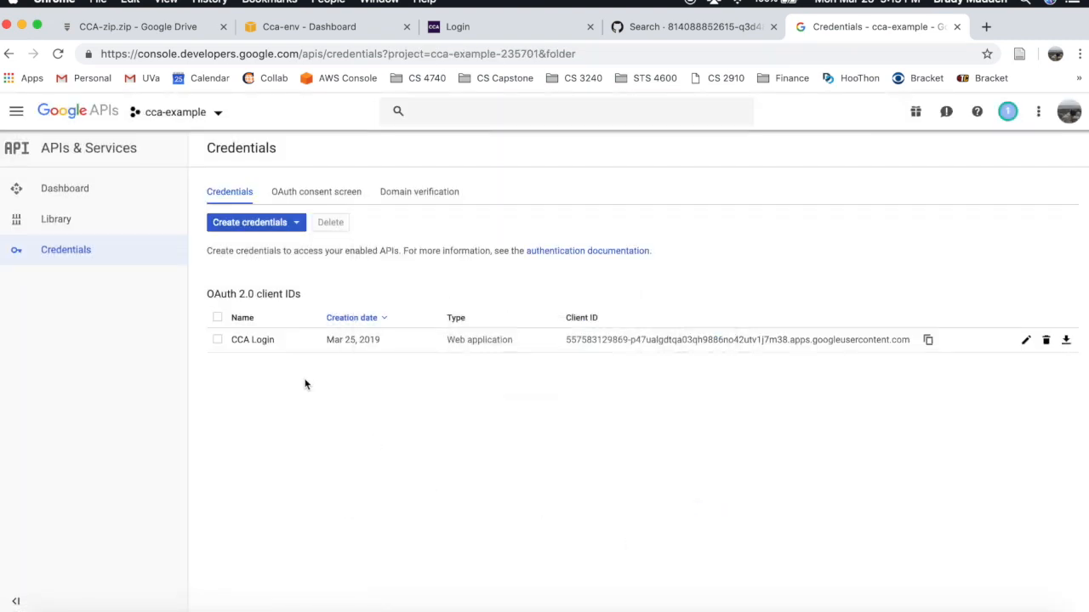
click(928, 342)
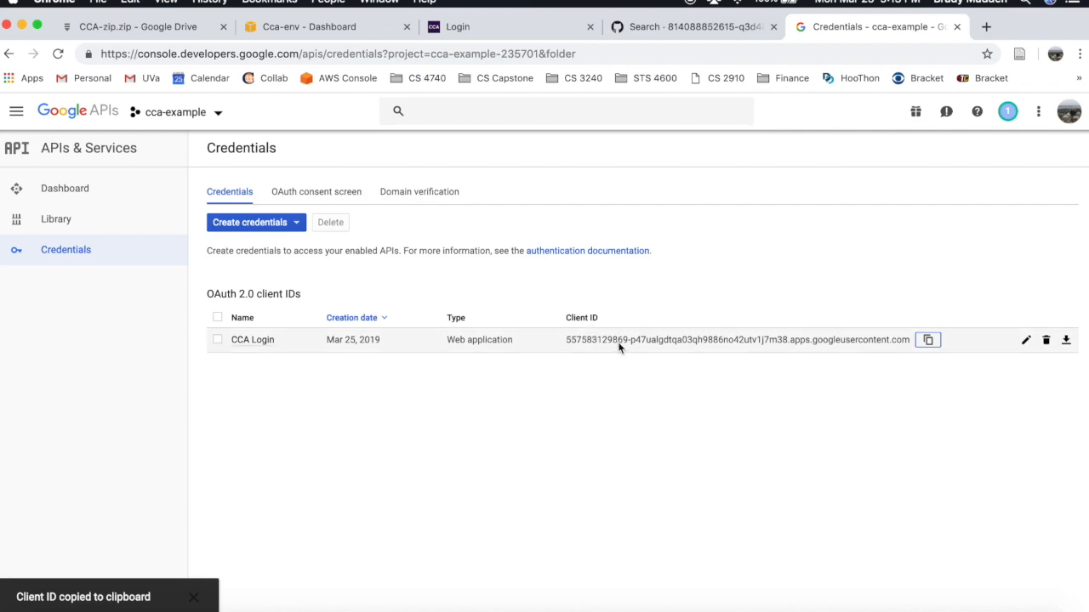
key(ctrl+Up)
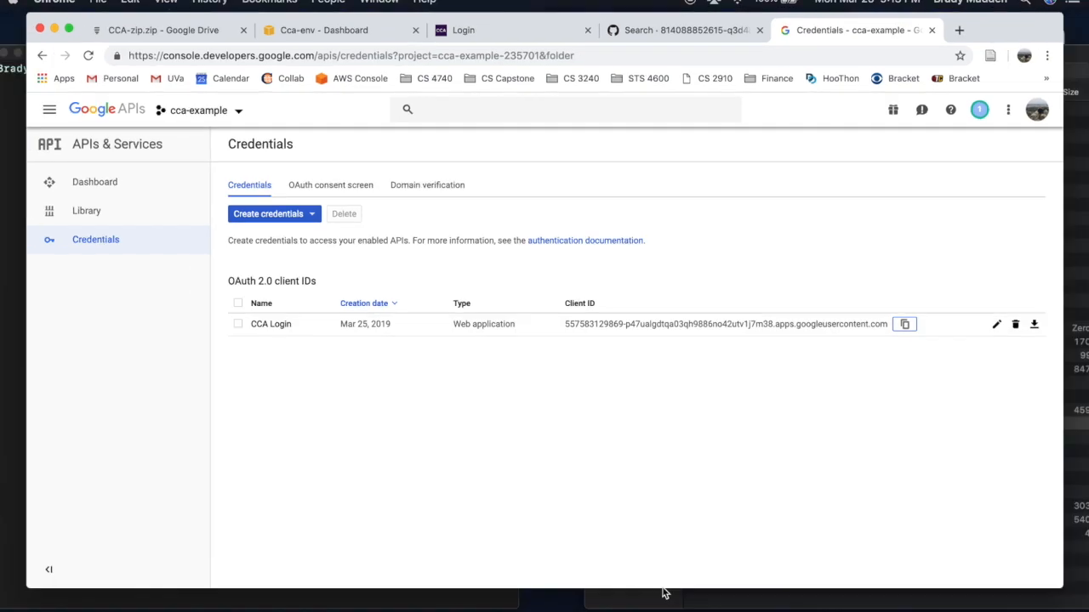
click(903, 518)
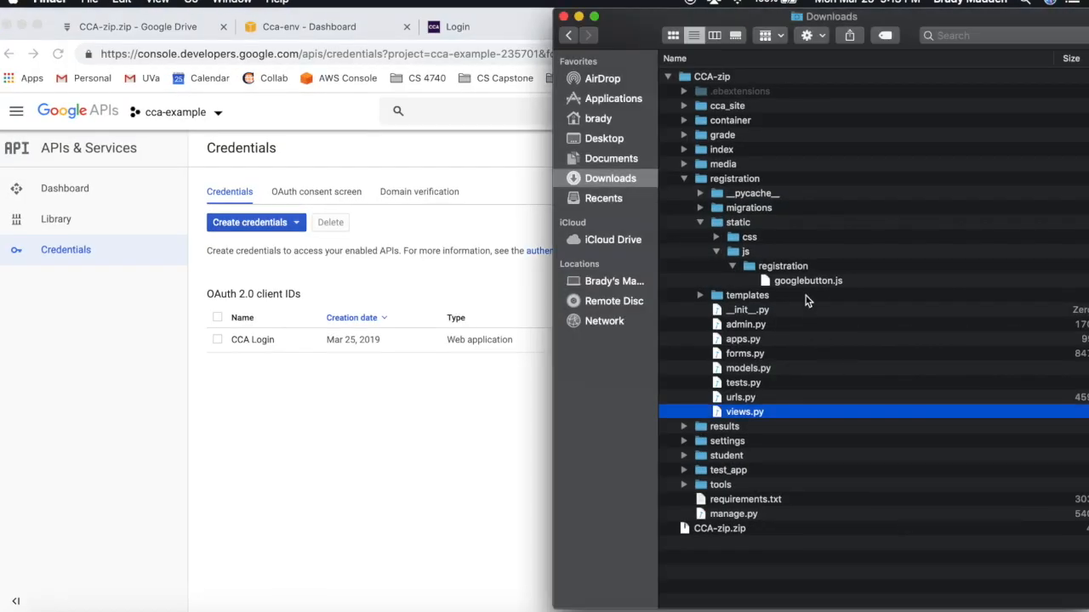
- Open googlebutton.js from registration/static/js/registration in TextEdit via Open With
click(803, 284)
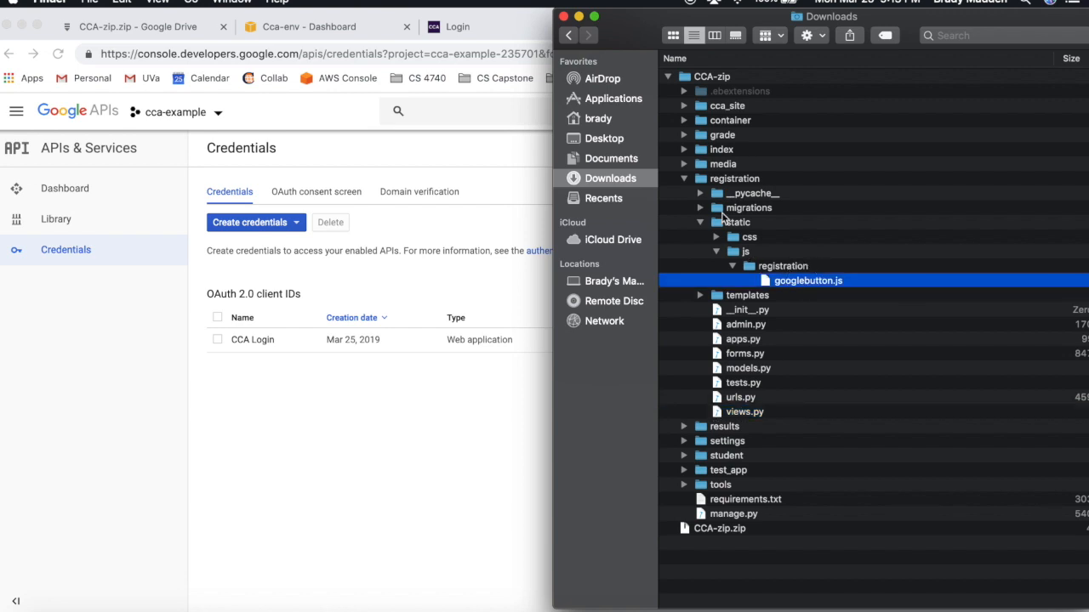
click(685, 179)
click(686, 180)
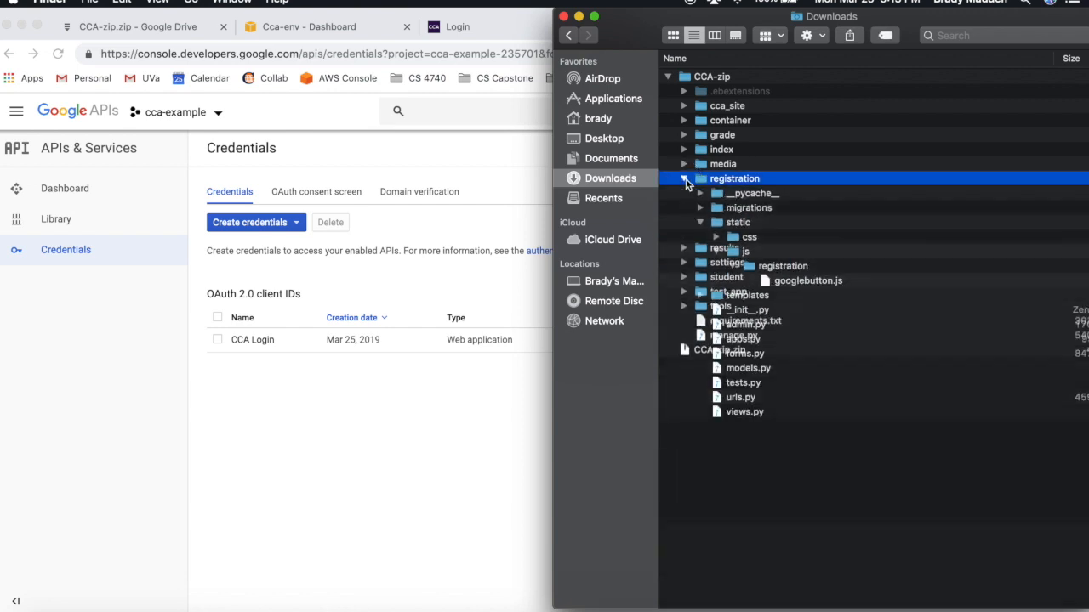
click(700, 222)
click(700, 222)
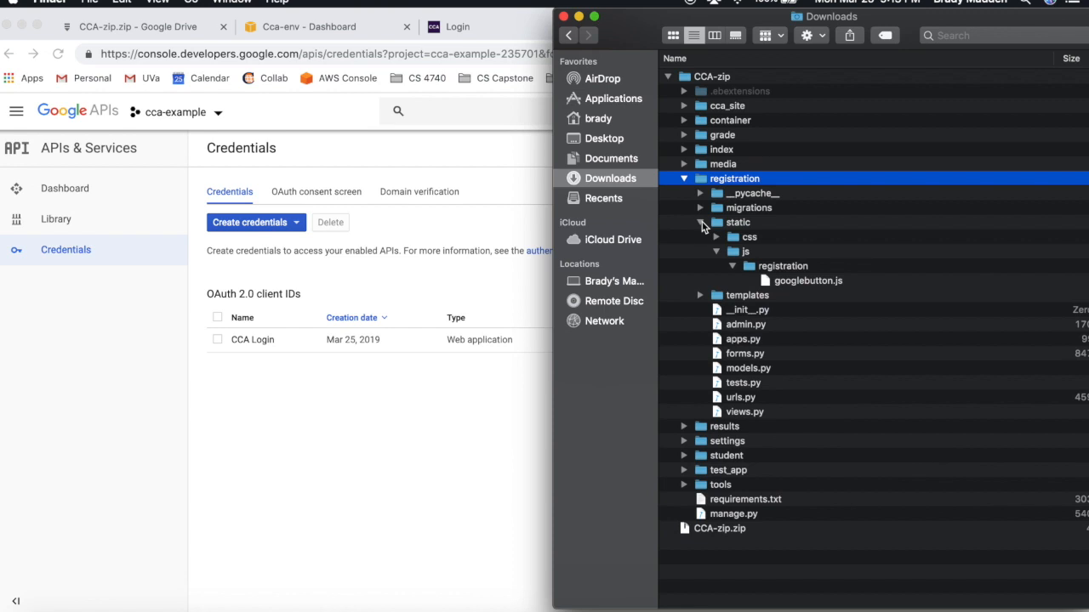
click(718, 249)
click(719, 249)
click(733, 267)
click(733, 267)
click(786, 285)
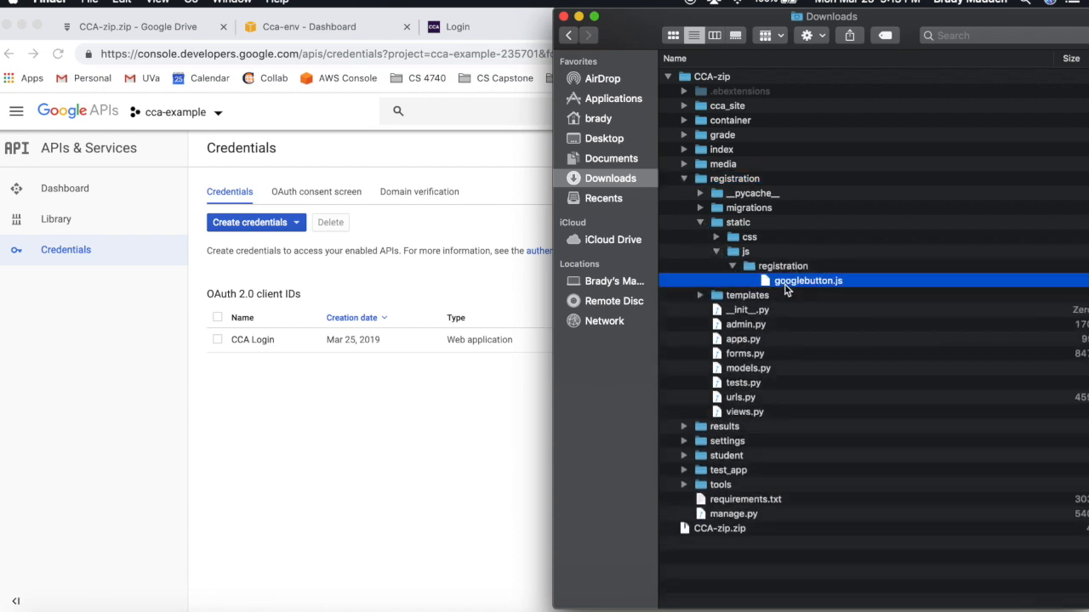
right_click(786, 287)
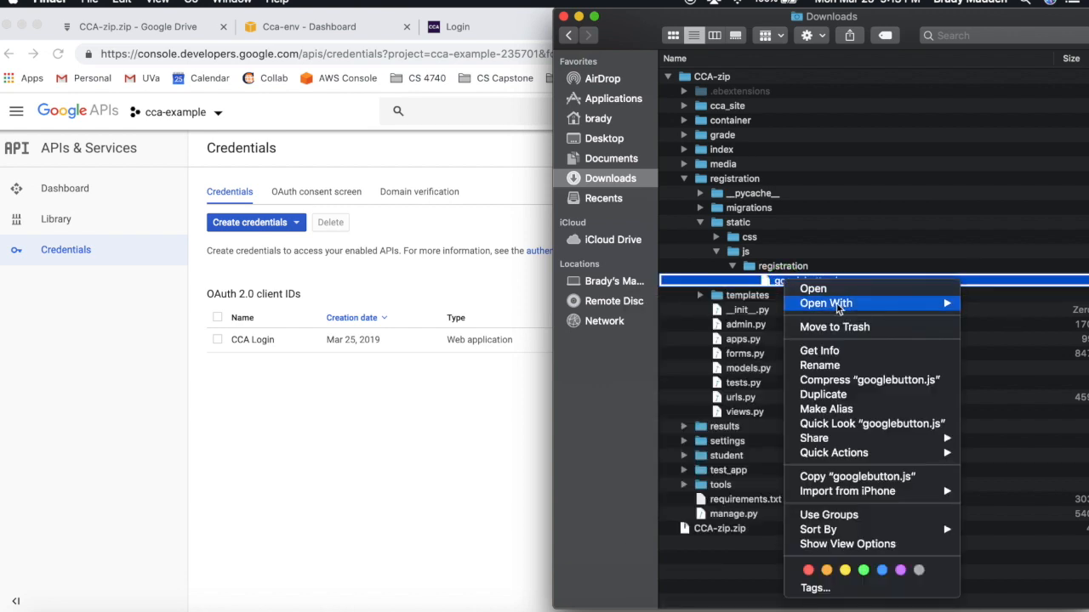
mouse_move(838, 305)
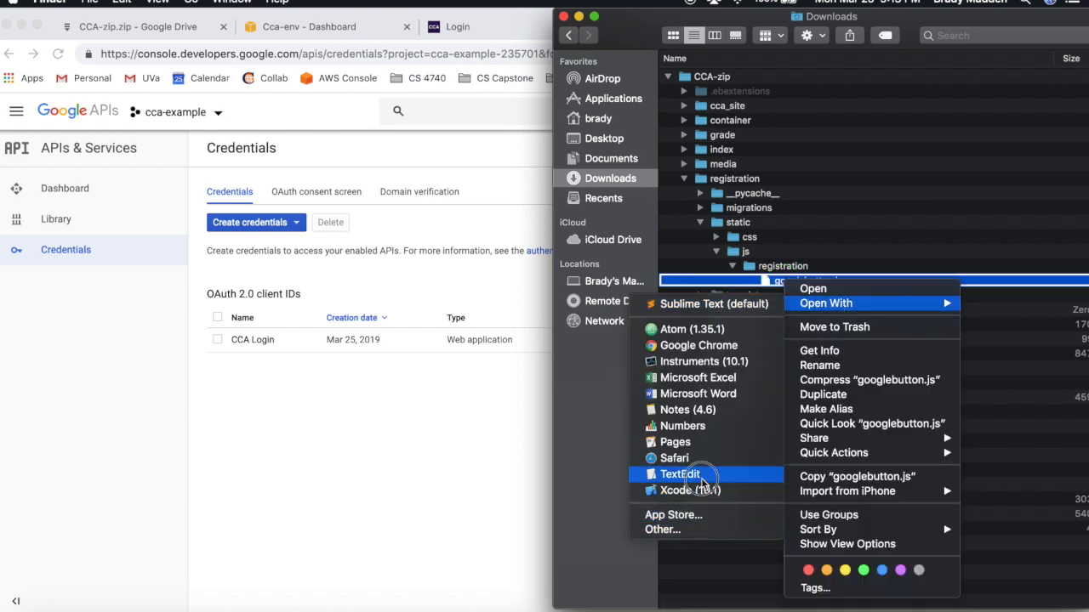
click(701, 474)
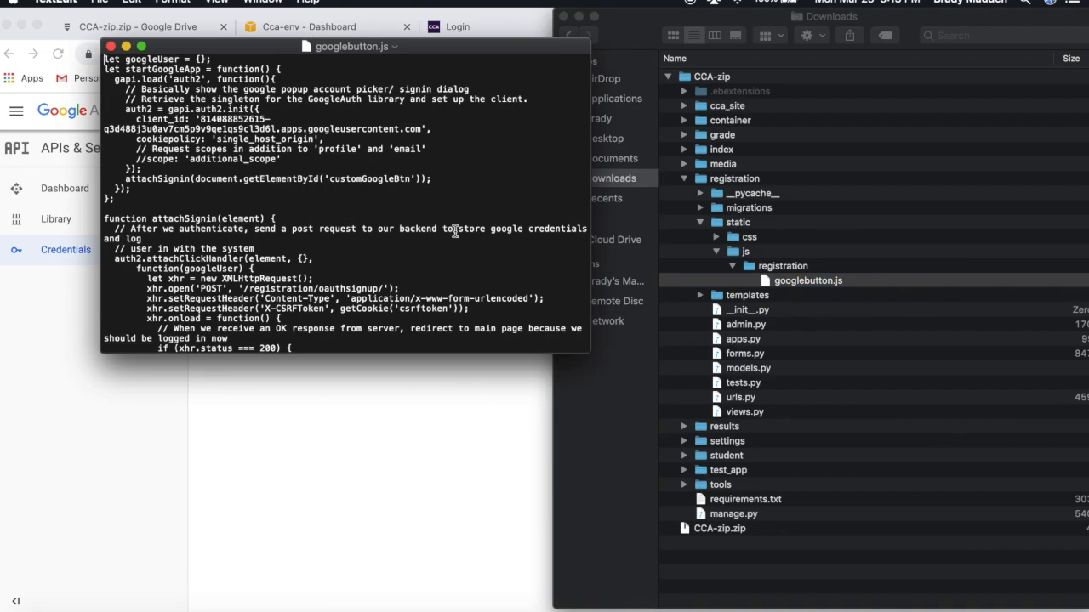
- Select the old client_id value in googlebutton.js and copy the CCA Login client ID
drag(587, 351, 936, 480)
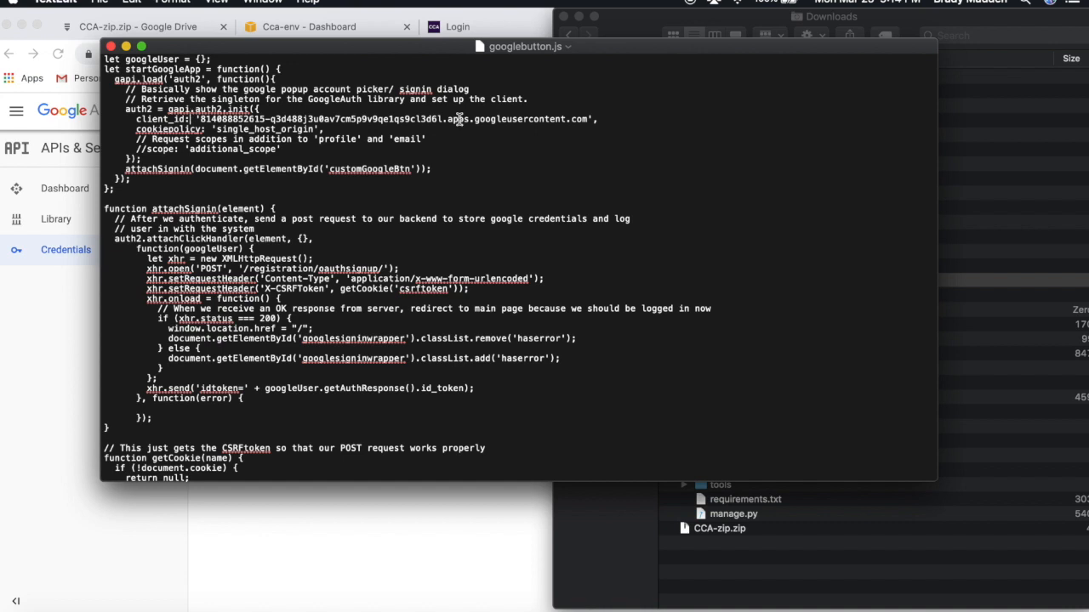
drag(604, 119, 201, 119)
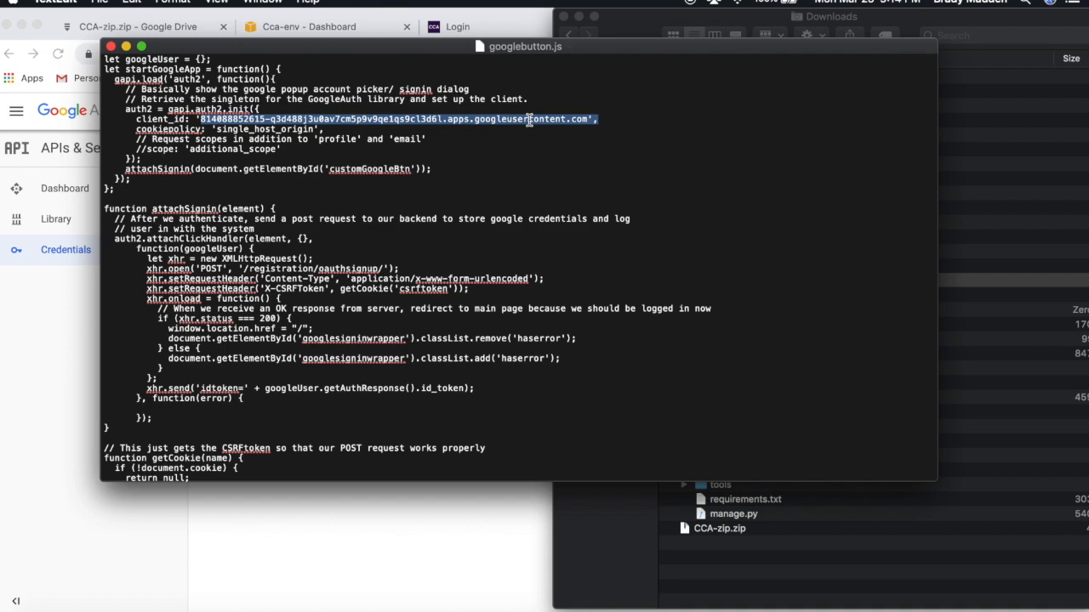
key(ctrl+Up)
click(554, 391)
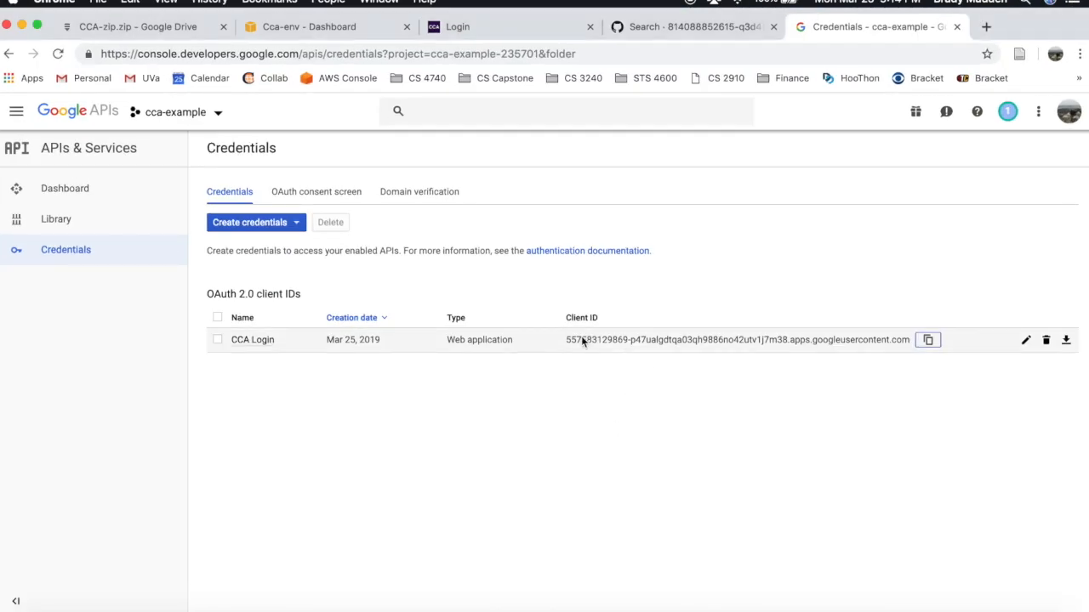
click(928, 339)
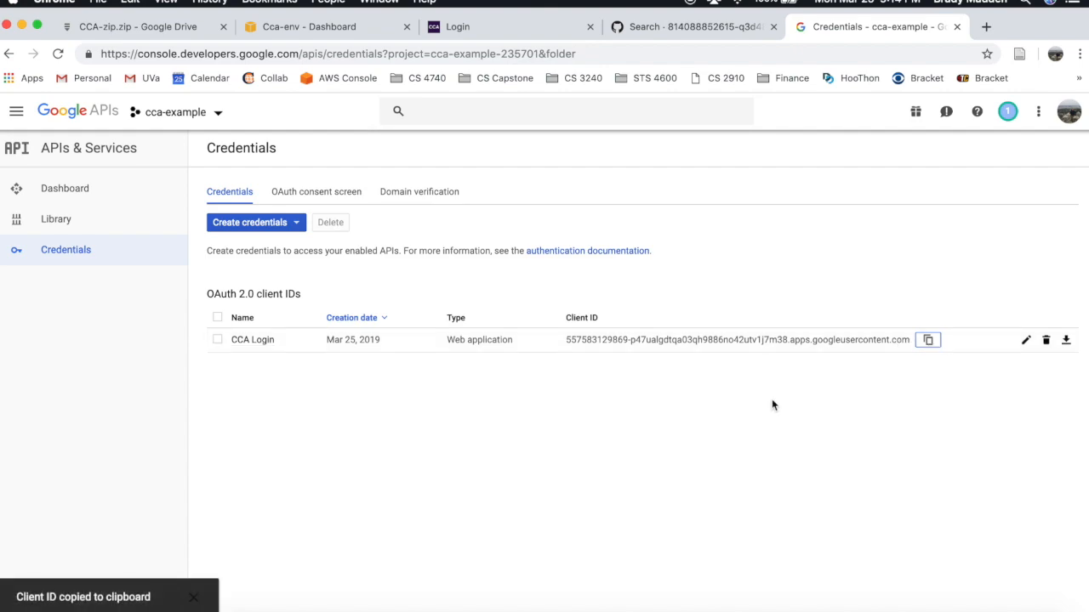
- Paste the new client ID over the old value, restore the closing quote, and quit TextEdit
key(ctrl+Up)
click(453, 103)
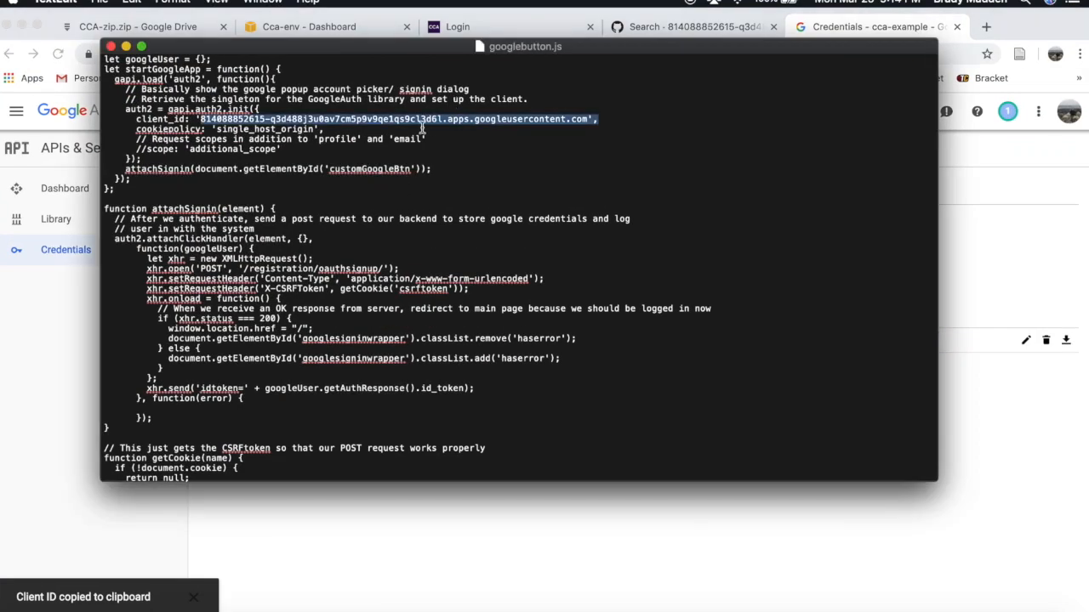
key(super+v)
text(')
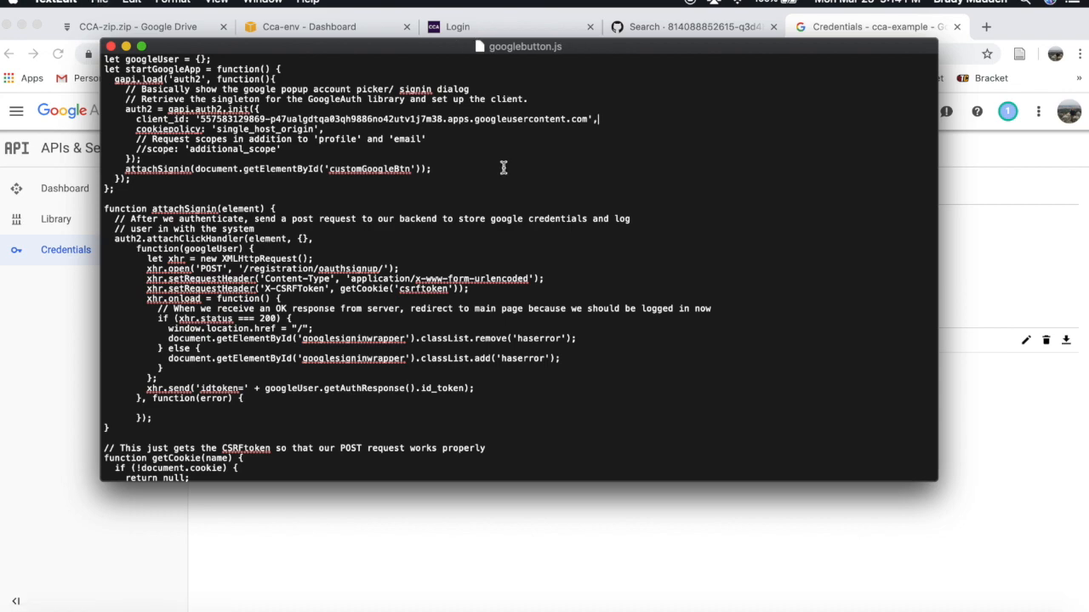
key(ctrl+Up)
click(549, 188)
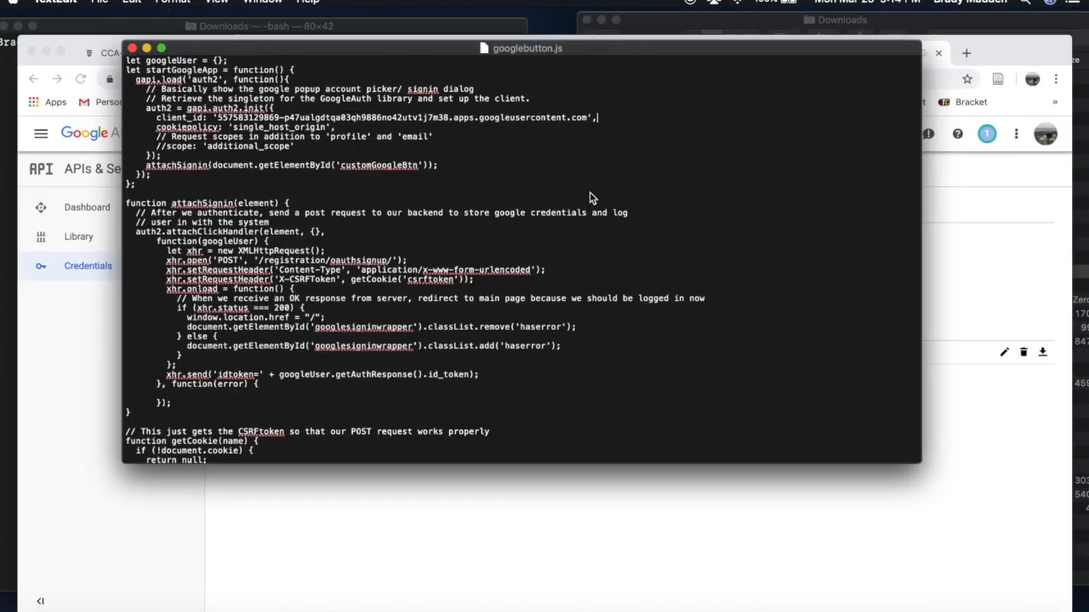
key(super+q)
- From Finder's Downloads window, open registration/views.py in TextEdit via Open With
key(ctrl+Up)
click(976, 444)
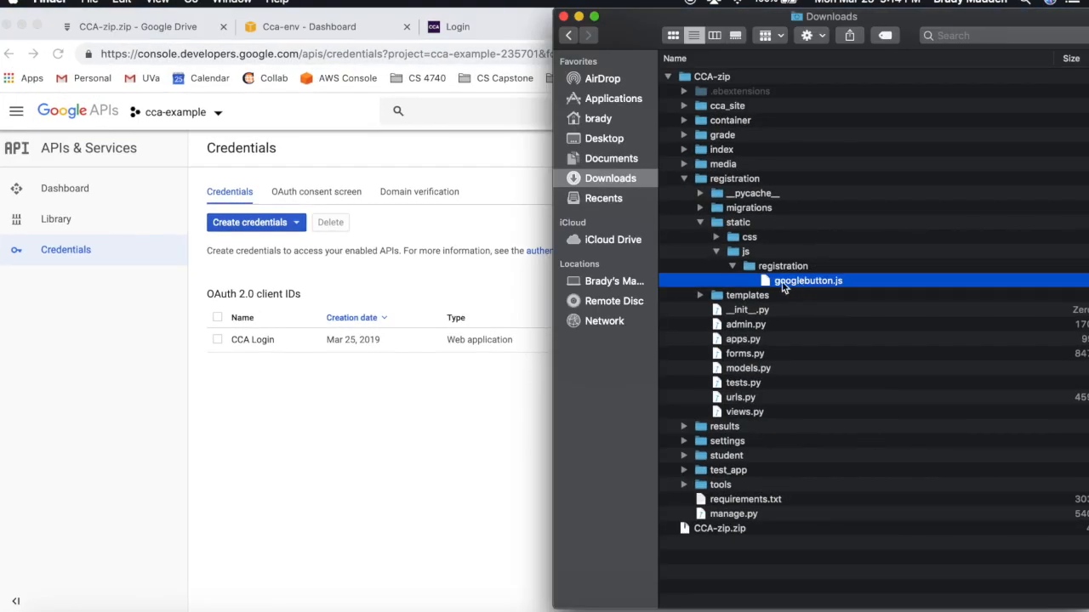
click(699, 184)
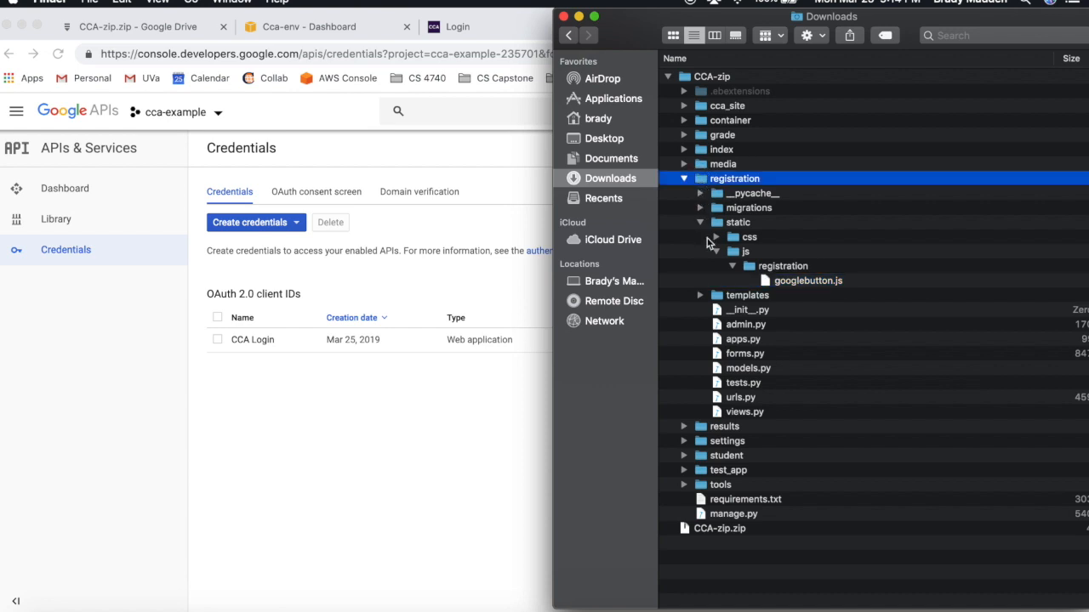
click(767, 416)
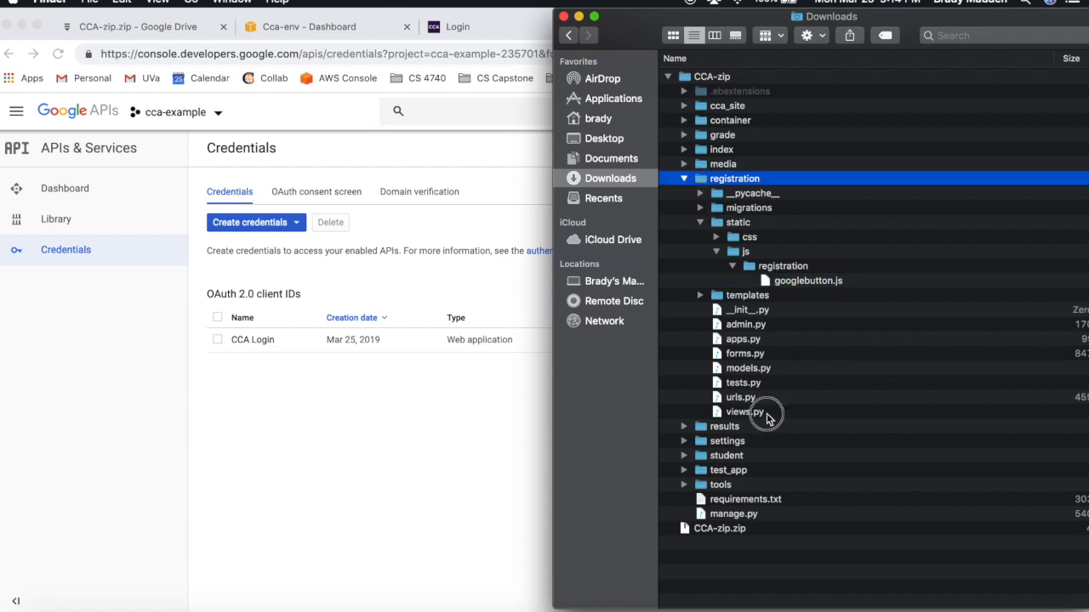
right_click(767, 416)
mouse_move(847, 325)
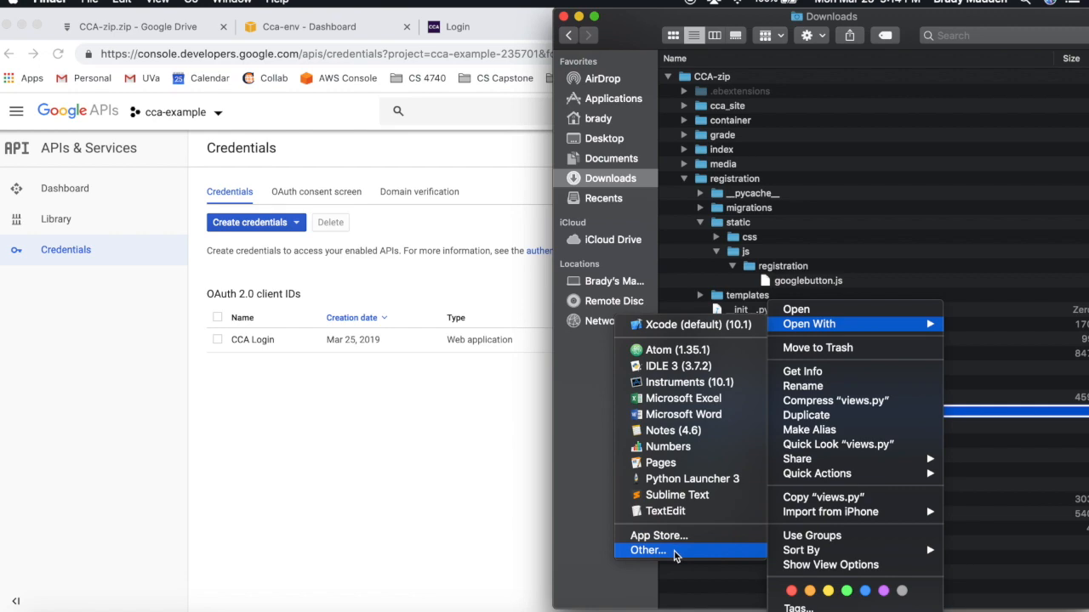
click(665, 511)
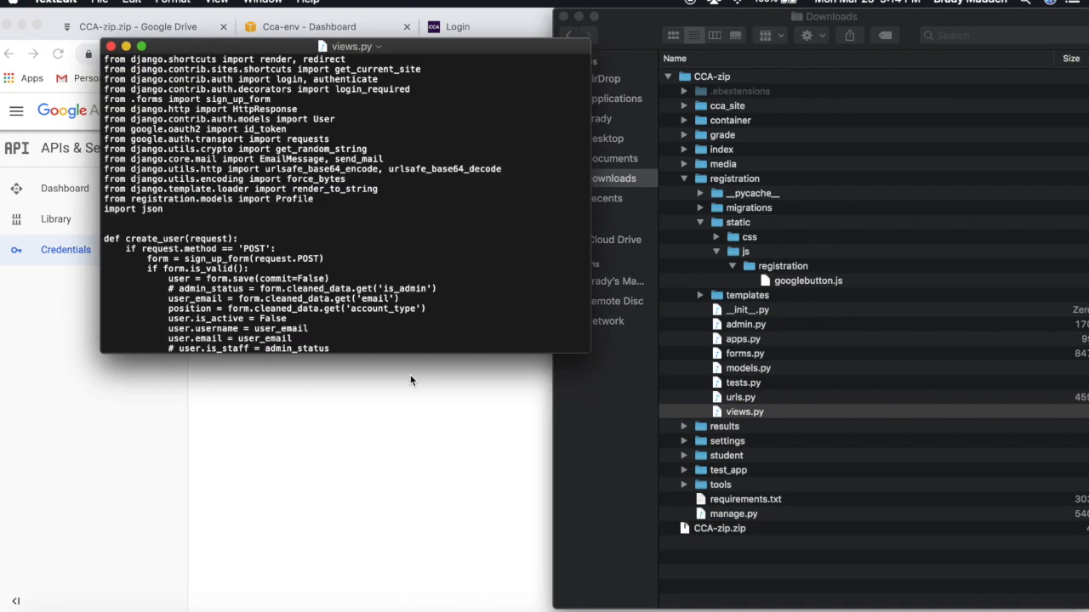
- Replace oauth_signin's hard-coded client ID with the CCA Login ID, save views.py, and quit
drag(589, 352, 910, 475)
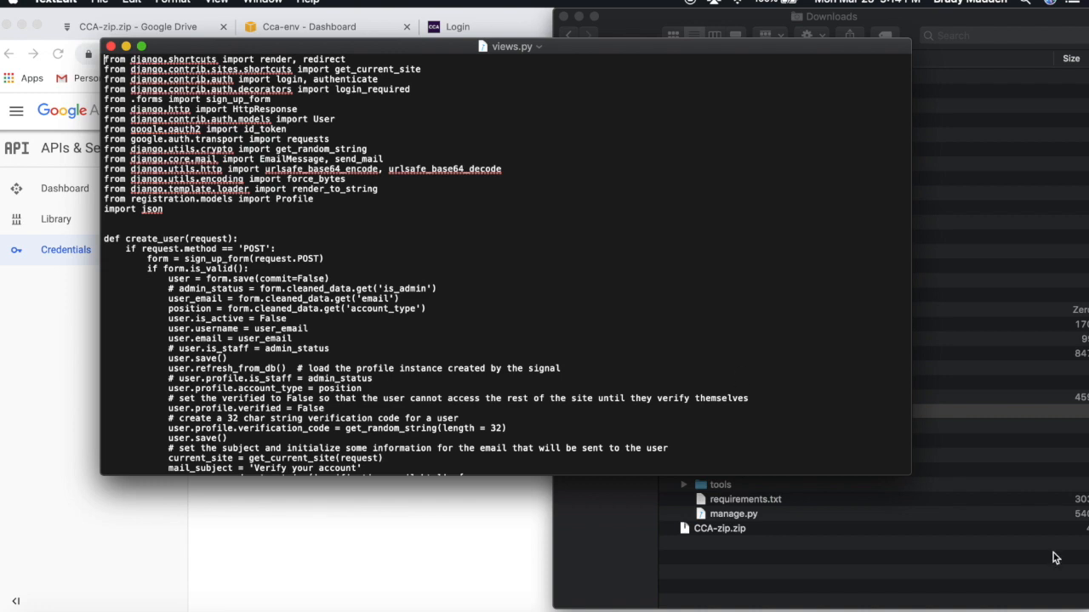
scroll(647, 361, down, 10)
scroll(648, 361, down, 12)
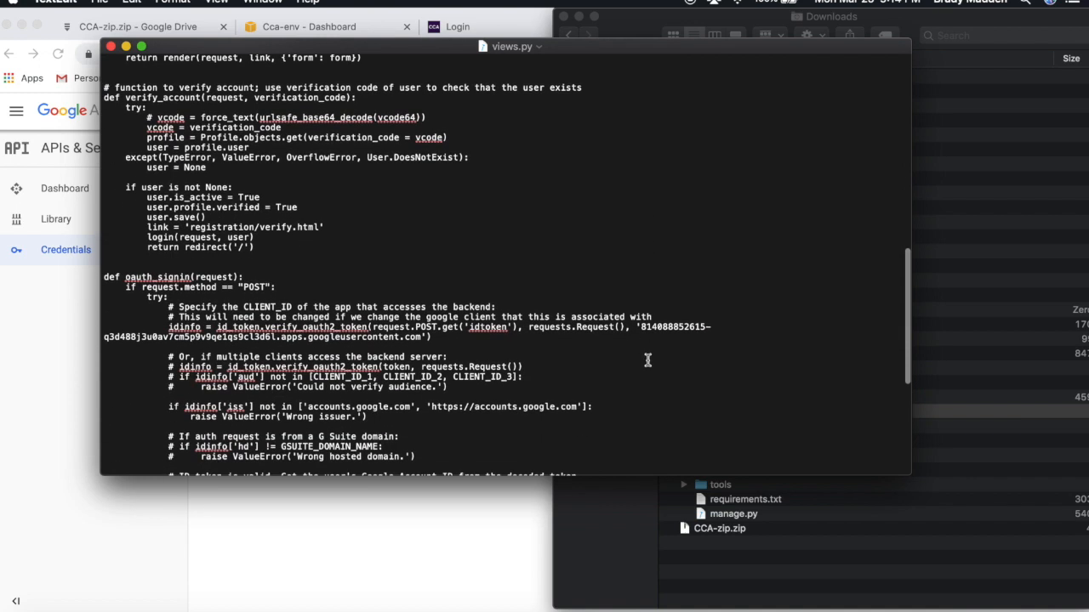
scroll(647, 361, down, 3)
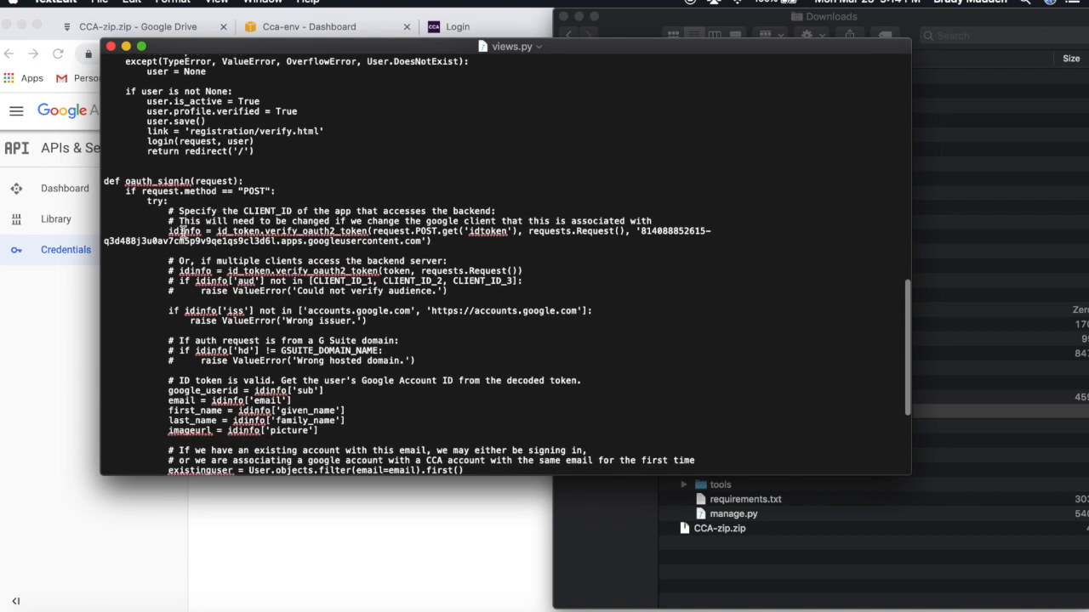
drag(167, 230, 201, 230)
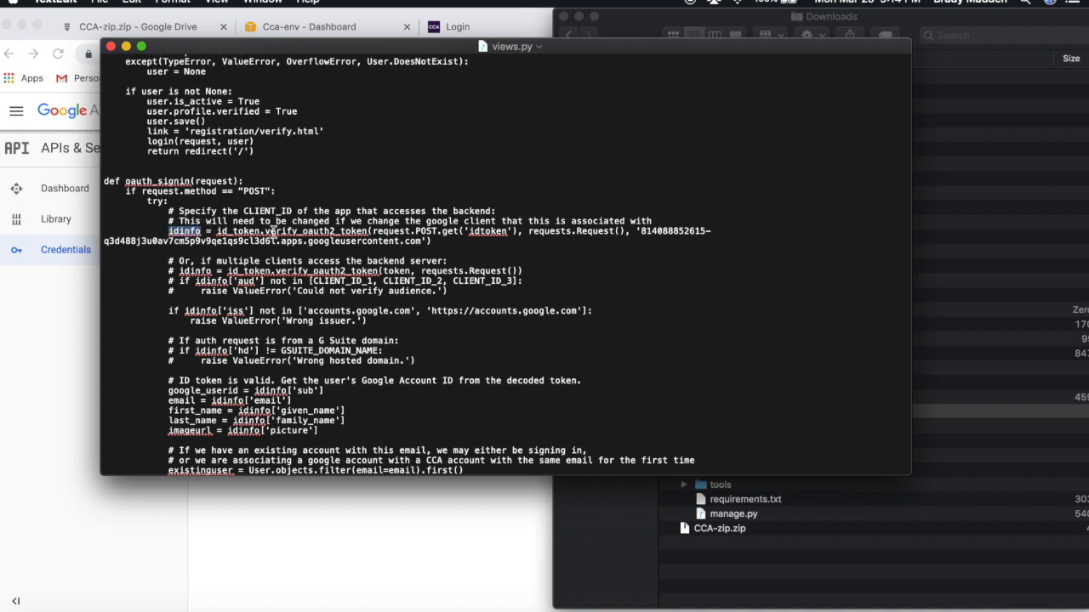
drag(638, 232, 422, 242)
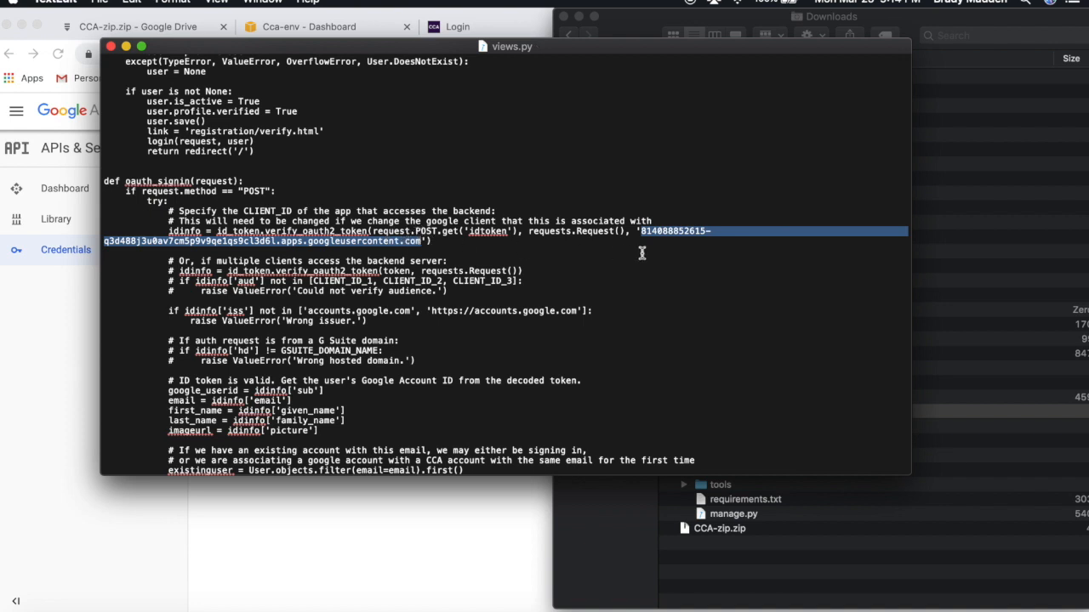
key(super+v)
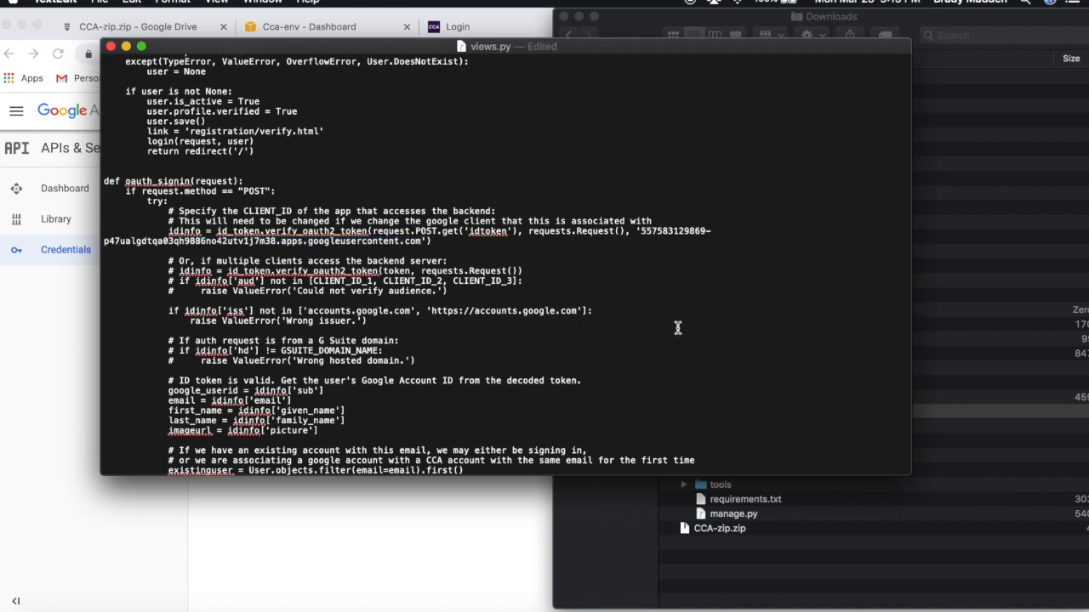
scroll(676, 326, down, 5)
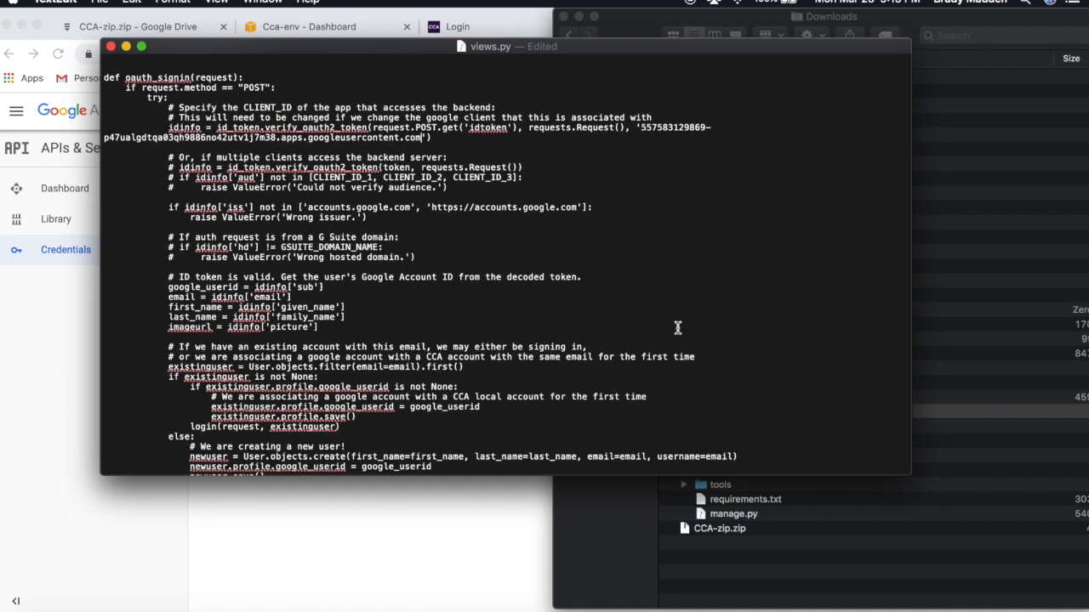
key(super+s)
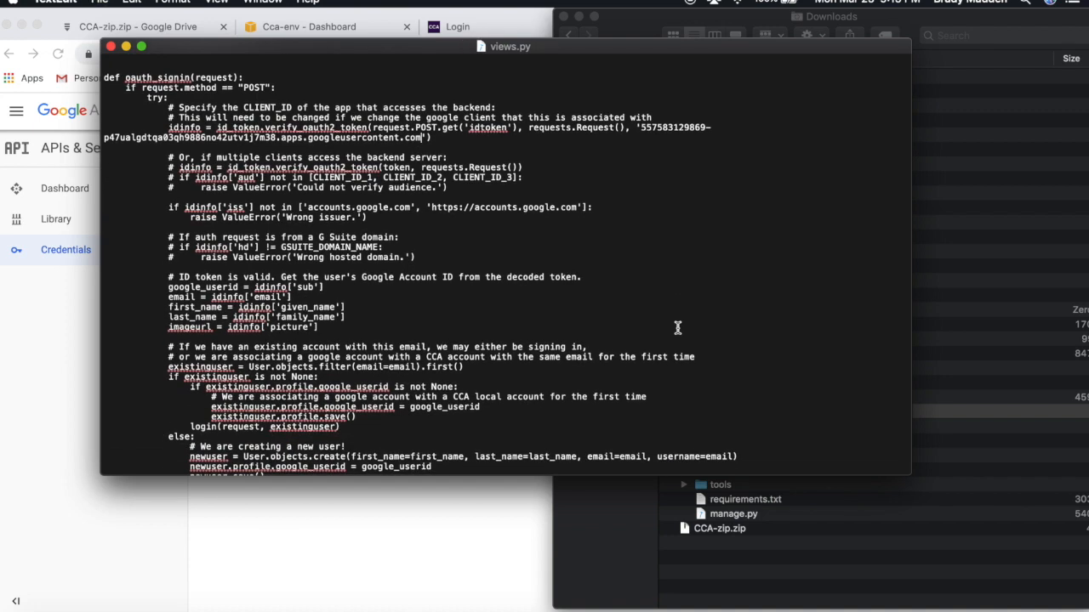
key(super+q)
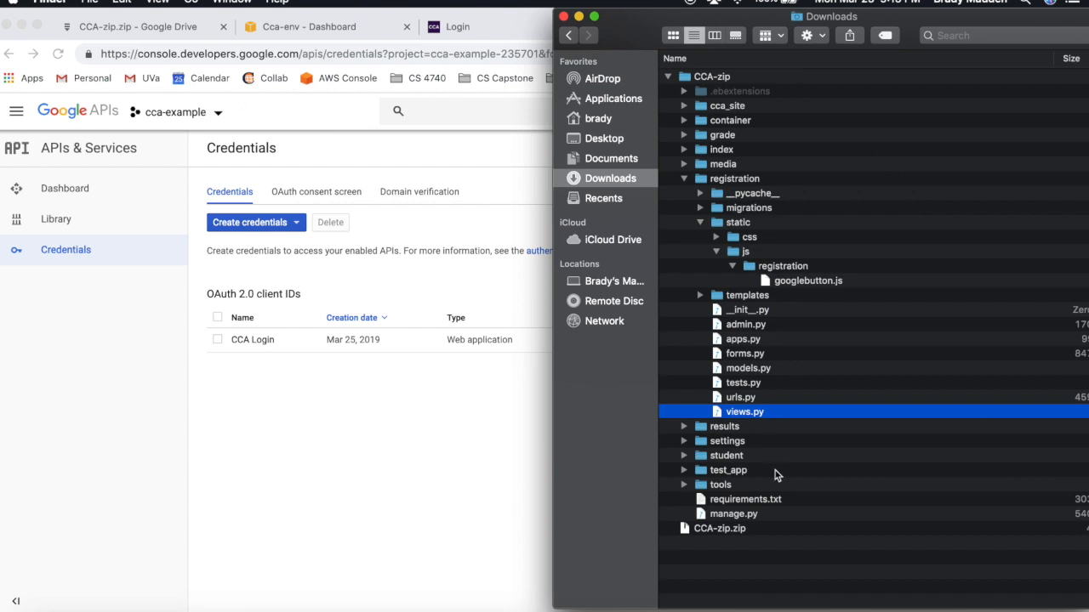
- Try Sign in with Google on the live site's Login page
click(684, 178)
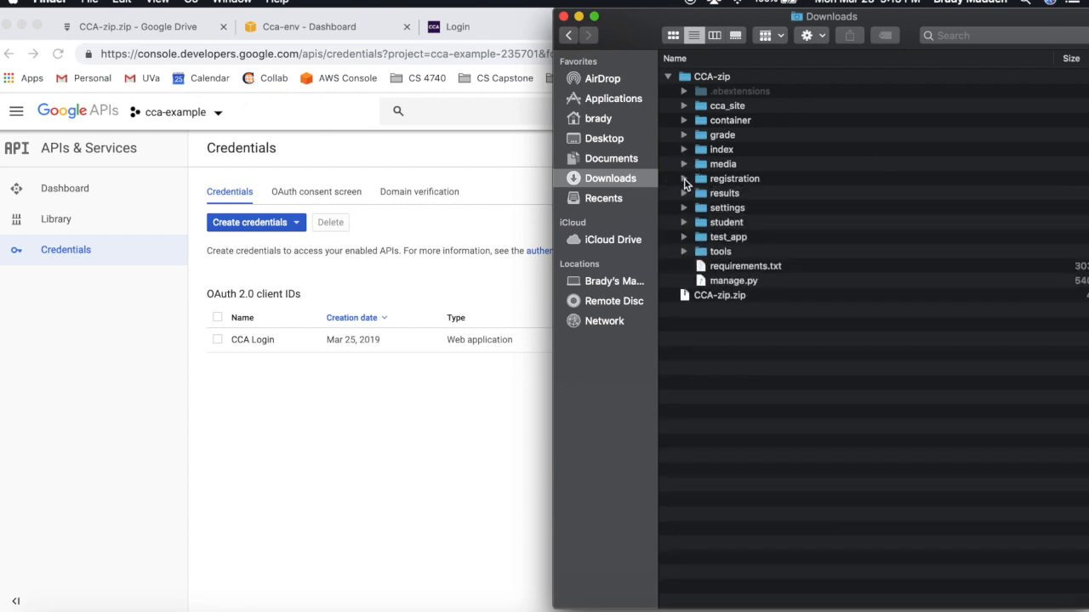
click(478, 383)
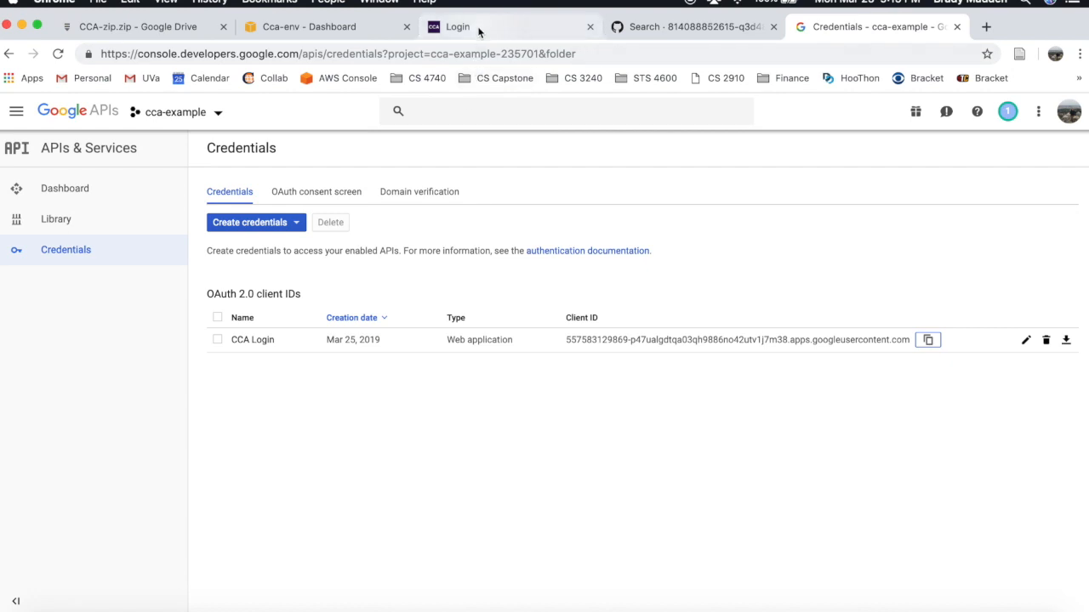
click(479, 28)
click(426, 184)
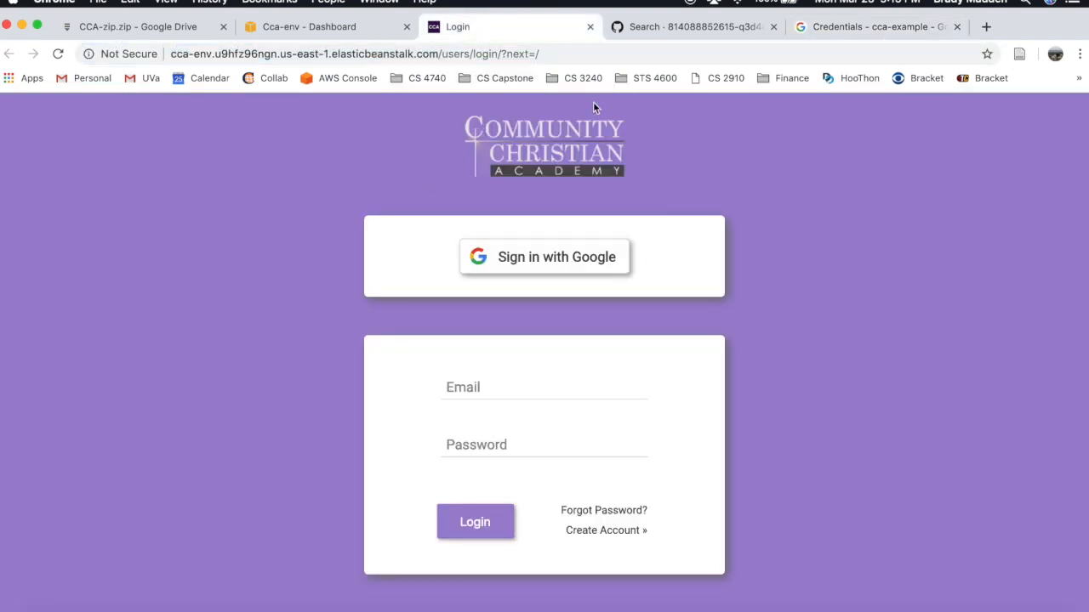
click(522, 263)
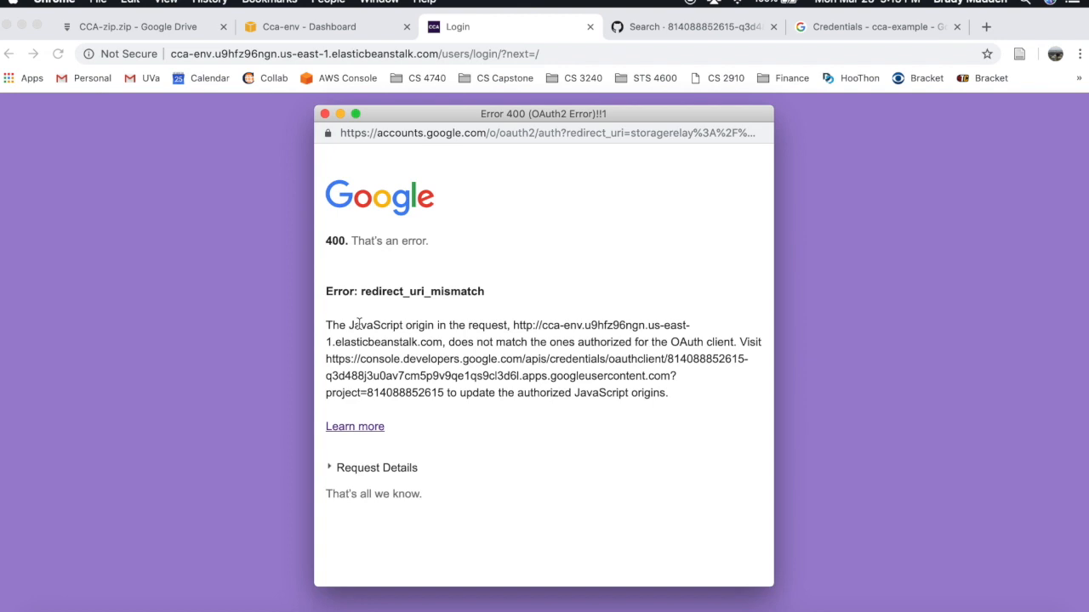
- Close the redirect_uri_mismatch error window and return to Finder's Downloads window
drag(350, 325, 630, 325)
click(593, 251)
click(324, 114)
click(326, 56)
click(419, 180)
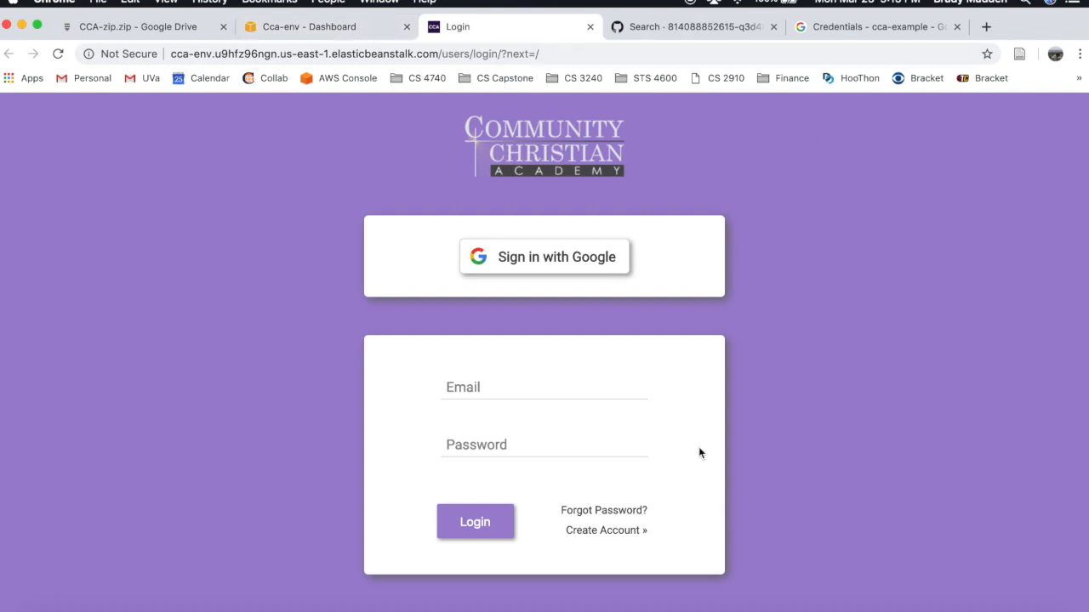
key(ctrl+Up)
click(872, 391)
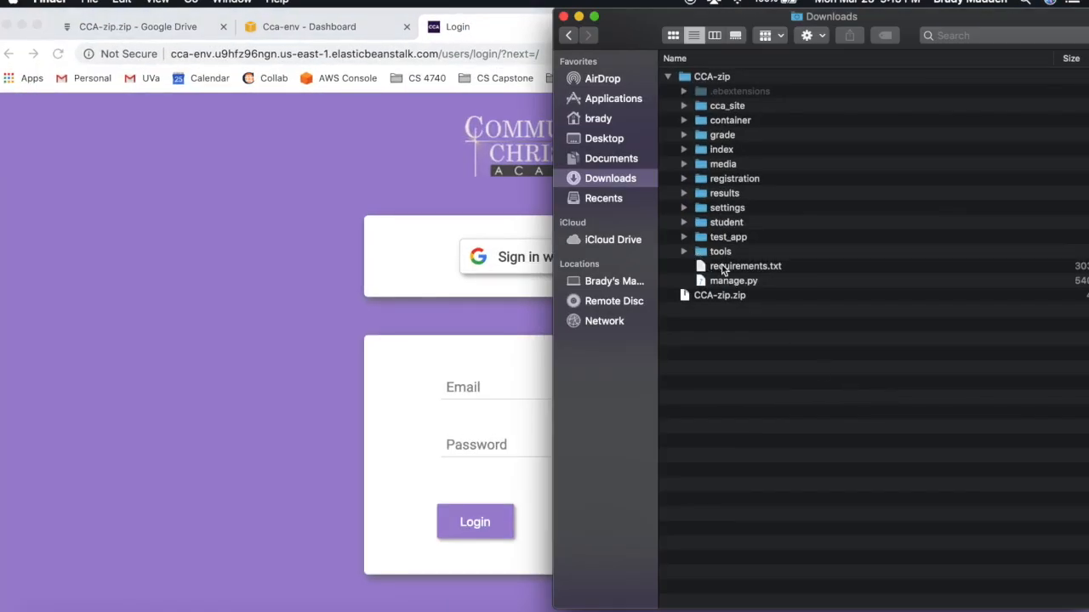
- Trash the old CCA-zip.zip and compress the 14 CCA-zip items into Archive.zip
click(757, 299)
right_click(757, 300)
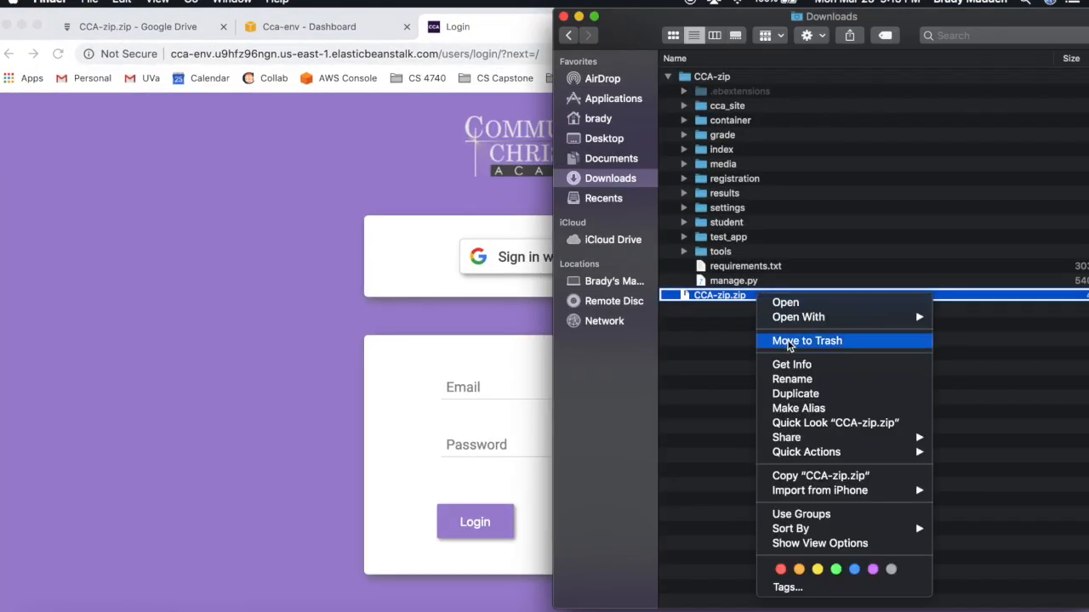
click(791, 344)
drag(745, 287, 774, 95)
right_click(782, 146)
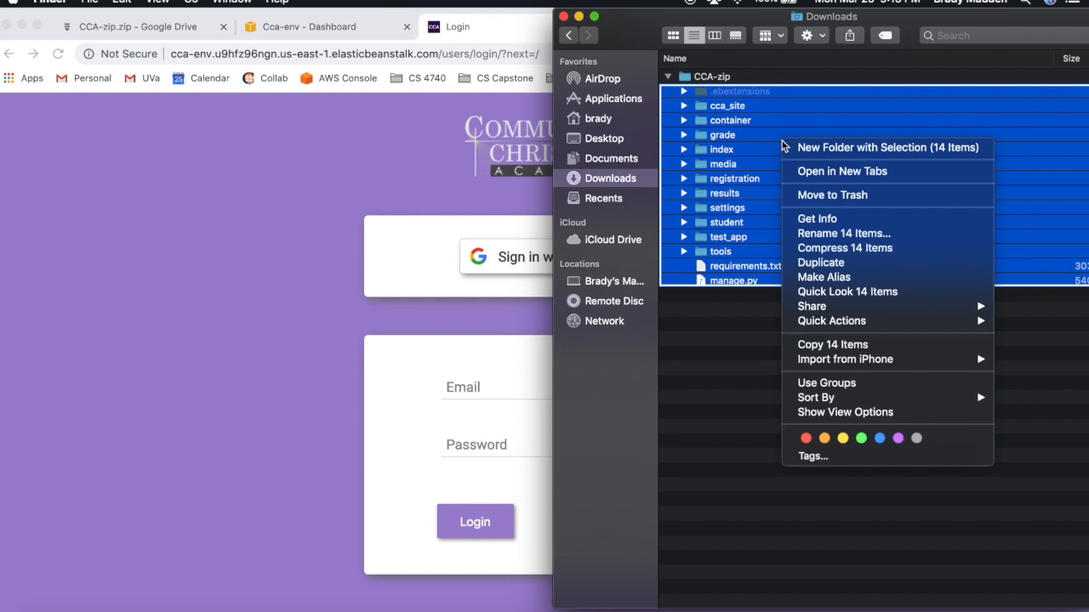
click(859, 246)
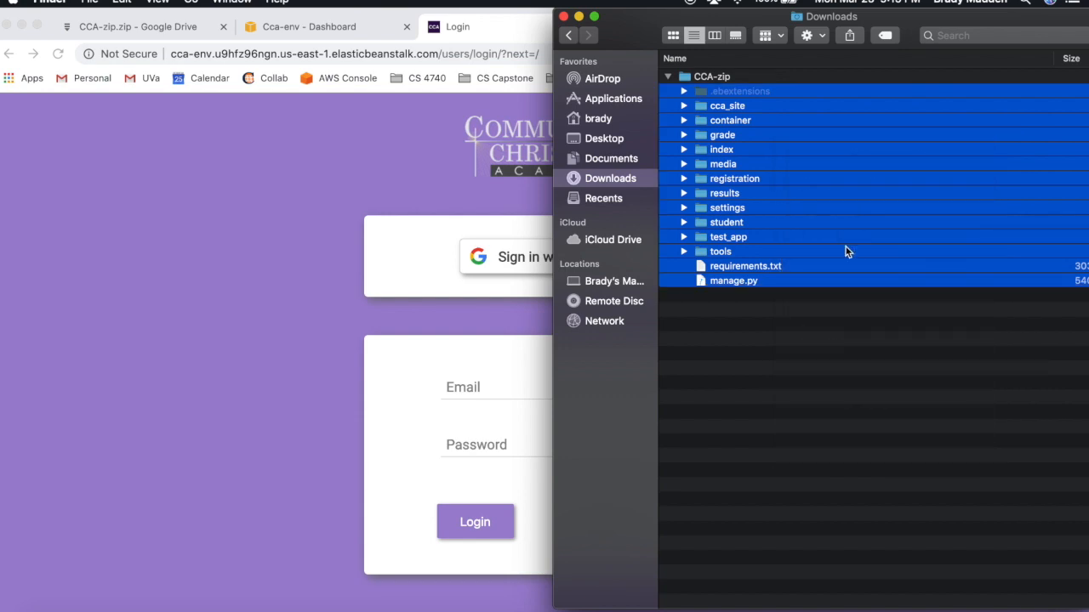
- Close the extra CCA-zip folder window and select the new Archive.zip in Downloads
click(737, 298)
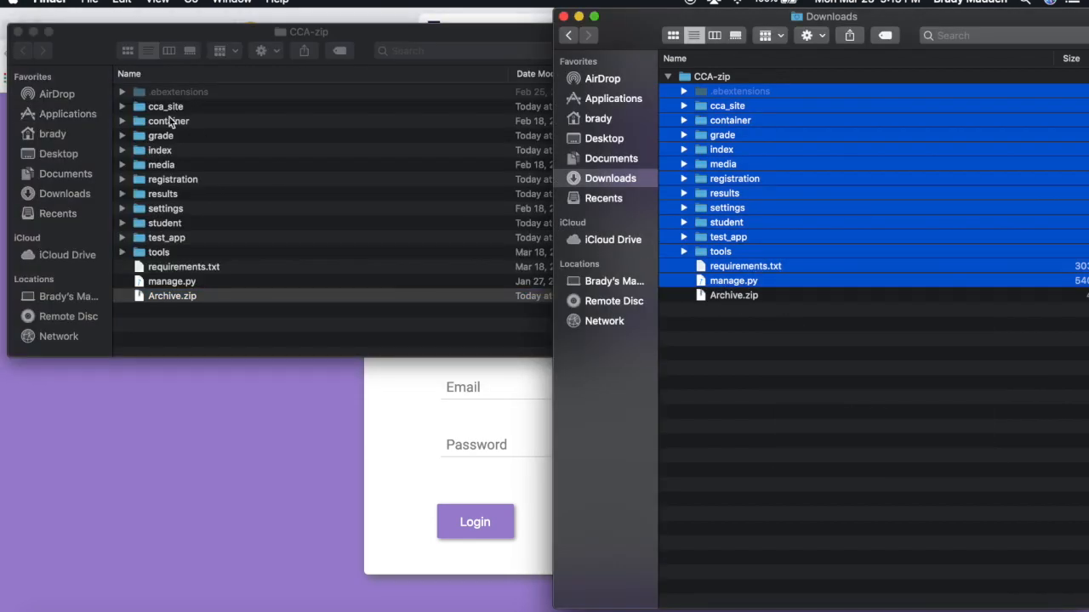
click(108, 51)
click(17, 32)
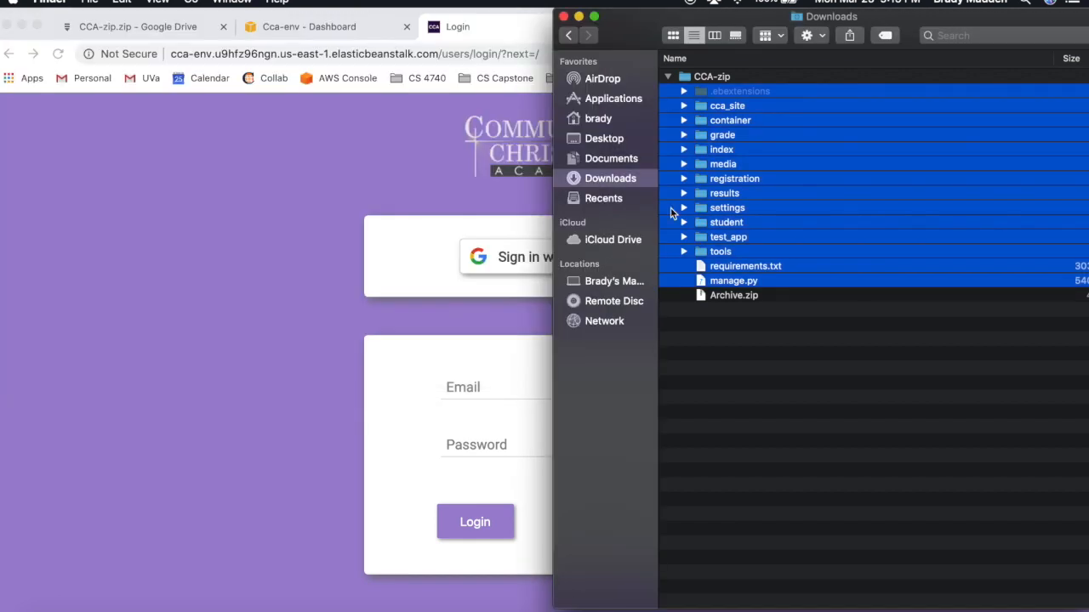
click(752, 296)
drag(741, 299, 727, 369)
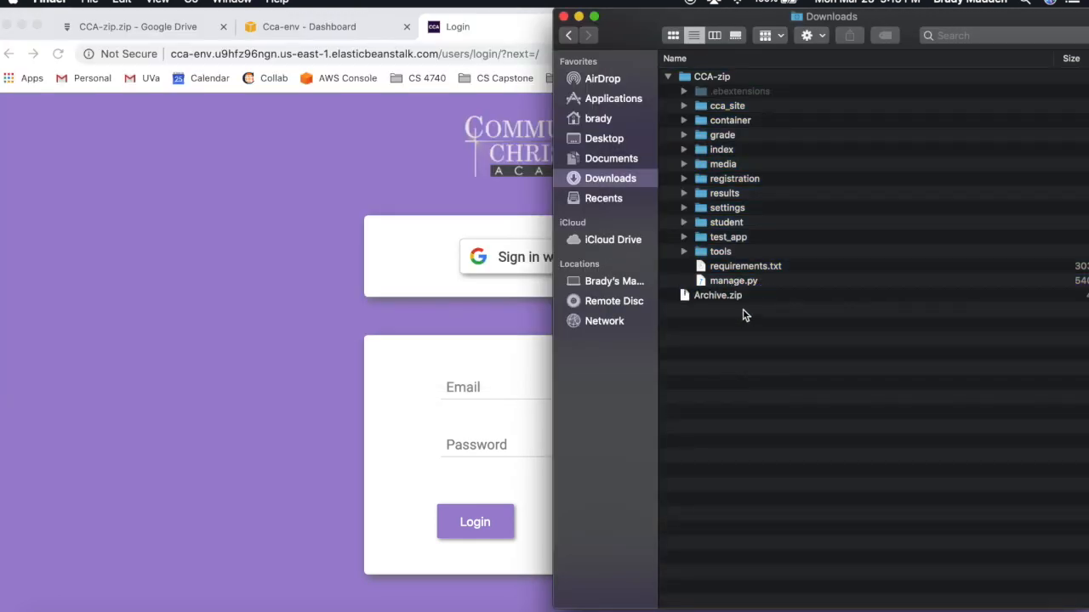
- In Terminal, enter zip -d CCA-zip.zip __MACOSX/\* to strip macOS metadata
key(ctrl+Up)
click(224, 438)
text(zip -d CCA-zip.zip __MACOSX/\*)
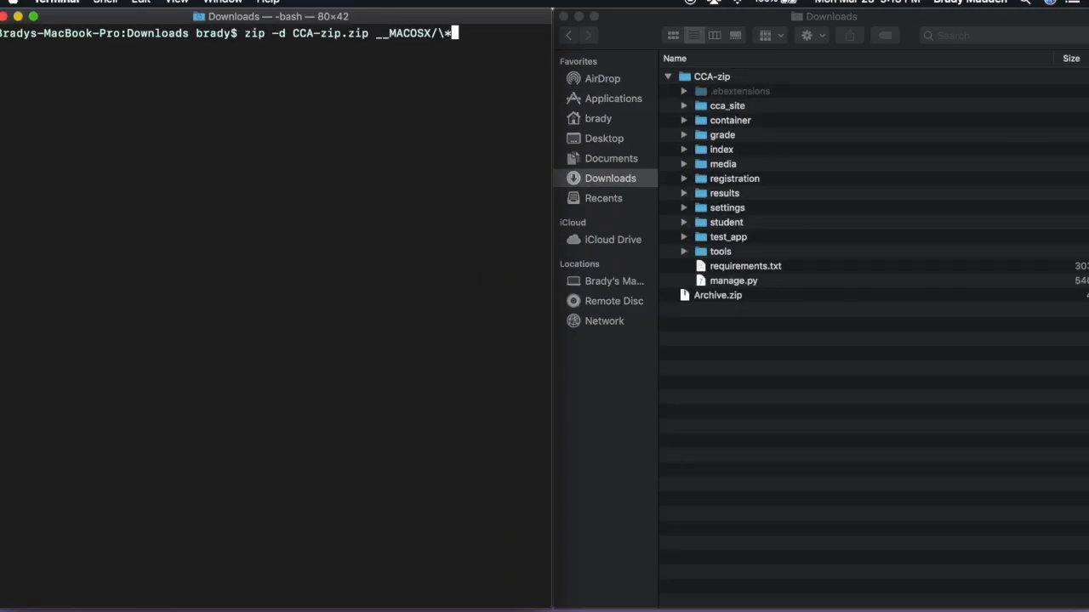
- Rename Archive.zip in the Downloads folder to CCA-zip.zip
click(744, 296)
click(743, 296)
right_click(741, 298)
click(787, 380)
text(CCA-zip)
key(Return)
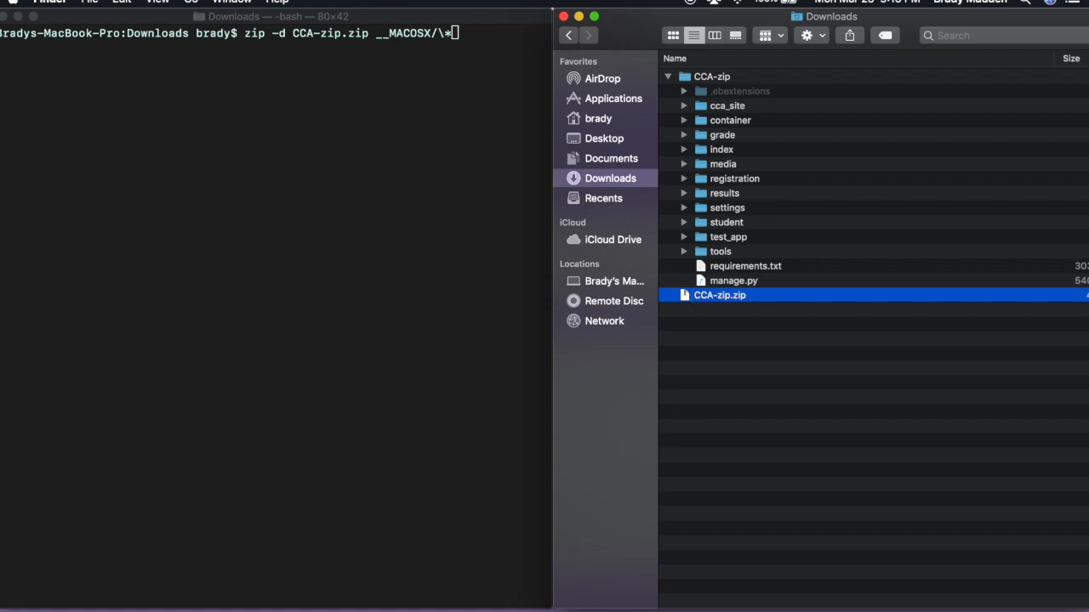
- Run zip -d CCA-zip.zip __MACOSX/\* in Terminal to strip the __MACOSX entries
click(391, 222)
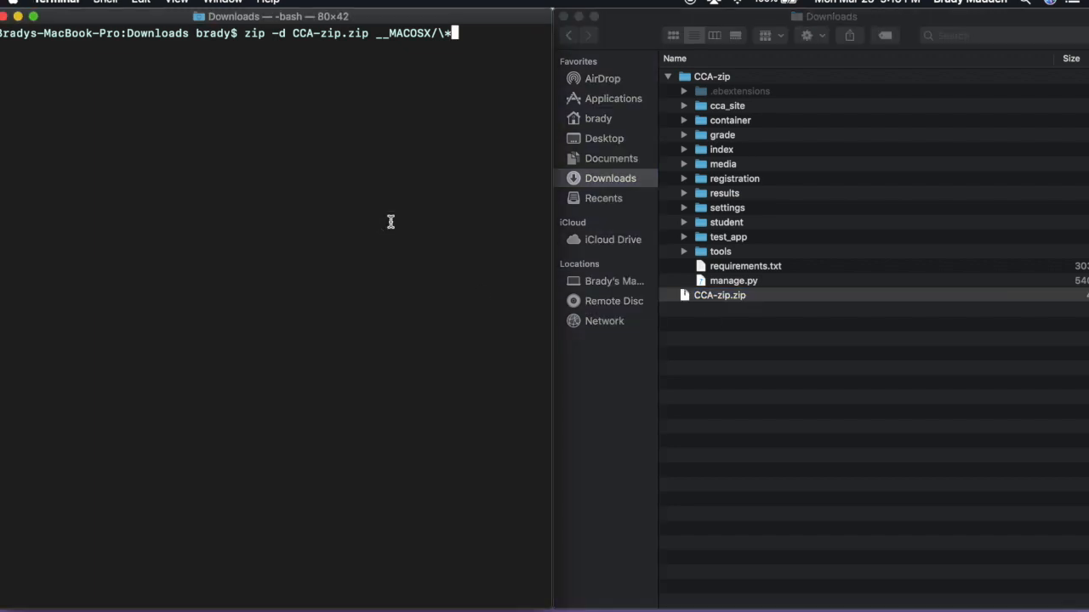
key(Return)
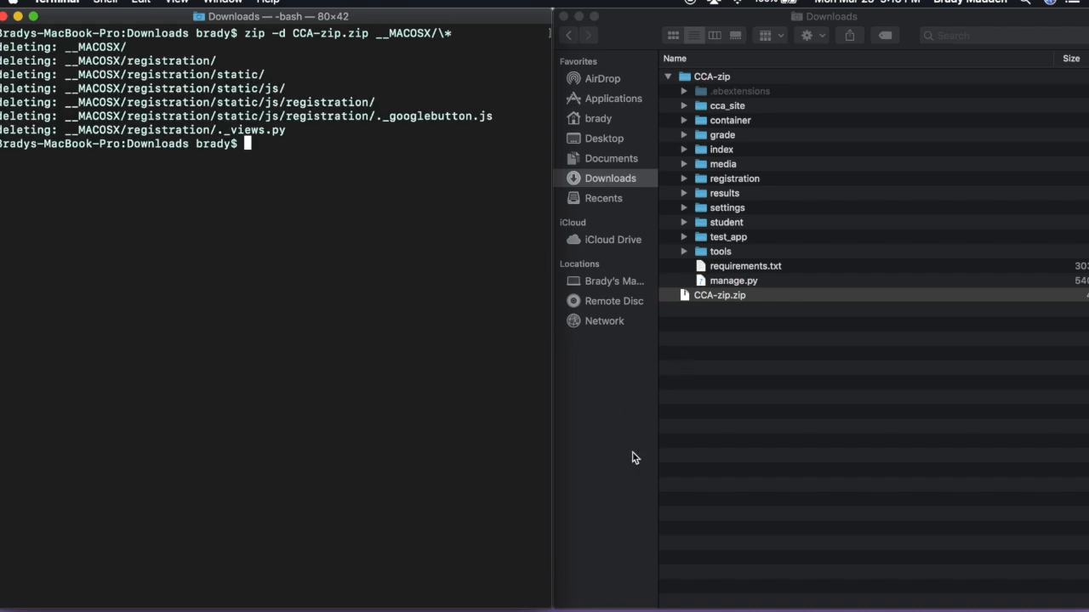
key(ctrl+Up)
click(540, 334)
- From the Cca-env dashboard, start Upload and Deploy with CCA-zip.zip as the file
click(325, 28)
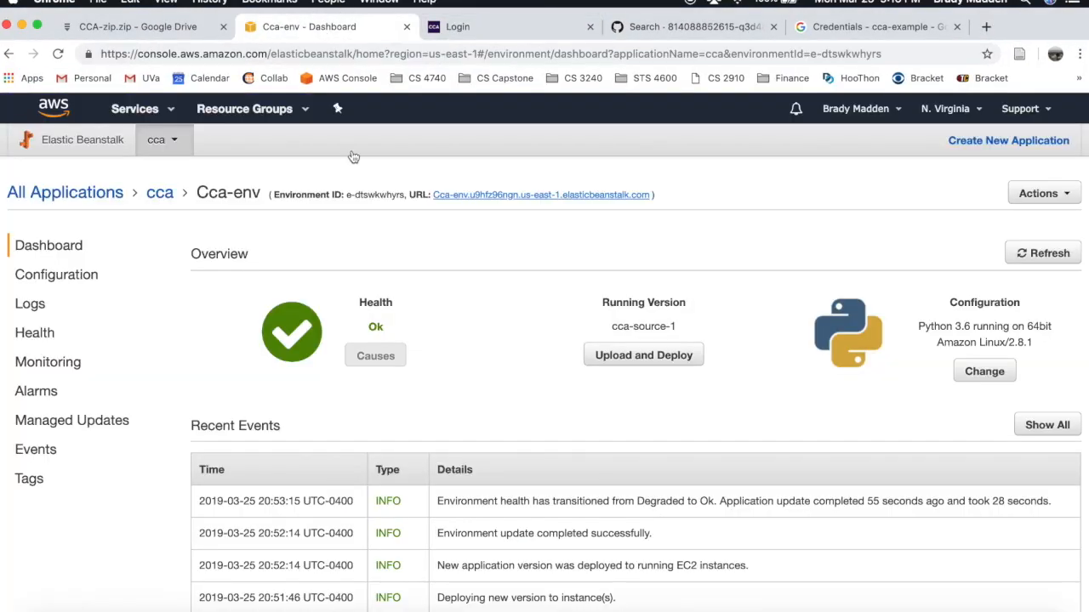
click(161, 196)
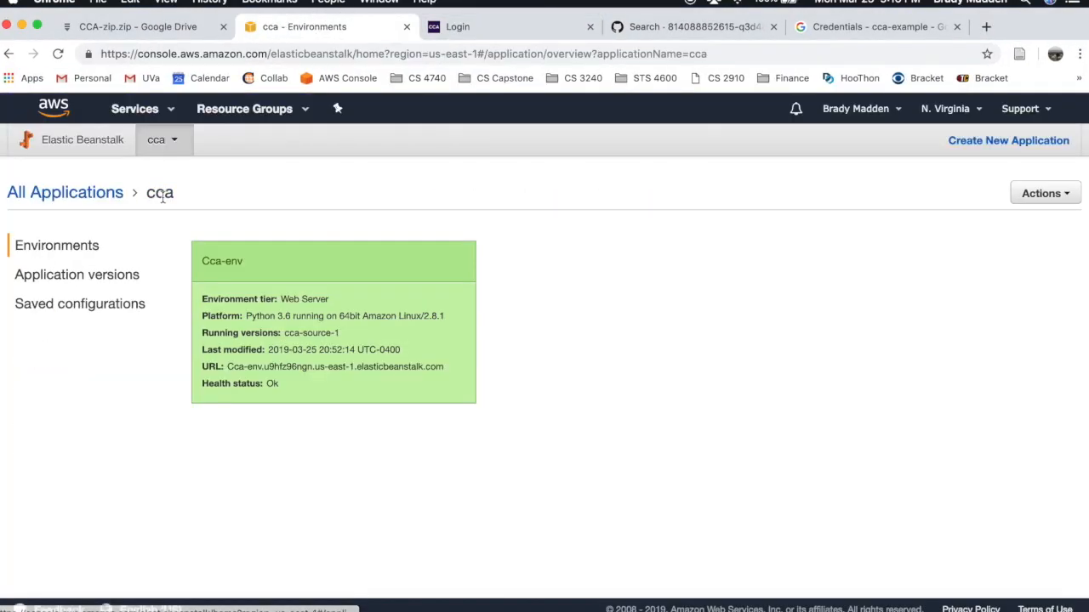
click(301, 326)
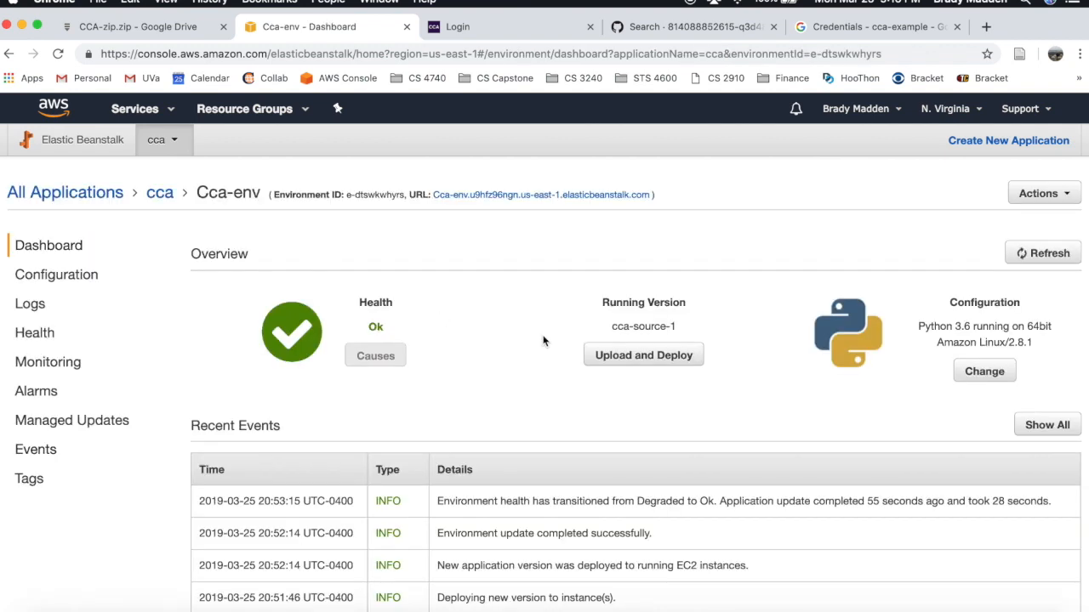
click(621, 352)
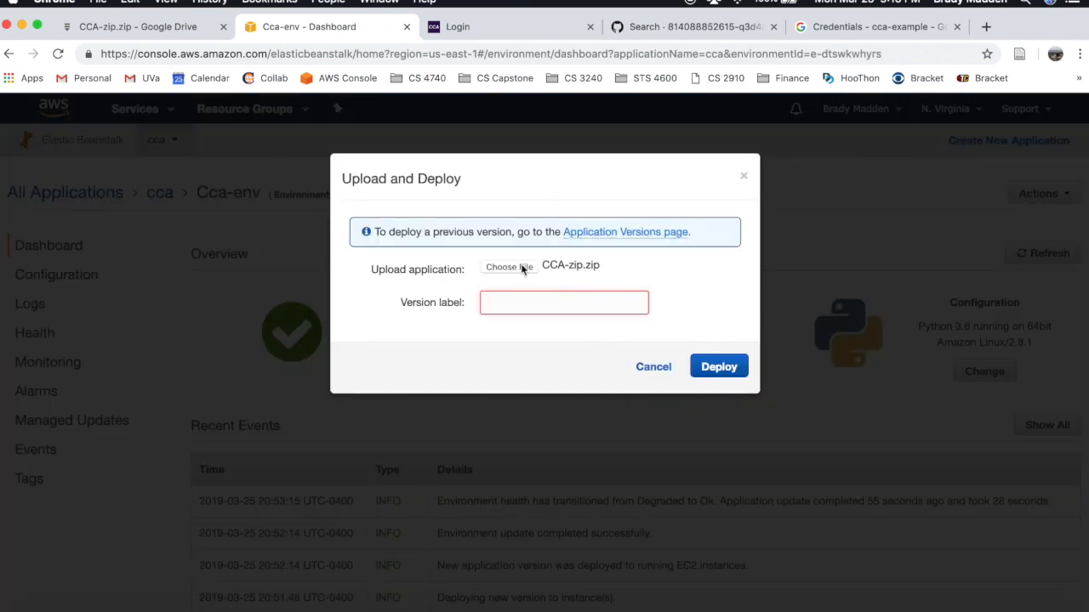
click(521, 268)
double_click(451, 141)
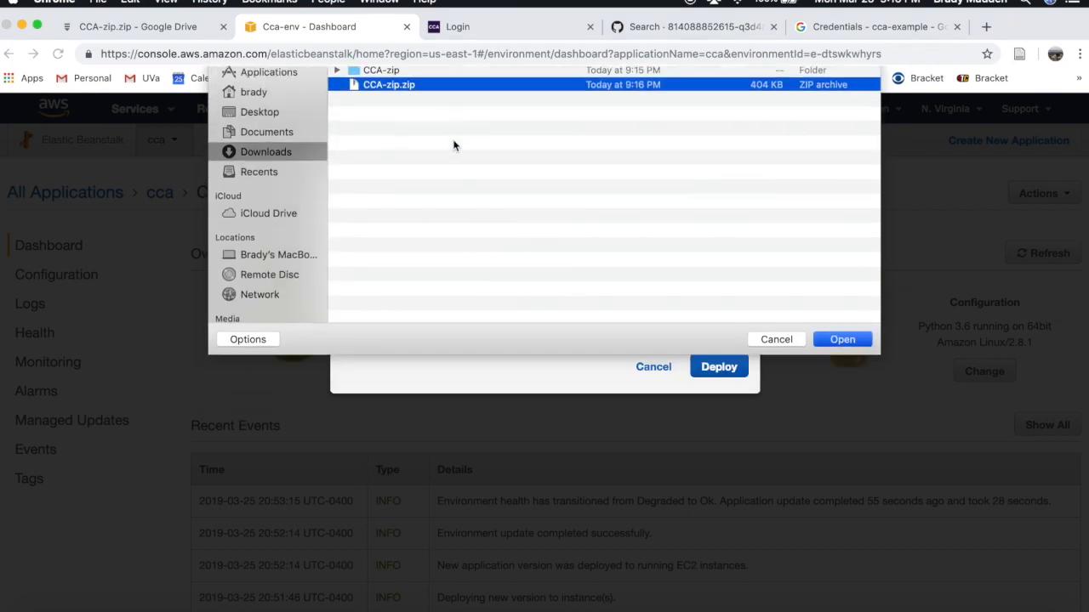
- Deploy it with version label cca-source-3 and confirm cca-source-3 is the running version
click(572, 297)
text(cca-source)
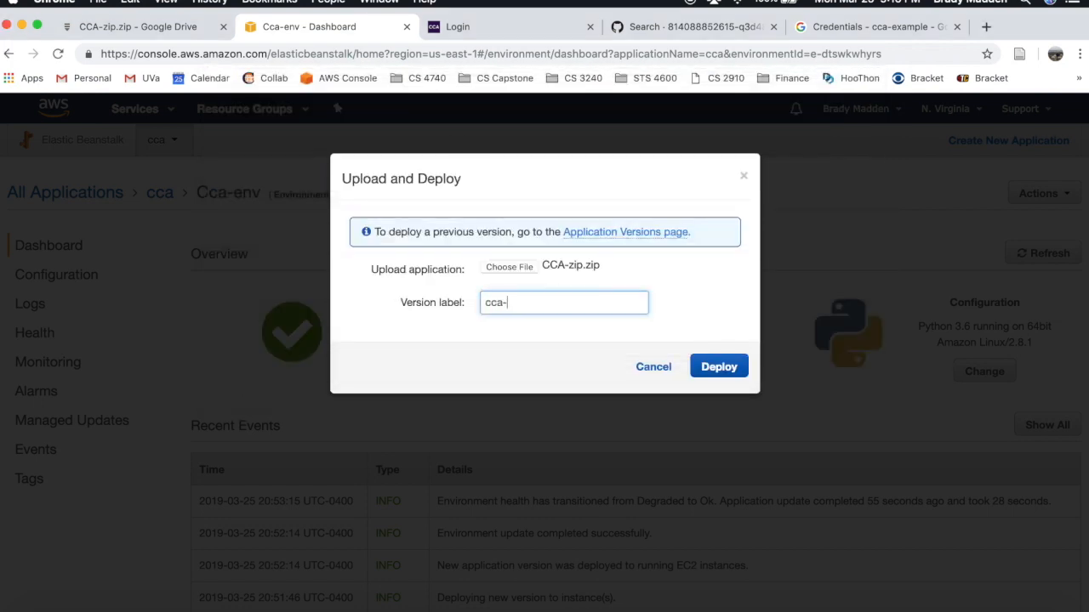
text(-3)
click(720, 368)
click(720, 369)
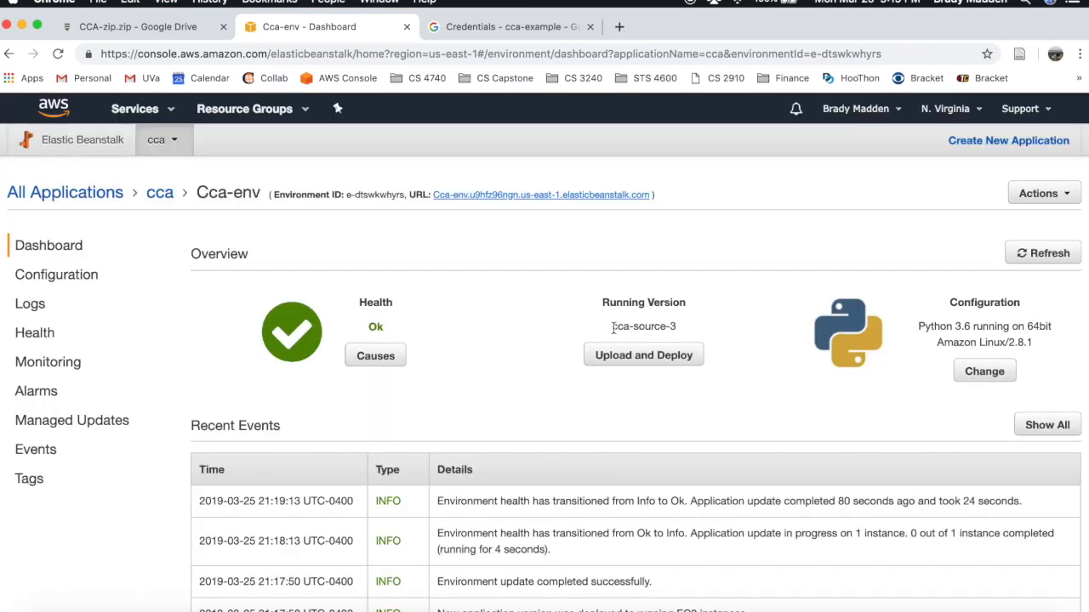
drag(612, 327, 670, 334)
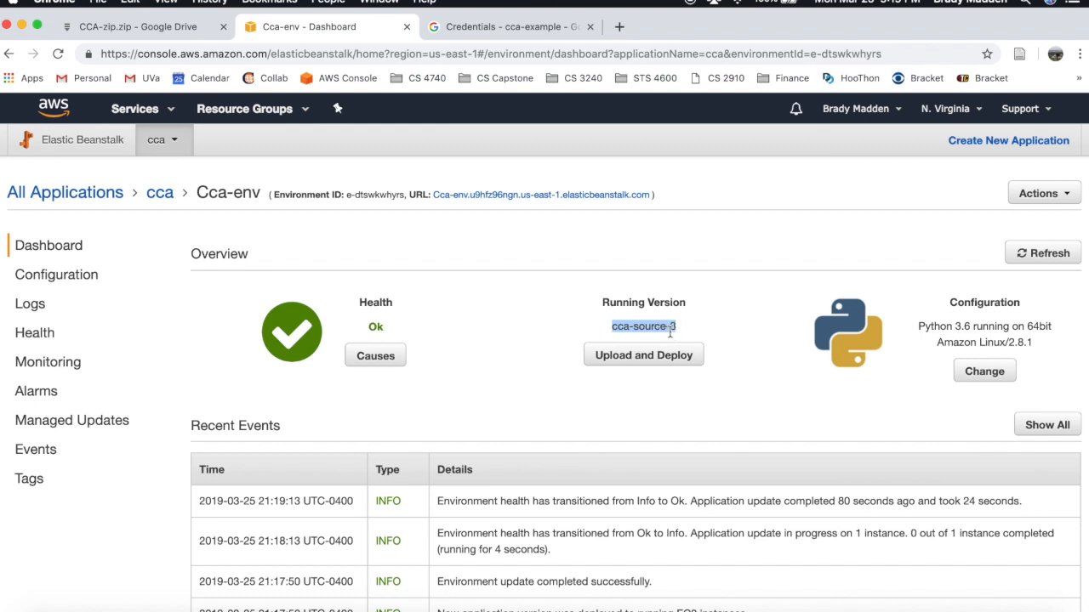
click(734, 284)
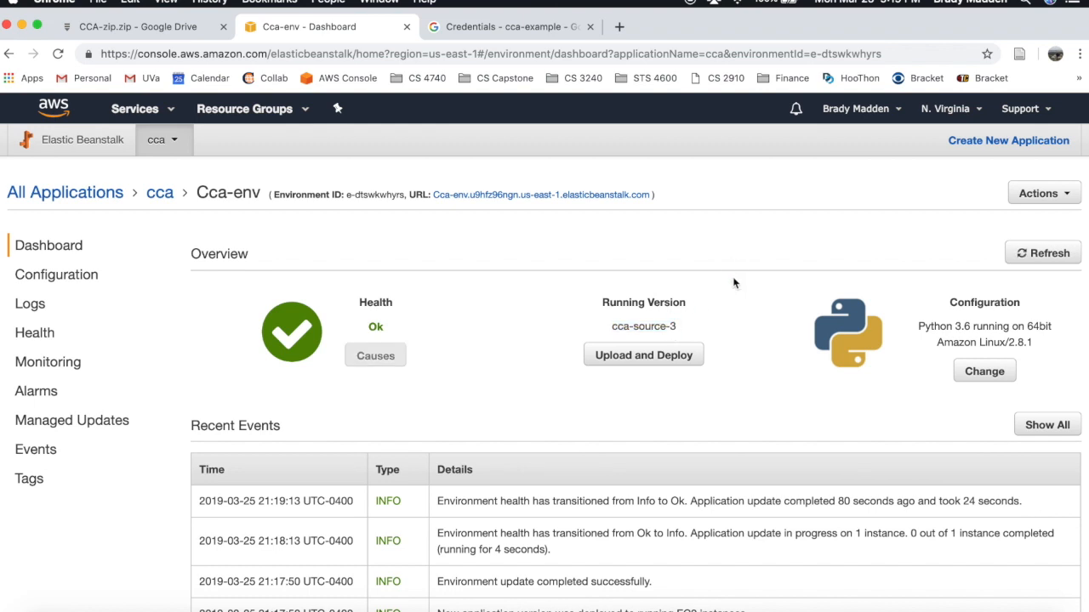
click(492, 223)
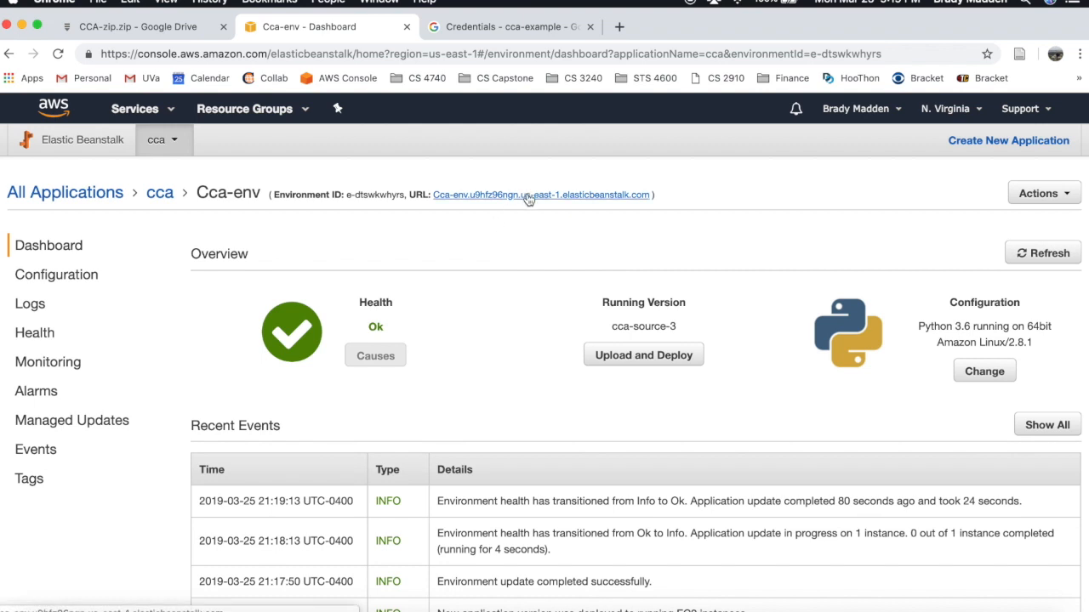
- Open the environment URL and sign in with the first Google account, reaching the Not Approved page
click(527, 195)
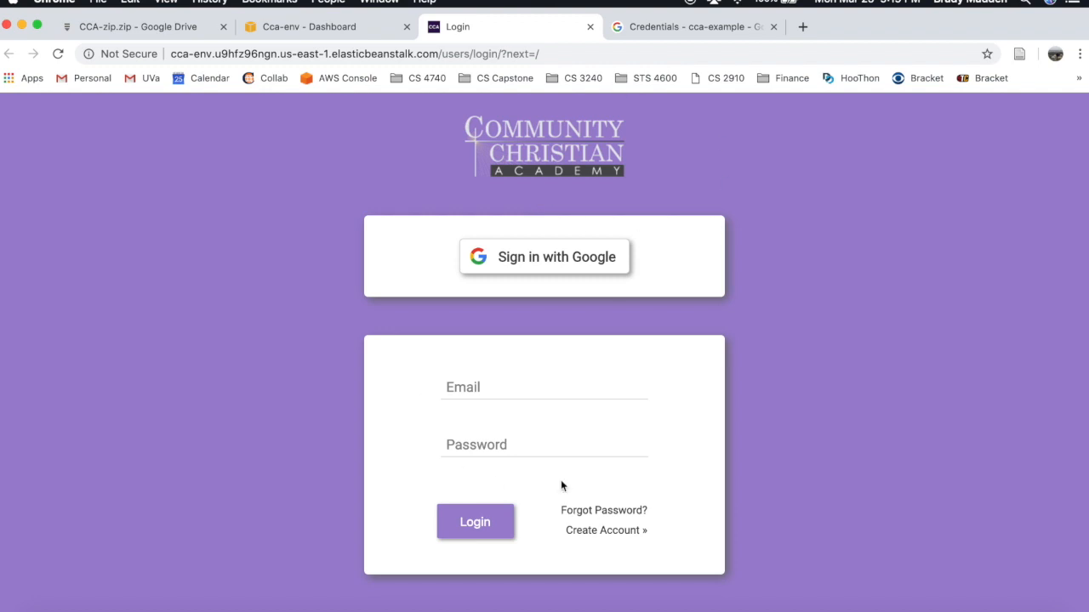
click(538, 266)
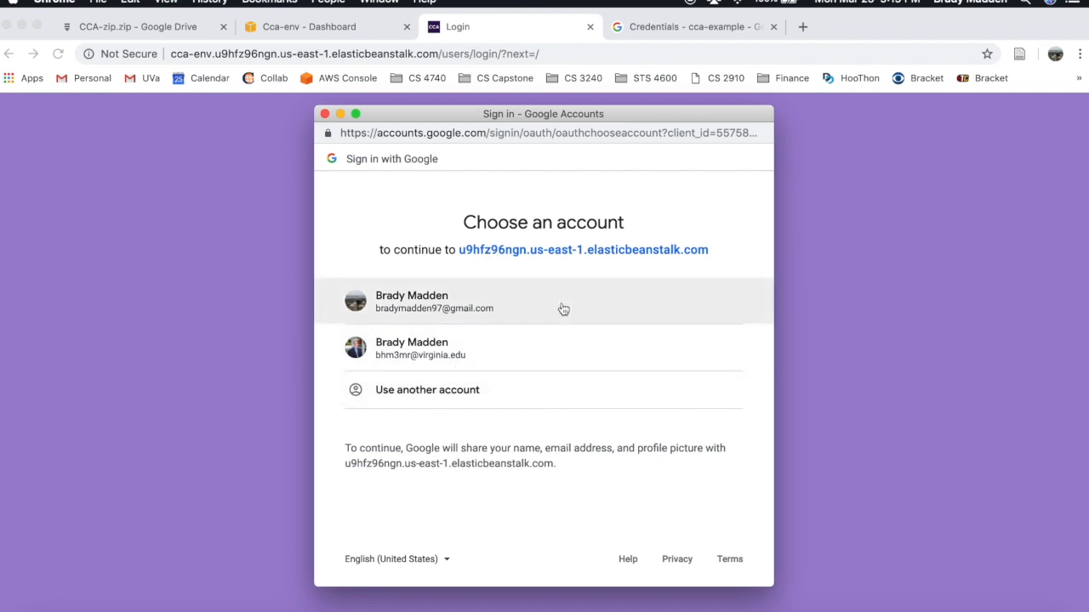
click(504, 311)
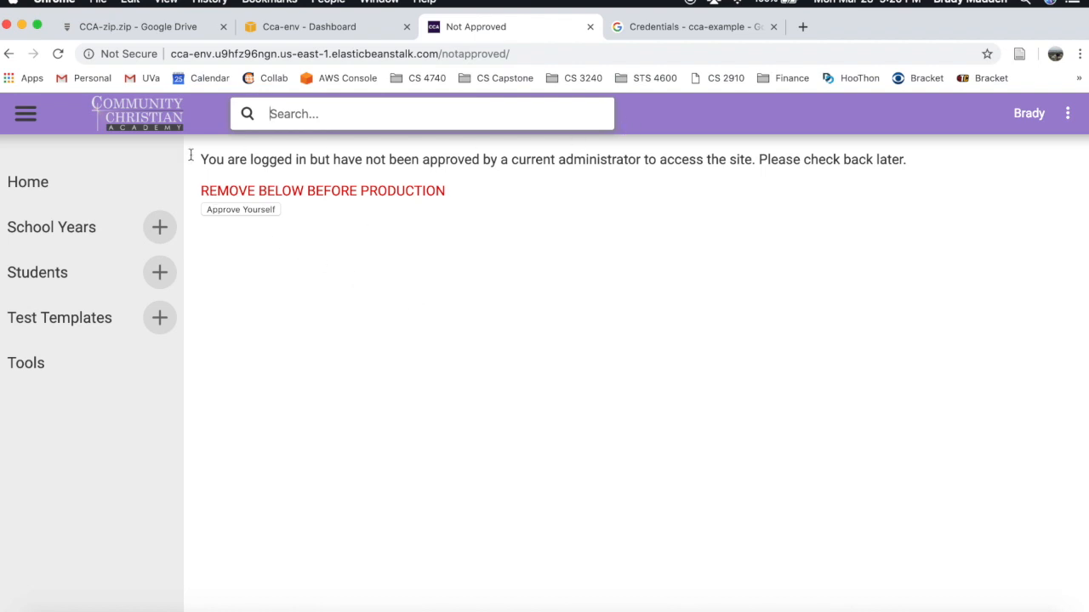
click(140, 121)
click(1067, 114)
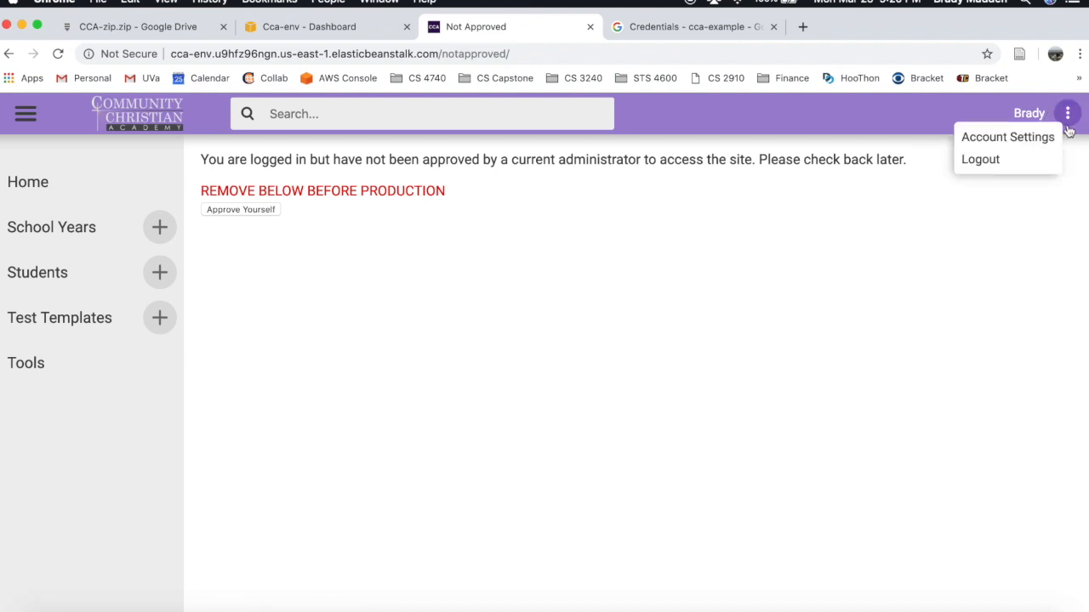
- Log out of the CCA site, then sign in with Google using the second account
click(1000, 171)
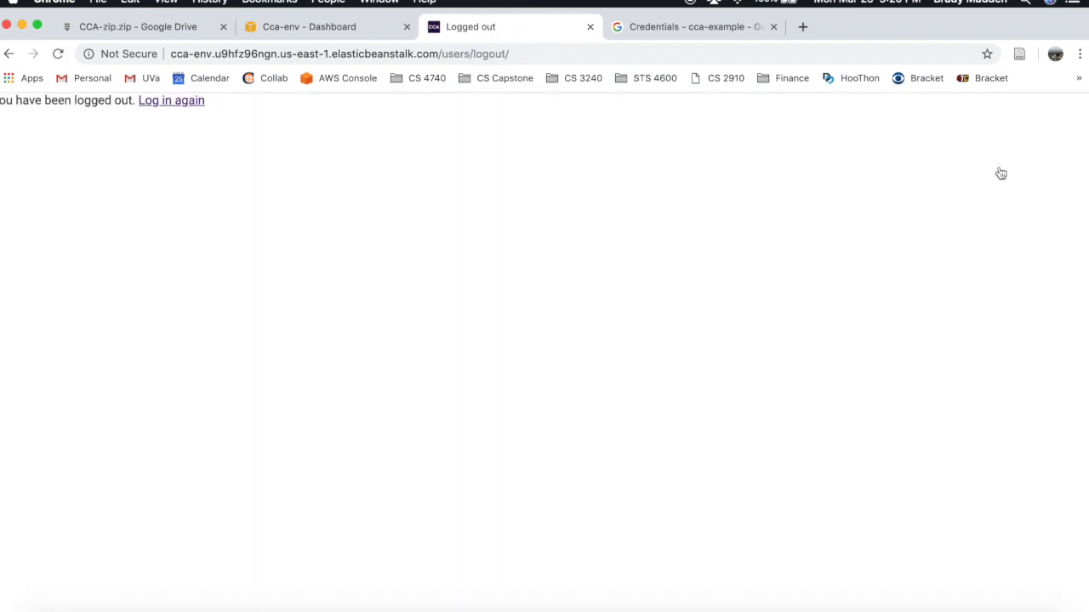
click(192, 104)
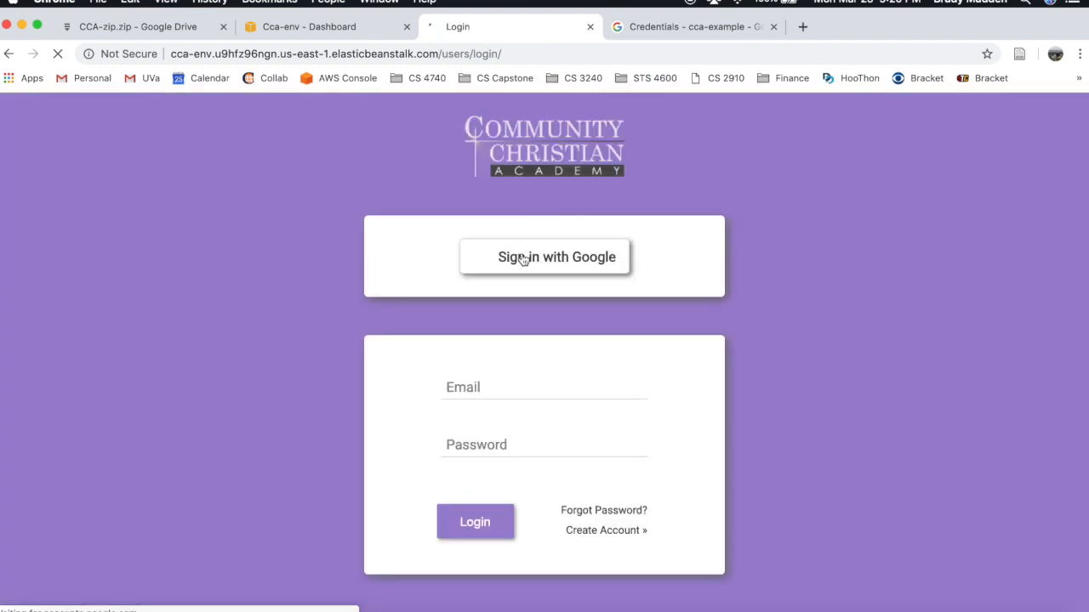
click(520, 266)
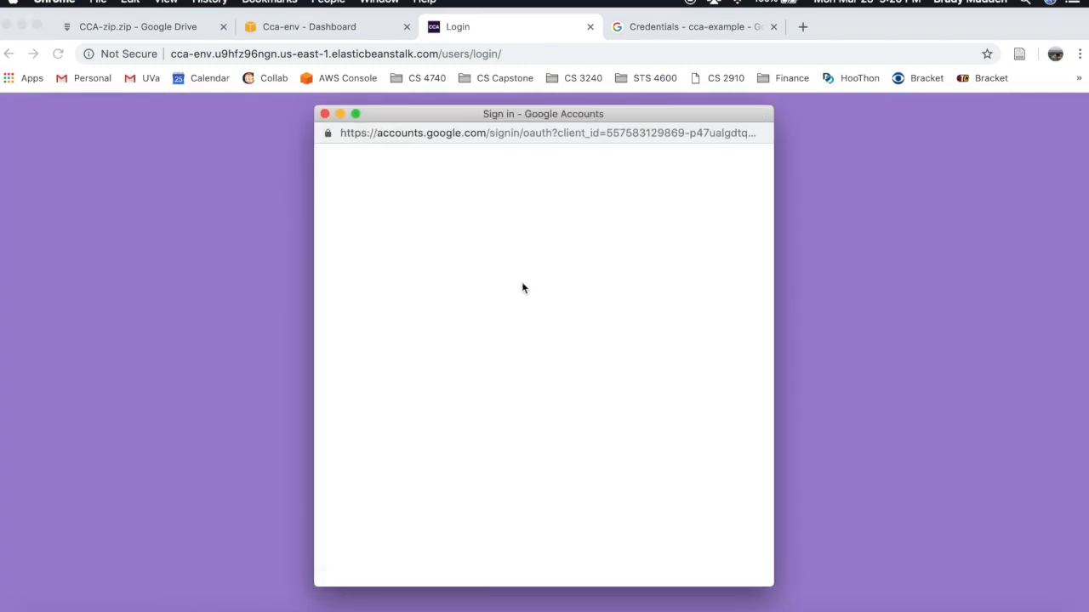
click(435, 354)
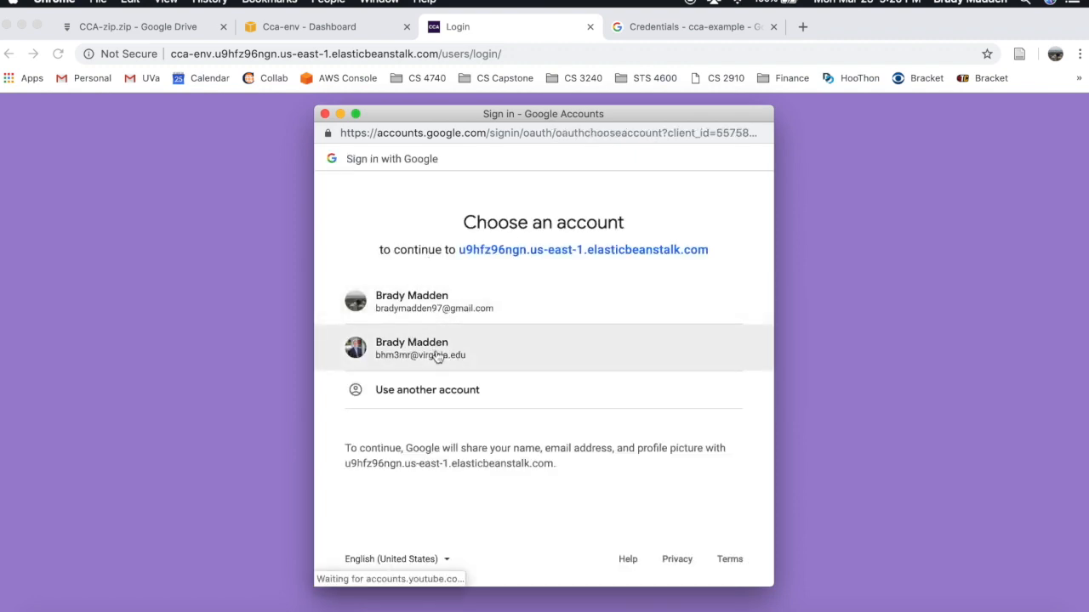